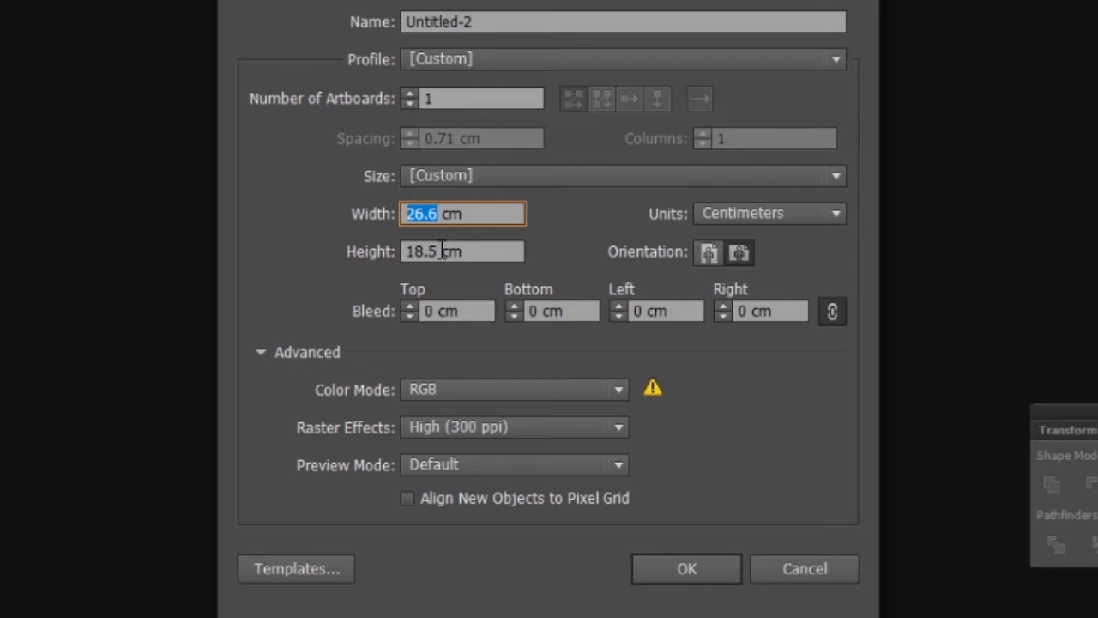
Name the new document "cover cd" and create it
{"action": "left_click_drag", "start_coordinate": [479, 15], "coordinate": [393, 38]}
{"action": "type", "text": "cover "}
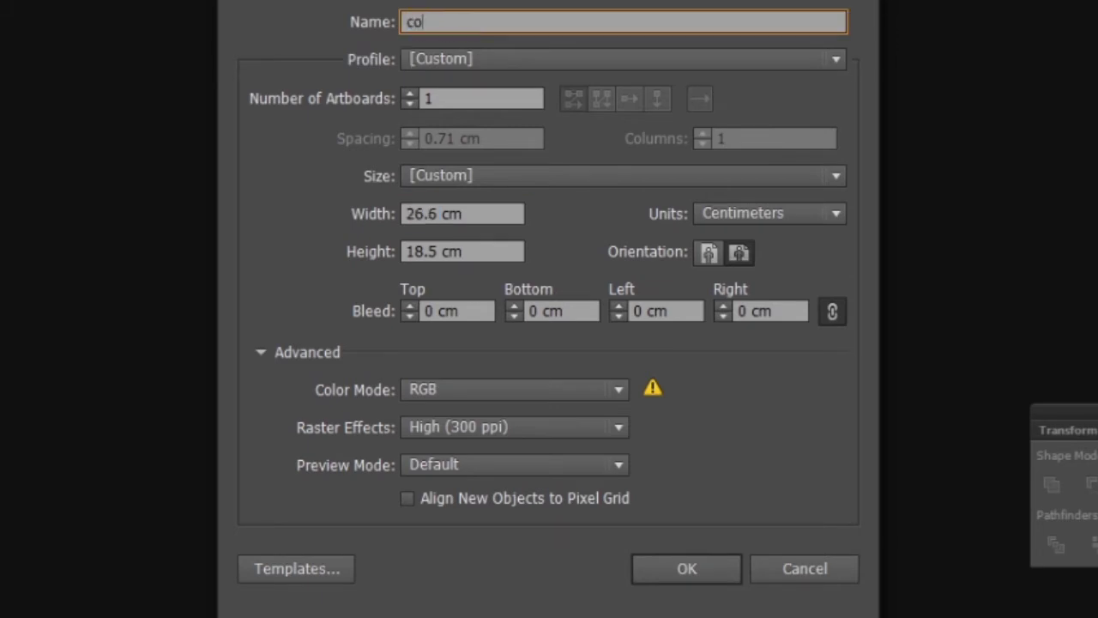
{"action": "type", "text": "cd"}
{"action": "left_click", "coordinate": [676, 572]}
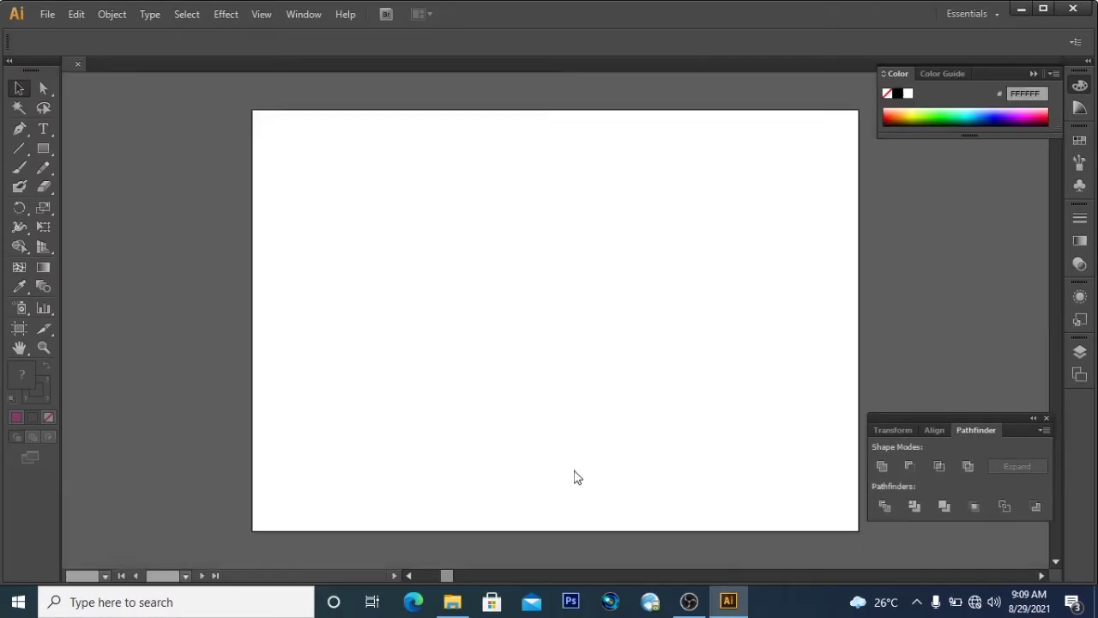
Draw a background rectangle extending slightly beyond the artboard on all sides and fill it with magenta
{"action": "left_click", "coordinate": [43, 148]}
{"action": "left_click_drag", "start_coordinate": [242, 104], "coordinate": [863, 538]}
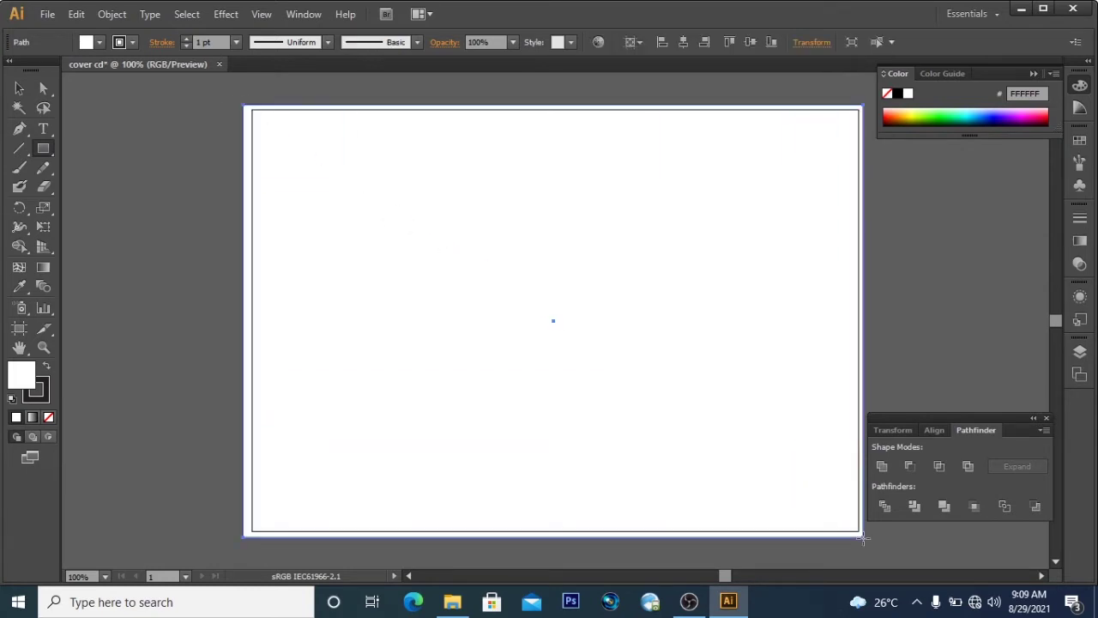
{"action": "left_click", "coordinate": [1079, 140]}
{"action": "left_click", "coordinate": [982, 148]}
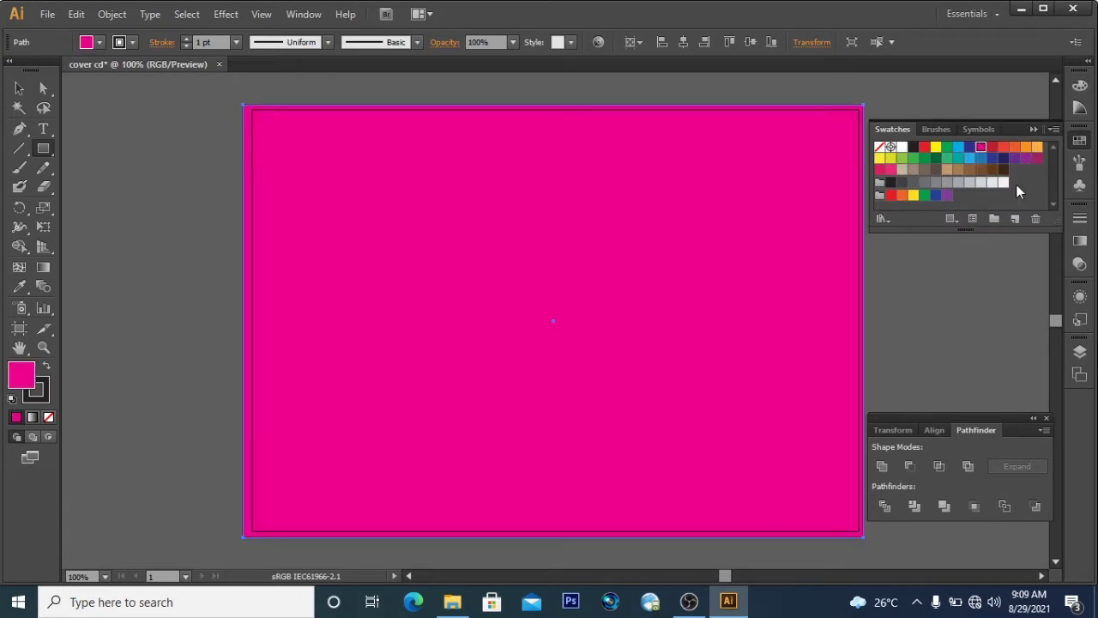
Apply a linear gradient to the background rectangle, with a magenta starting colour and a yellow ending colour
{"action": "left_click", "coordinate": [1079, 241]}
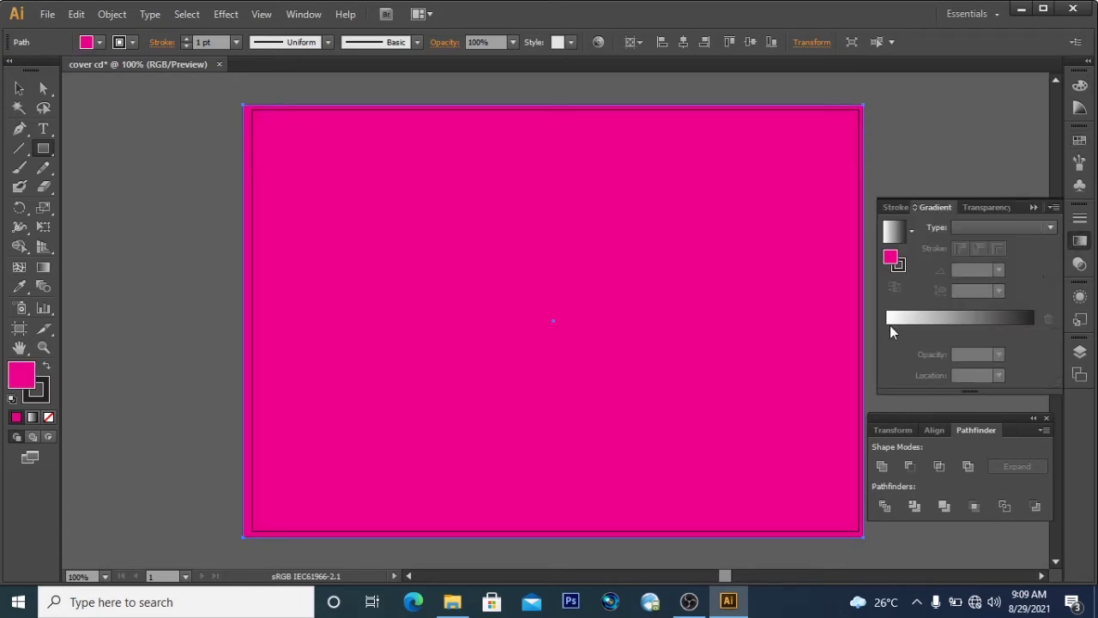
{"action": "left_click", "coordinate": [890, 326]}
{"action": "double_click", "coordinate": [886, 332]}
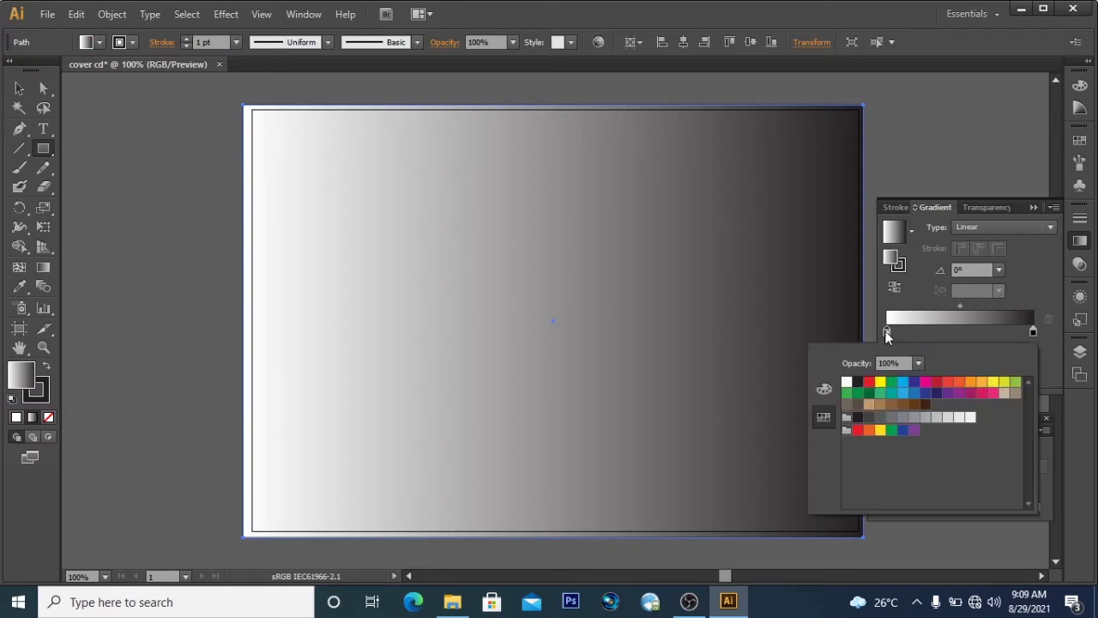
{"action": "left_click", "coordinate": [925, 383]}
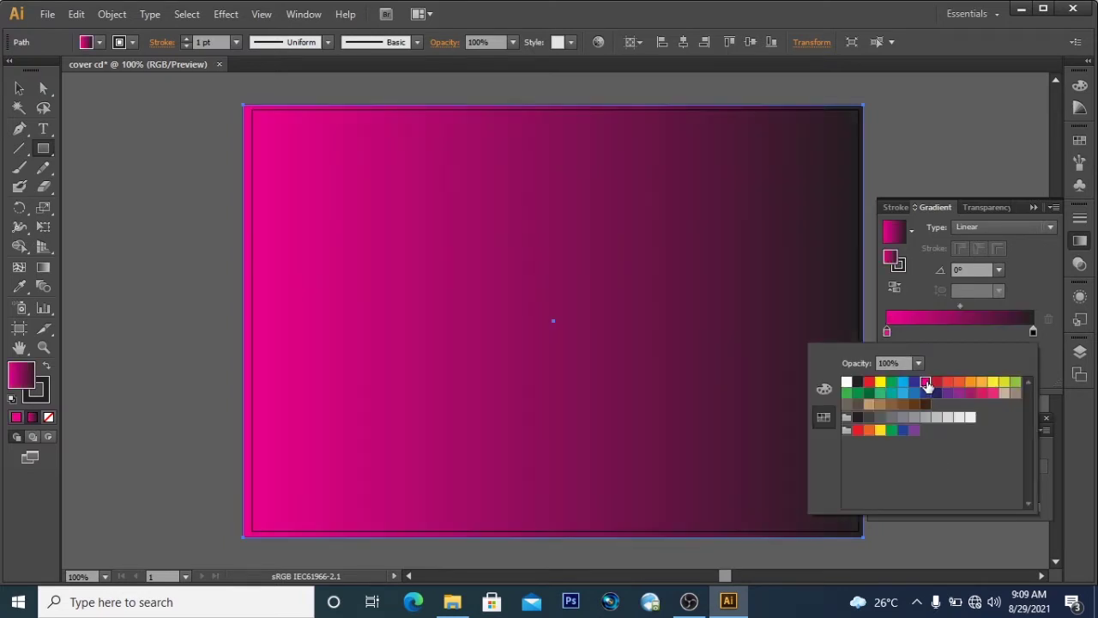
{"action": "left_click", "coordinate": [1033, 332]}
{"action": "double_click", "coordinate": [1032, 332]}
{"action": "left_click", "coordinate": [880, 383]}
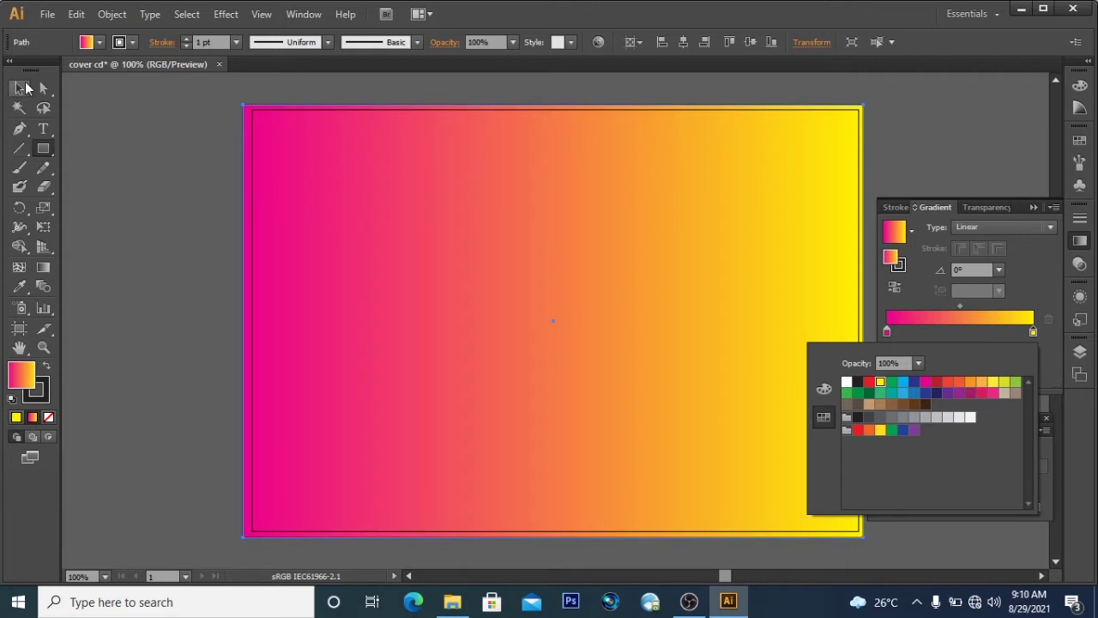
{"action": "left_click", "coordinate": [23, 89]}
{"action": "key", "text": "v"}
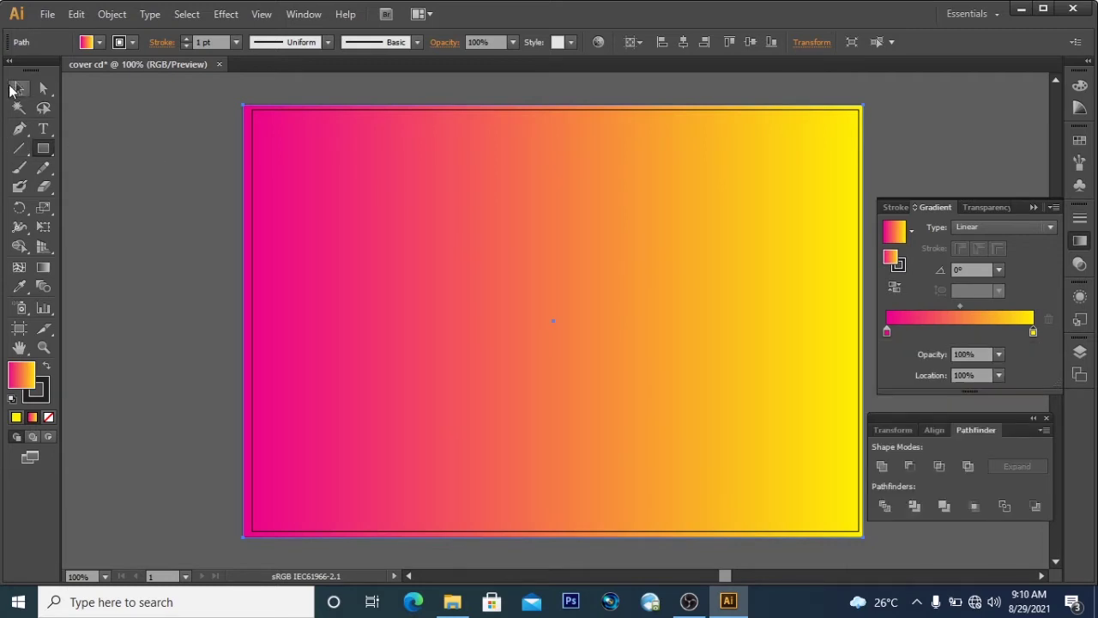
Redirect the background gradient vertically so it runs from magenta at the bottom edge to yellow at the top edge
{"action": "left_click", "coordinate": [43, 267]}
{"action": "mouse_move", "coordinate": [573, 550]}
{"action": "left_mouse_down"}
{"action": "mouse_move", "coordinate": [574, 103]}
{"action": "mouse_move", "coordinate": [552, 101]}
{"action": "left_mouse_up"}
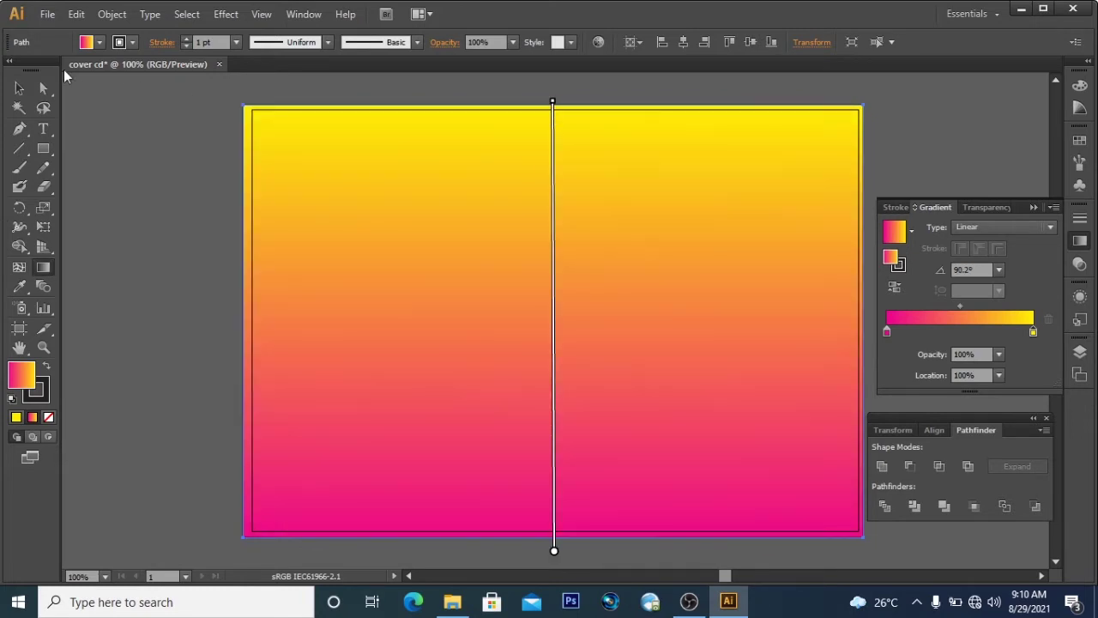
{"action": "left_click", "coordinate": [19, 89]}
{"action": "left_click", "coordinate": [117, 169]}
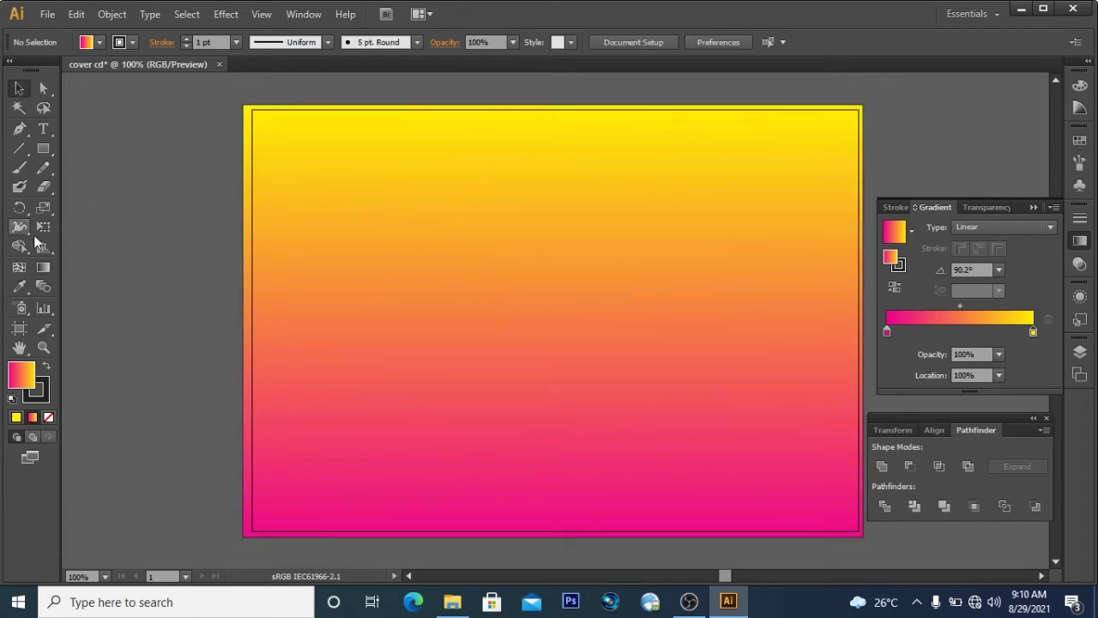
Draw a narrow full-height rectangle near the middle of the artboard as the spine and set its width to 1 cm
{"action": "left_click", "coordinate": [43, 149]}
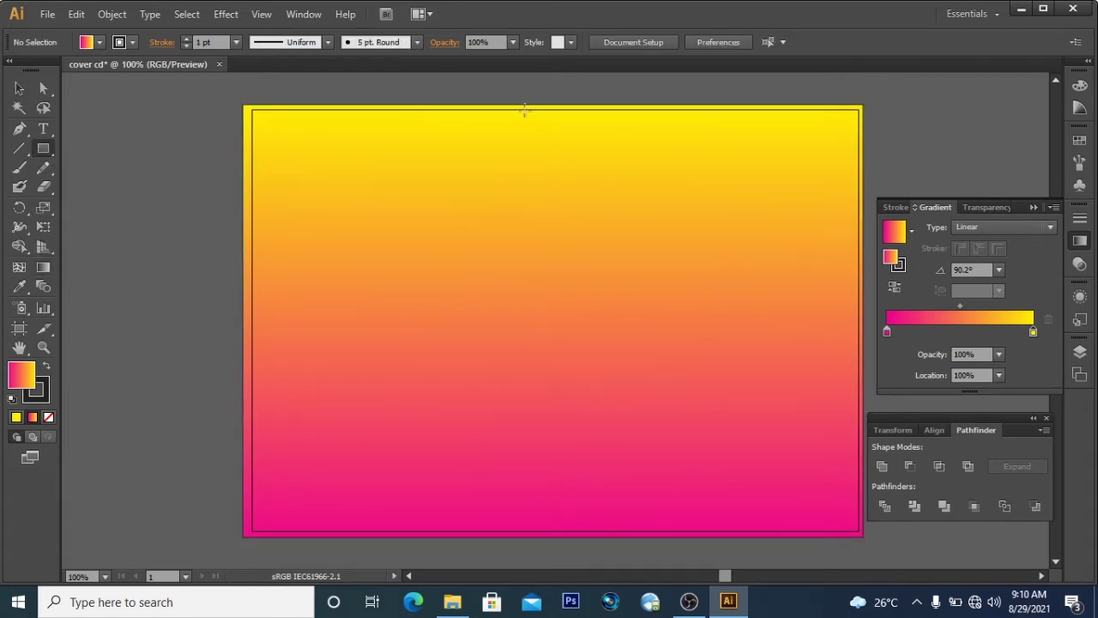
{"action": "left_click_drag", "start_coordinate": [526, 110], "coordinate": [554, 529]}
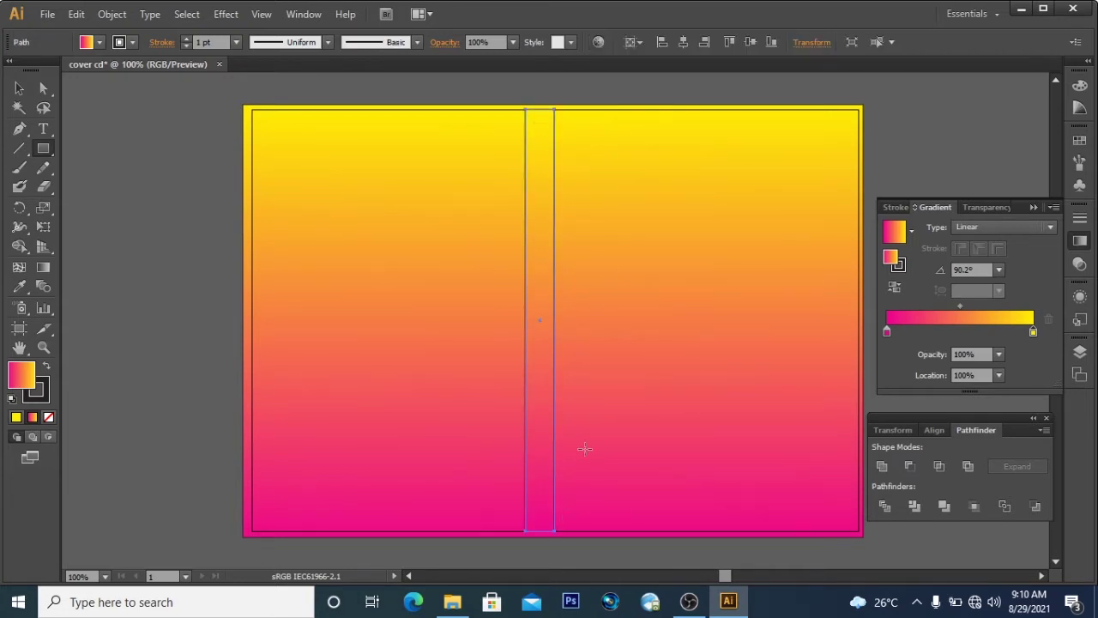
{"action": "left_click", "coordinate": [809, 43]}
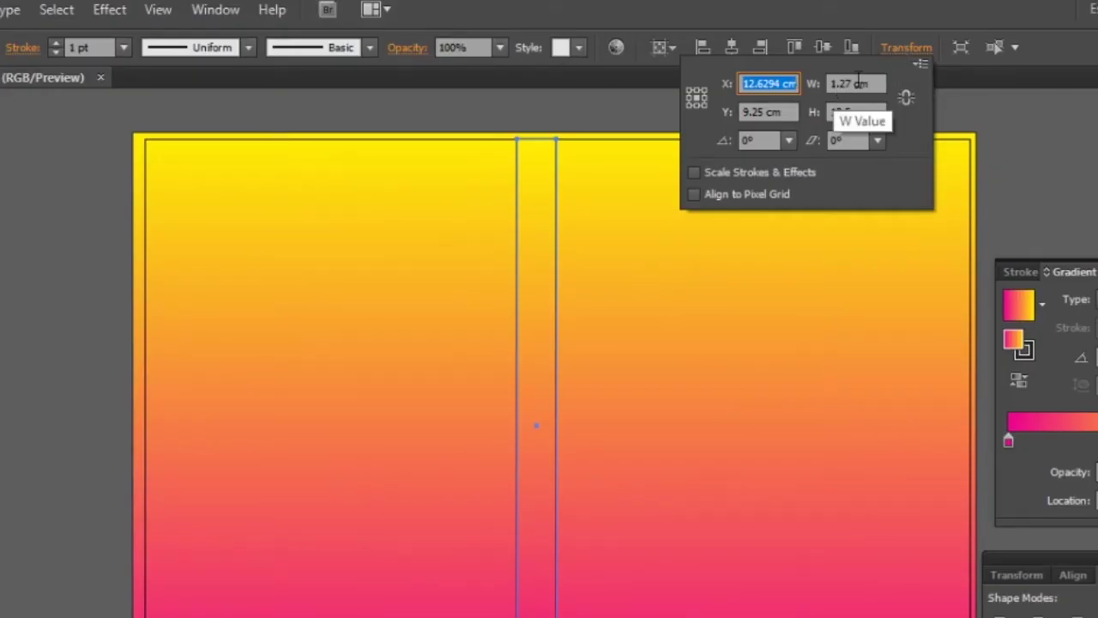
{"action": "double_click", "coordinate": [852, 83]}
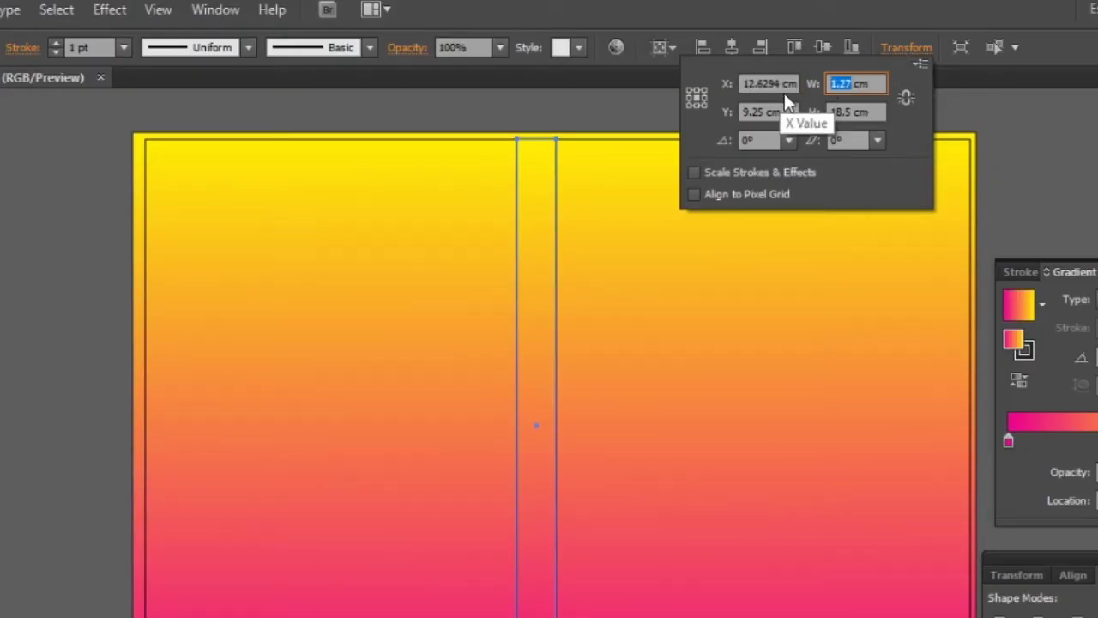
{"action": "type", "text": "1"}
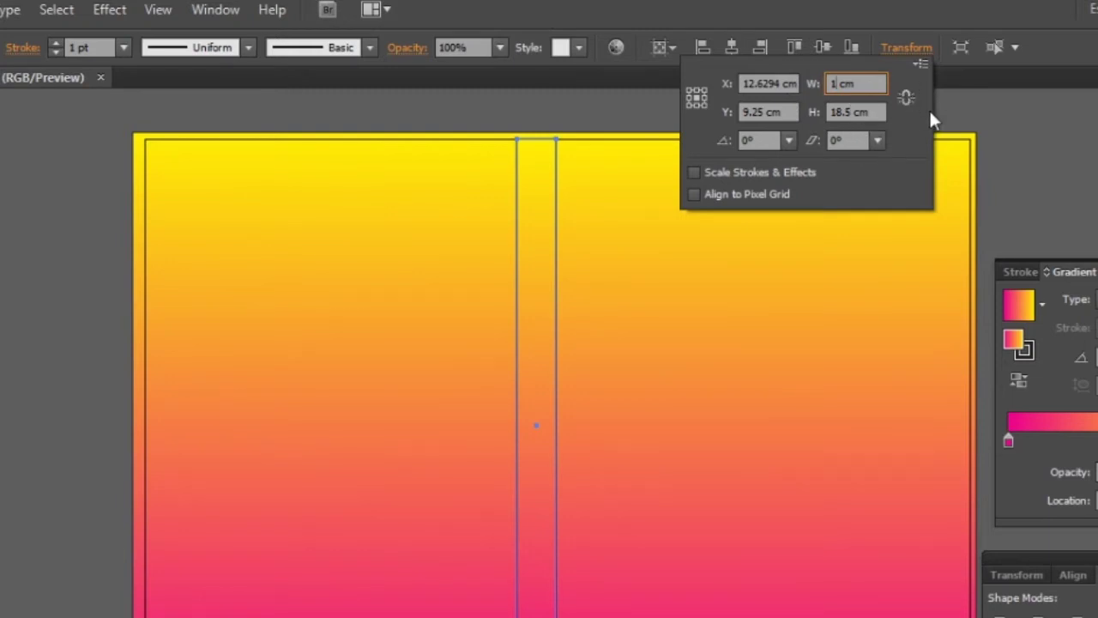
{"action": "key", "text": "Return"}
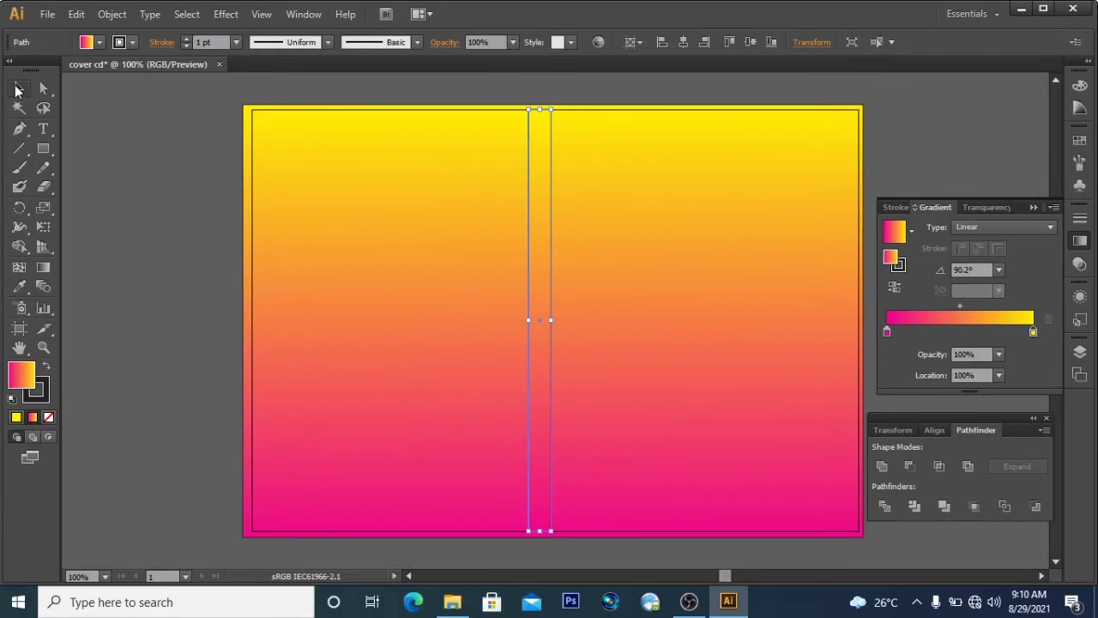
Fill the narrow spine rectangle with solid magenta and deselect it
{"action": "key", "text": "v"}
{"action": "left_click", "coordinate": [1079, 140]}
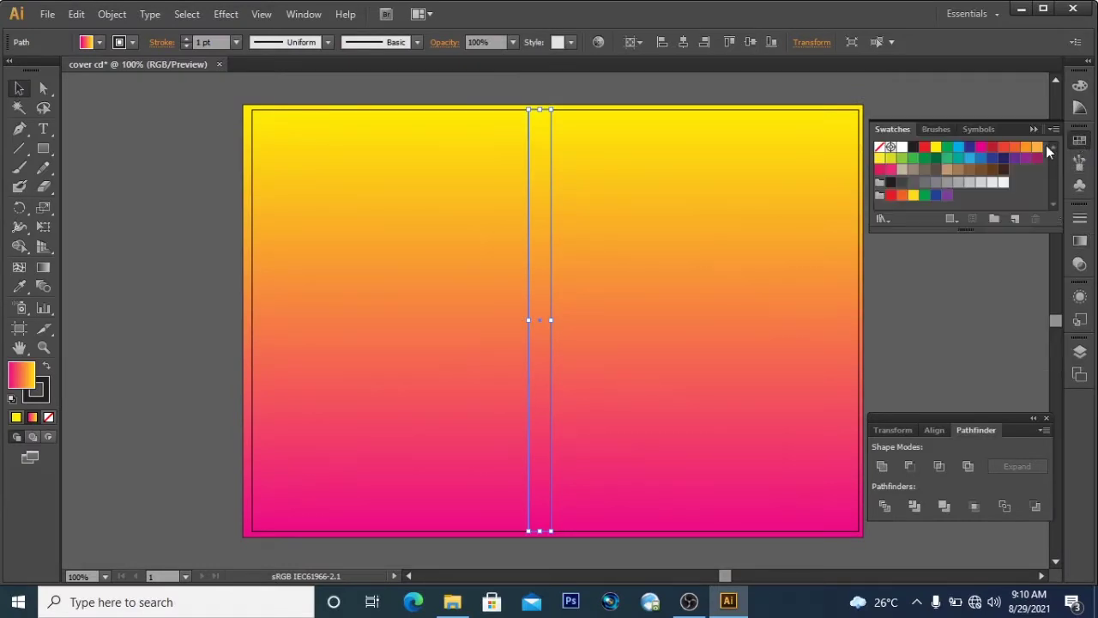
{"action": "left_click", "coordinate": [982, 149]}
{"action": "left_click", "coordinate": [534, 81]}
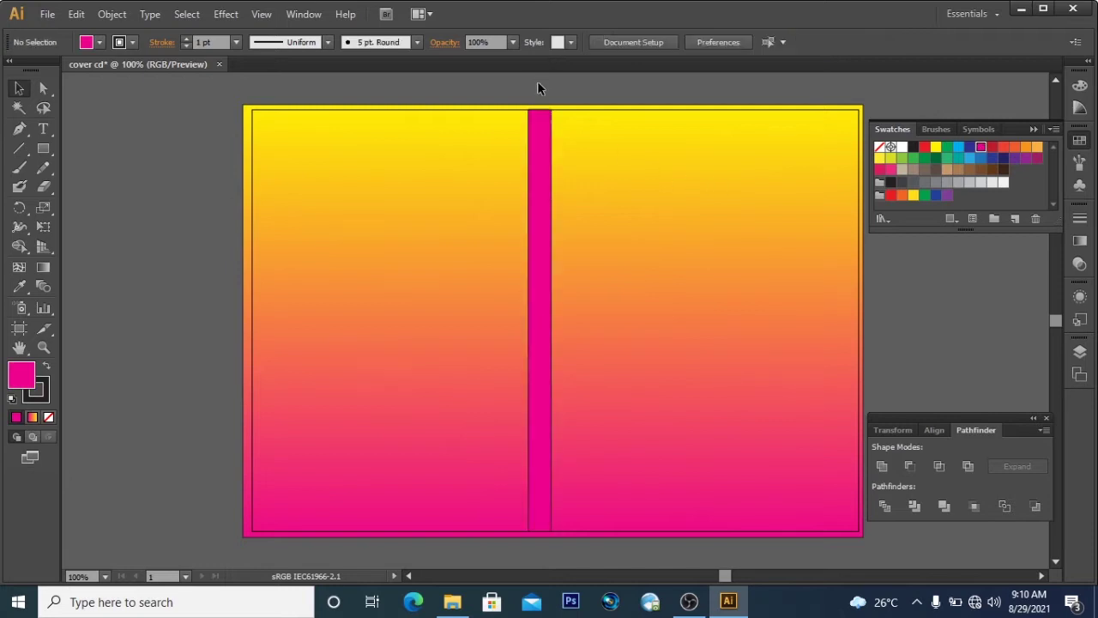
Centre the magenta spine strip horizontally on the artboard and remove its stroke
{"action": "left_click", "coordinate": [542, 162]}
{"action": "left_click", "coordinate": [684, 41]}
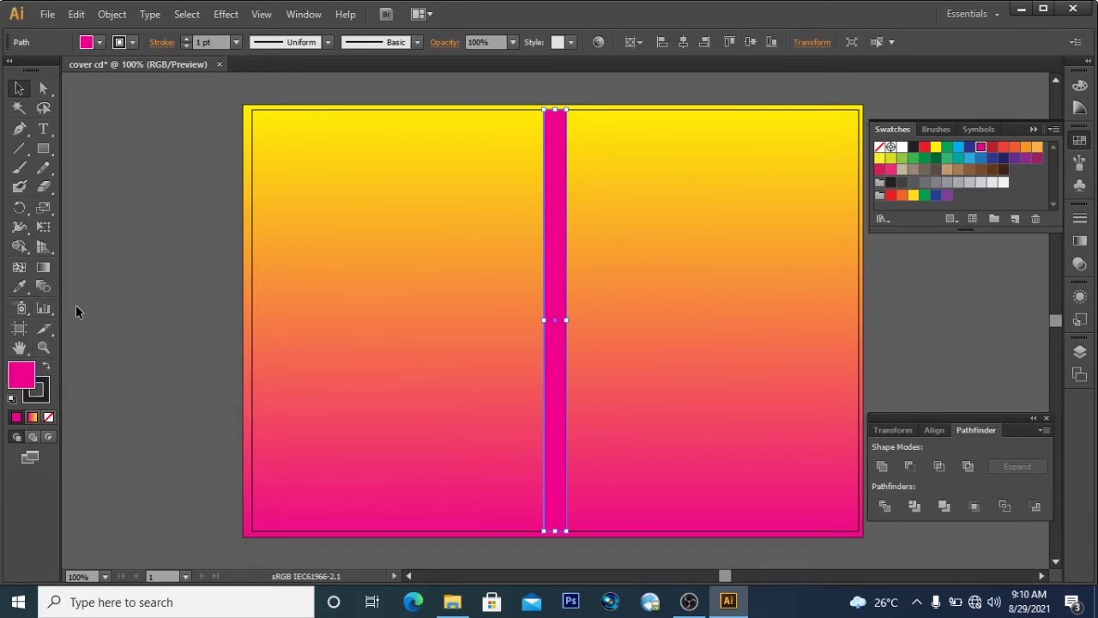
{"action": "left_click", "coordinate": [46, 392]}
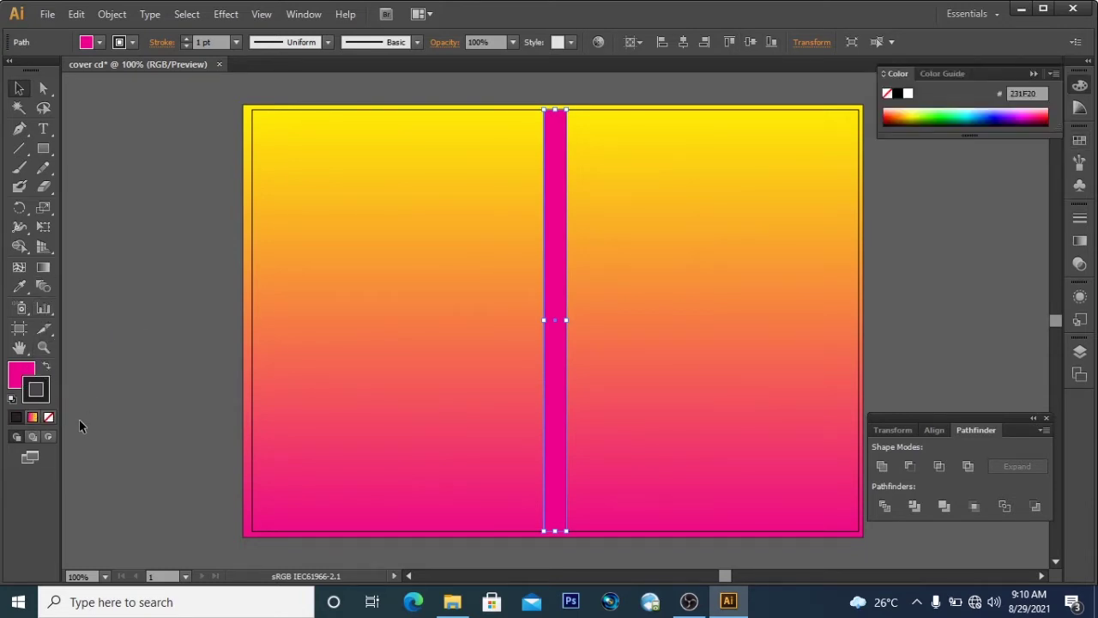
{"action": "left_click", "coordinate": [49, 417]}
{"action": "left_click", "coordinate": [146, 309]}
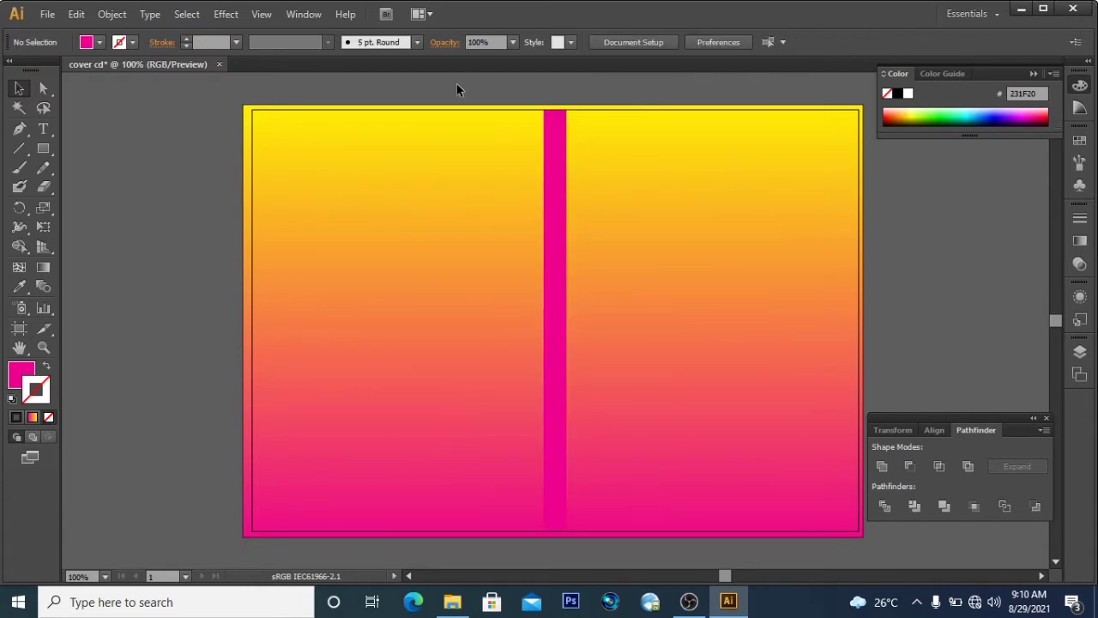
Switch to File Explorer and open the BAHAN Illustrator file from the DESAIN BOX CD folder on drive D
{"action": "key", "text": "alt+Tab"}
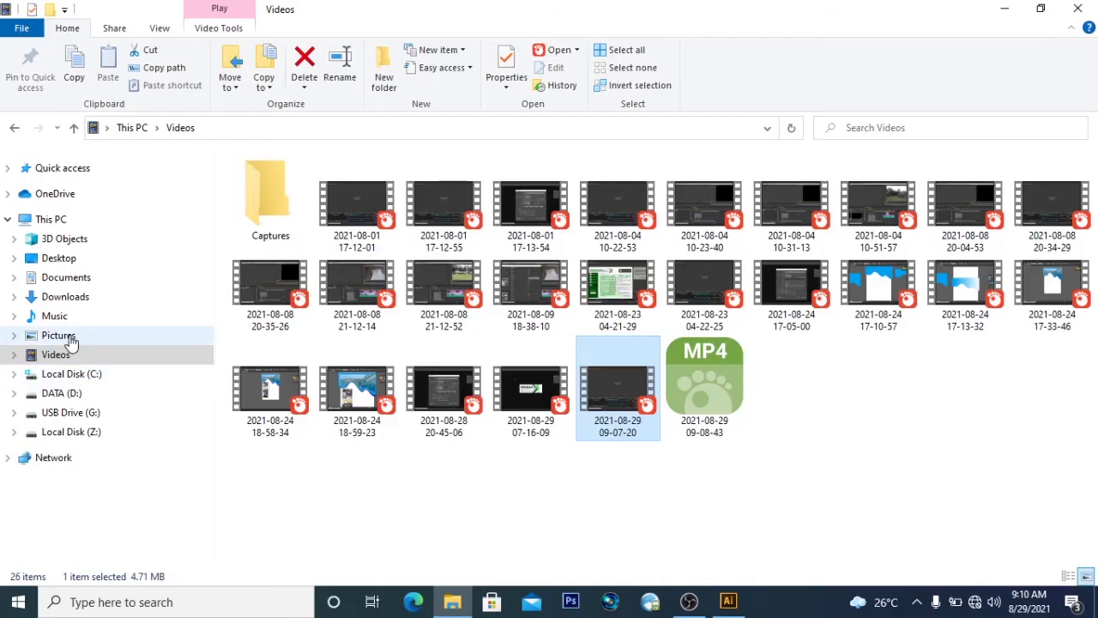
{"action": "left_click", "coordinate": [71, 395]}
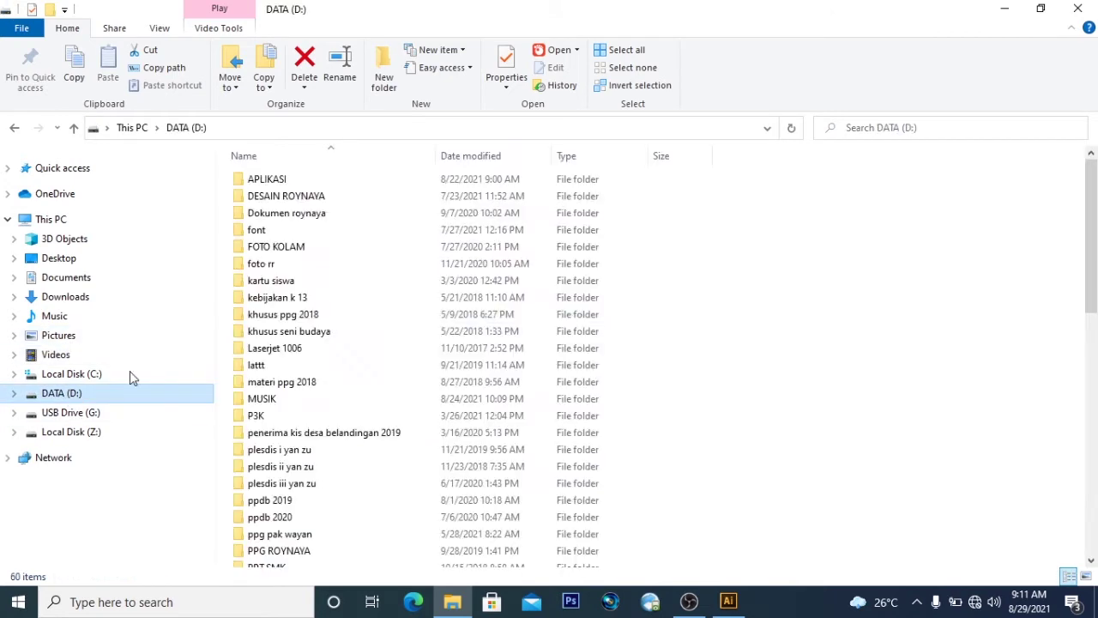
{"action": "double_click", "coordinate": [288, 203]}
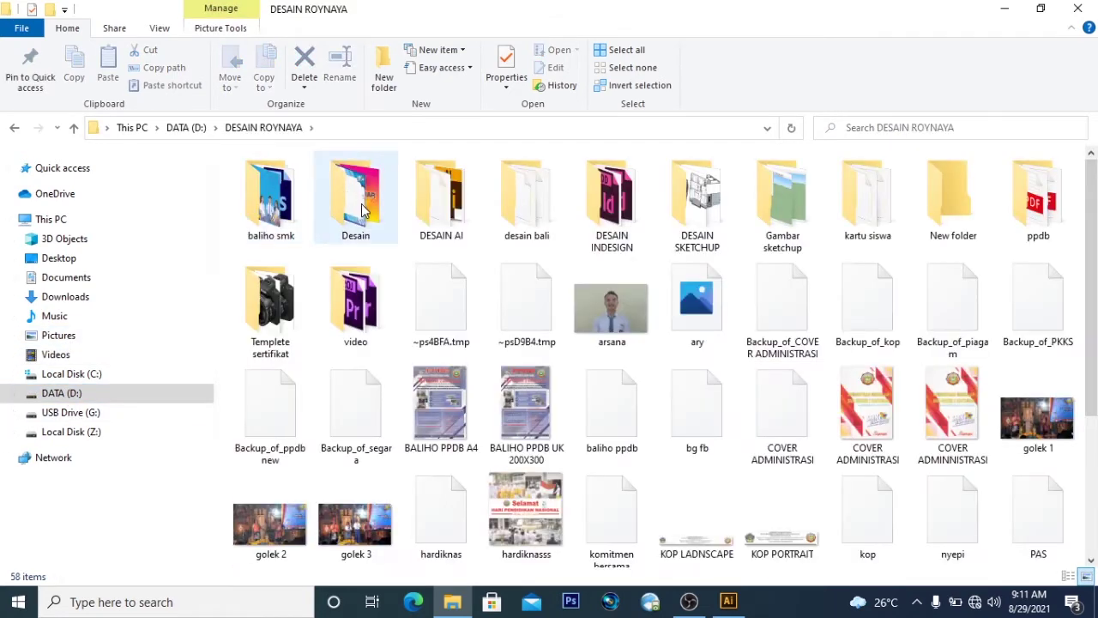
{"action": "double_click", "coordinate": [361, 203]}
{"action": "double_click", "coordinate": [272, 192]}
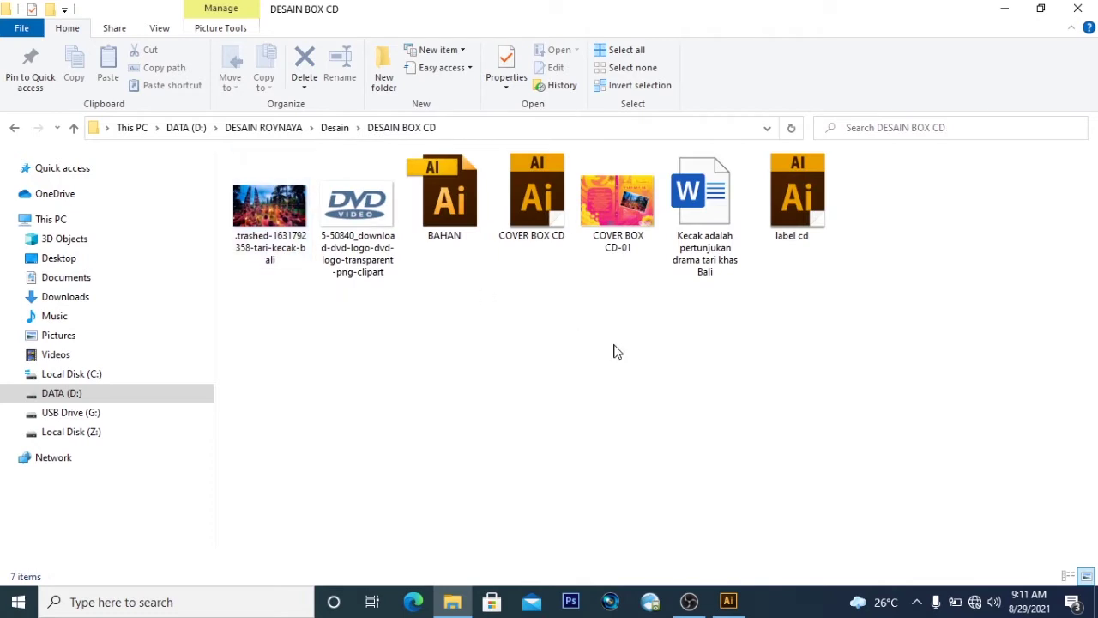
{"action": "double_click", "coordinate": [446, 197]}
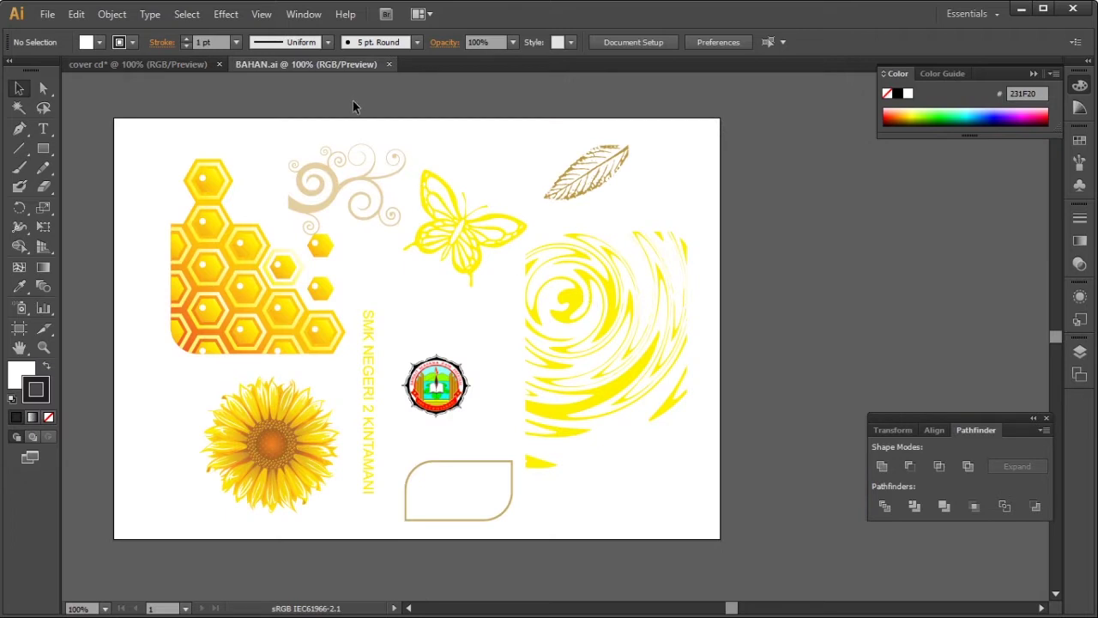
Copy the yellow swirl from BAHAN.ai into the cover cd document and enlarge it over the cover half before the spine
{"action": "left_click", "coordinate": [560, 314]}
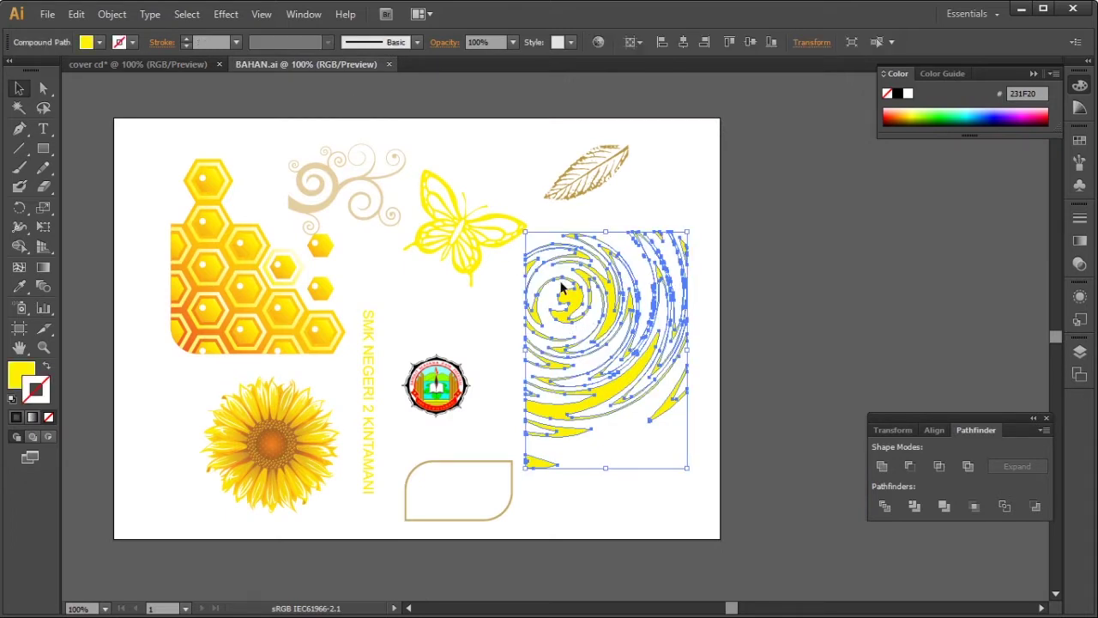
{"action": "left_click_drag", "start_coordinate": [586, 296], "coordinate": [190, 87]}
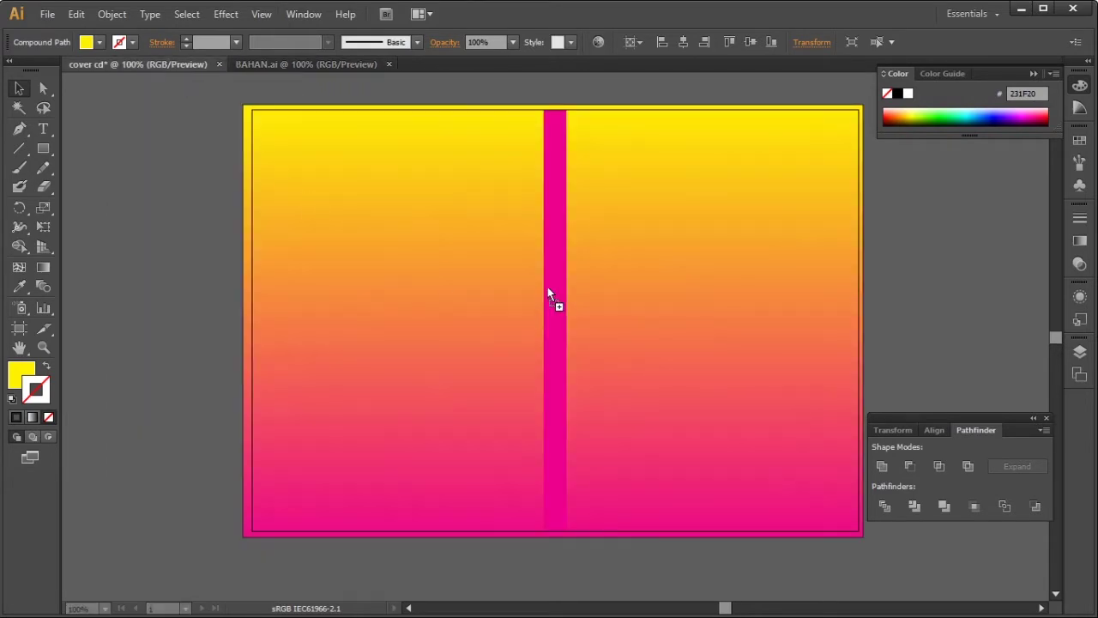
{"action": "left_click_drag", "start_coordinate": [388, 236], "coordinate": [248, 159]}
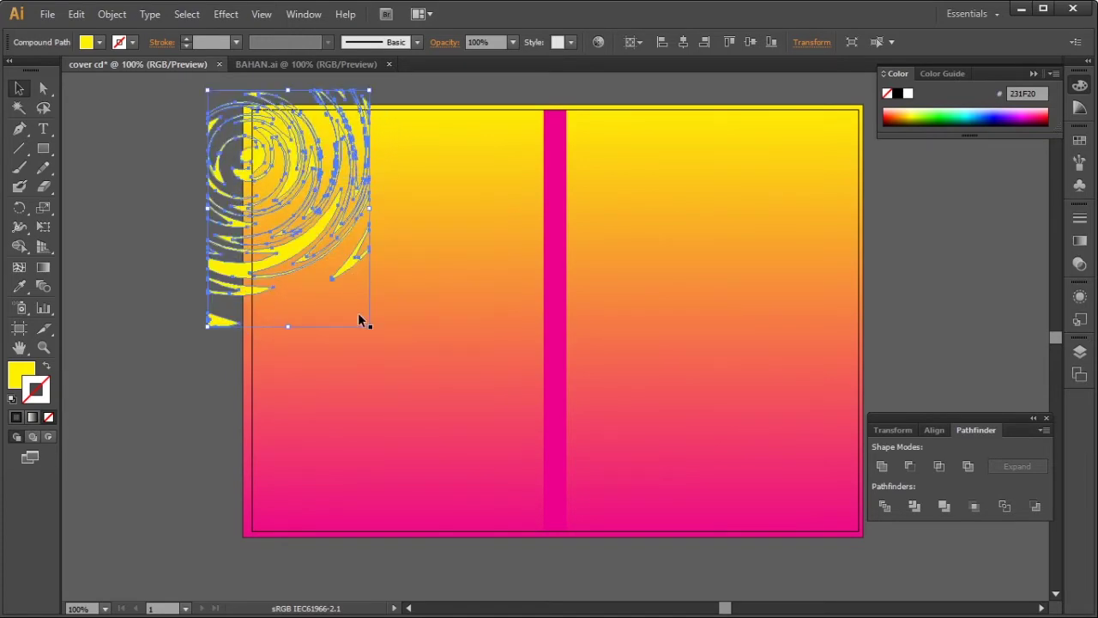
{"action": "left_click_drag", "start_coordinate": [368, 328], "coordinate": [551, 594]}
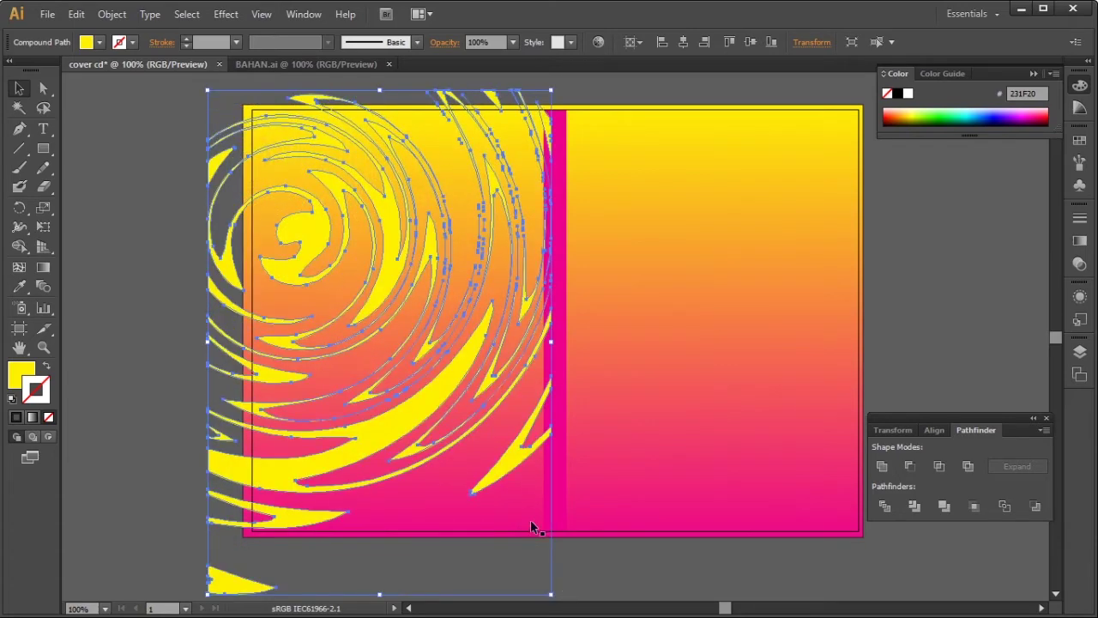
Enlarge the yellow swirl further and position it so it spans the full width of both cover panels
{"action": "key", "text": "ctrl+minus"}
{"action": "key", "text": "ctrl+minus"}
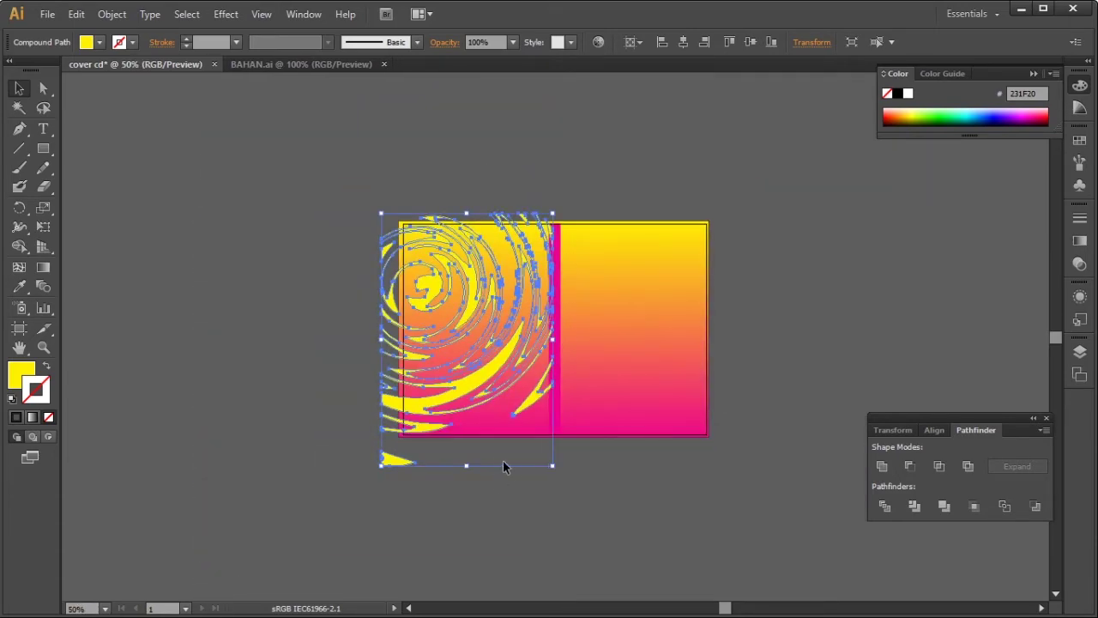
{"action": "left_click_drag", "start_coordinate": [553, 466], "coordinate": [636, 588]}
{"action": "left_click_drag", "start_coordinate": [489, 493], "coordinate": [547, 418]}
{"action": "left_click_drag", "start_coordinate": [658, 489], "coordinate": [720, 580]}
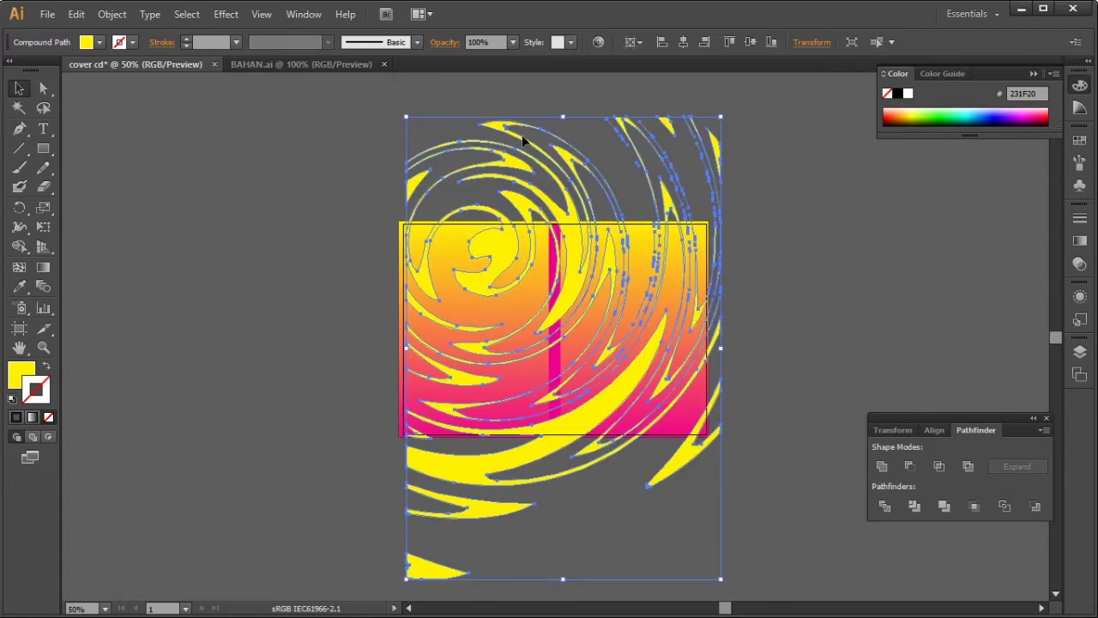
{"action": "left_click_drag", "start_coordinate": [543, 204], "coordinate": [533, 226]}
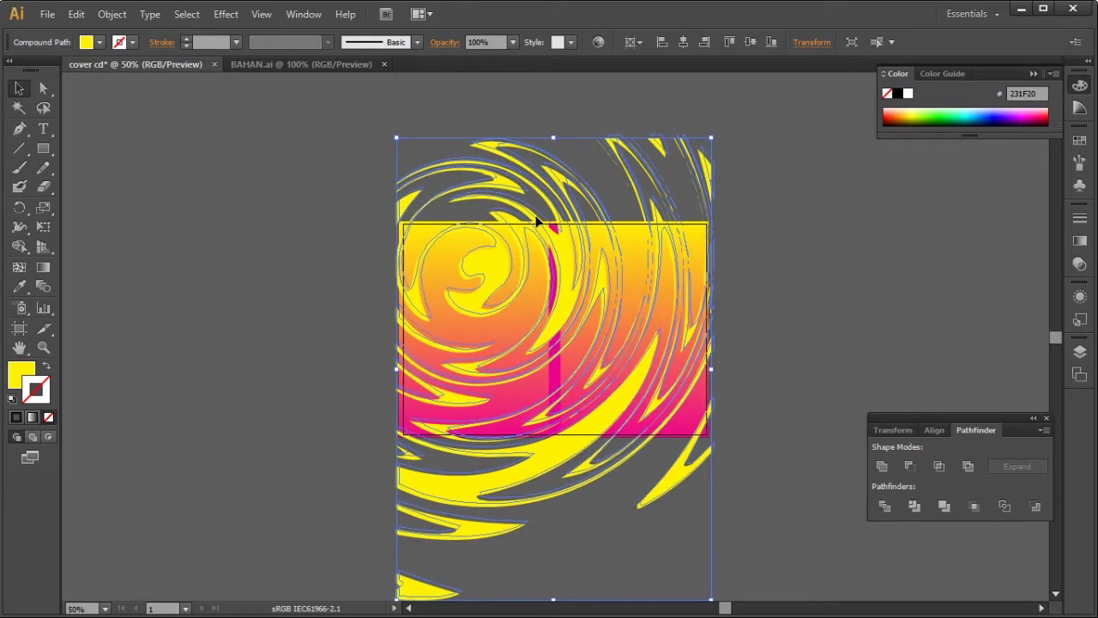
{"action": "left_click", "coordinate": [325, 209]}
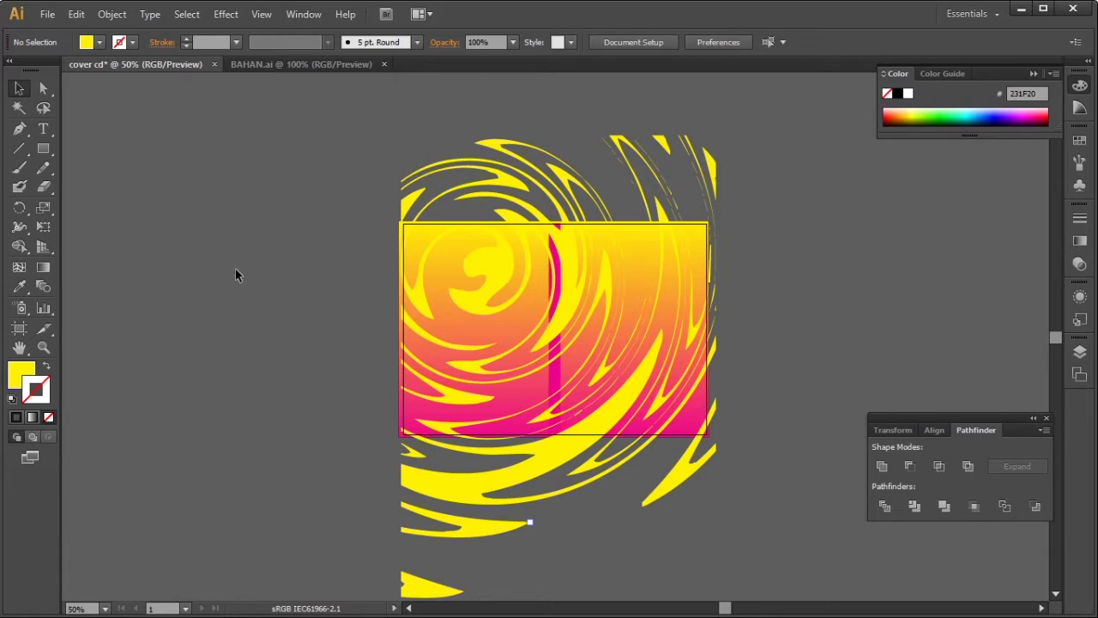
Apply a linear gradient running from magenta to yellow to the stroke of the yellow swirl
{"action": "left_click", "coordinate": [576, 286]}
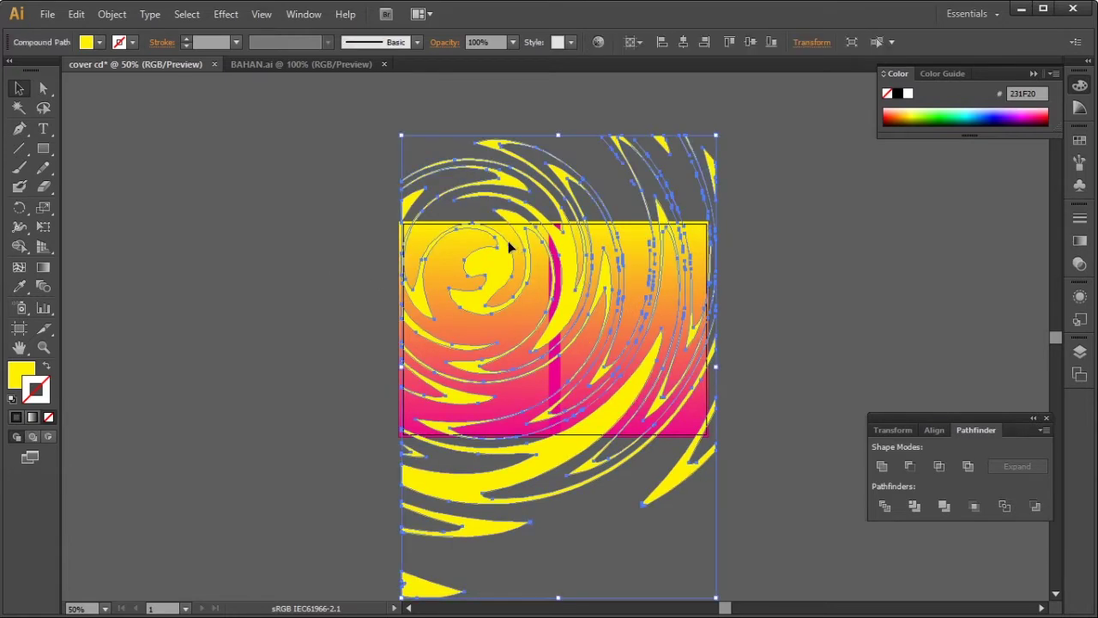
{"action": "left_click", "coordinate": [1080, 241]}
{"action": "left_click", "coordinate": [888, 324]}
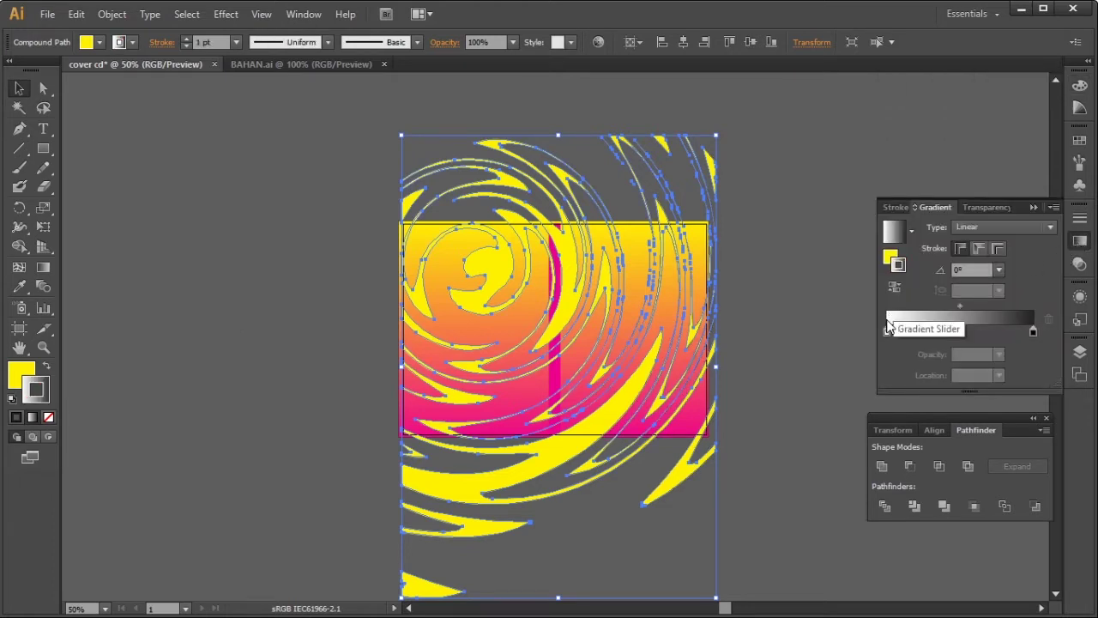
{"action": "double_click", "coordinate": [887, 333]}
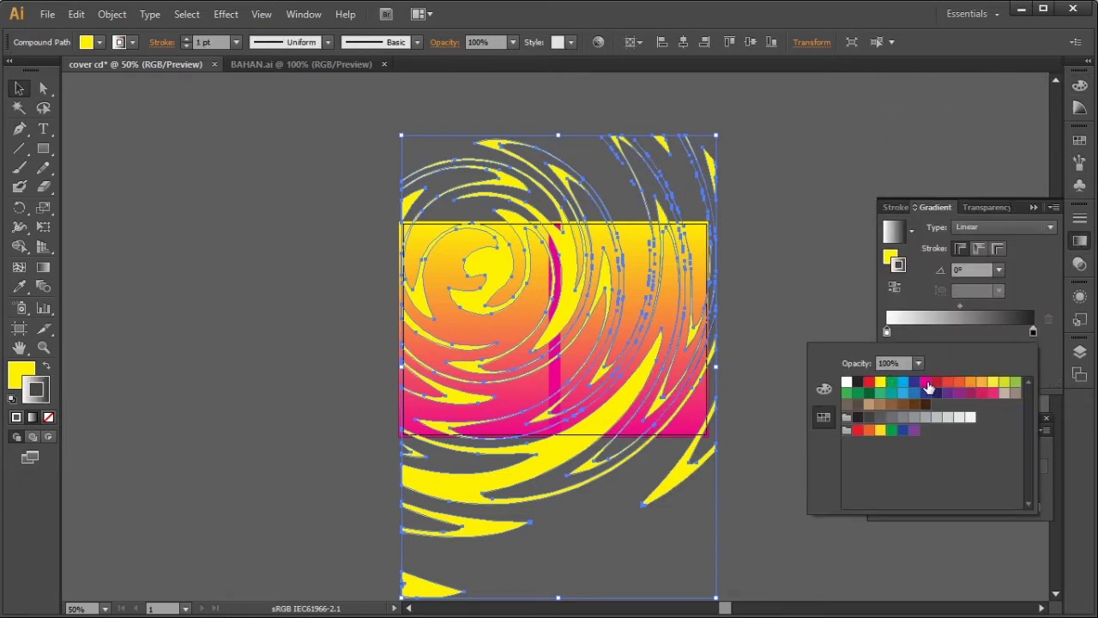
{"action": "left_click", "coordinate": [925, 383]}
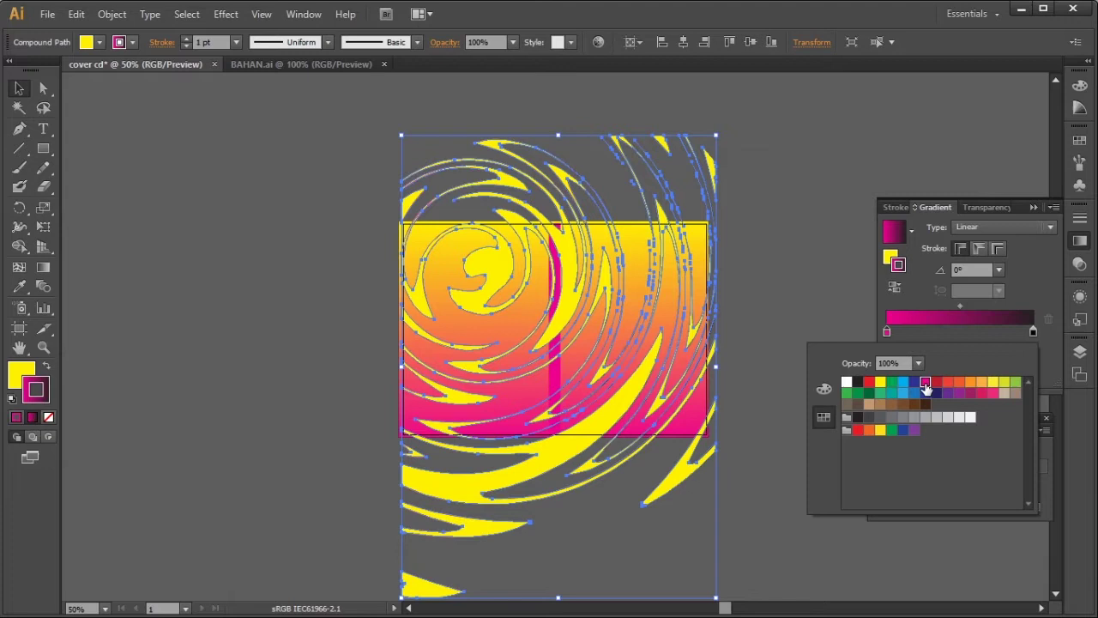
{"action": "left_click", "coordinate": [1034, 333]}
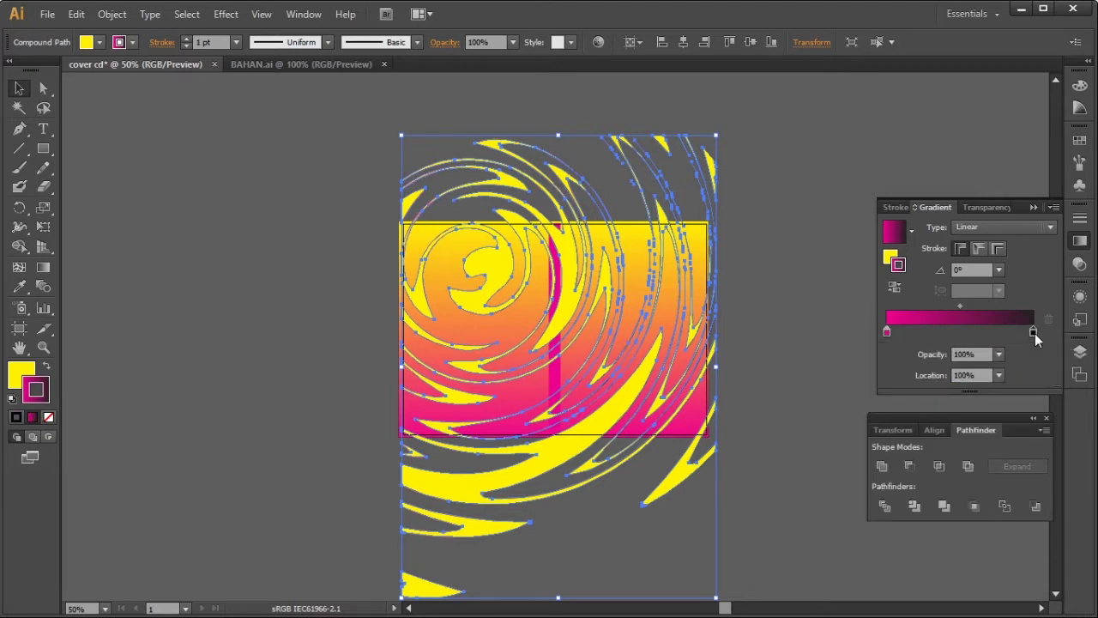
{"action": "double_click", "coordinate": [1034, 334]}
{"action": "left_click", "coordinate": [880, 382]}
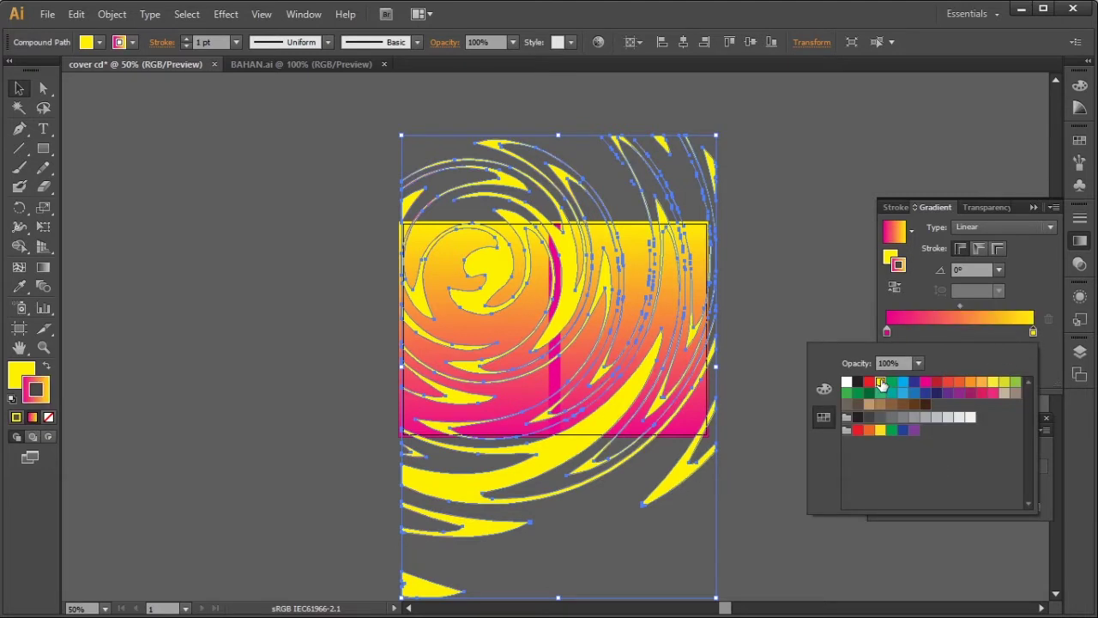
{"action": "left_click", "coordinate": [332, 250]}
{"action": "left_click", "coordinate": [218, 263]}
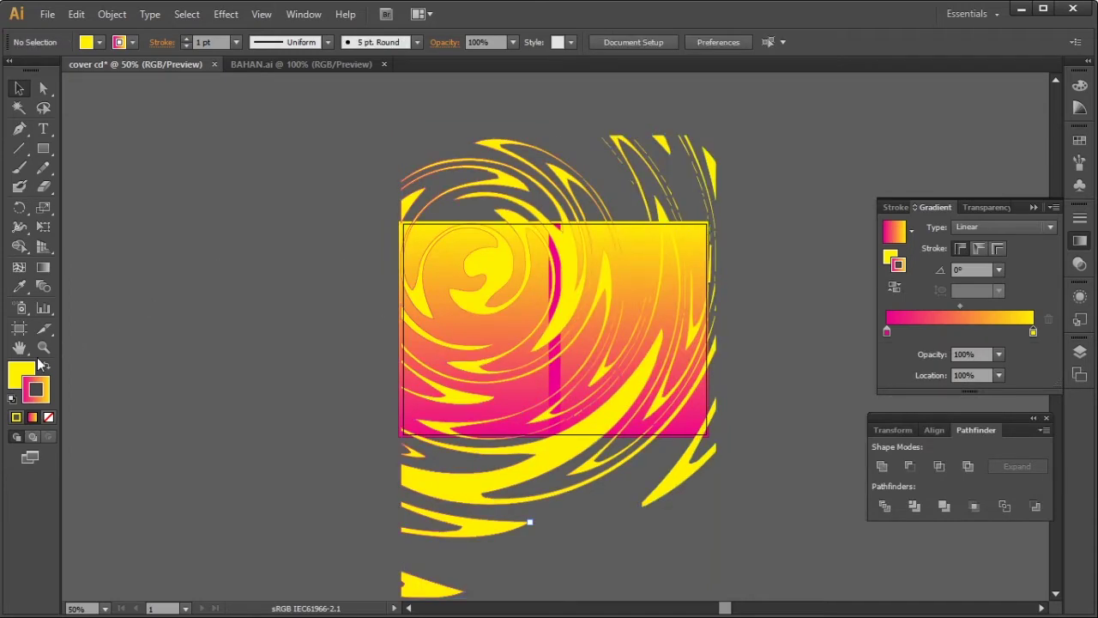
Remove the swirl's stroke and fill the swirl with the linear magenta-to-yellow gradient instead
{"action": "left_click", "coordinate": [22, 375]}
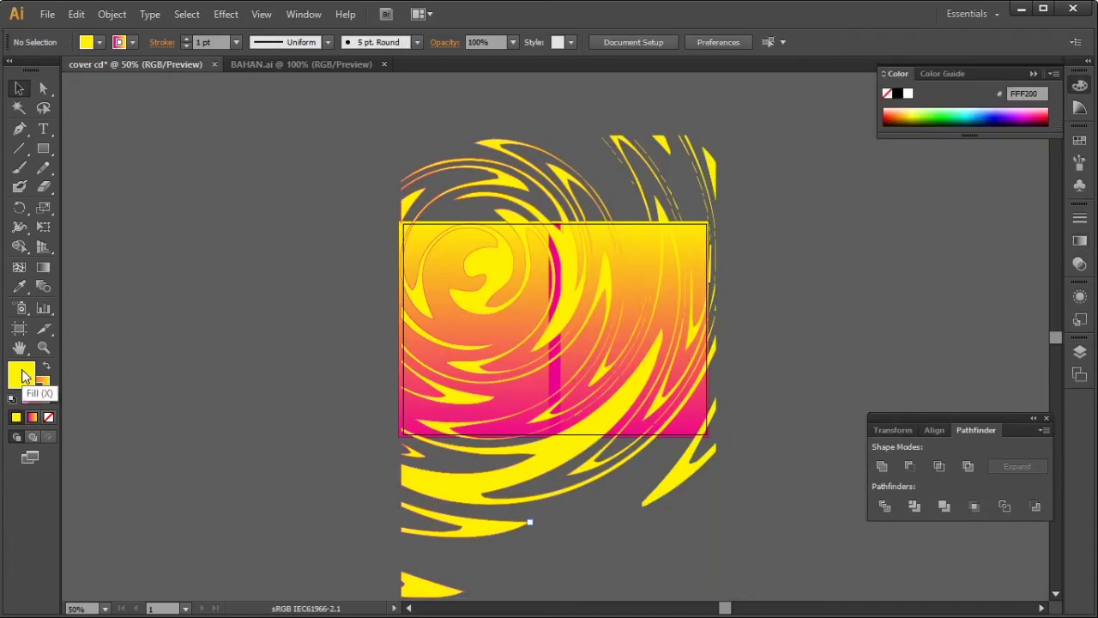
{"action": "left_click", "coordinate": [490, 274]}
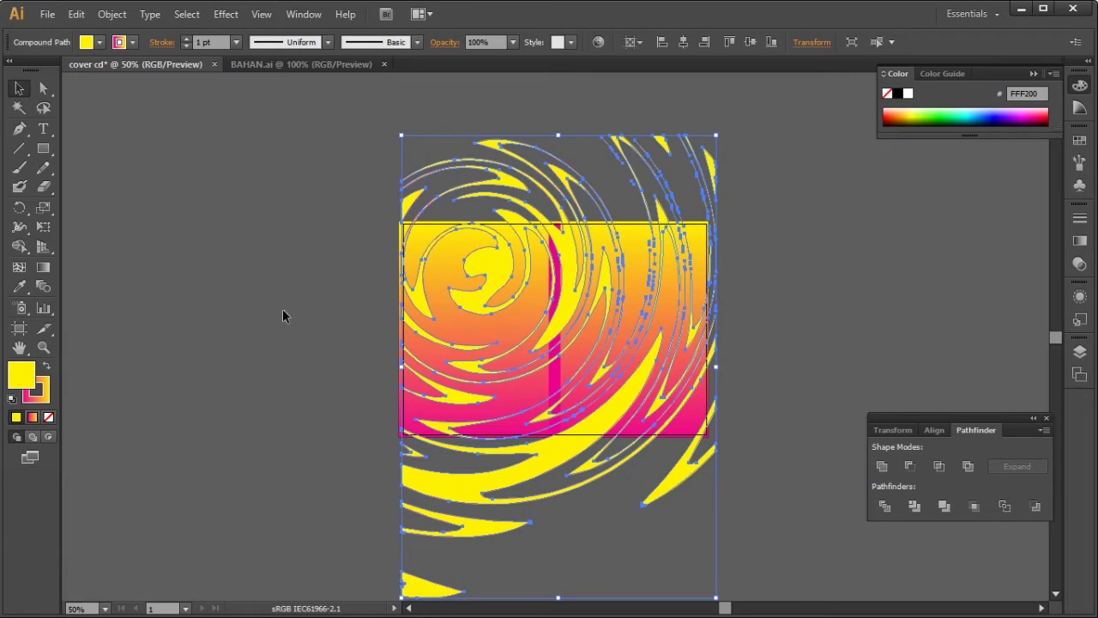
{"action": "left_click", "coordinate": [43, 394]}
{"action": "left_click", "coordinate": [48, 417]}
{"action": "left_click", "coordinate": [24, 371]}
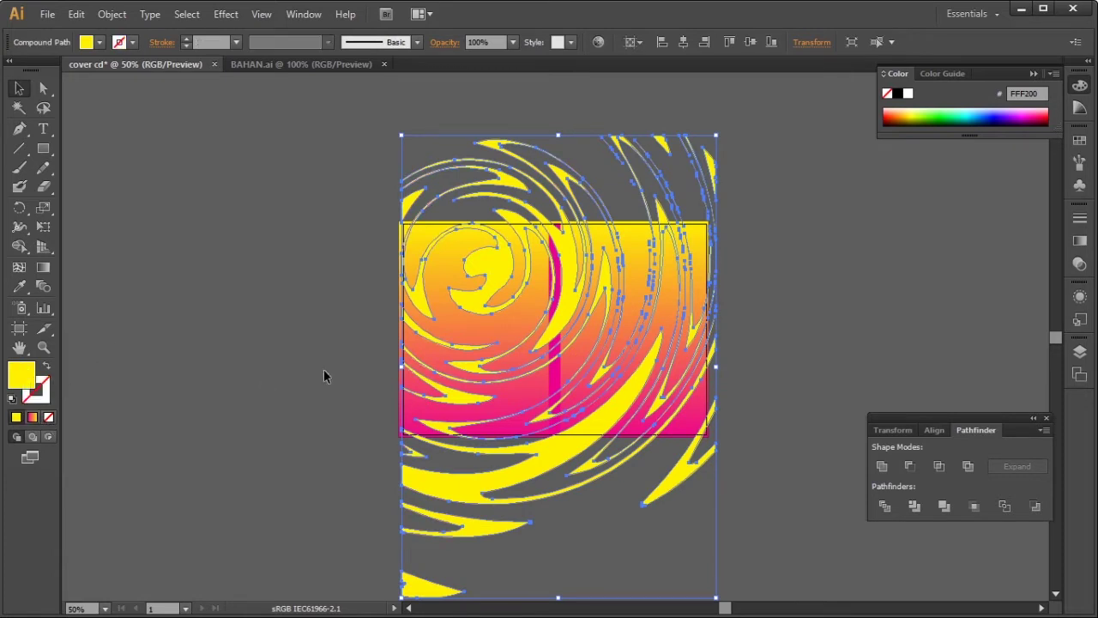
{"action": "left_click", "coordinate": [1074, 248]}
{"action": "left_click", "coordinate": [888, 320]}
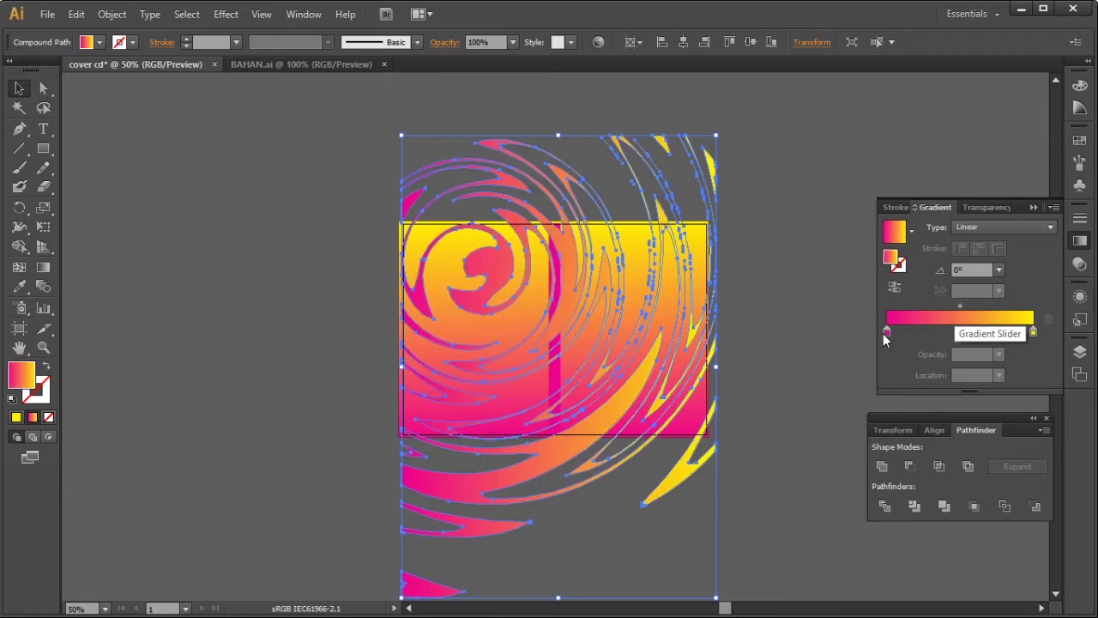
Set the opacity of the swirl gradient's magenta stop to 70% and its yellow stop to 40%
{"action": "double_click", "coordinate": [886, 330]}
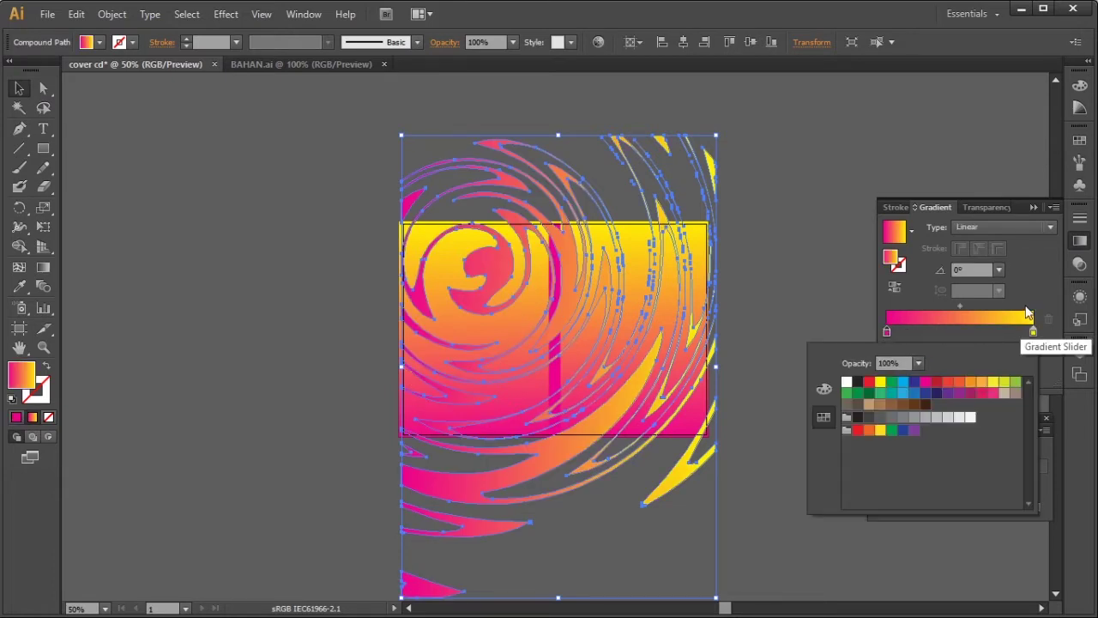
{"action": "left_click", "coordinate": [918, 363]}
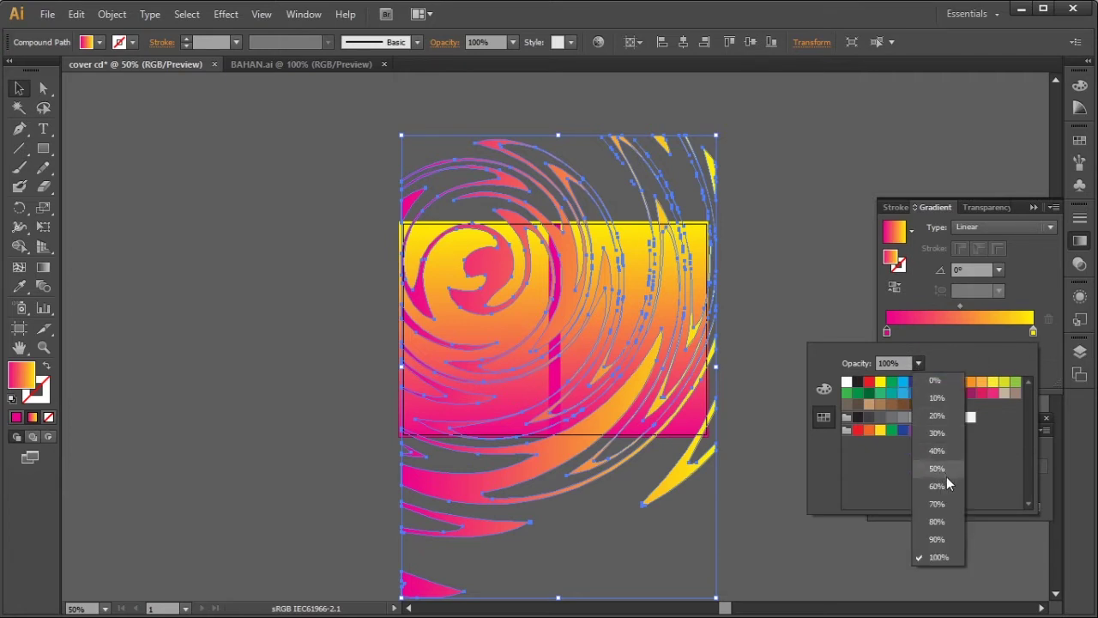
{"action": "left_click", "coordinate": [936, 504]}
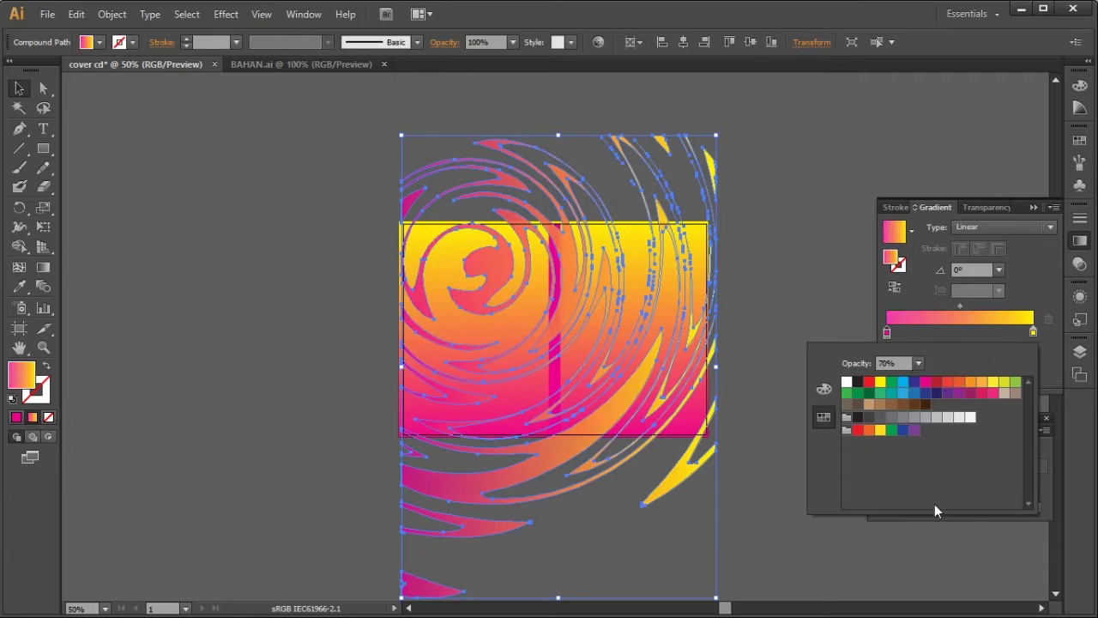
{"action": "left_click", "coordinate": [330, 331]}
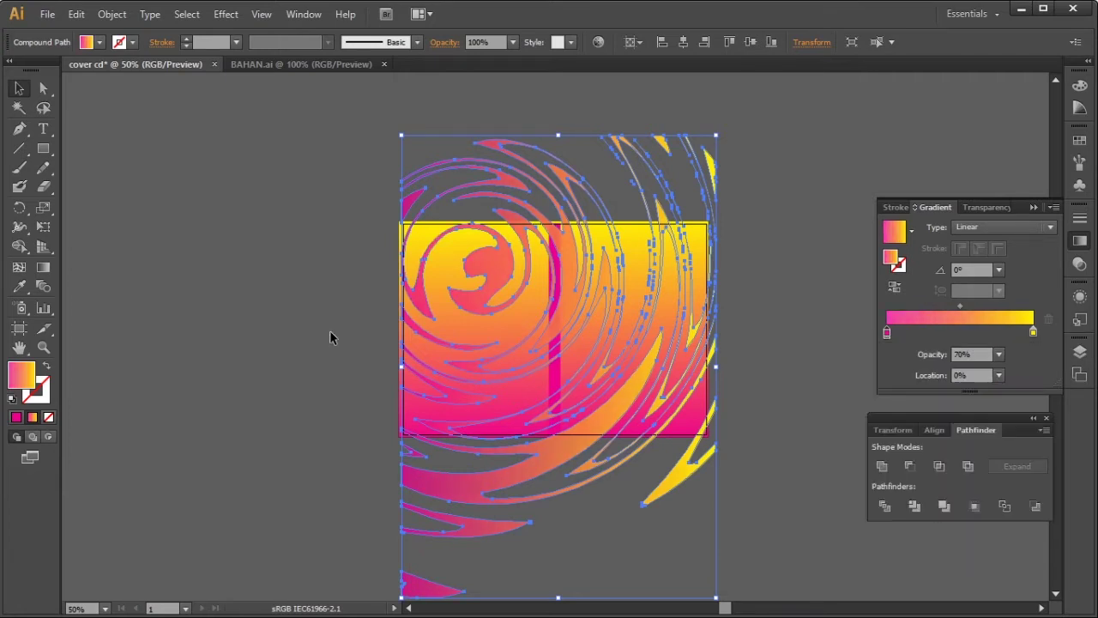
{"action": "left_click", "coordinate": [1033, 332]}
{"action": "left_click", "coordinate": [999, 354]}
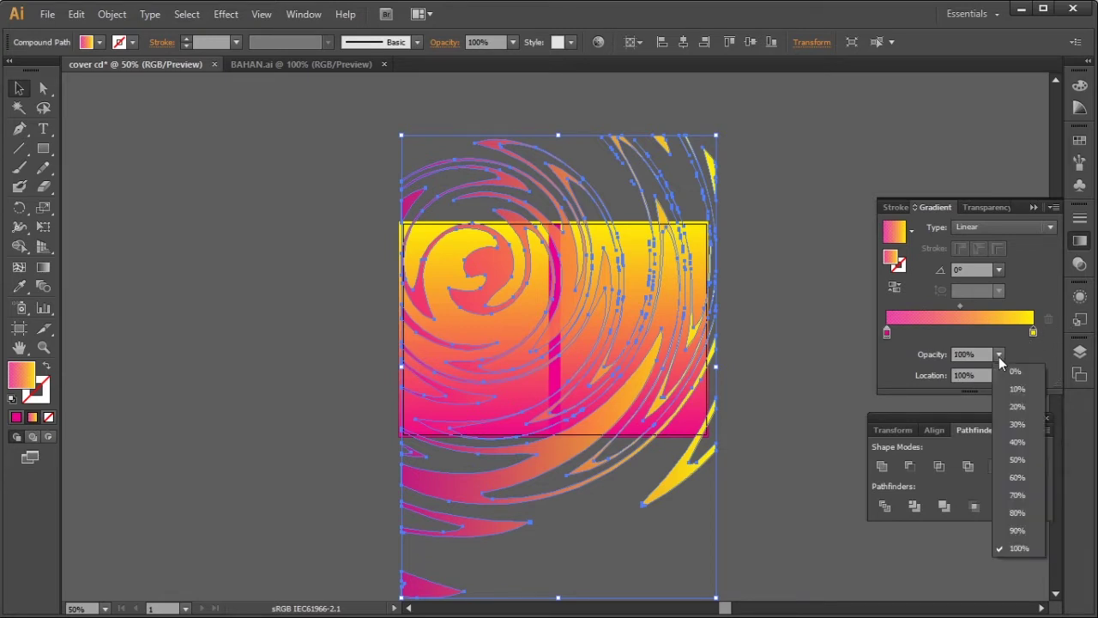
{"action": "left_click", "coordinate": [1017, 441]}
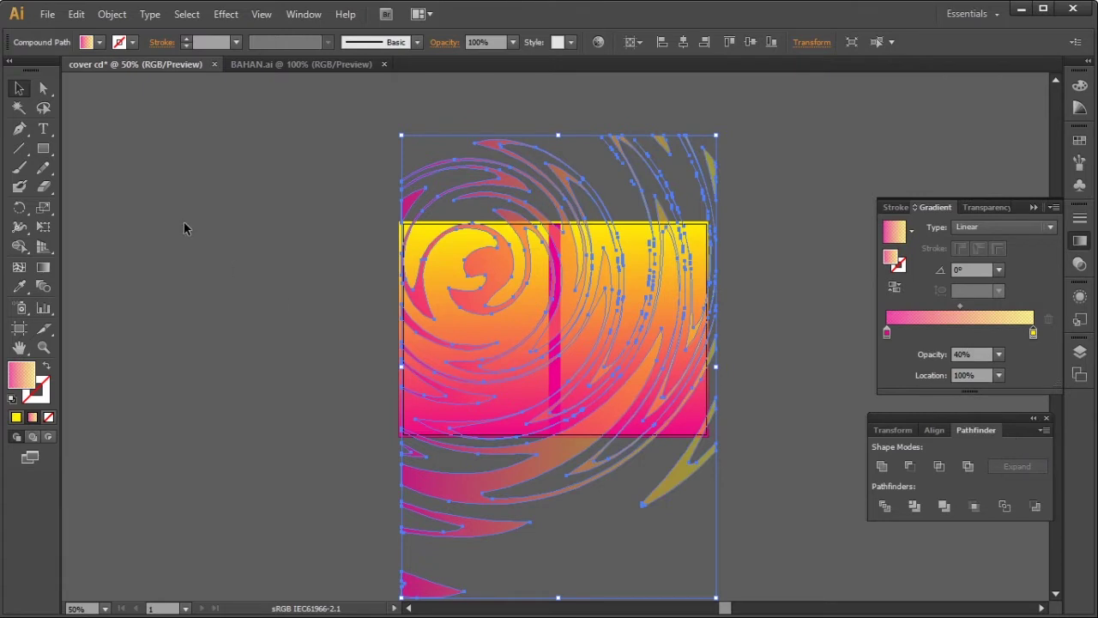
{"action": "left_click", "coordinate": [205, 220]}
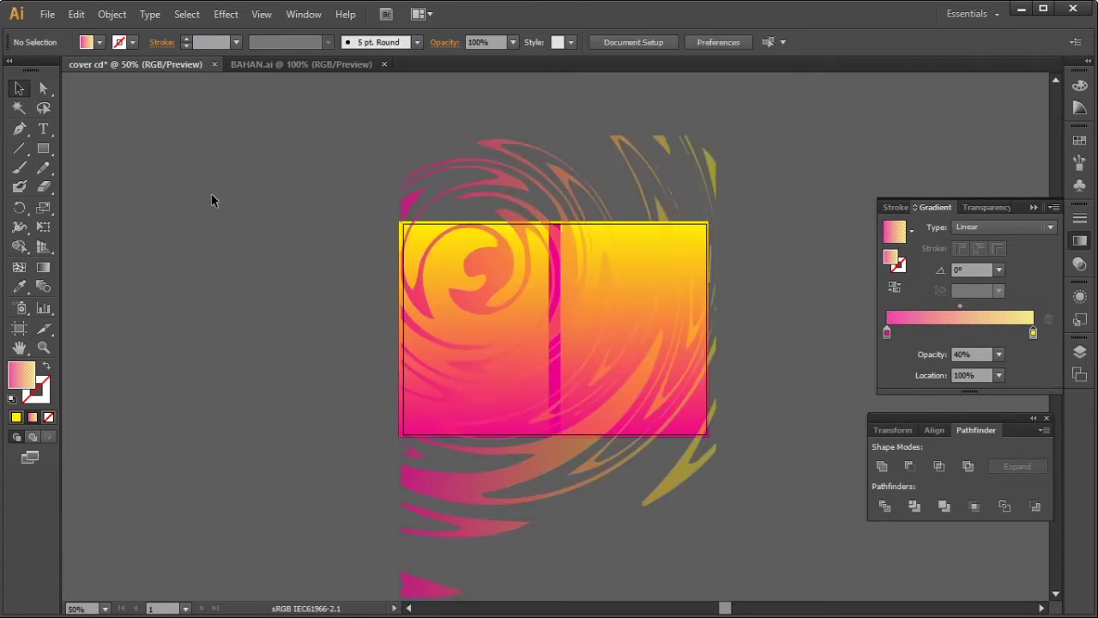
Add the text "Budaya Nusantara" on the empty canvas beside the cover and enlarge it to about 36 pt
{"action": "key", "text": "ctrl+1"}
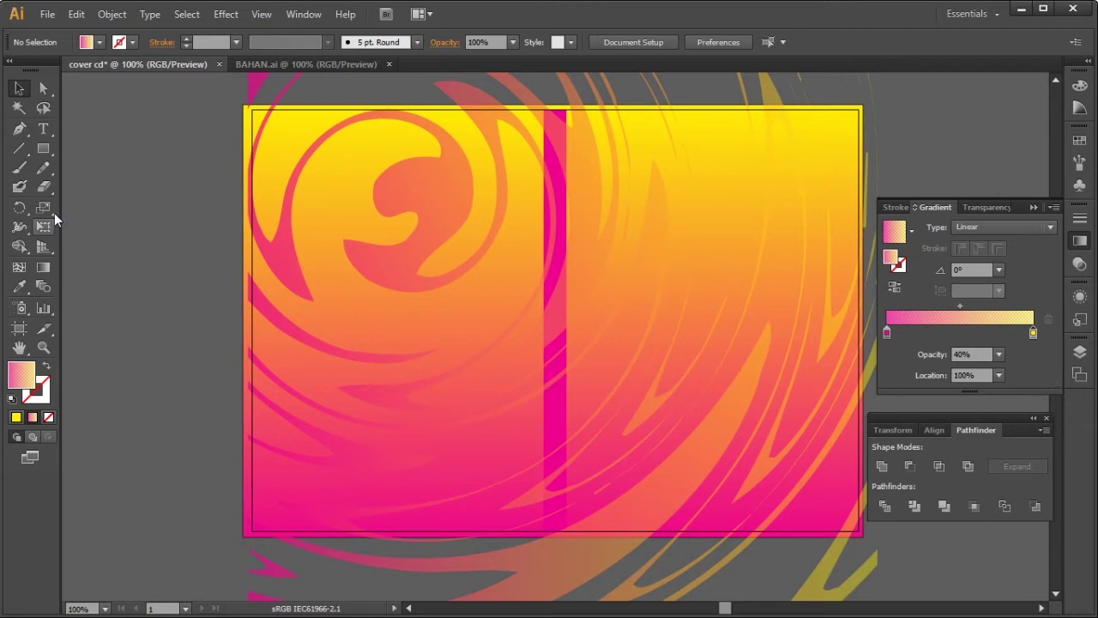
{"action": "left_click", "coordinate": [19, 347]}
{"action": "left_click_drag", "start_coordinate": [644, 404], "coordinate": [483, 429]}
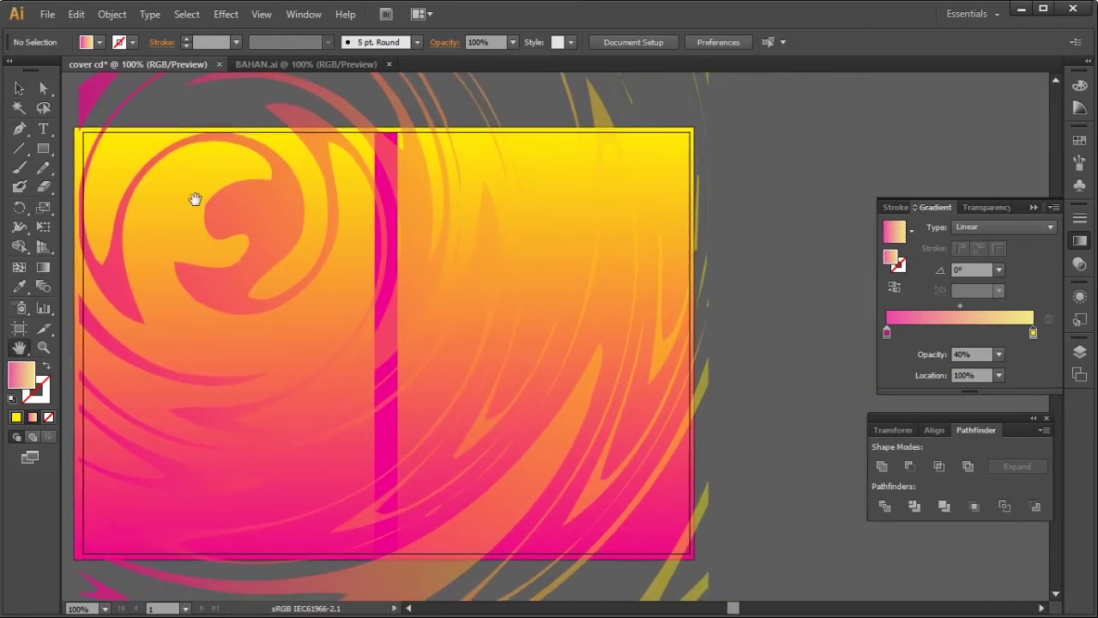
{"action": "left_click", "coordinate": [45, 128]}
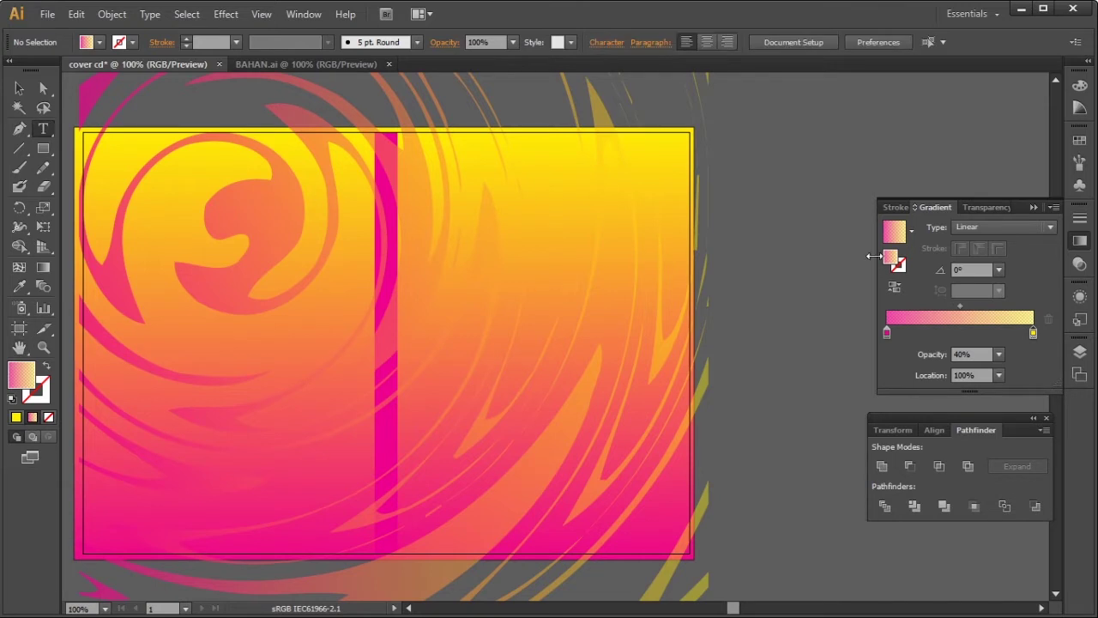
{"action": "left_click", "coordinate": [811, 151]}
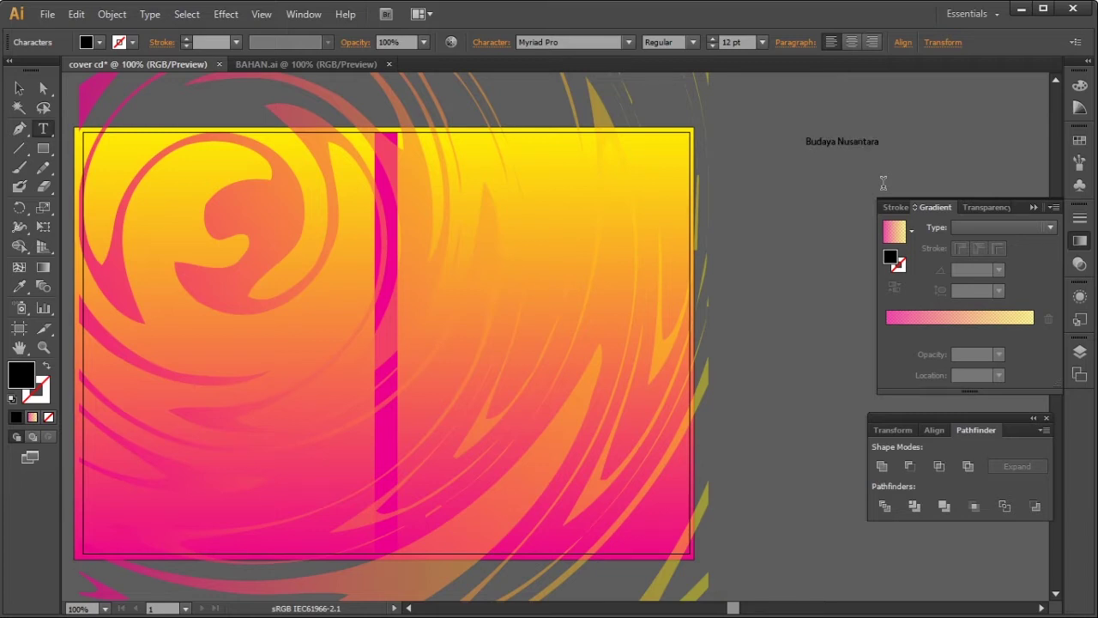
{"action": "left_click", "coordinate": [18, 89]}
{"action": "left_click", "coordinate": [784, 148]}
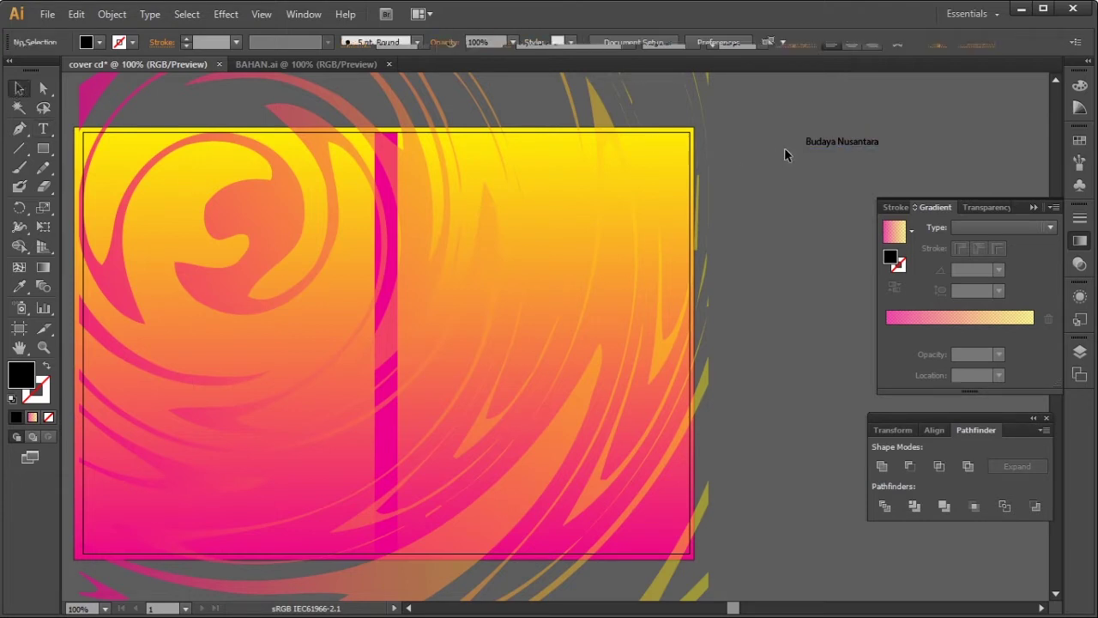
{"action": "mouse_move", "coordinate": [853, 148]}
{"action": "left_mouse_down"}
{"action": "mouse_move", "coordinate": [845, 120]}
{"action": "mouse_move", "coordinate": [941, 207]}
{"action": "mouse_move", "coordinate": [997, 228]}
{"action": "mouse_move", "coordinate": [767, 158]}
{"action": "mouse_move", "coordinate": [509, 199]}
{"action": "mouse_move", "coordinate": [801, 114]}
{"action": "mouse_move", "coordinate": [842, 151]}
{"action": "left_mouse_up"}
Change the font of the "Budaya Nusantara" text to Edwardian Script ITC
{"action": "right_click", "coordinate": [840, 148]}
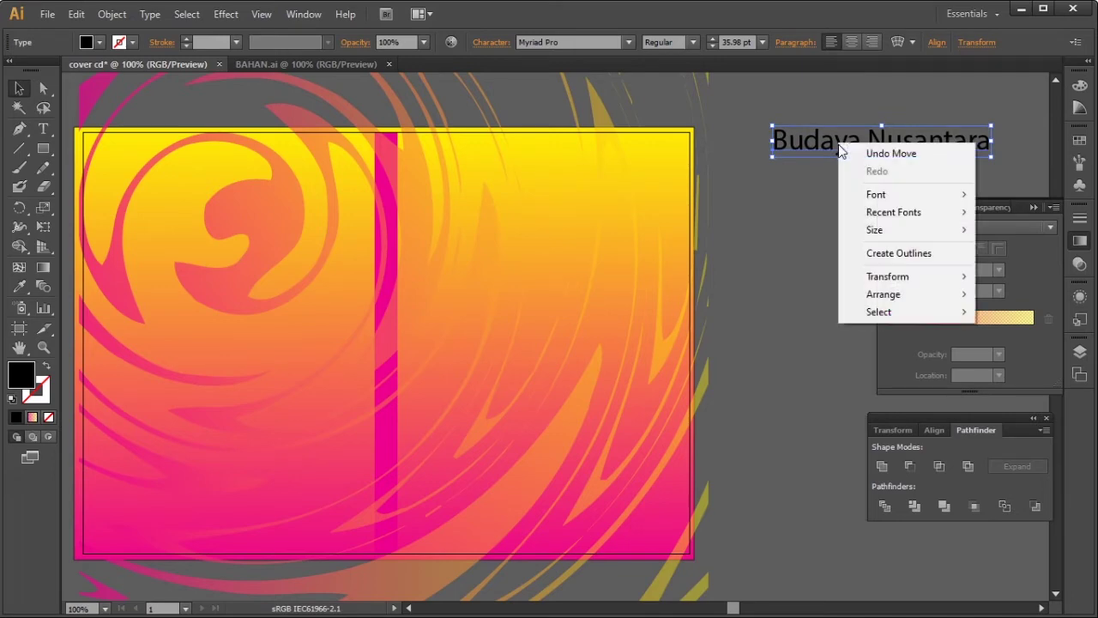
{"action": "mouse_move", "coordinate": [876, 196]}
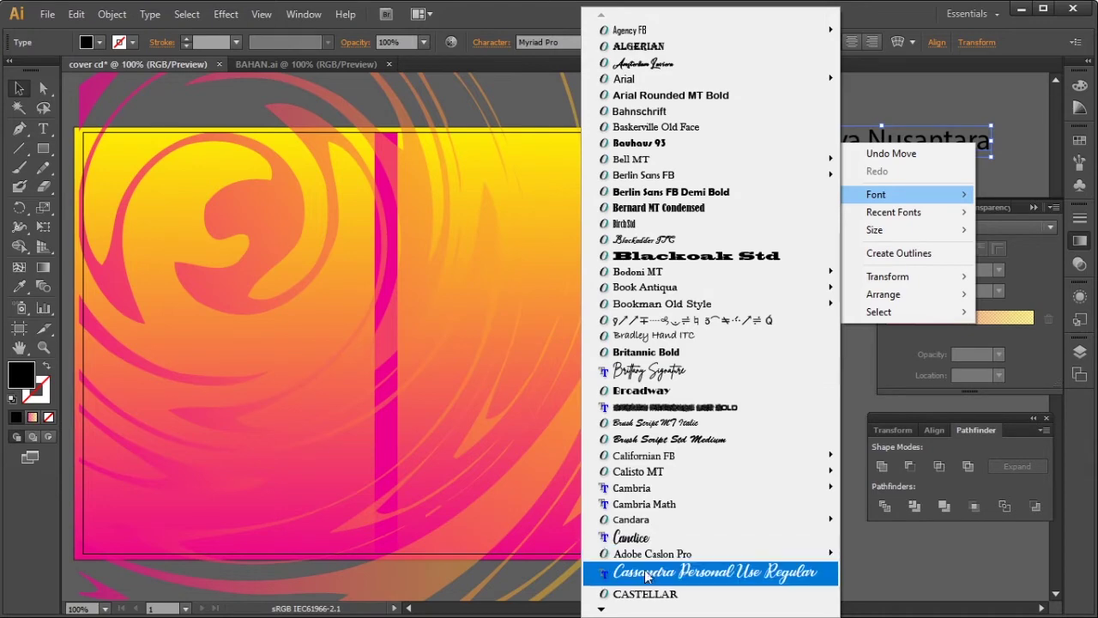
{"action": "mouse_move", "coordinate": [602, 610]}
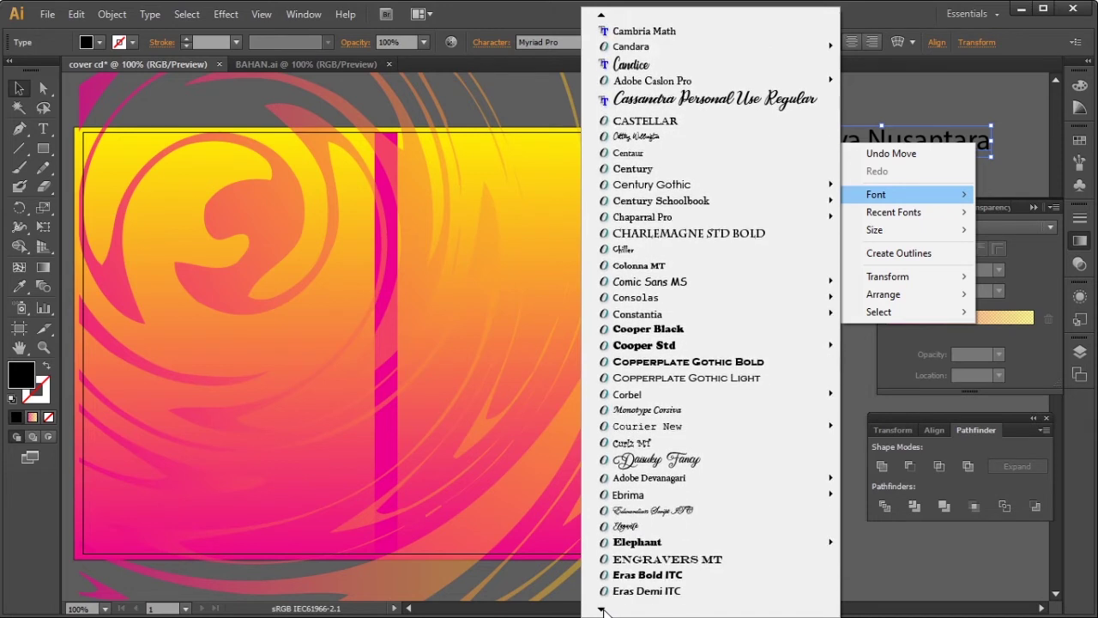
{"action": "left_click", "coordinate": [693, 517]}
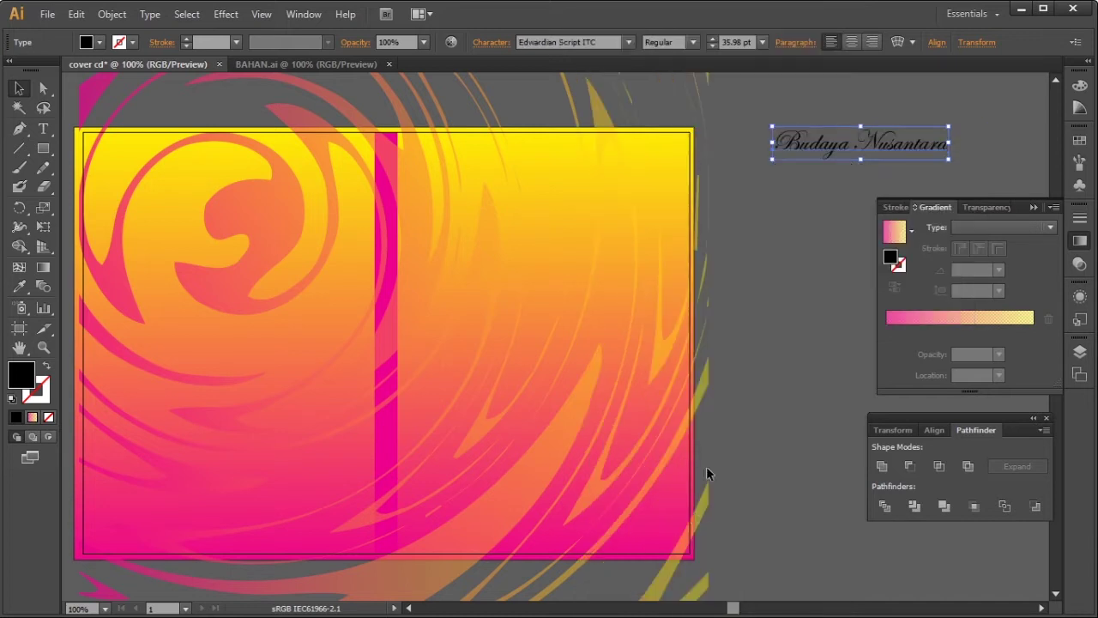
{"action": "left_click", "coordinate": [769, 271]}
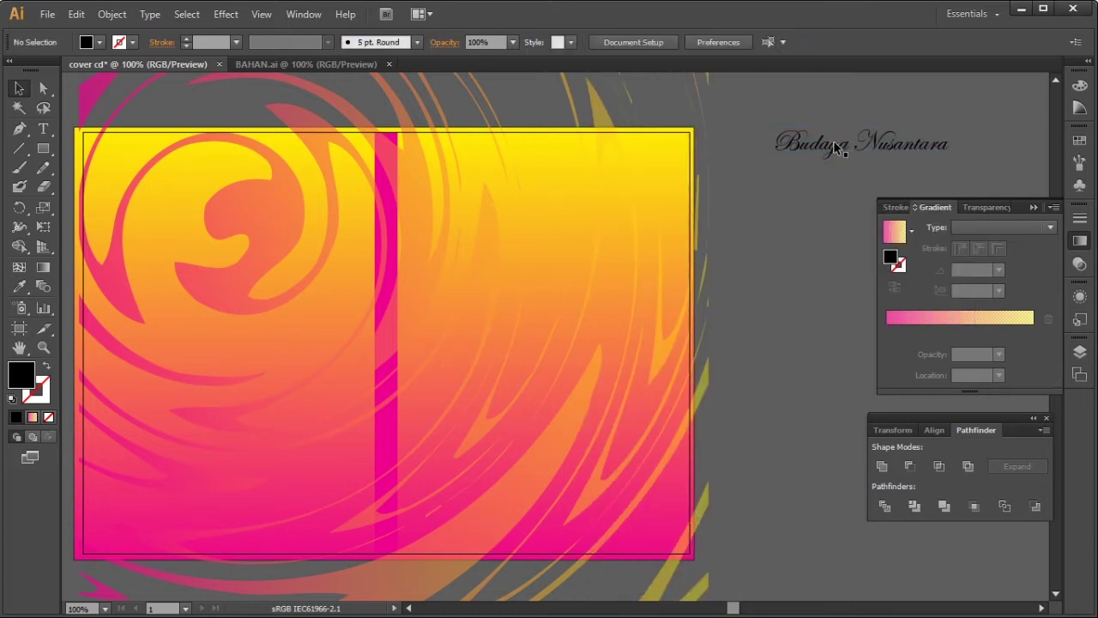
{"action": "left_click", "coordinate": [835, 148]}
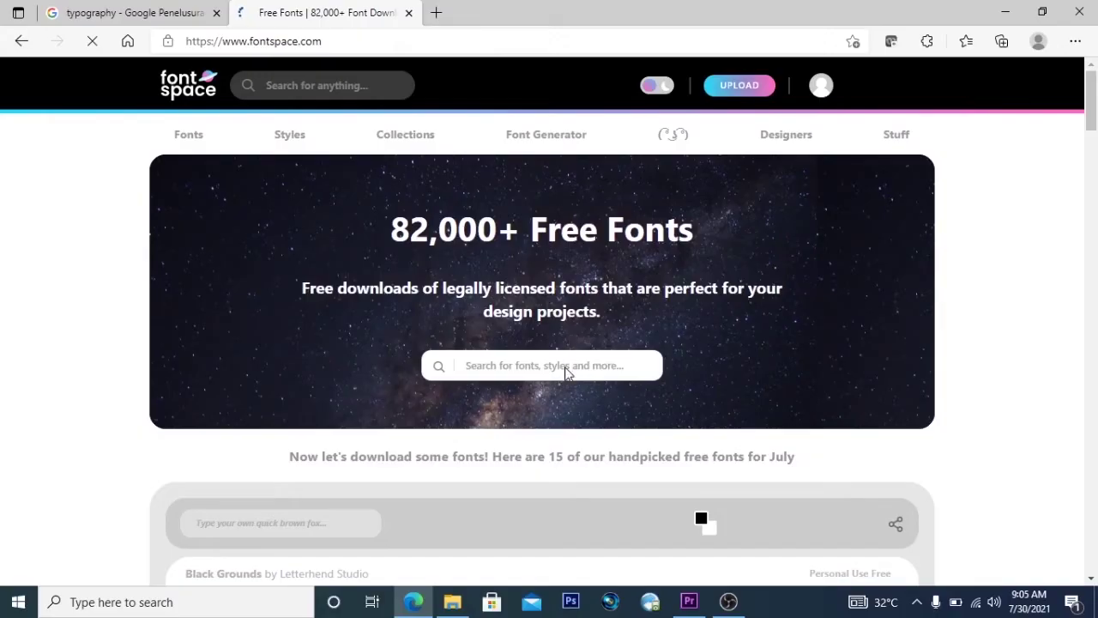
Look through the handpicked free fonts on fontspace.com and its Styles category, and return to the cover document
{"action": "scroll", "coordinate": [567, 375], "scroll_direction": "down", "scroll_amount": 10}
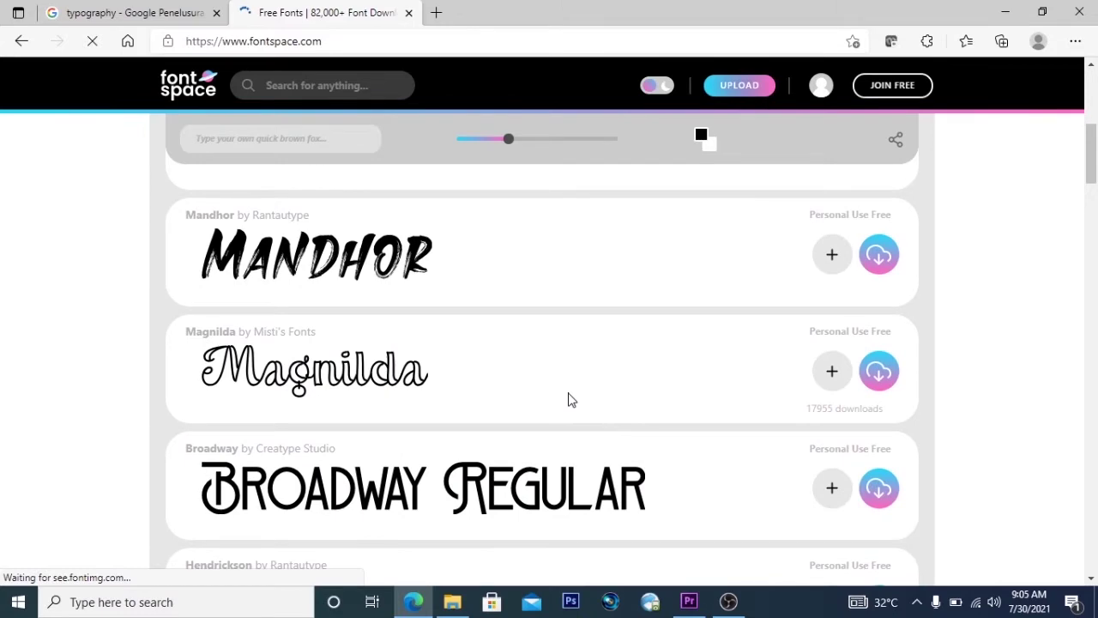
{"action": "scroll", "coordinate": [568, 398], "scroll_direction": "up", "scroll_amount": 4}
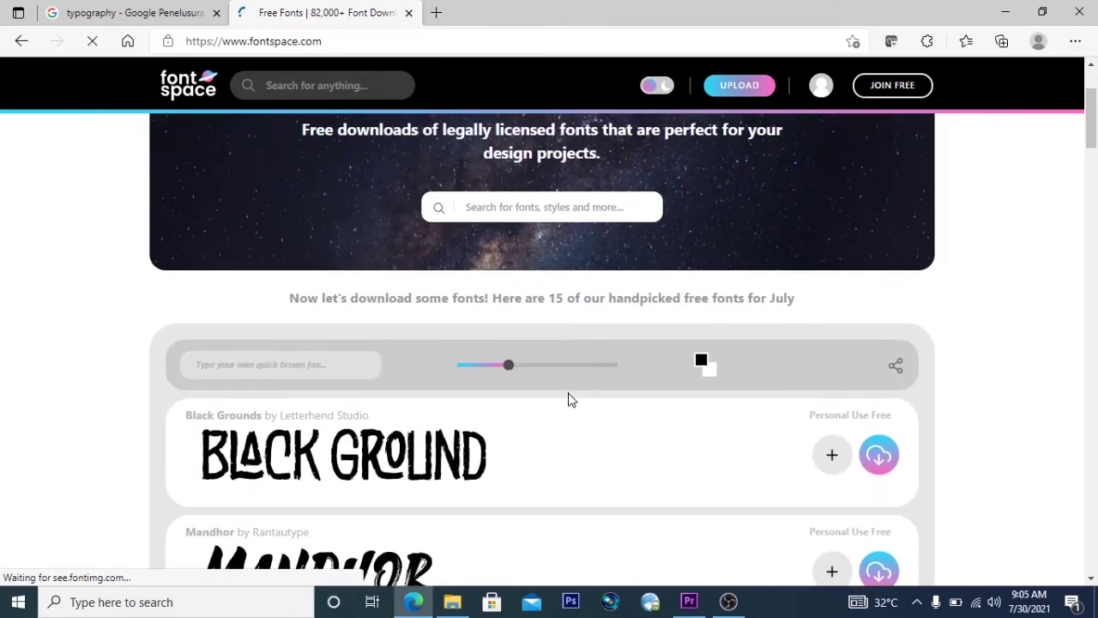
{"action": "scroll", "coordinate": [570, 399], "scroll_direction": "up", "scroll_amount": 2}
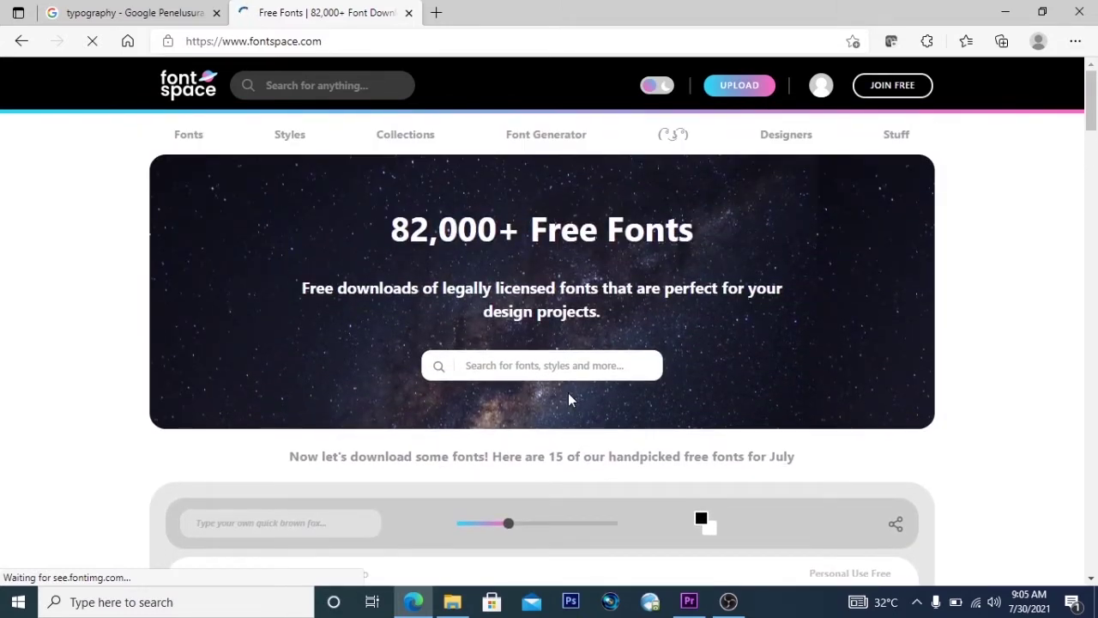
{"action": "scroll", "coordinate": [569, 397], "scroll_direction": "down", "scroll_amount": 8}
{"action": "scroll", "coordinate": [569, 404], "scroll_direction": "up", "scroll_amount": 8}
{"action": "scroll", "coordinate": [570, 406], "scroll_direction": "up", "scroll_amount": 1}
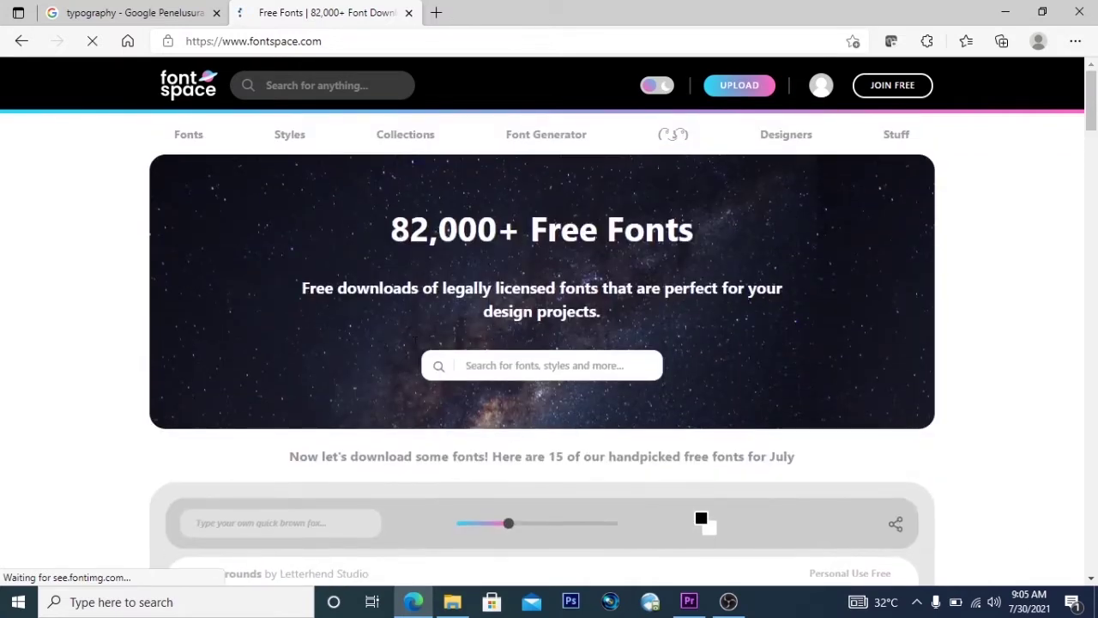
{"action": "left_click", "coordinate": [287, 138]}
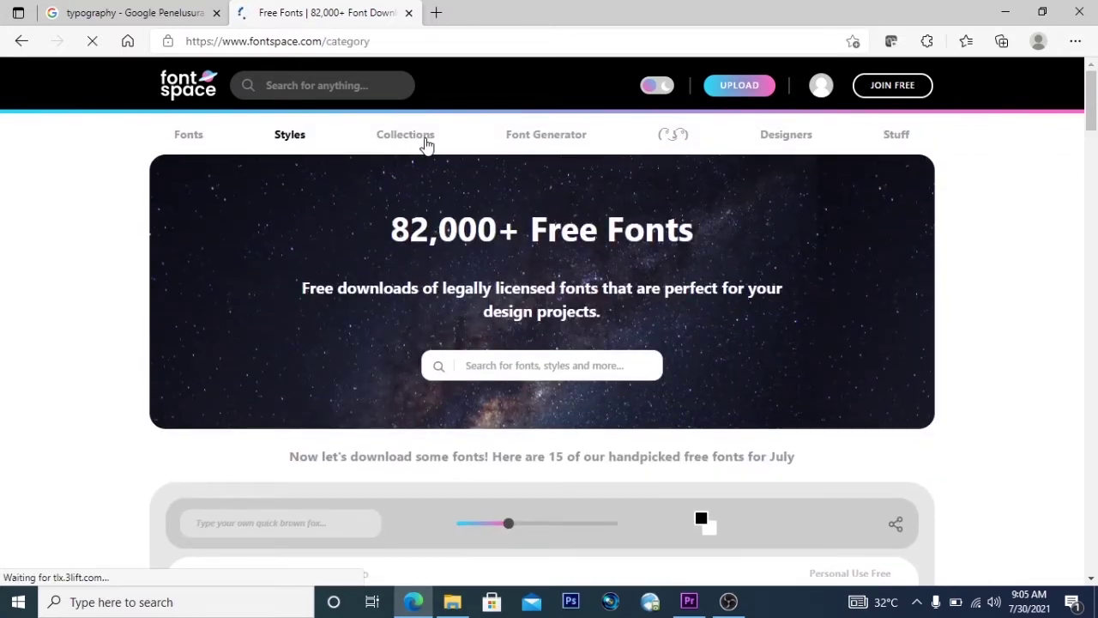
{"action": "left_click", "coordinate": [338, 461]}
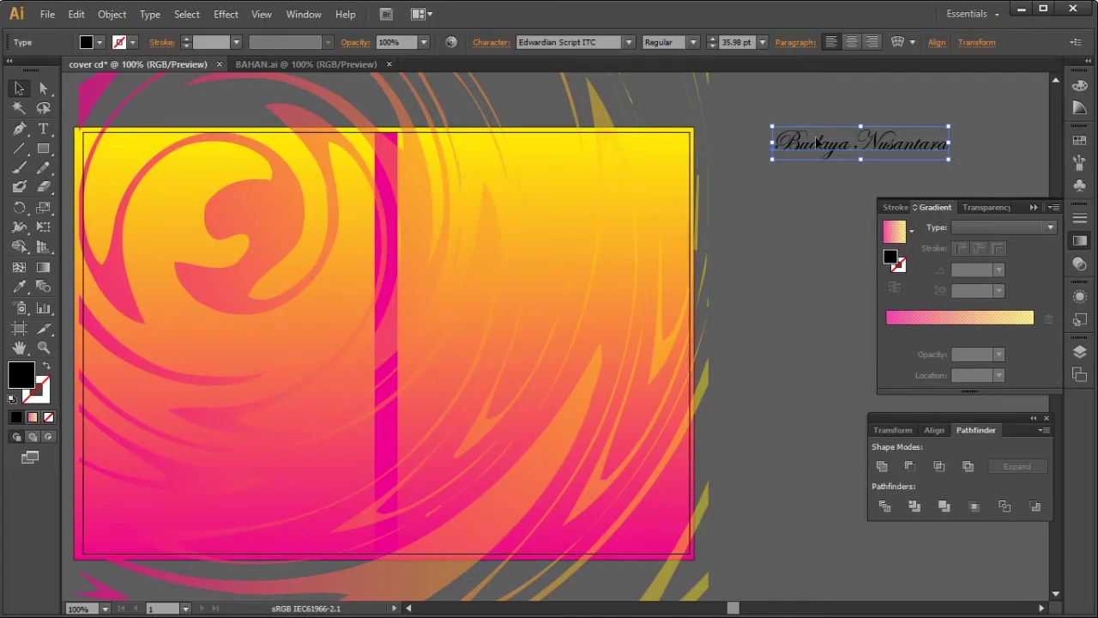
Enlarge the "Budaya Nusantara" text to about 38.6 pt and position it beside the cover's upper edge
{"action": "left_click_drag", "start_coordinate": [811, 148], "coordinate": [796, 151]}
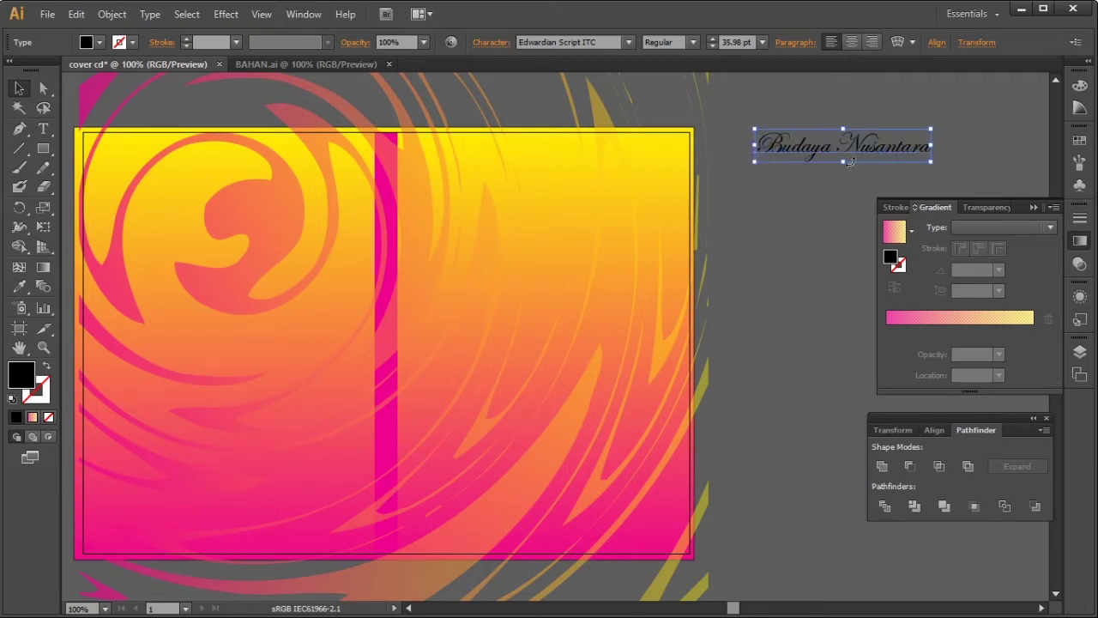
{"action": "left_click_drag", "start_coordinate": [930, 163], "coordinate": [944, 165]}
{"action": "mouse_move", "coordinate": [823, 154]}
{"action": "left_mouse_down"}
{"action": "mouse_move", "coordinate": [518, 189]}
{"action": "mouse_move", "coordinate": [738, 153]}
{"action": "mouse_move", "coordinate": [845, 150]}
{"action": "mouse_move", "coordinate": [825, 151]}
{"action": "left_mouse_up"}
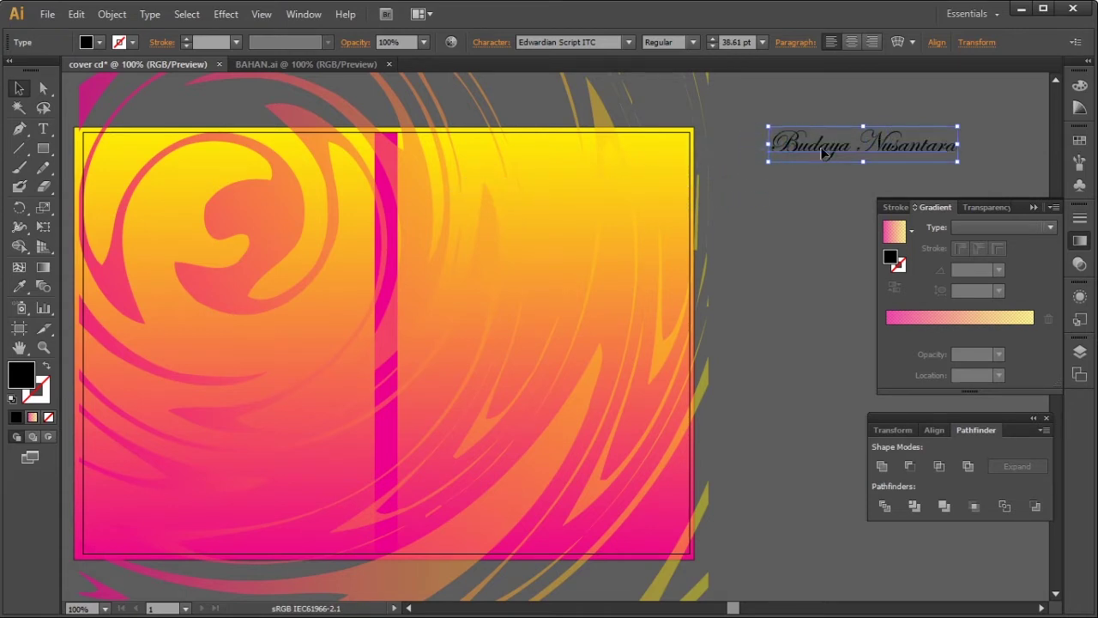
Duplicate the "Budaya Nusantara" text and place the copy just below the original
{"action": "right_click", "coordinate": [835, 149]}
{"action": "left_click", "coordinate": [804, 163]}
{"action": "left_click", "coordinate": [803, 160]}
{"action": "key", "text": "ctrl+c"}
{"action": "key", "text": "ctrl+v"}
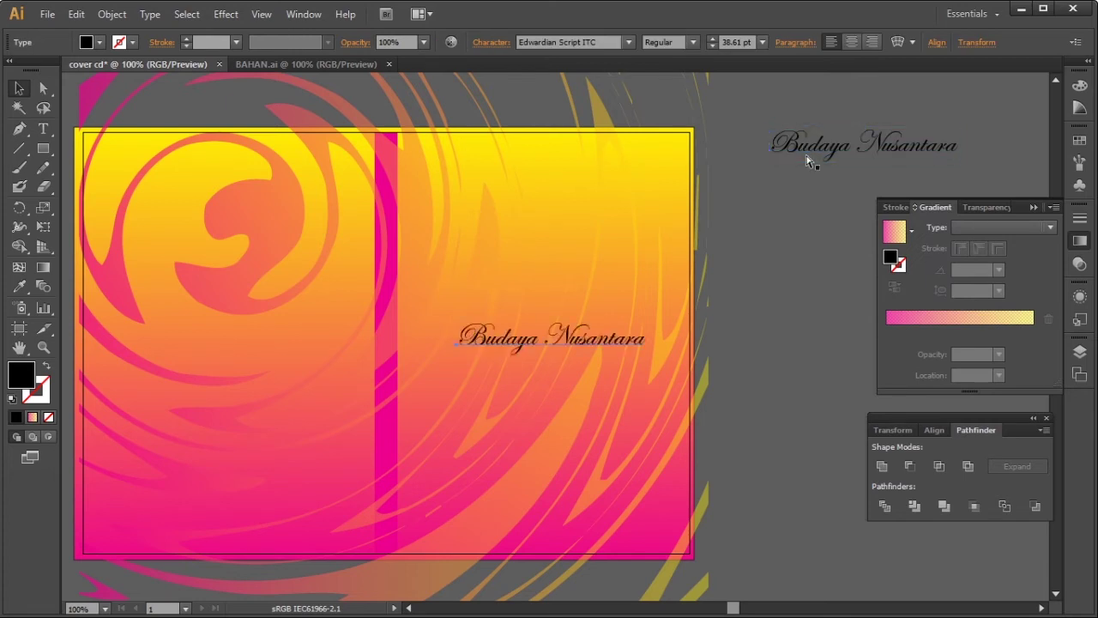
{"action": "left_click_drag", "start_coordinate": [582, 324], "coordinate": [793, 187]}
{"action": "left_click", "coordinate": [1034, 208]}
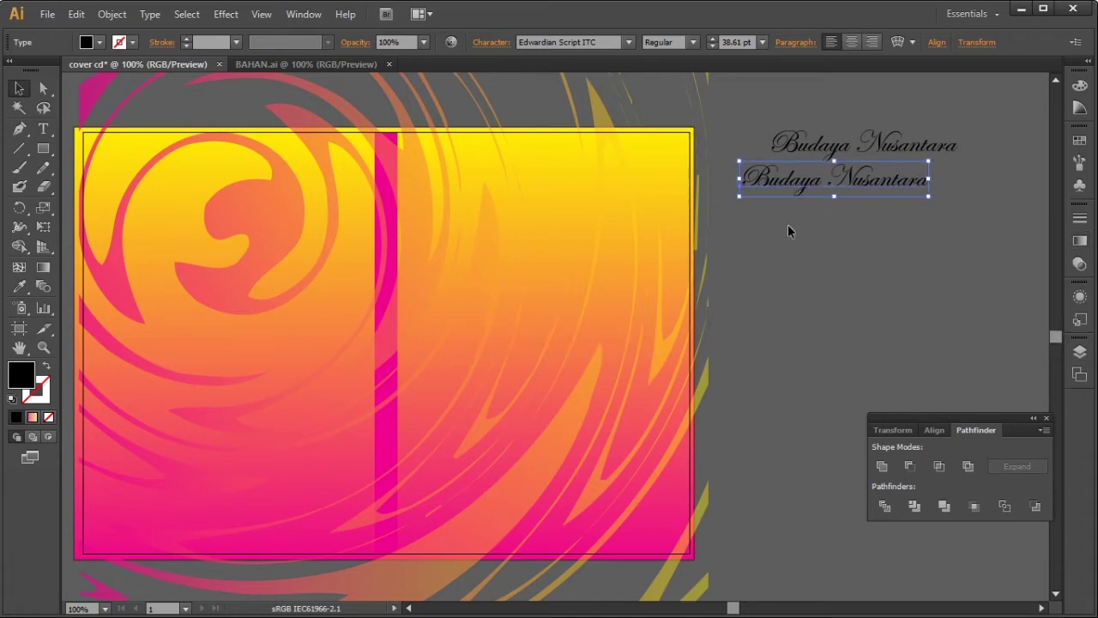
Expand the object and fill of the lower "Budaya Nusantara" copy into outlines
{"action": "left_click", "coordinate": [120, 15]}
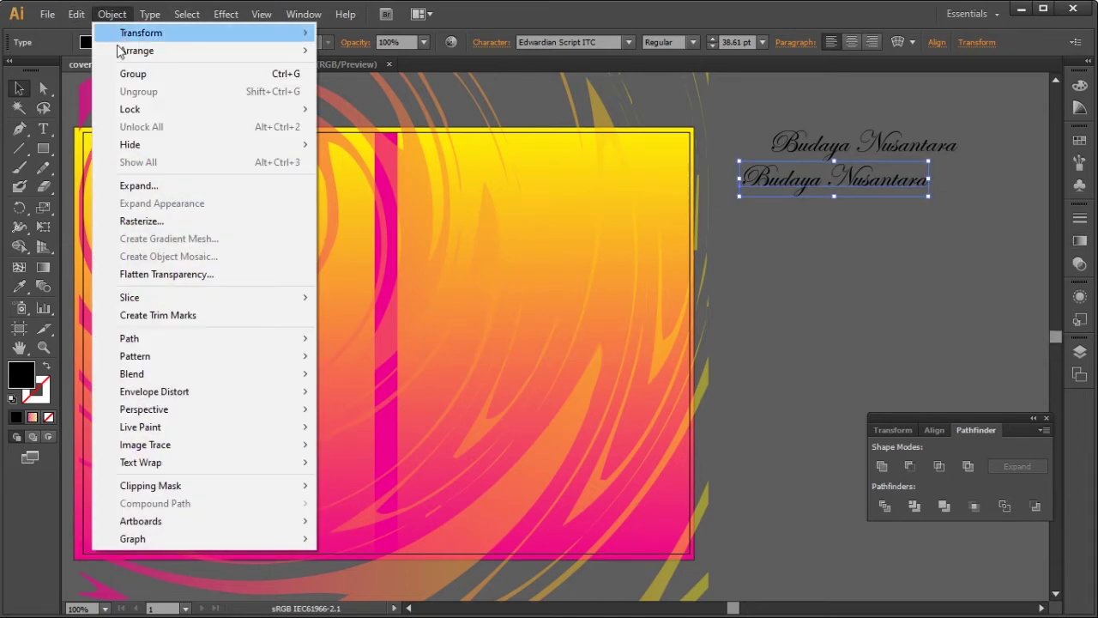
{"action": "left_click", "coordinate": [147, 185]}
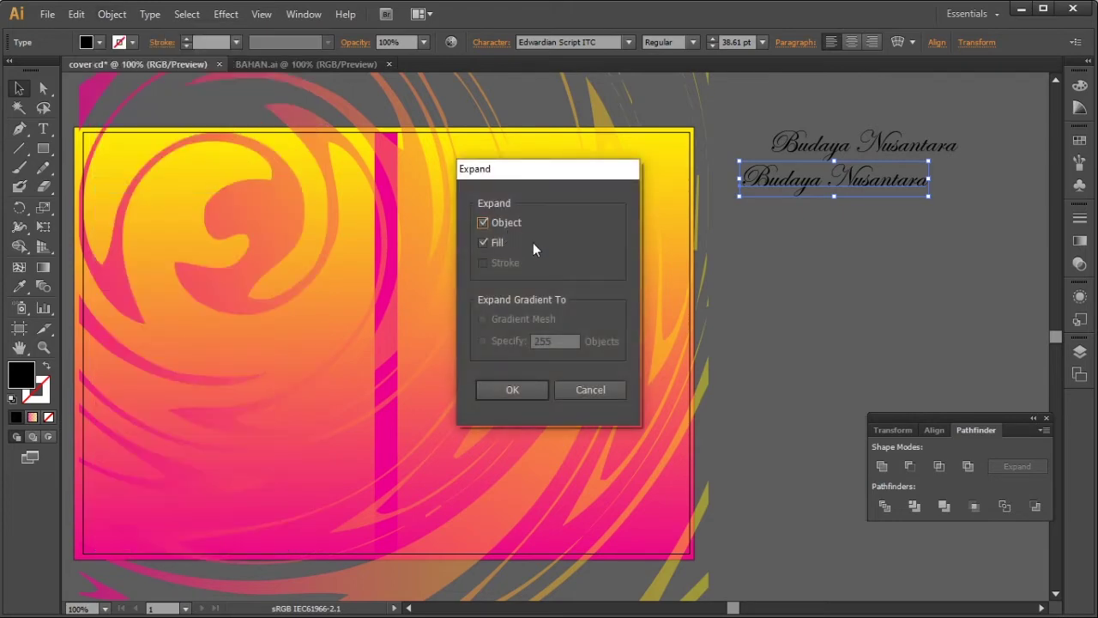
{"action": "left_click", "coordinate": [523, 389]}
Offset the path of the expanded "Budaya Nusantara" copy by 0.3 cm with miter joins and a miter limit of 4
{"action": "left_click", "coordinate": [113, 14]}
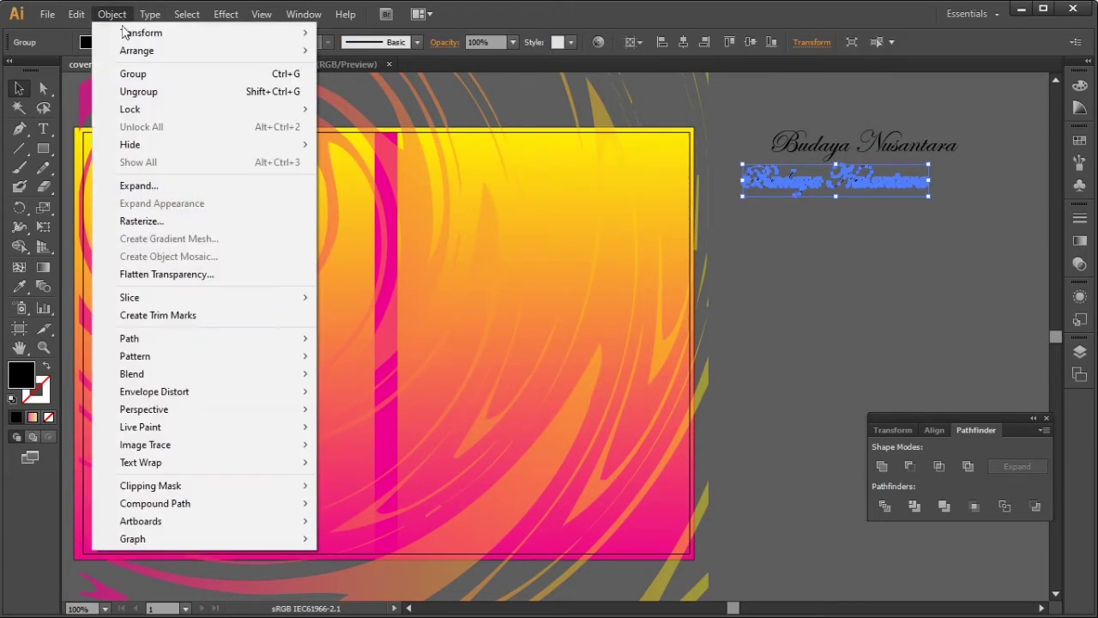
{"action": "mouse_move", "coordinate": [306, 340]}
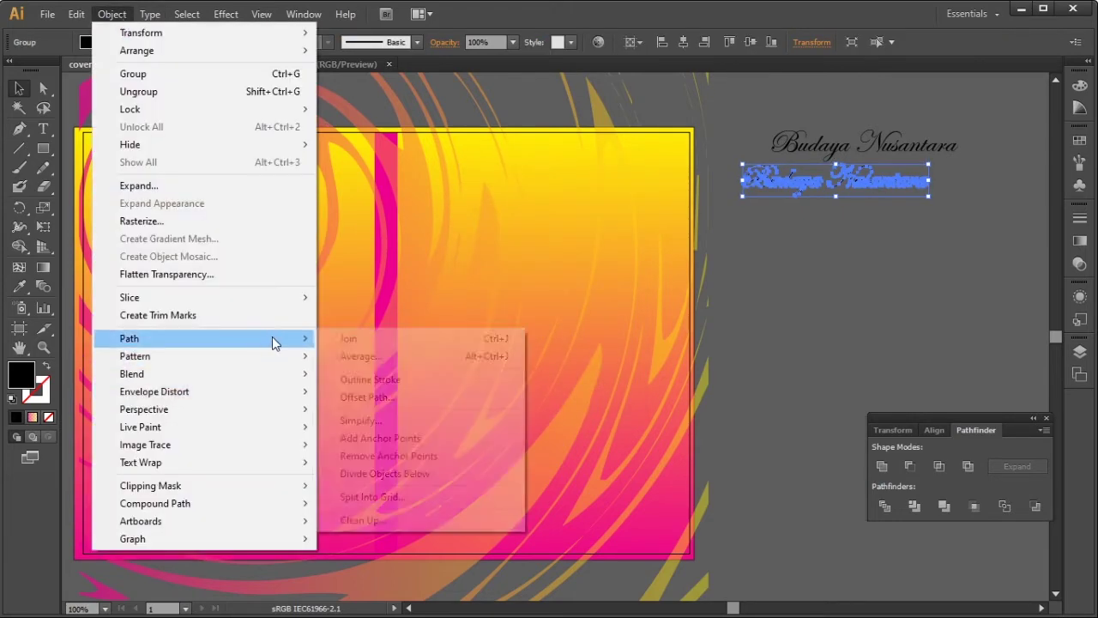
{"action": "left_click", "coordinate": [377, 397]}
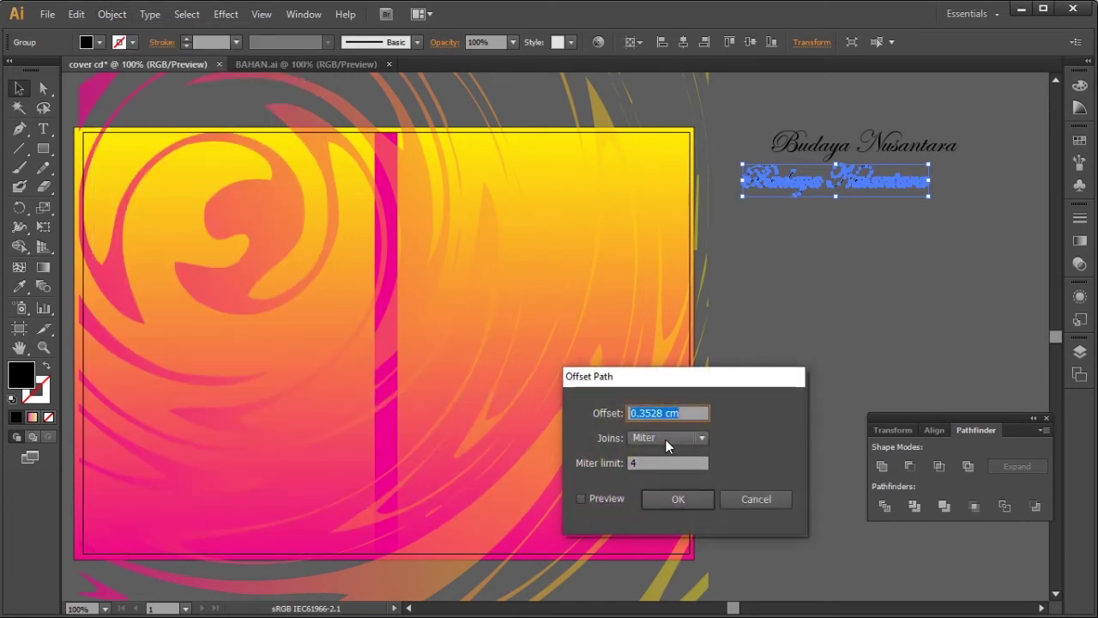
{"action": "left_click", "coordinate": [582, 498]}
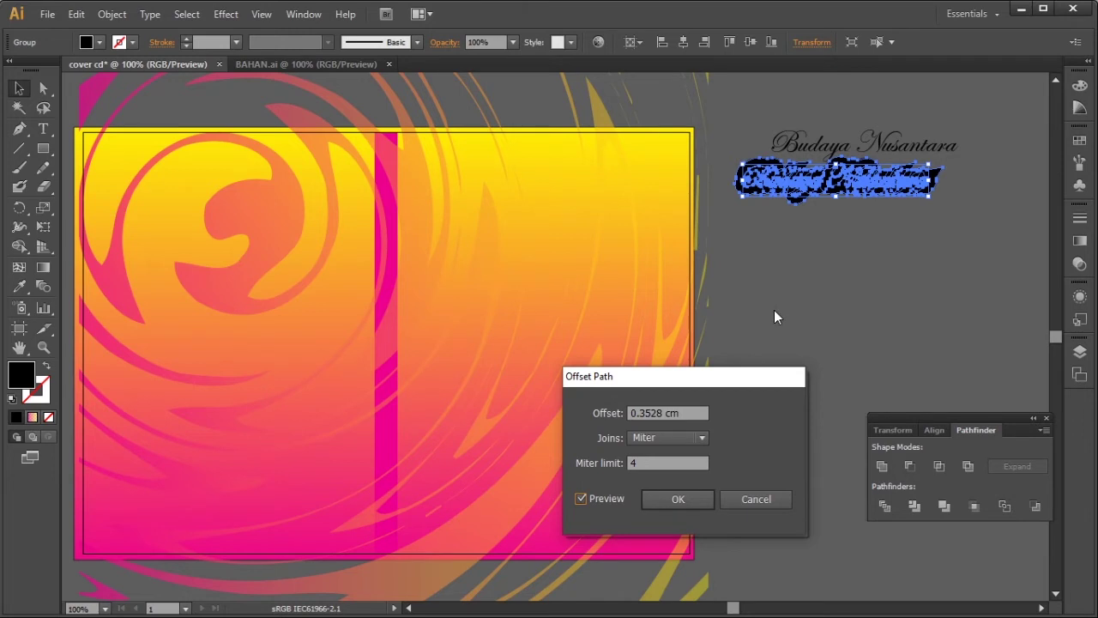
{"action": "left_click_drag", "start_coordinate": [666, 413], "coordinate": [651, 413]}
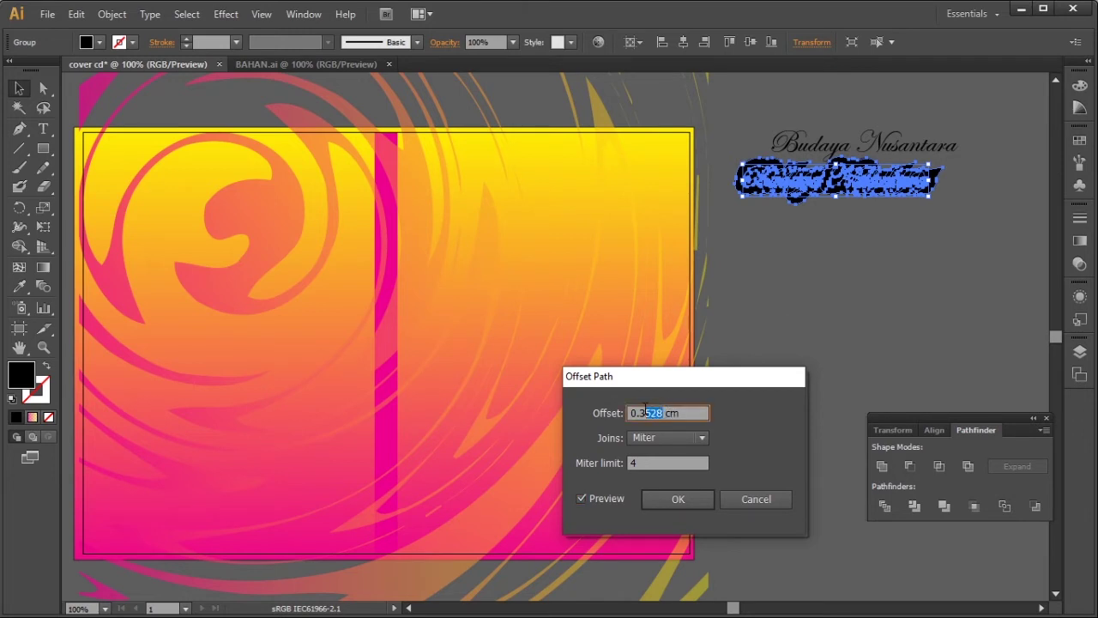
{"action": "key", "text": "BackSpace"}
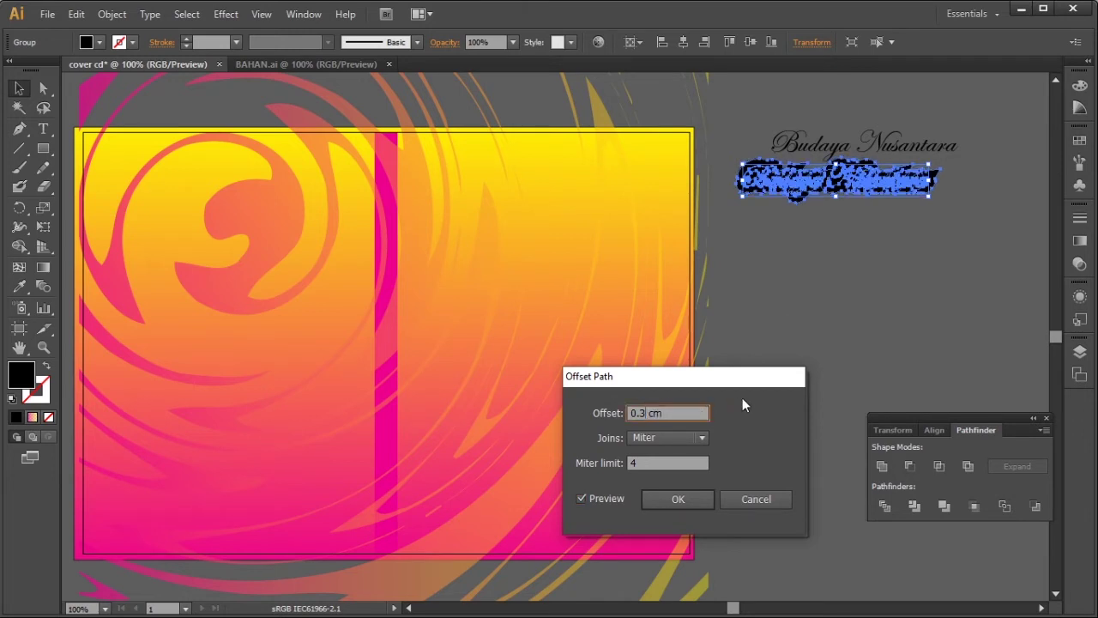
{"action": "left_click", "coordinate": [676, 499]}
{"action": "left_click", "coordinate": [827, 332]}
Fill the offset "Budaya Nusantara" shape with yellow
{"action": "left_click", "coordinate": [781, 182]}
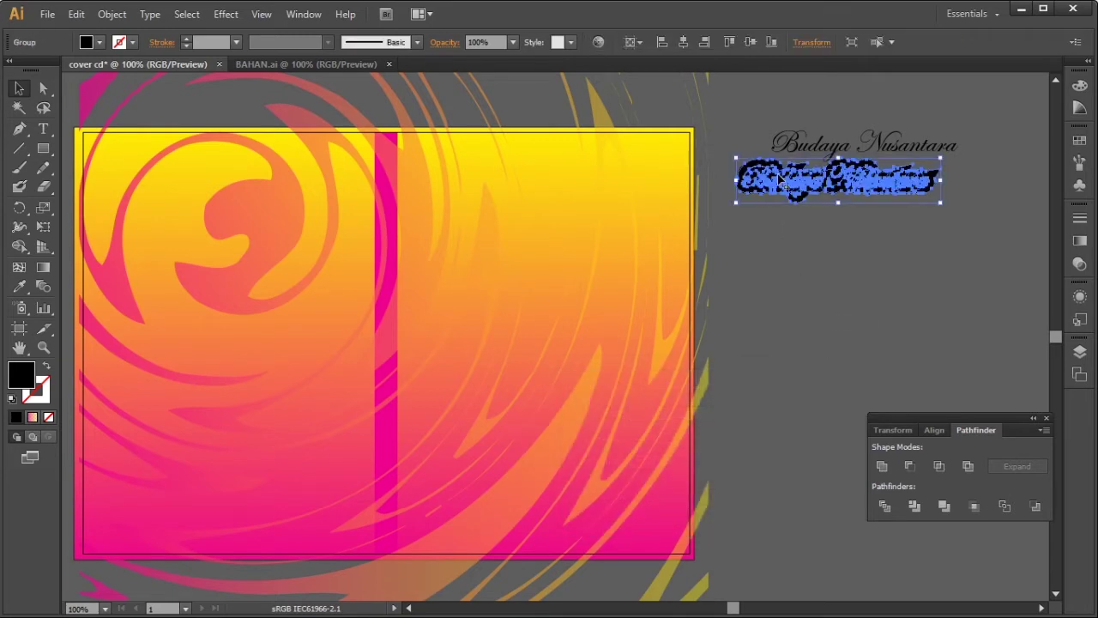
{"action": "left_click", "coordinate": [1080, 140]}
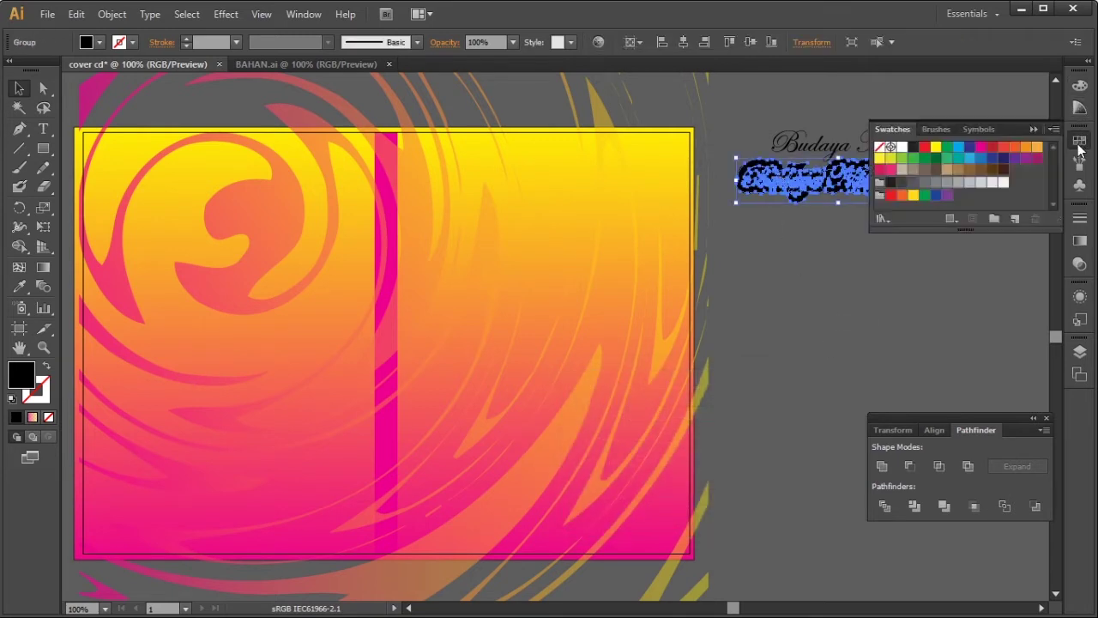
{"action": "left_click", "coordinate": [936, 150]}
{"action": "left_click", "coordinate": [833, 262]}
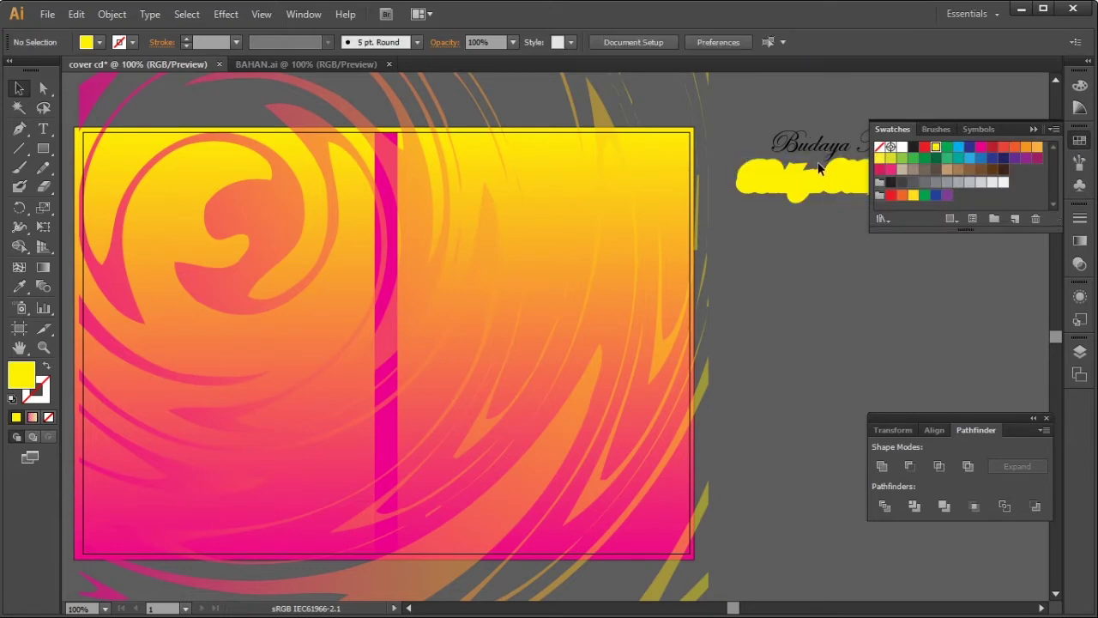
{"action": "left_click", "coordinate": [1035, 128]}
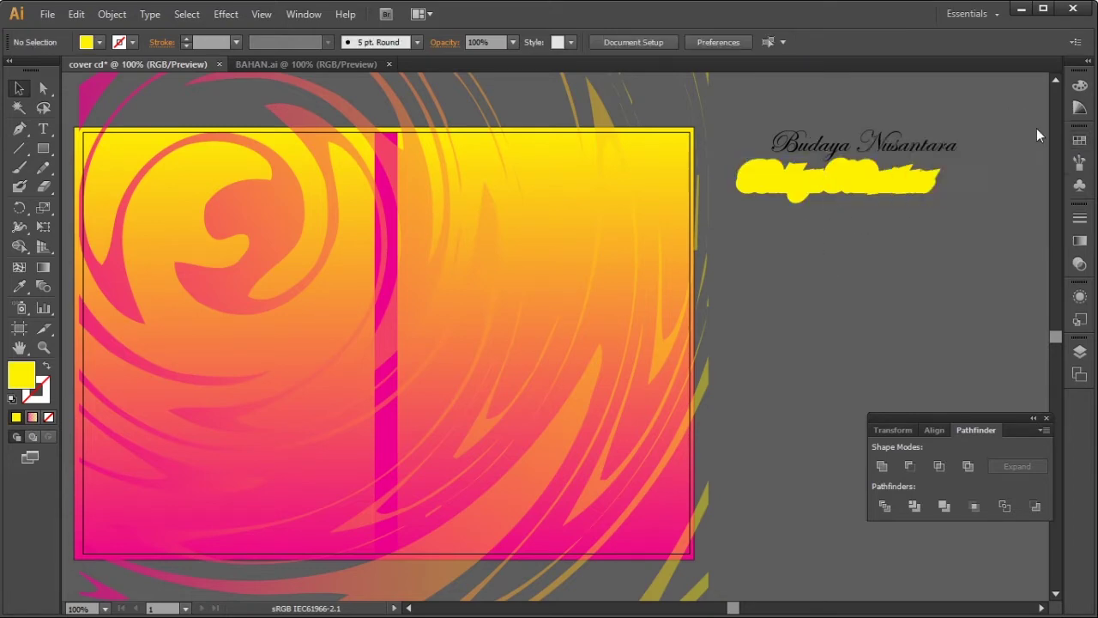
Bring the original black "Budaya Nusantara" text to the front of the stacking order
{"action": "left_click", "coordinate": [828, 152]}
{"action": "right_click", "coordinate": [828, 152]}
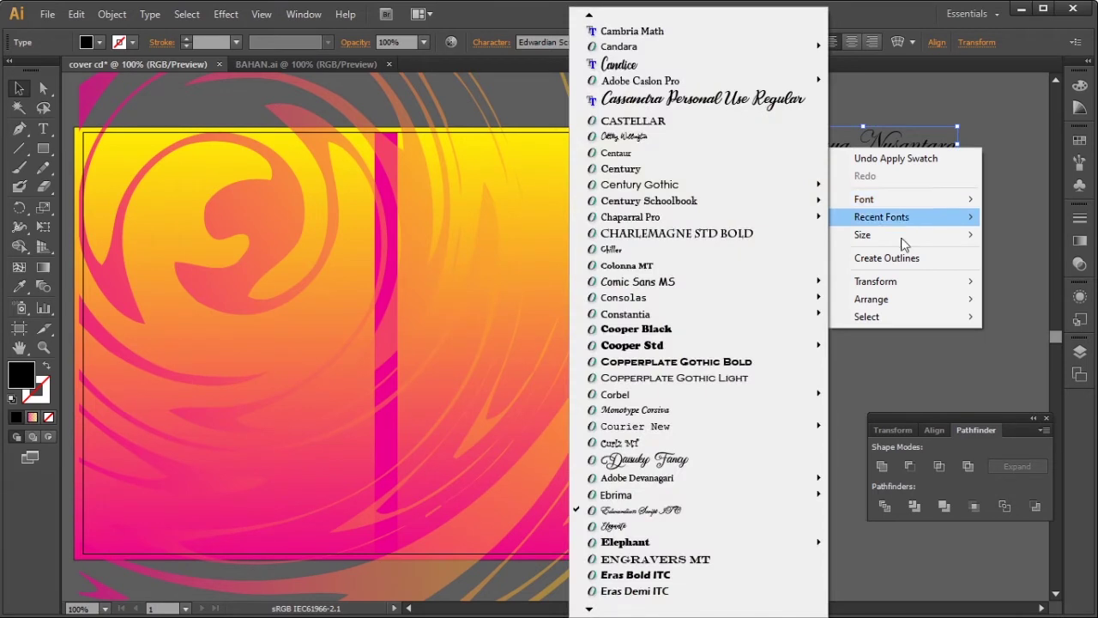
{"action": "mouse_move", "coordinate": [953, 301]}
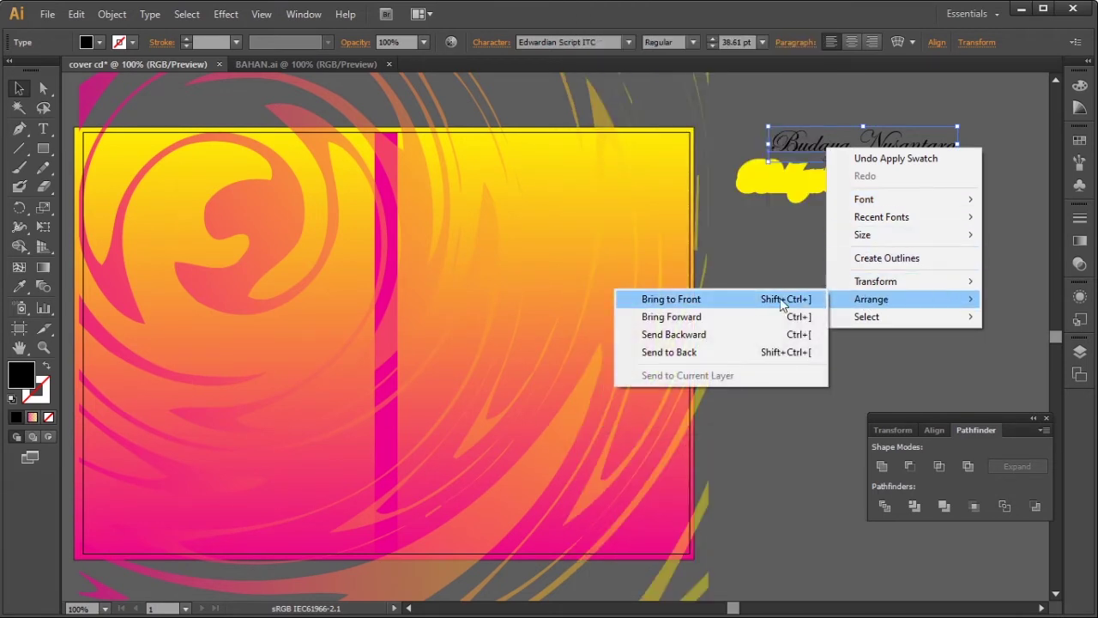
{"action": "left_click", "coordinate": [702, 299]}
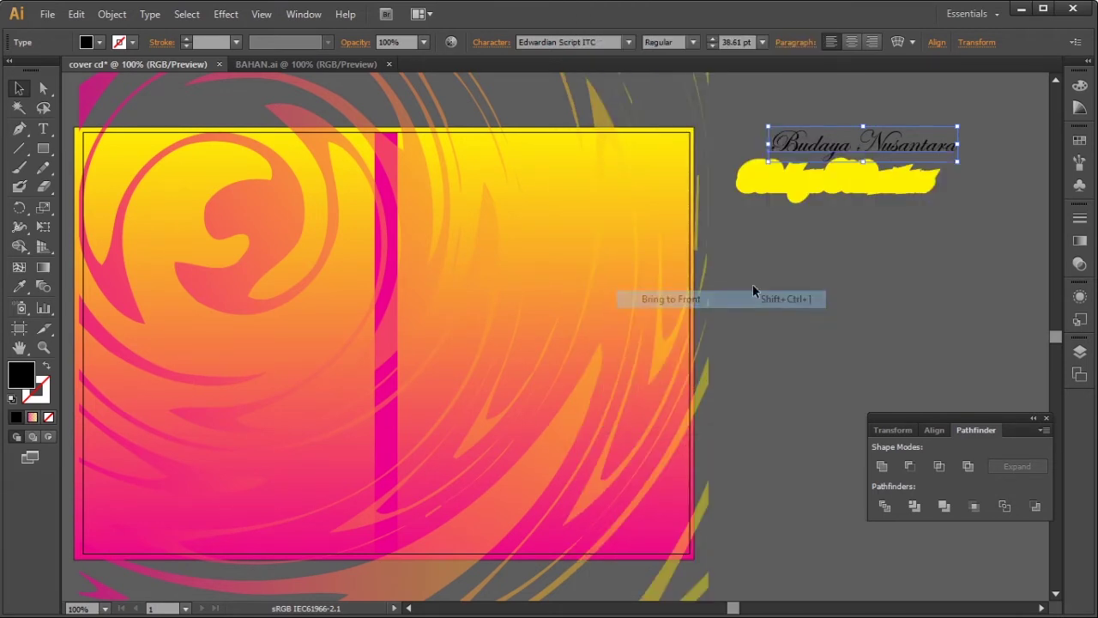
Fill the original "Budaya Nusantara" text with magenta and place it over the yellow offset shape
{"action": "left_click", "coordinate": [1080, 143]}
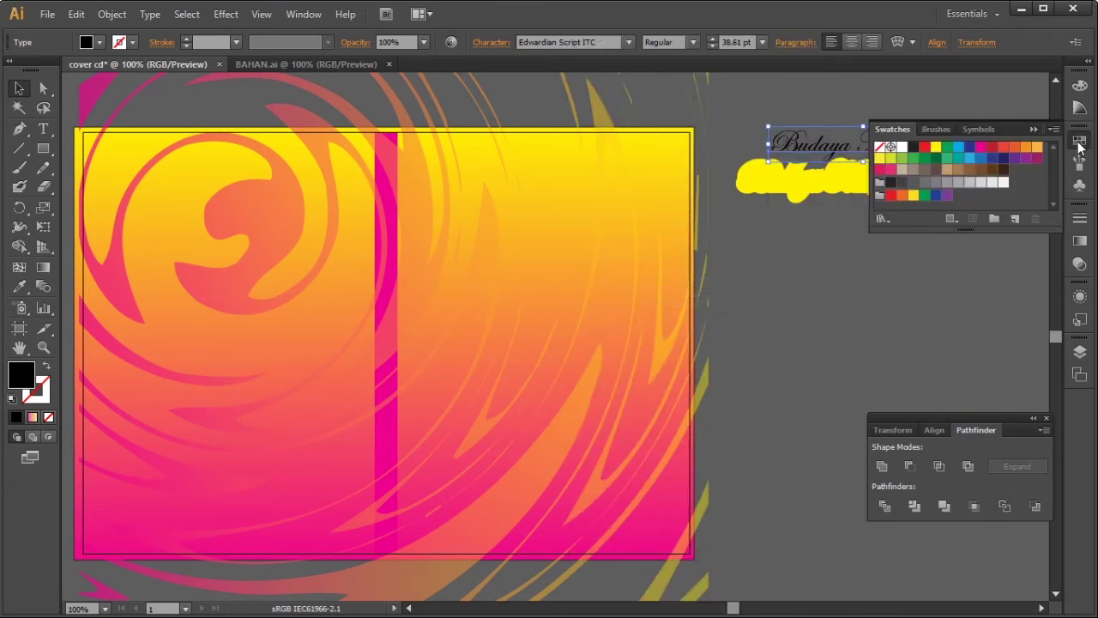
{"action": "left_click", "coordinate": [980, 148]}
{"action": "key", "text": "ctrl+shift+a"}
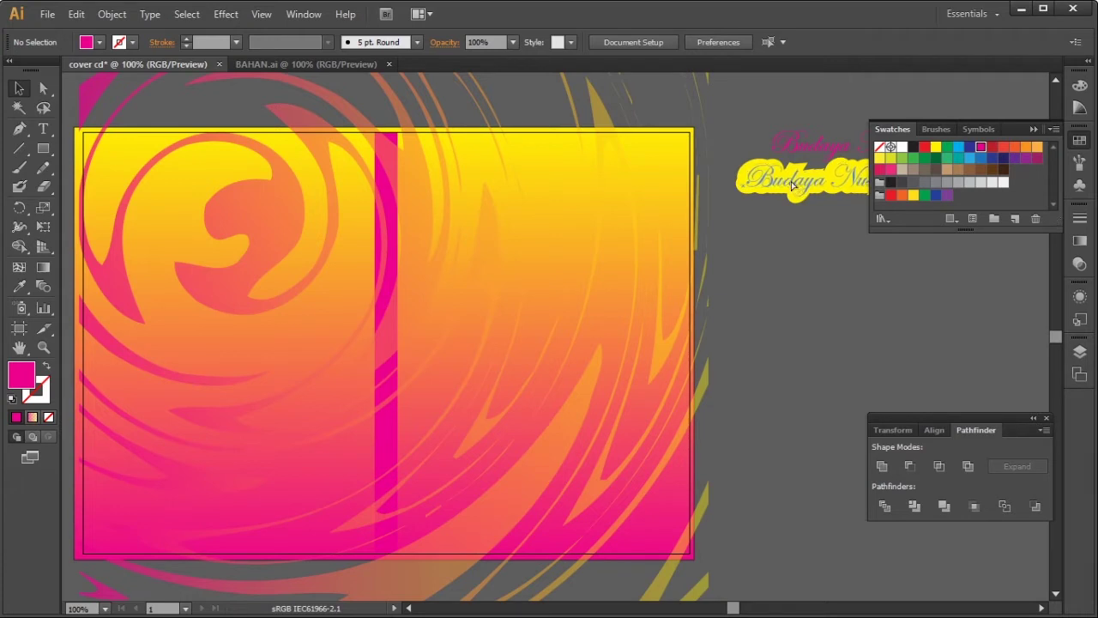
{"action": "left_click", "coordinate": [793, 187]}
{"action": "left_click", "coordinate": [802, 269]}
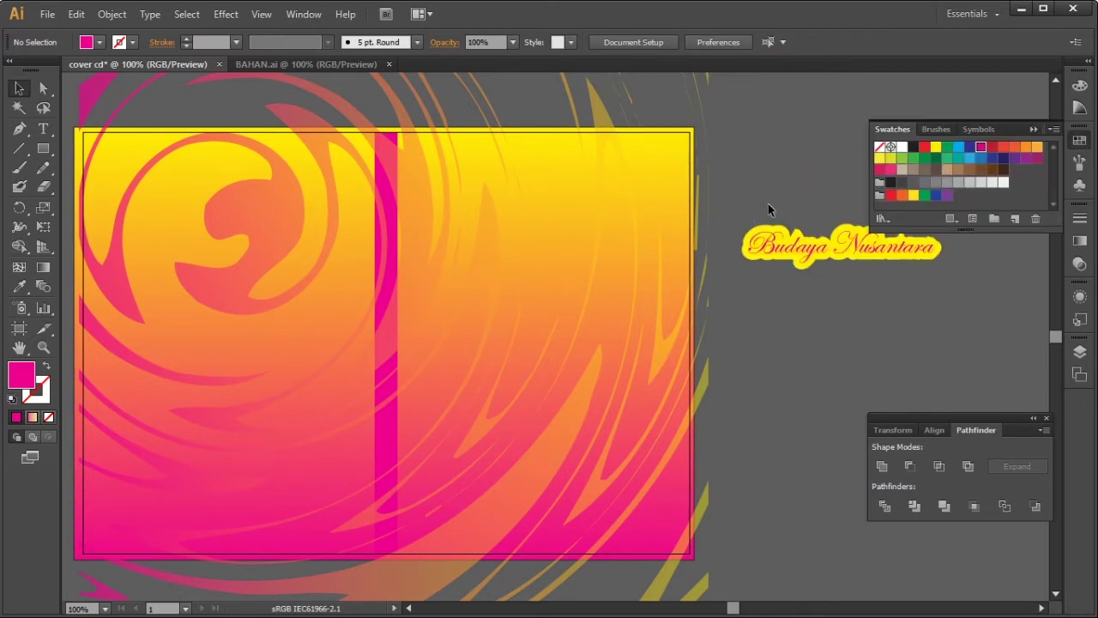
{"action": "left_click", "coordinate": [723, 221]}
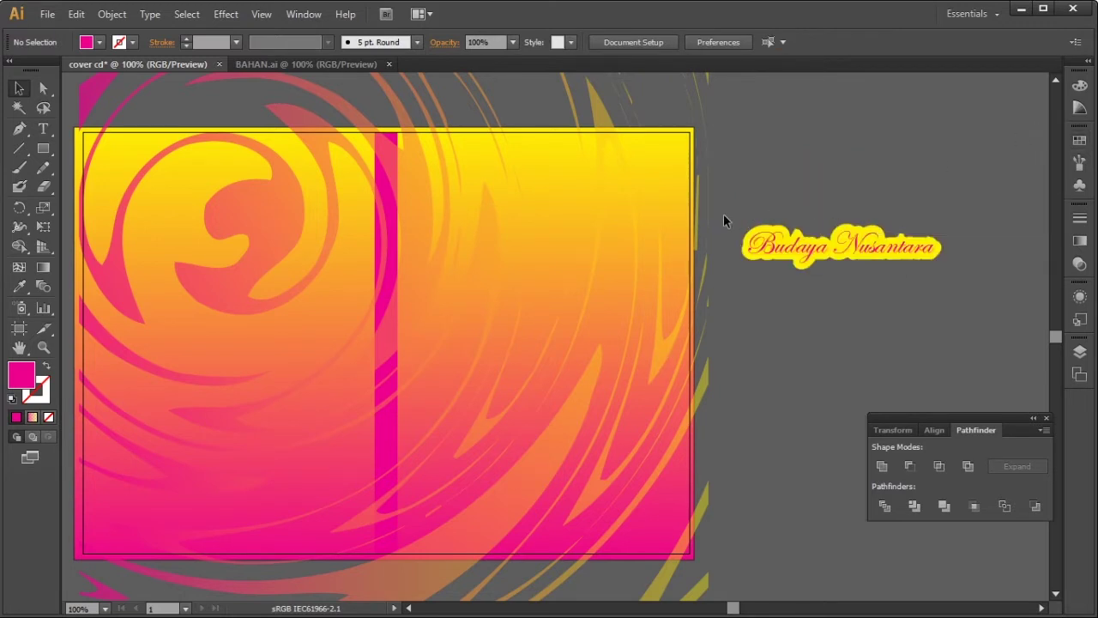
Group the magenta text with its yellow backing and move the group up beside the cover's upper edge
{"action": "left_click_drag", "start_coordinate": [740, 200], "coordinate": [953, 286]}
{"action": "right_click", "coordinate": [865, 254]}
{"action": "left_click", "coordinate": [906, 324]}
{"action": "left_click", "coordinate": [821, 155]}
{"action": "left_click_drag", "start_coordinate": [831, 238], "coordinate": [826, 155]}
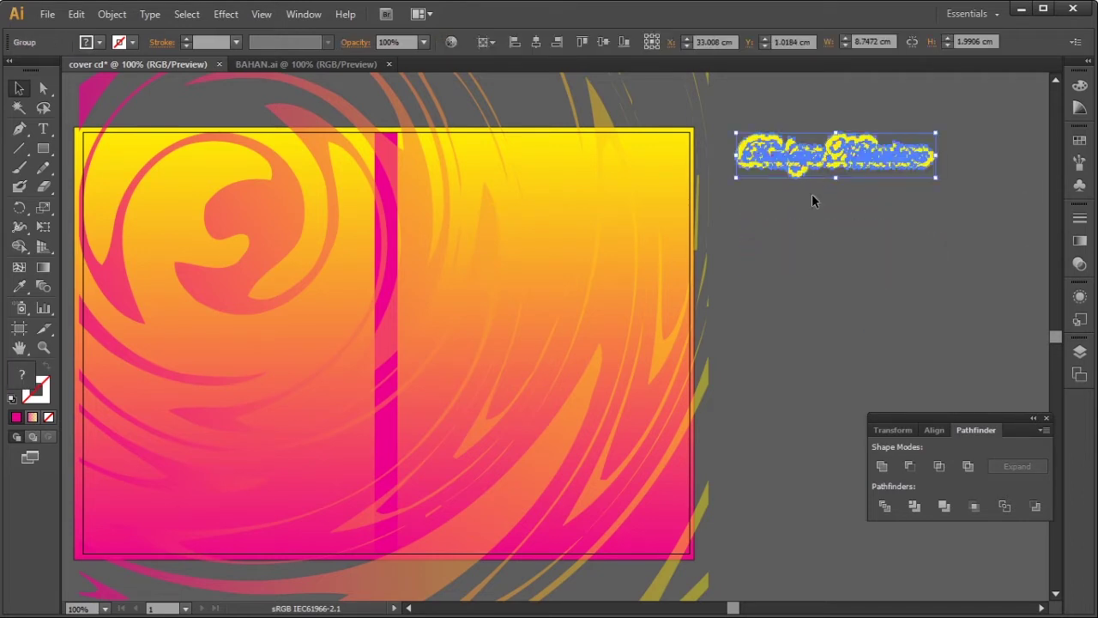
{"action": "left_click", "coordinate": [807, 268]}
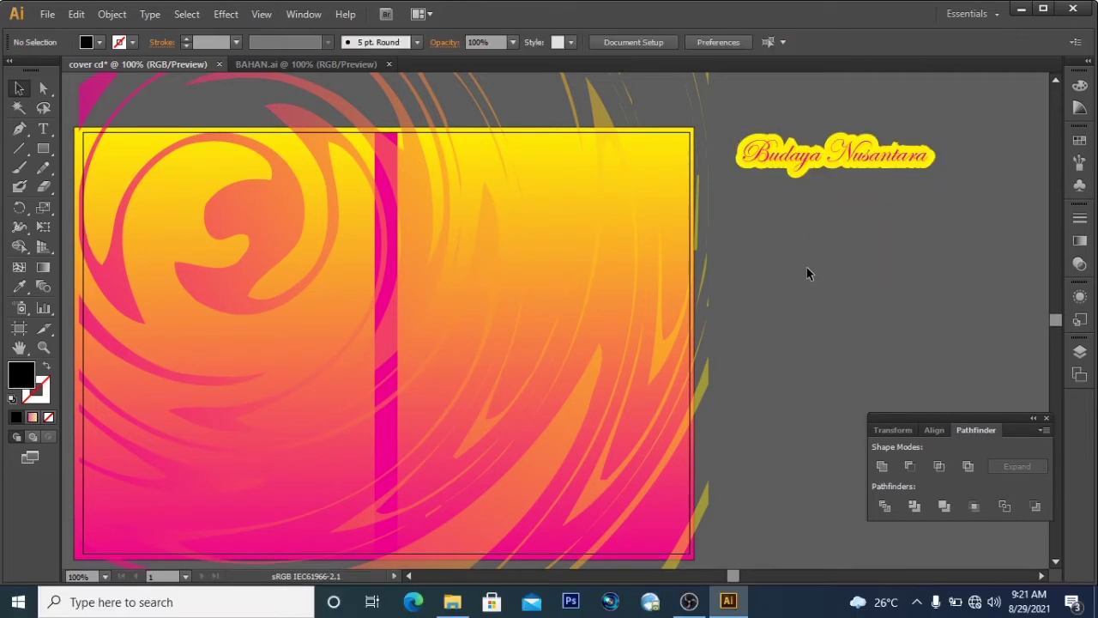
Add the text “TARI KECAK” in quotation marks, enlarge it to about 31 pt and place it below the title
{"action": "left_click", "coordinate": [45, 130]}
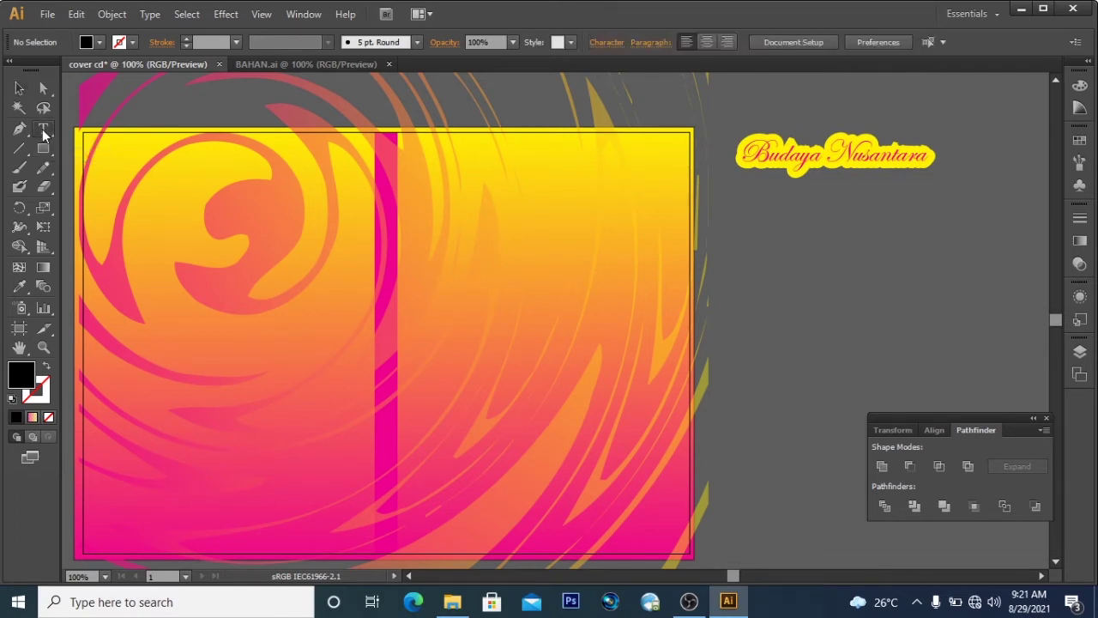
{"action": "left_click", "coordinate": [783, 229]}
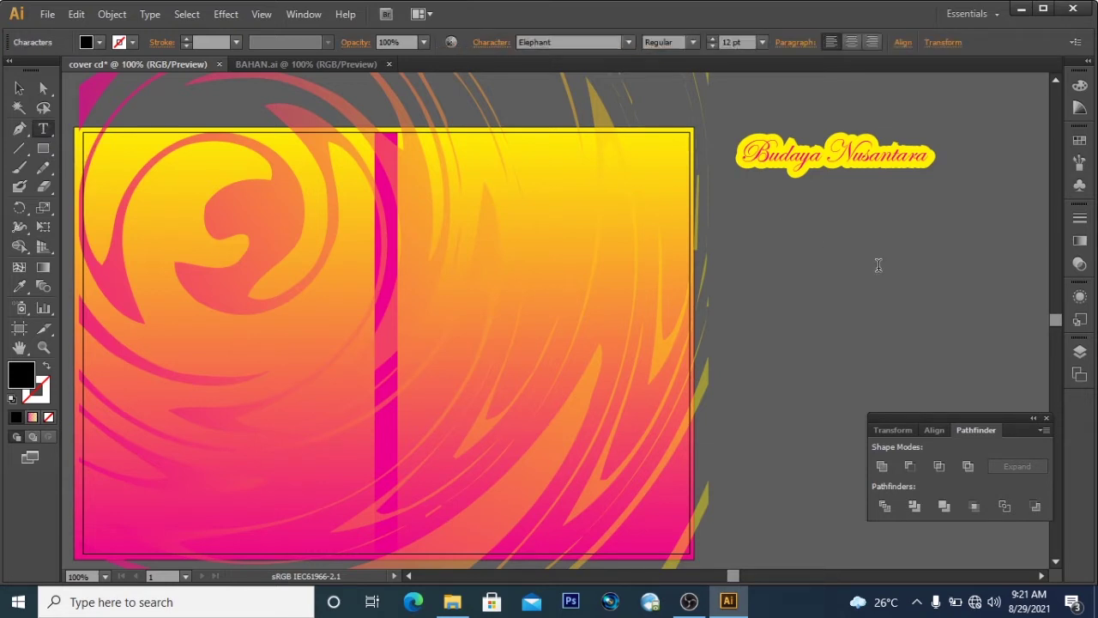
{"action": "type", "text": "TARI KECAK\""}
{"action": "left_click", "coordinate": [18, 88]}
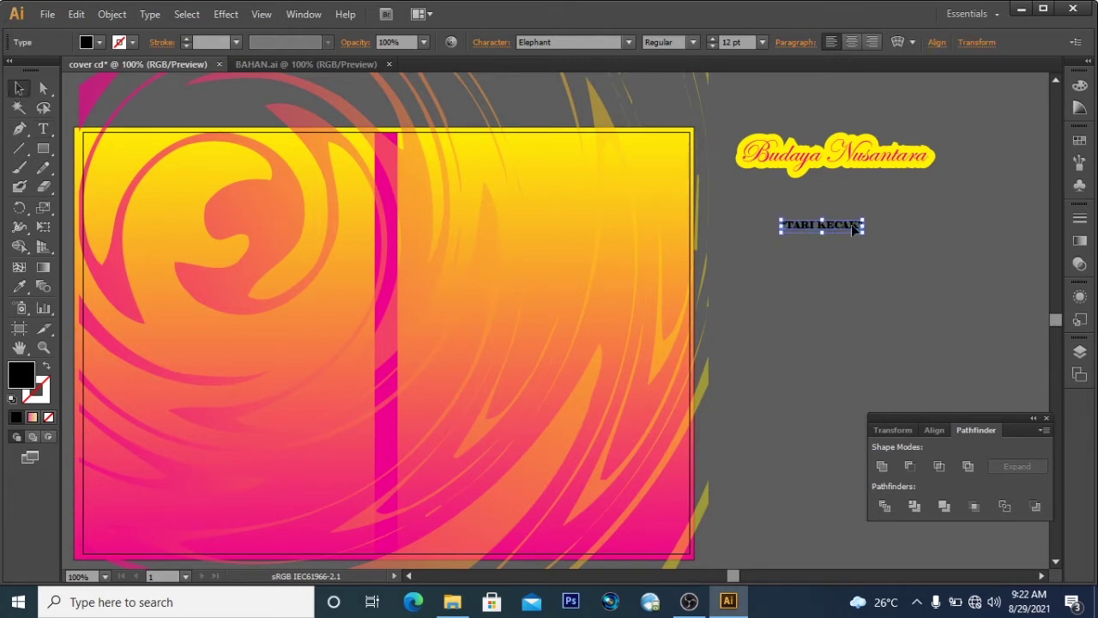
{"action": "left_click_drag", "start_coordinate": [864, 230], "coordinate": [990, 311]}
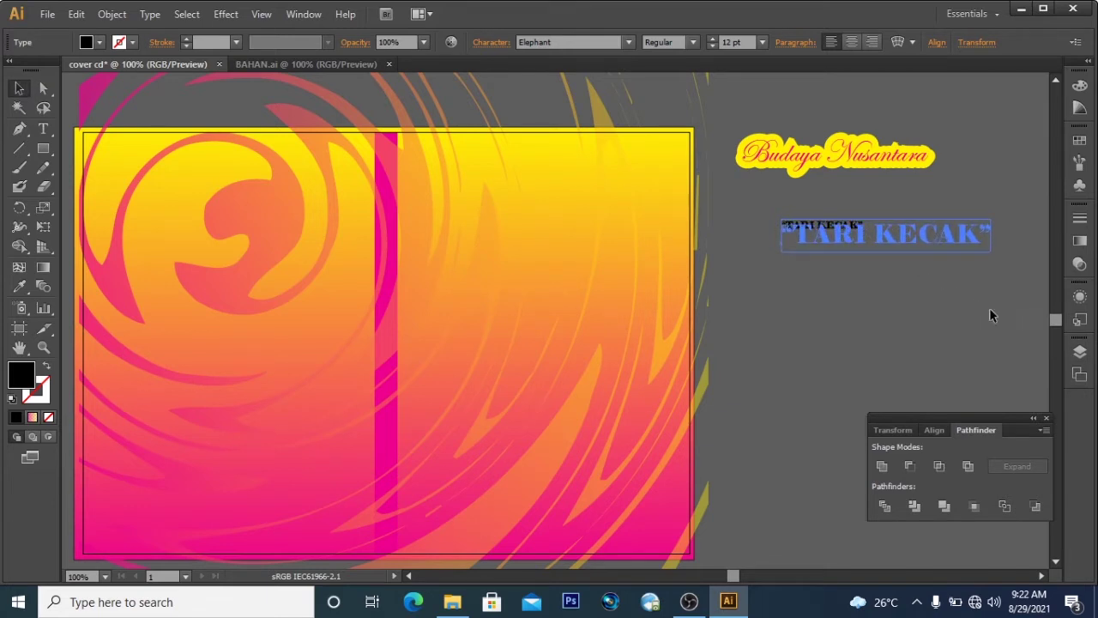
{"action": "left_click_drag", "start_coordinate": [848, 238], "coordinate": [798, 215]}
Set the font of the “TARI KECAK” text to Elephant
{"action": "right_click", "coordinate": [804, 219]}
{"action": "mouse_move", "coordinate": [919, 267]}
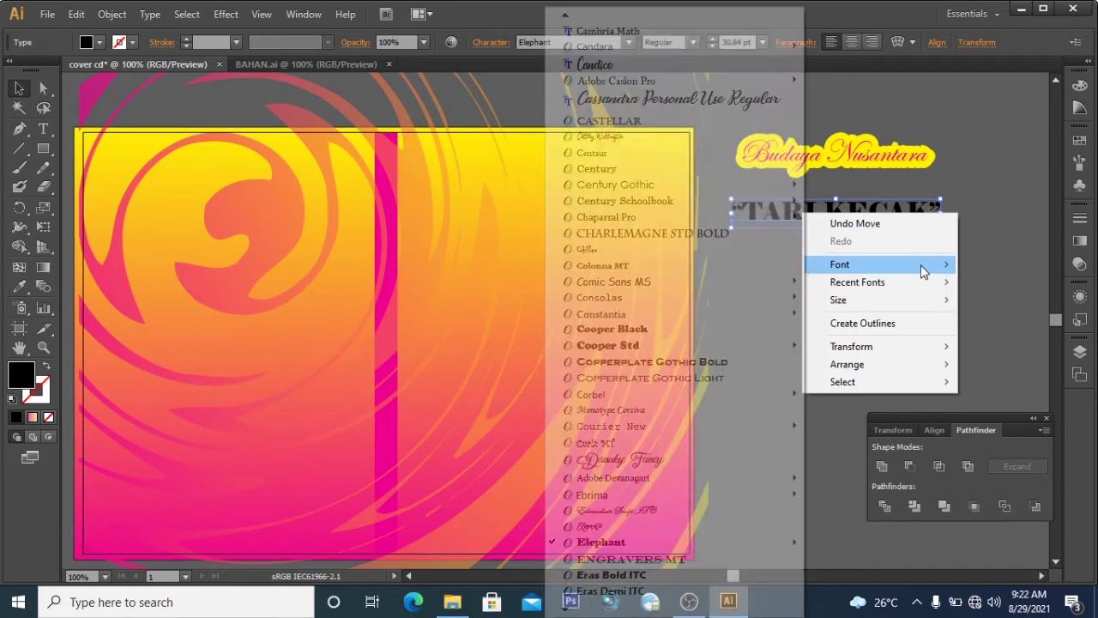
{"action": "mouse_move", "coordinate": [632, 541]}
{"action": "left_click", "coordinate": [833, 544]}
{"action": "left_click", "coordinate": [865, 289]}
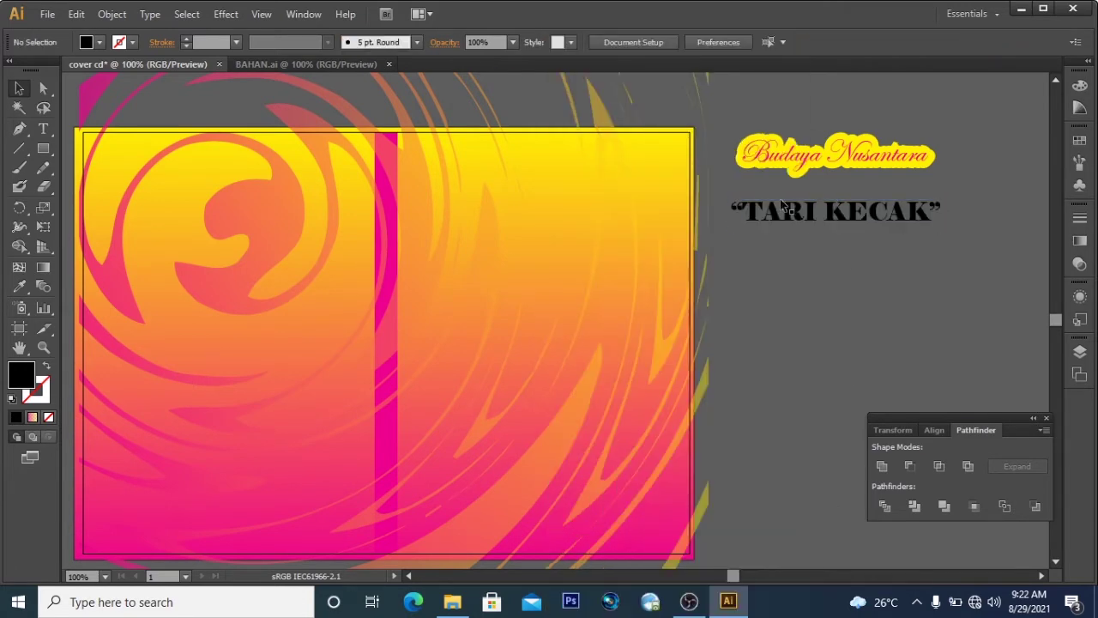
Duplicate the “TARI KECAK” text and place the copy below the original
{"action": "left_click", "coordinate": [802, 221]}
{"action": "left_click", "coordinate": [802, 222]}
{"action": "left_click", "coordinate": [785, 219]}
{"action": "key", "text": "ctrl+shift+b"}
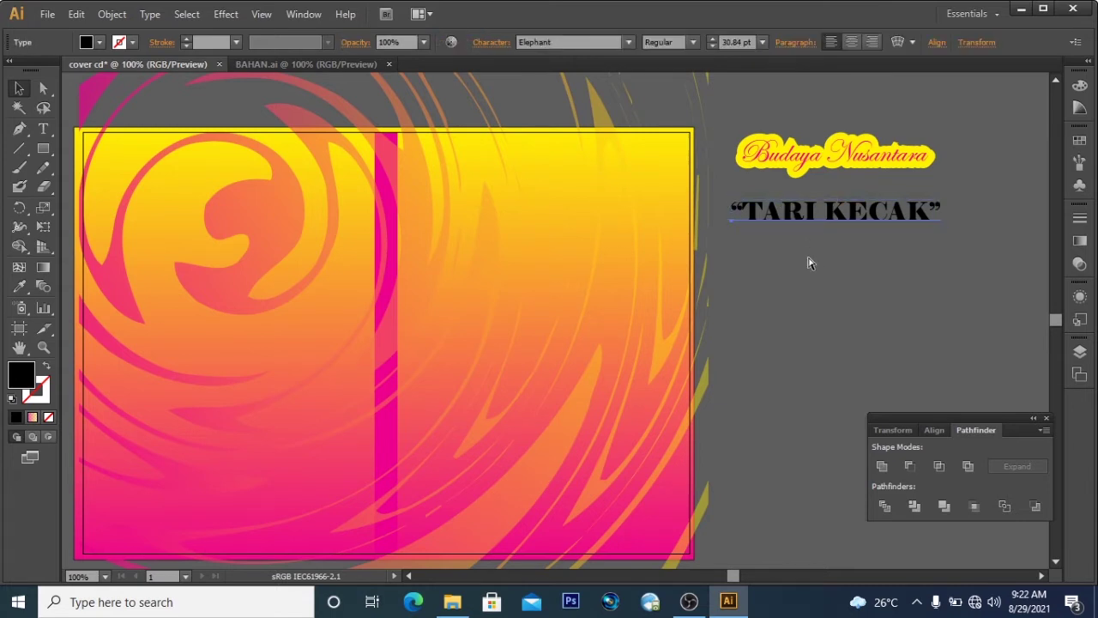
{"action": "key", "text": "ctrl+c"}
{"action": "key", "text": "ctrl+v"}
{"action": "left_click_drag", "start_coordinate": [550, 318], "coordinate": [835, 286]}
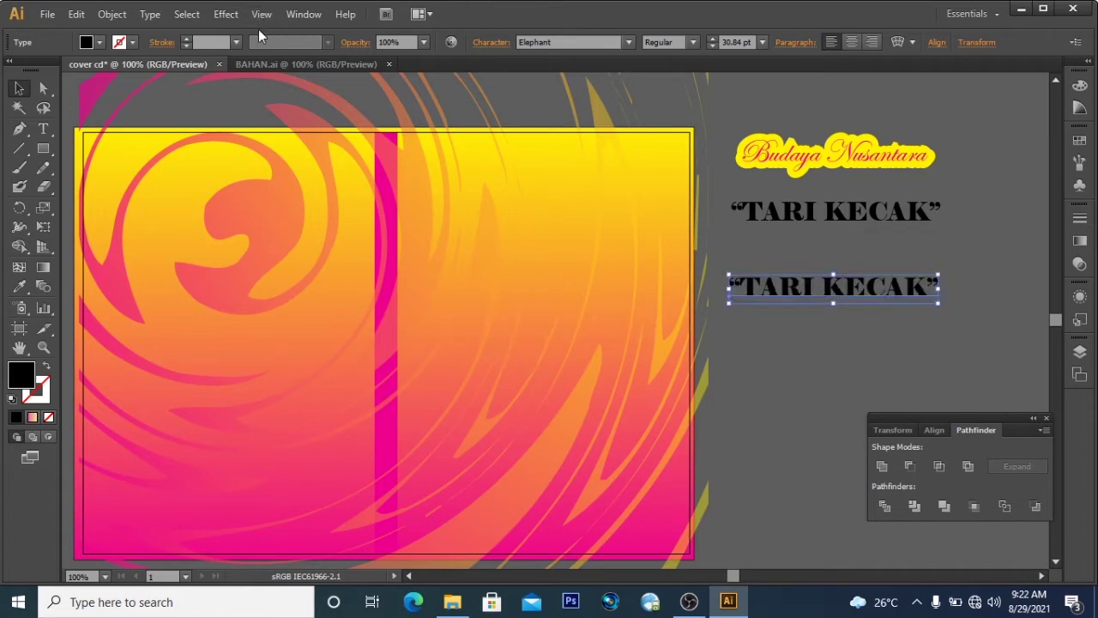
Expand the lower “TARI KECAK” copy into outlines
{"action": "left_click", "coordinate": [112, 13]}
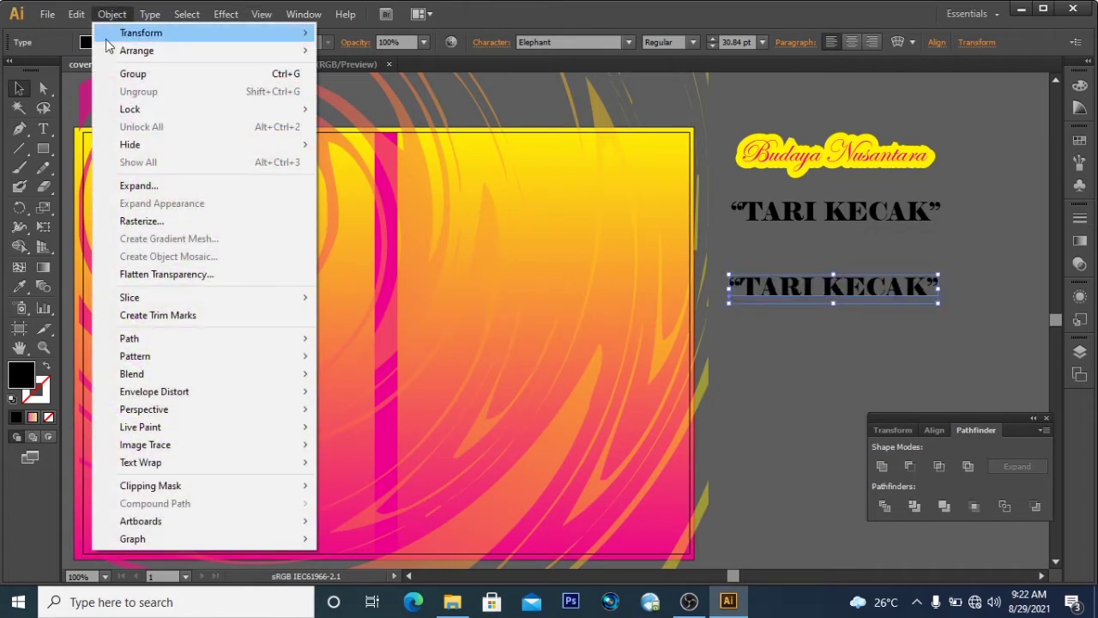
{"action": "left_click", "coordinate": [150, 186]}
{"action": "left_click", "coordinate": [520, 388]}
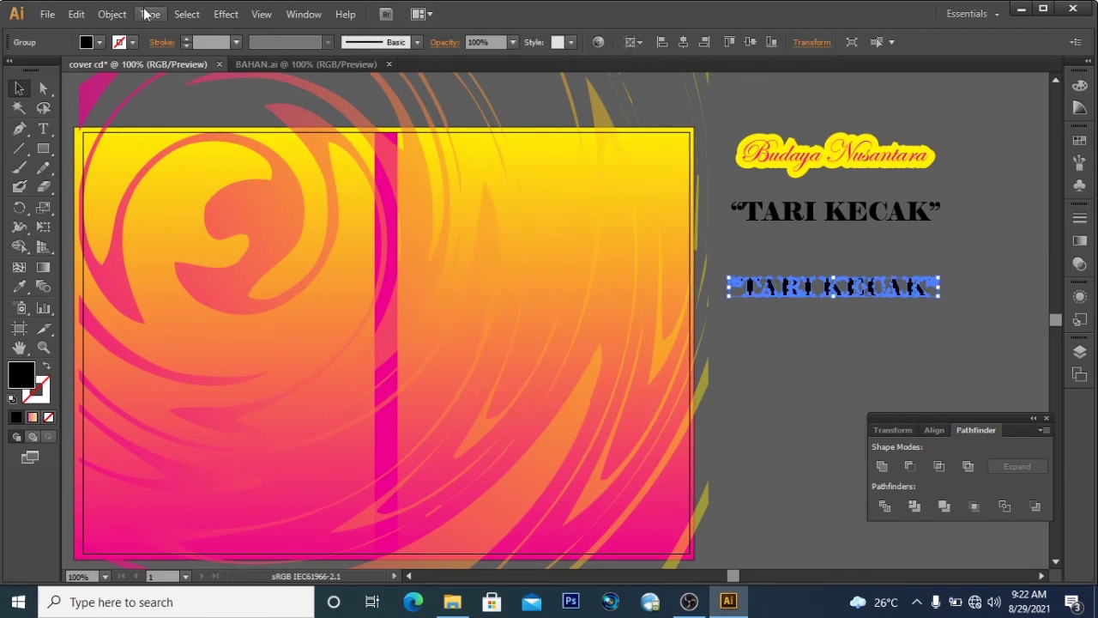
Offset the outlined lower “TARI KECAK” copy by 0.3 cm with miter joins and a miter limit of 2
{"action": "left_click", "coordinate": [112, 13]}
{"action": "mouse_move", "coordinate": [302, 349]}
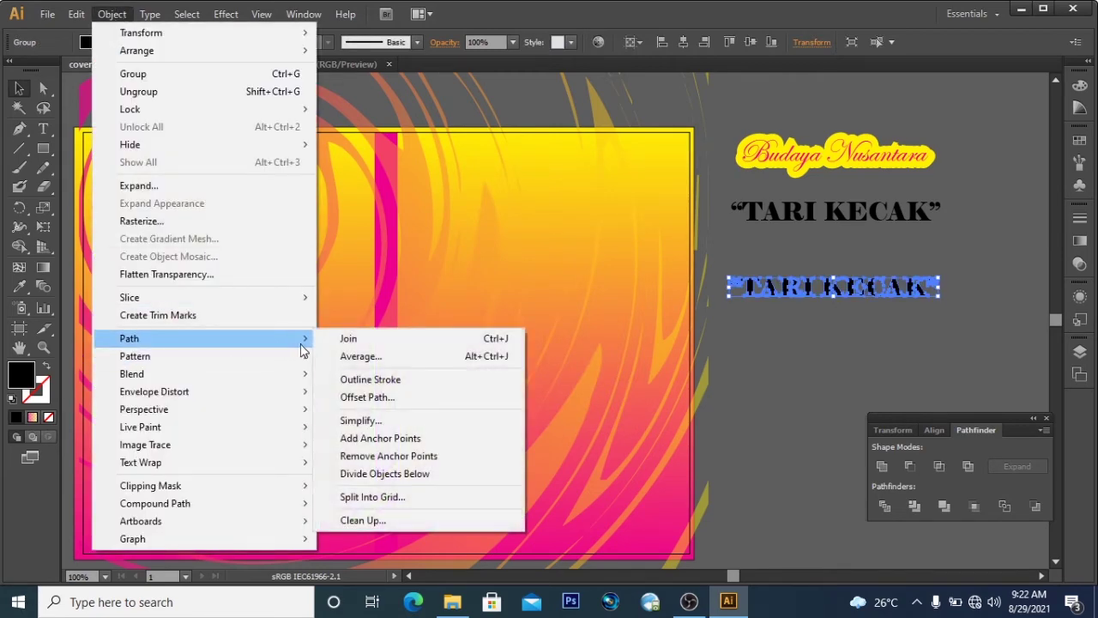
{"action": "left_click", "coordinate": [387, 401]}
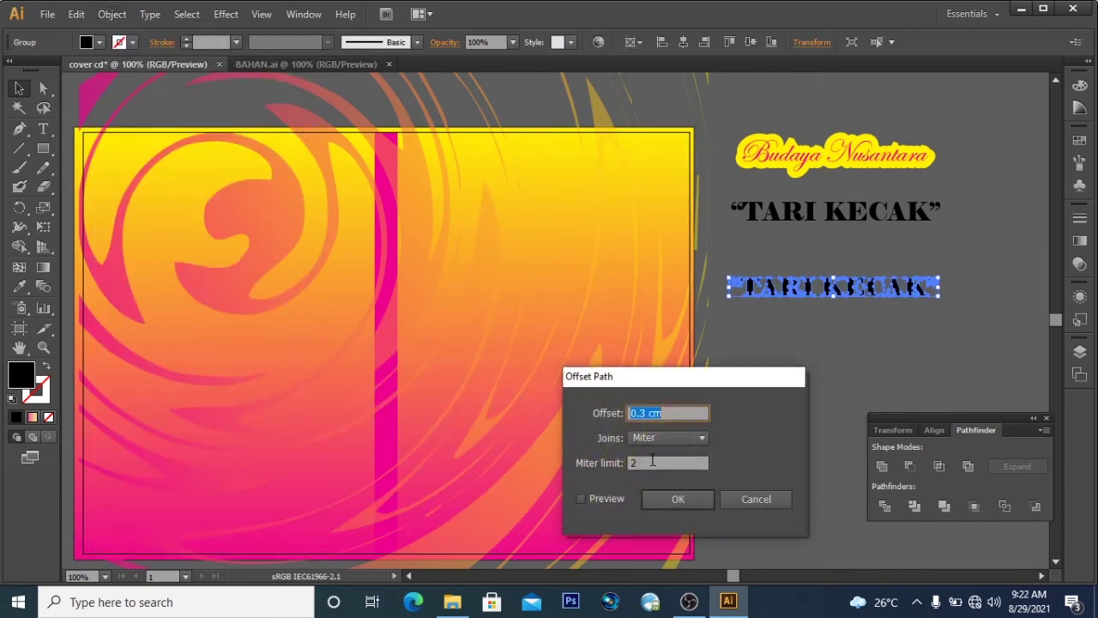
{"action": "left_click", "coordinate": [582, 499]}
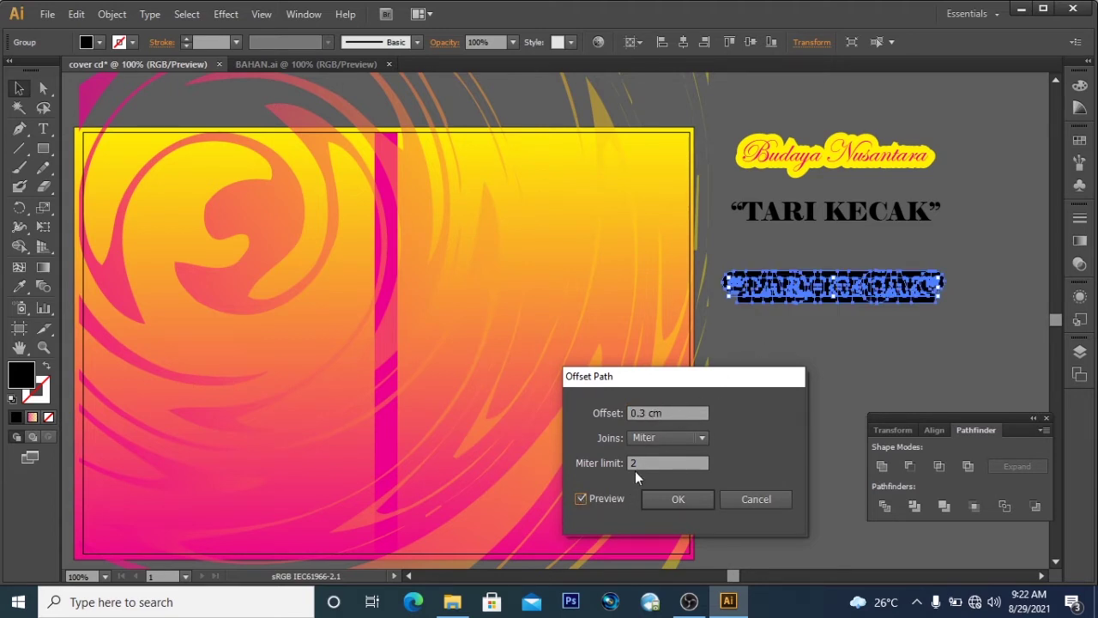
{"action": "left_click", "coordinate": [677, 500]}
Fill the offset “TARI KECAK” outline shape with yellow
{"action": "left_click", "coordinate": [764, 408]}
{"action": "left_click", "coordinate": [786, 302]}
{"action": "left_click", "coordinate": [1079, 139]}
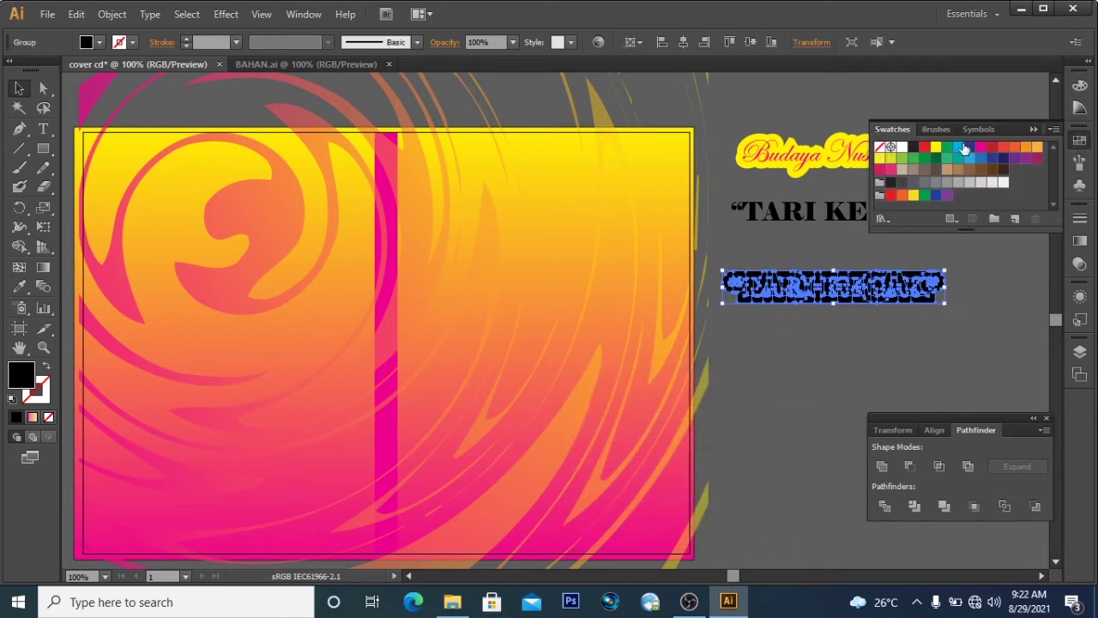
{"action": "left_click", "coordinate": [935, 147]}
{"action": "left_click", "coordinate": [898, 265]}
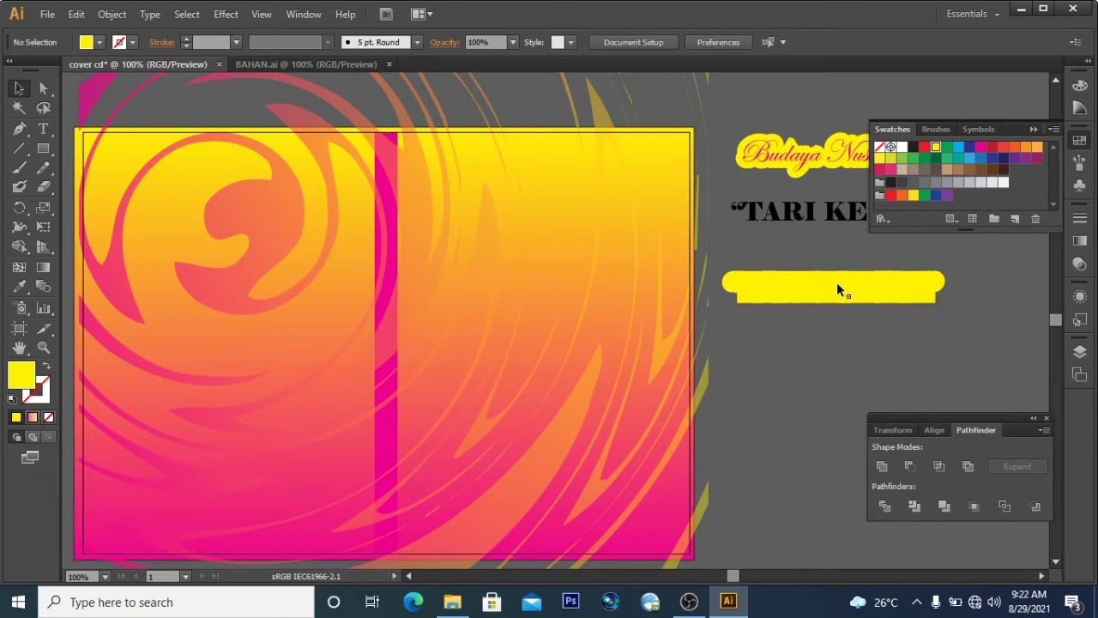
Bring the original “TARI KECAK” text to the front and place it centred on the yellow backing shape
{"action": "left_click", "coordinate": [785, 213]}
{"action": "right_click", "coordinate": [785, 214]}
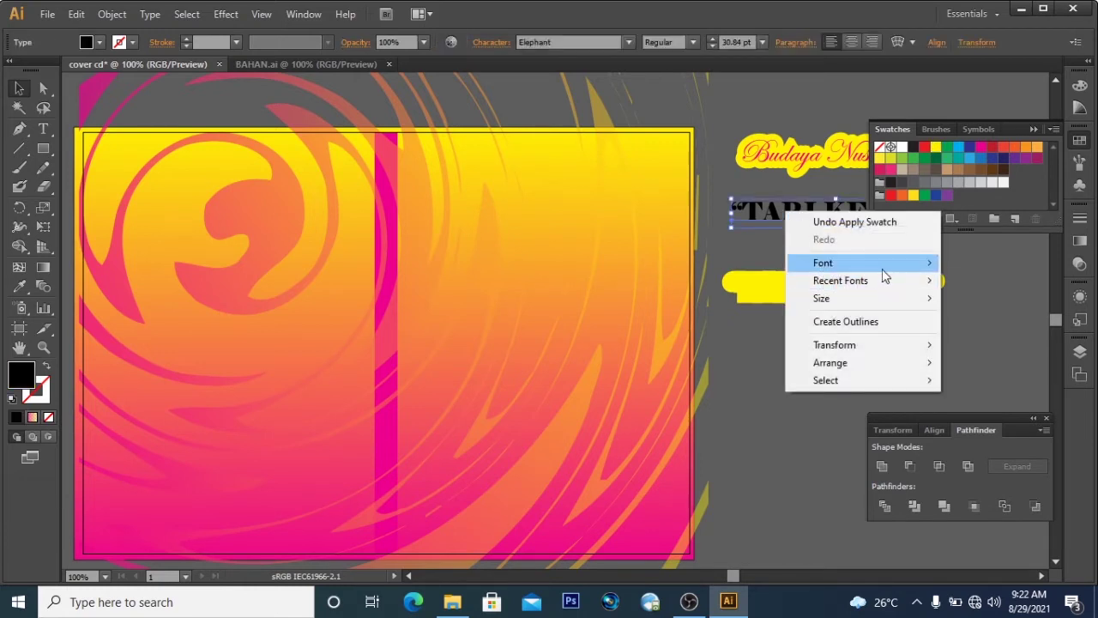
{"action": "mouse_move", "coordinate": [918, 368]}
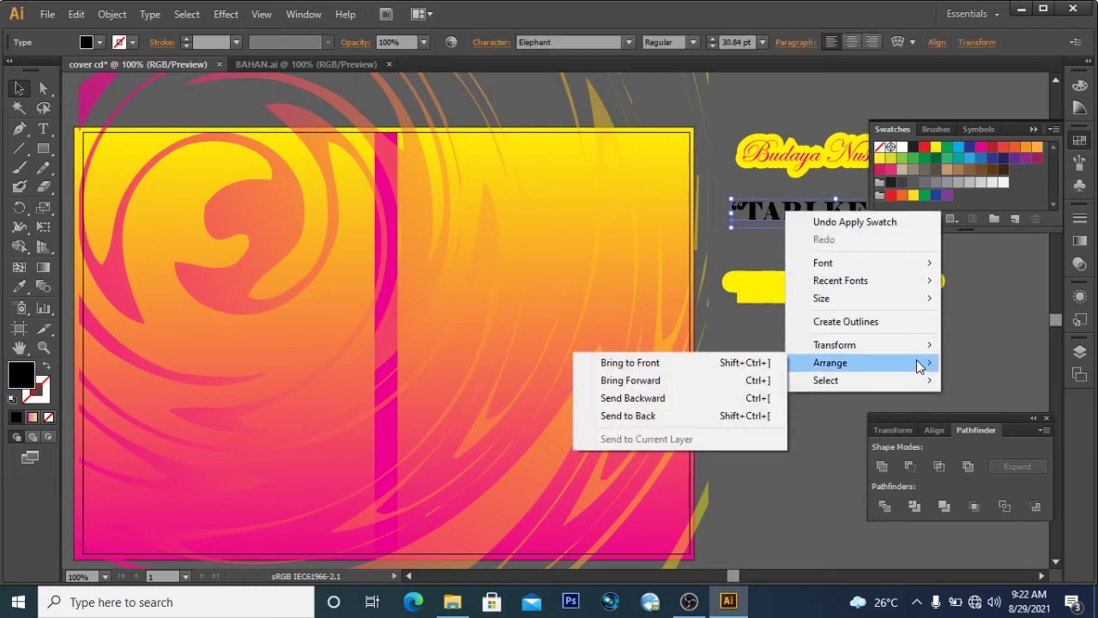
{"action": "left_click", "coordinate": [684, 362]}
{"action": "left_click_drag", "start_coordinate": [770, 224], "coordinate": [769, 280]}
{"action": "left_click", "coordinate": [772, 247]}
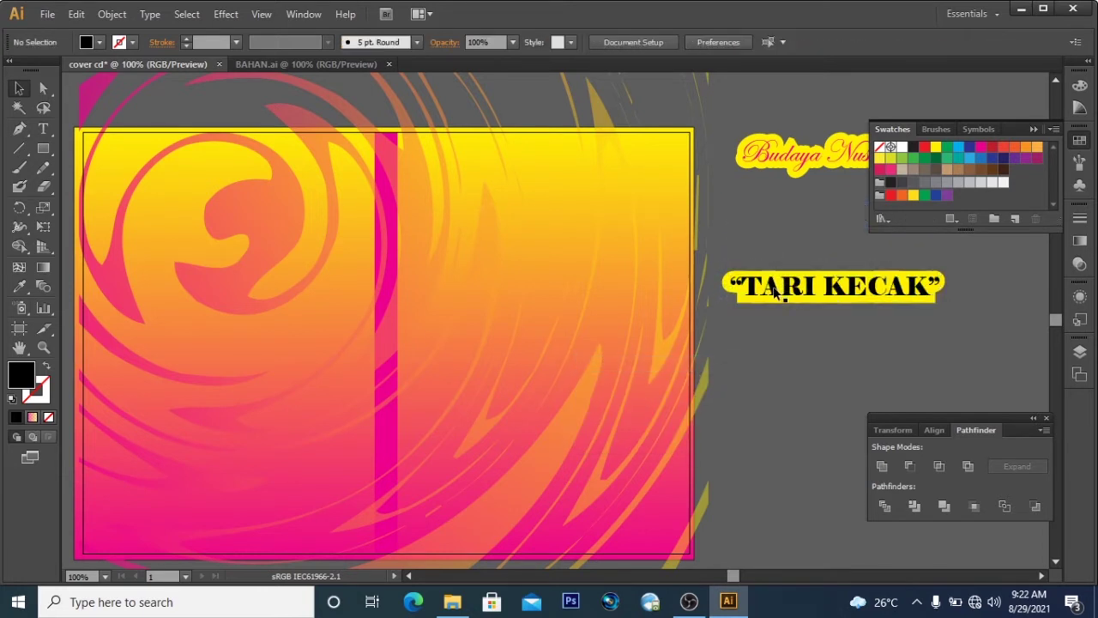
{"action": "left_click", "coordinate": [843, 294]}
{"action": "left_click_drag", "start_coordinate": [841, 295], "coordinate": [841, 296]}
{"action": "left_click", "coordinate": [799, 311]}
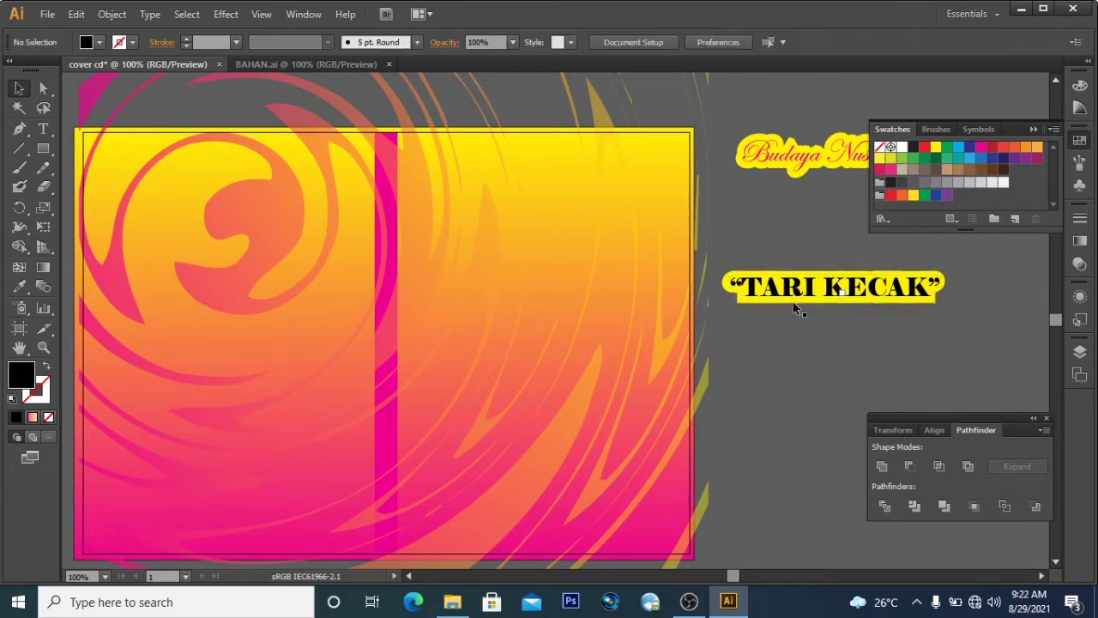
Fill the “TARI KECAK” text with magenta and group it with its yellow backing
{"action": "left_click", "coordinate": [791, 292]}
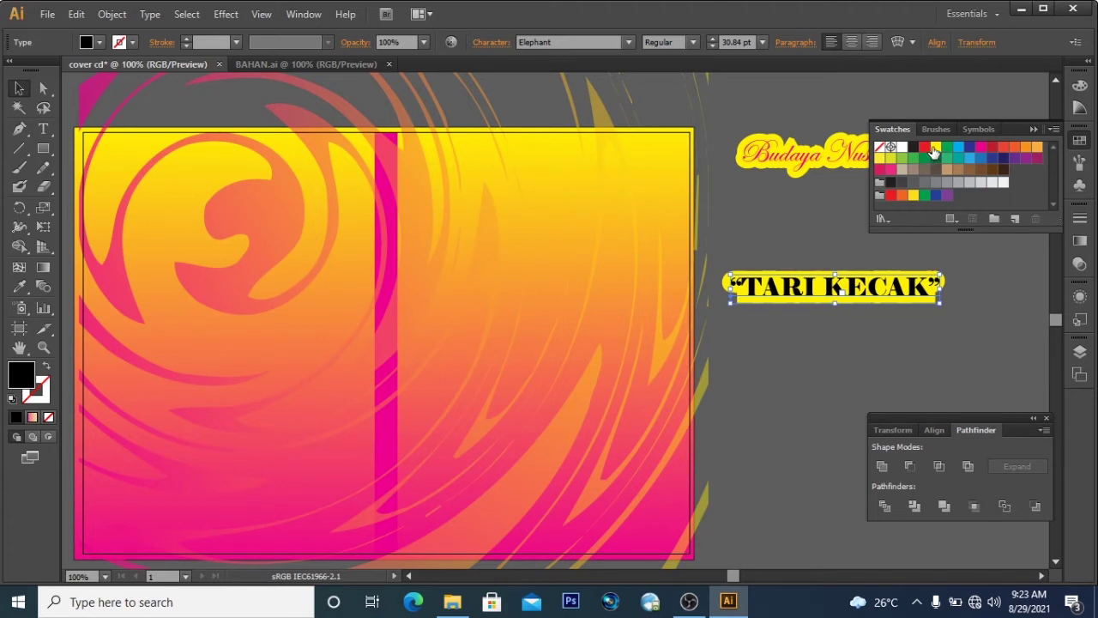
{"action": "left_click", "coordinate": [980, 148]}
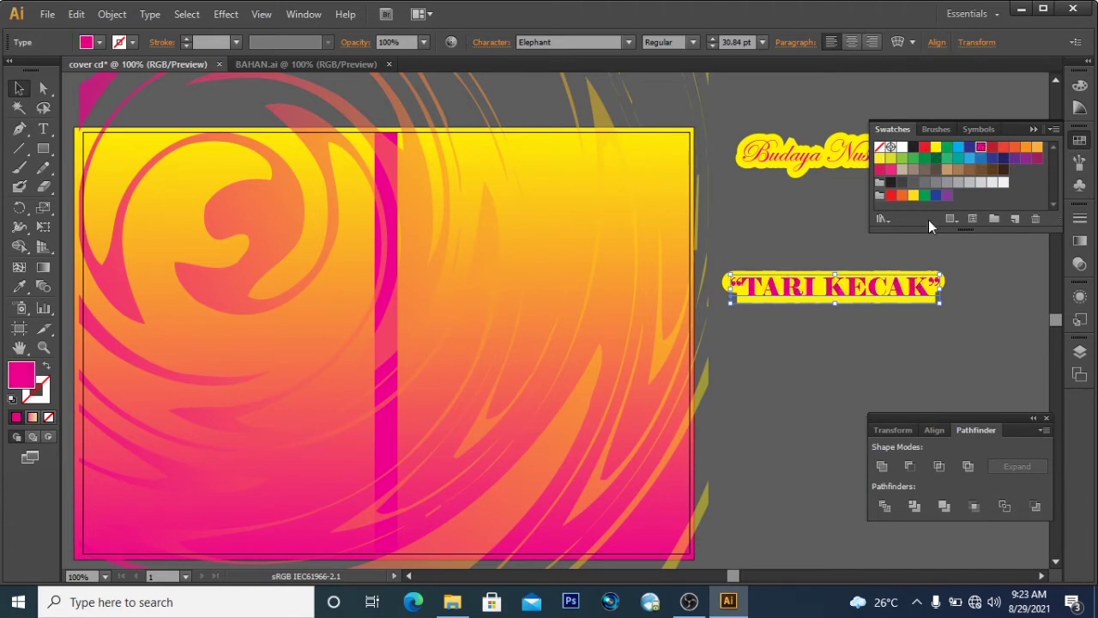
{"action": "left_click", "coordinate": [802, 225]}
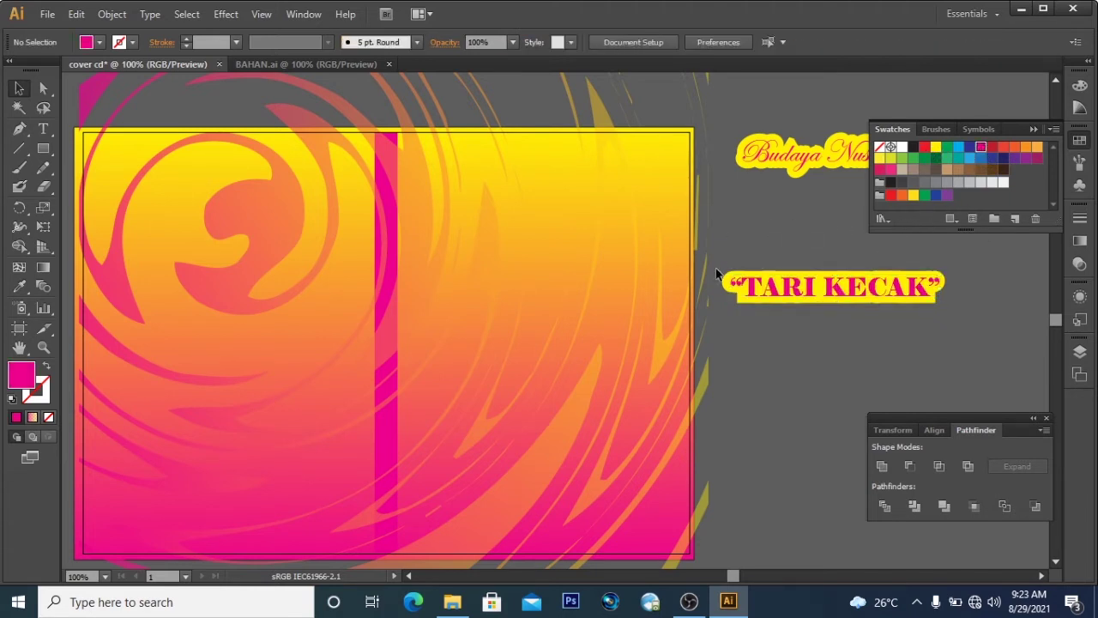
{"action": "left_click_drag", "start_coordinate": [720, 253], "coordinate": [959, 320]}
{"action": "right_click", "coordinate": [821, 289]}
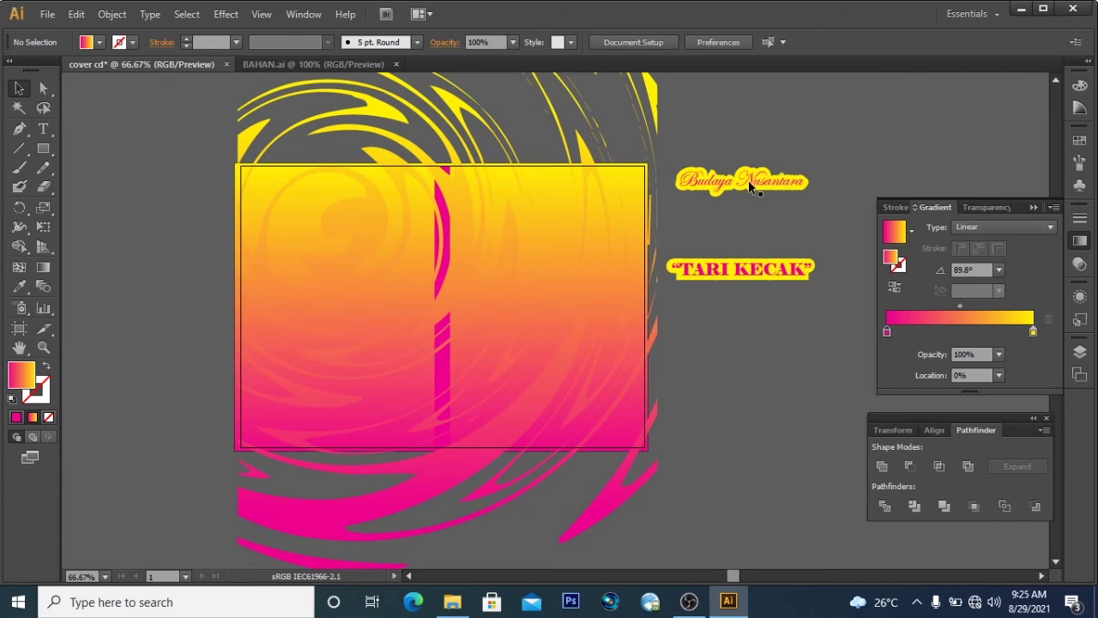
Bring the magenta spine strip to the front, above the swirl artwork
{"action": "left_click", "coordinate": [444, 361]}
{"action": "right_click", "coordinate": [446, 366]}
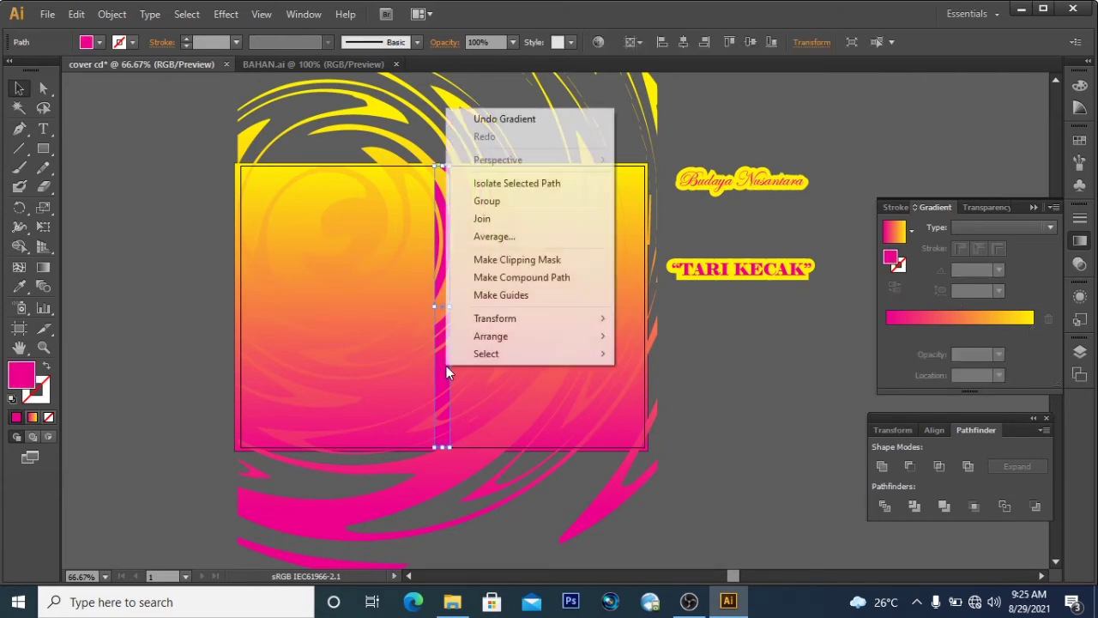
{"action": "mouse_move", "coordinate": [567, 326]}
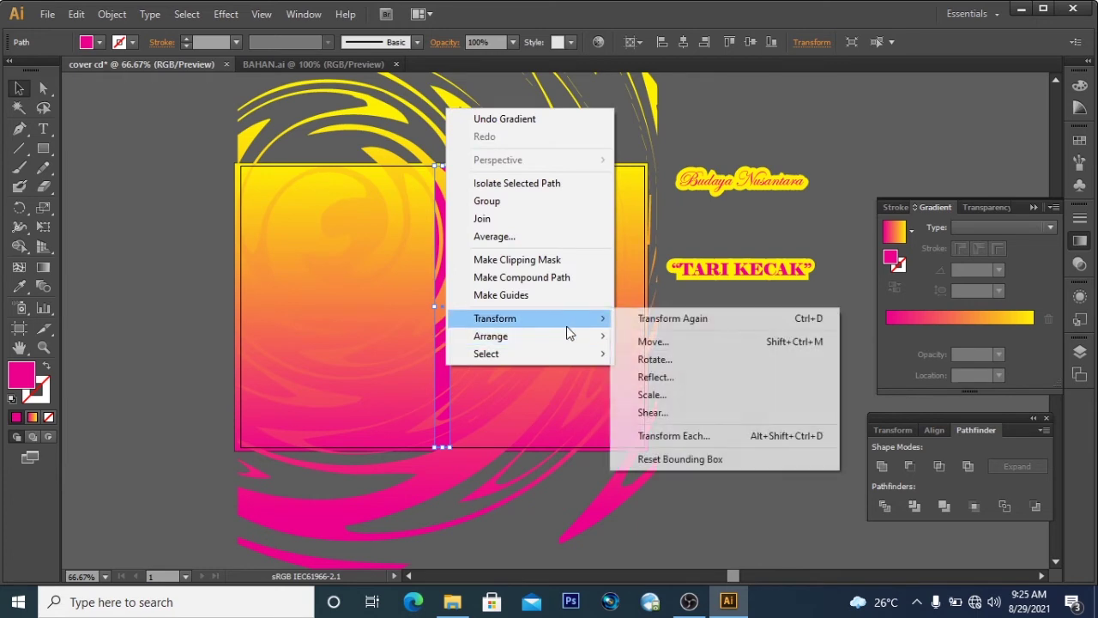
{"action": "mouse_move", "coordinate": [595, 343]}
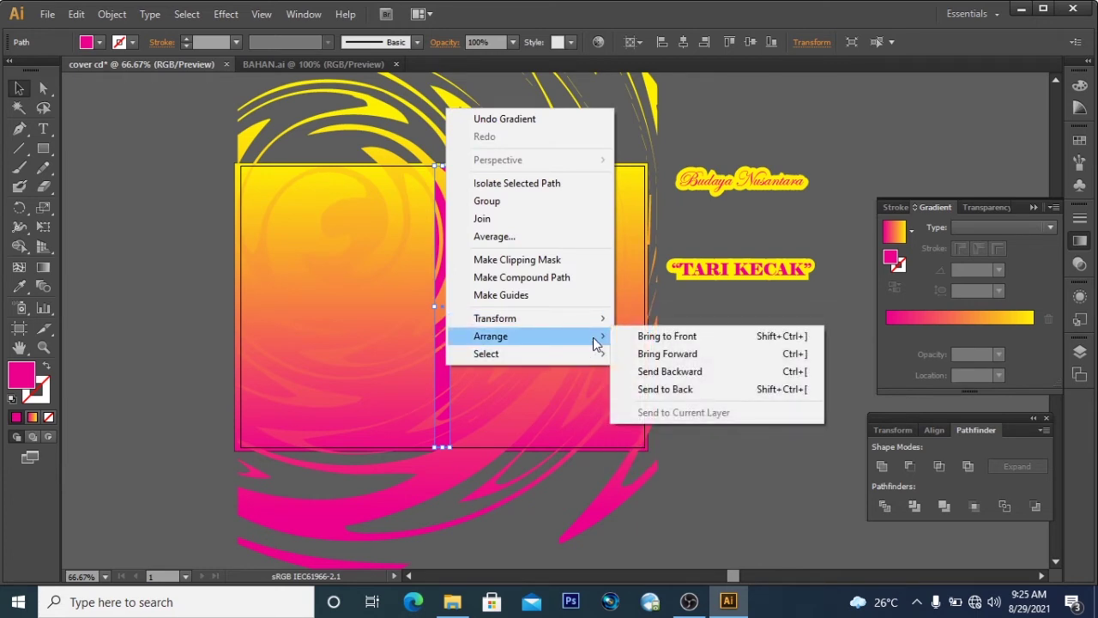
{"action": "left_click", "coordinate": [675, 341]}
{"action": "left_click", "coordinate": [755, 399]}
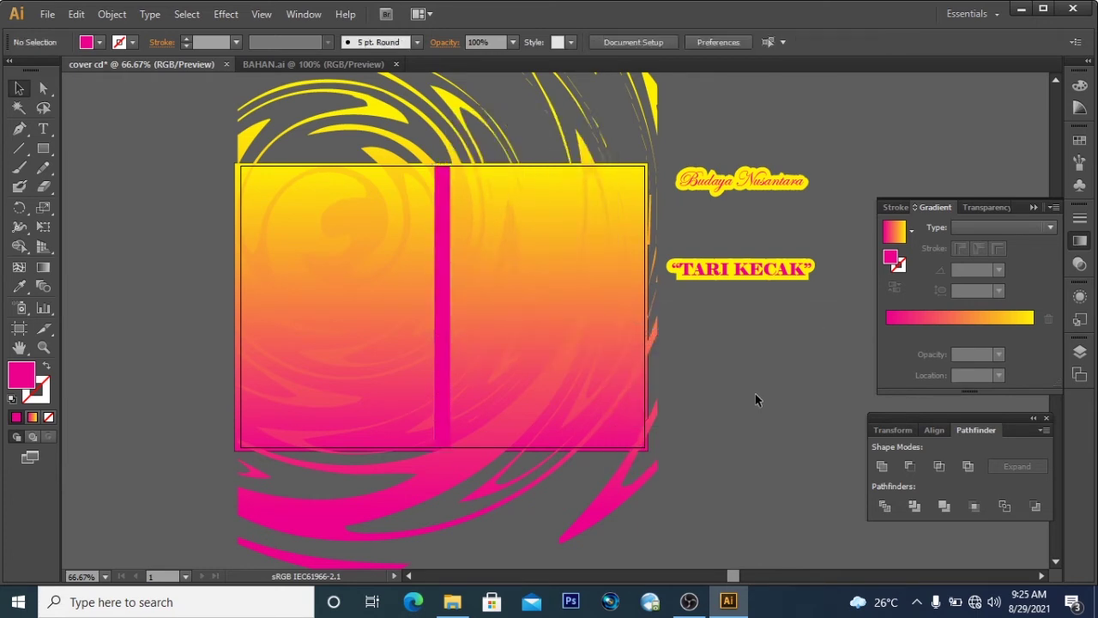
Move the “Budaya Nusantara” title to the upper front cover and place the “TARI KECAK” title directly below it
{"action": "left_click_drag", "start_coordinate": [717, 180], "coordinate": [524, 207]}
{"action": "left_click", "coordinate": [782, 196]}
{"action": "left_click_drag", "start_coordinate": [729, 280], "coordinate": [530, 247]}
{"action": "left_click", "coordinate": [775, 170]}
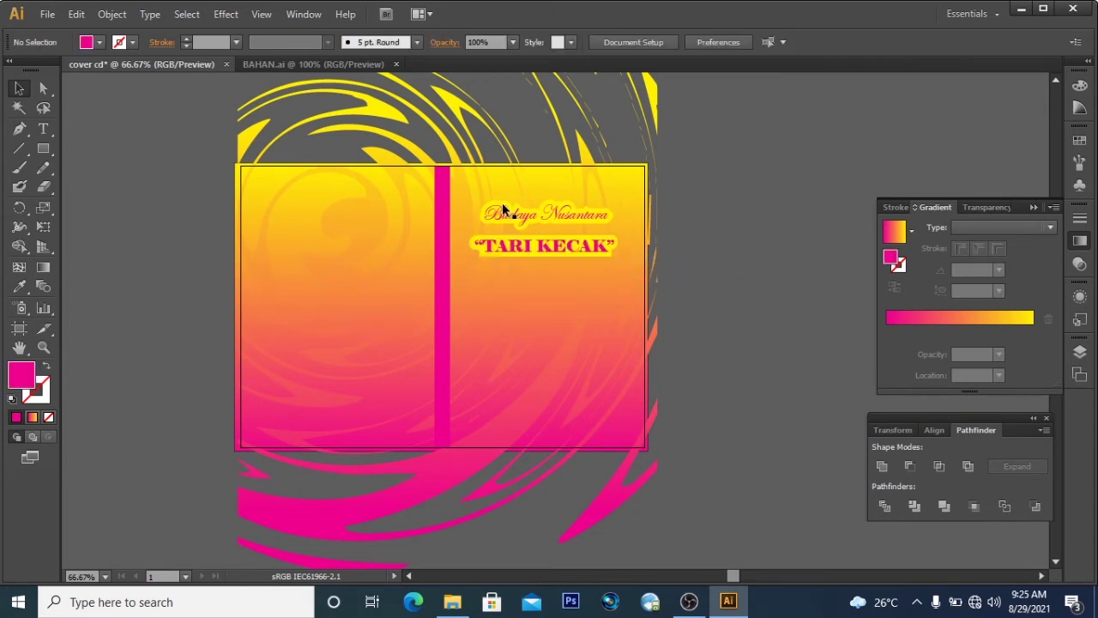
Enlarge the “Budaya Nusantara” title slightly to match the width of “TARI KECAK” and shift it closer to that title
{"action": "left_click", "coordinate": [515, 209]}
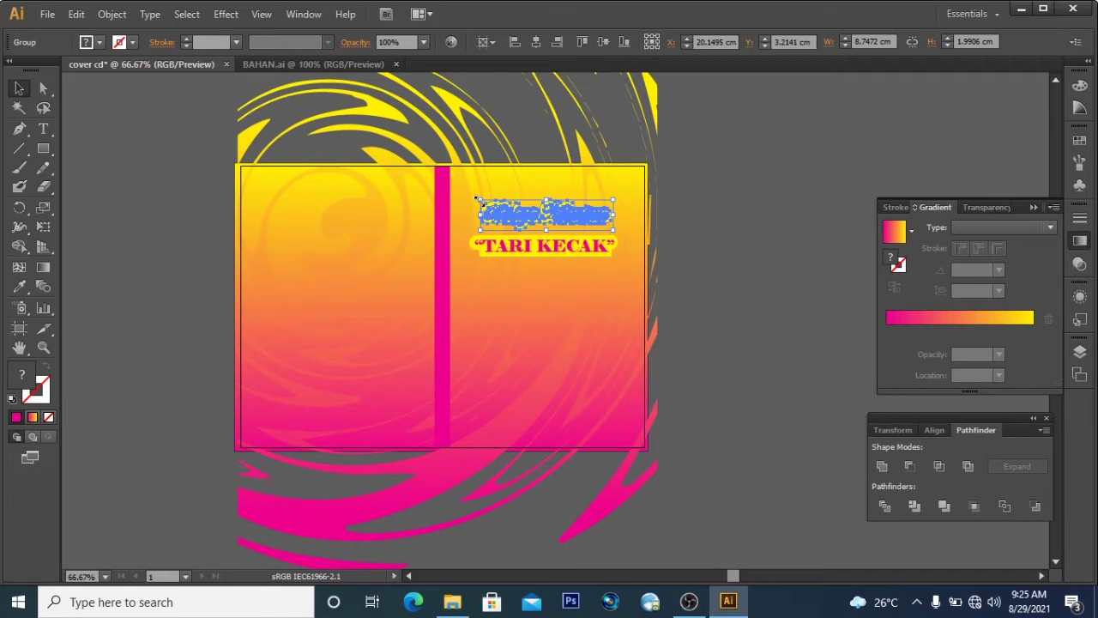
{"action": "left_click_drag", "start_coordinate": [477, 197], "coordinate": [473, 194]}
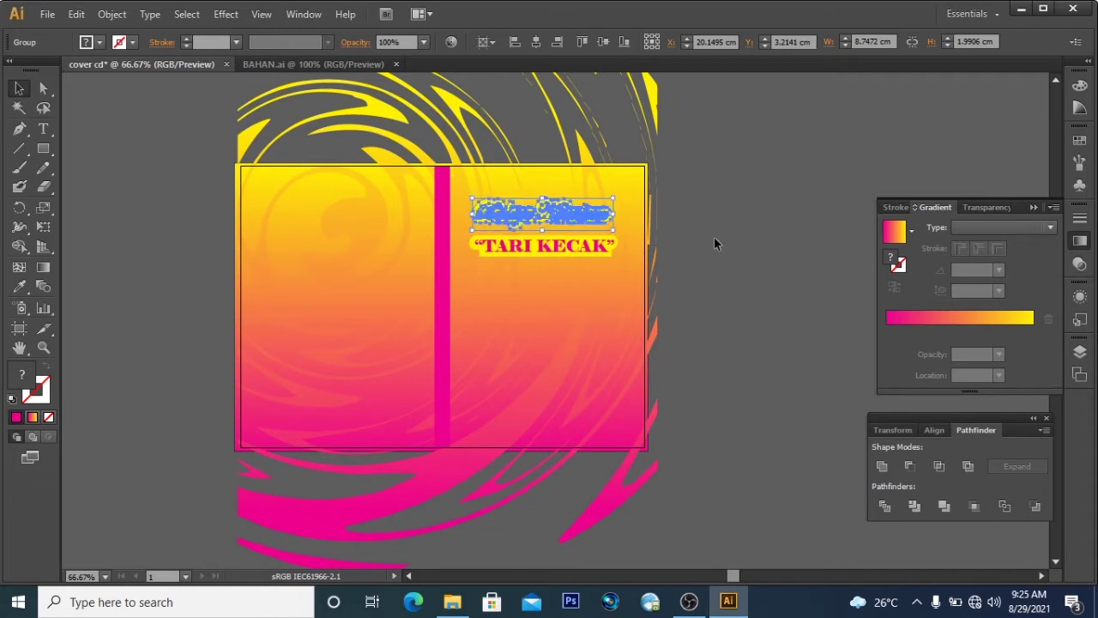
{"action": "left_click", "coordinate": [680, 247]}
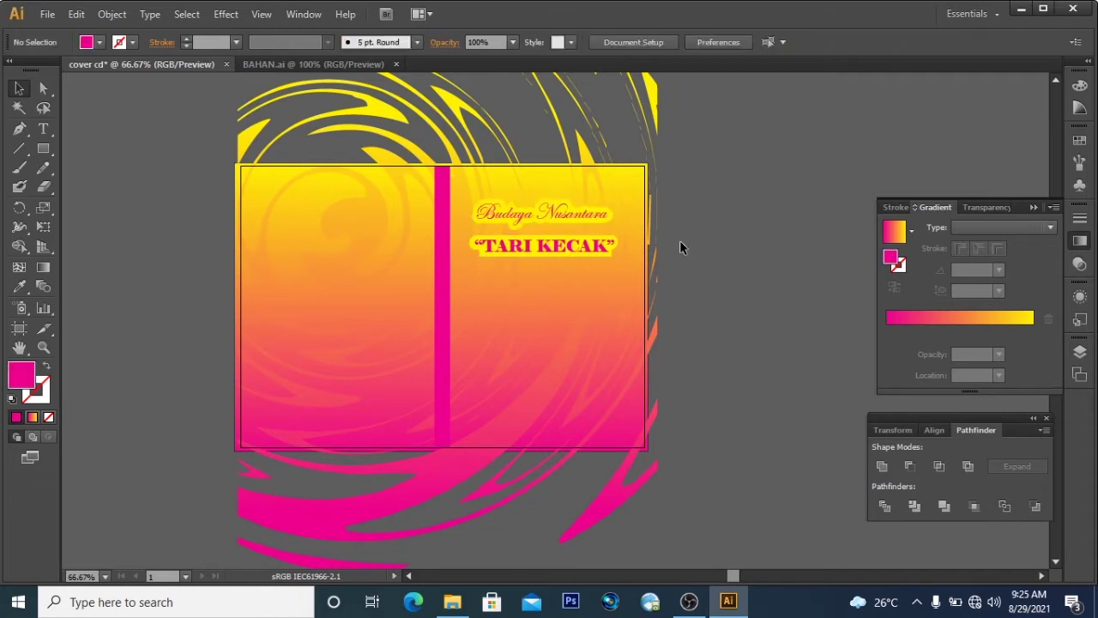
{"action": "left_click", "coordinate": [552, 220]}
{"action": "left_click", "coordinate": [773, 244]}
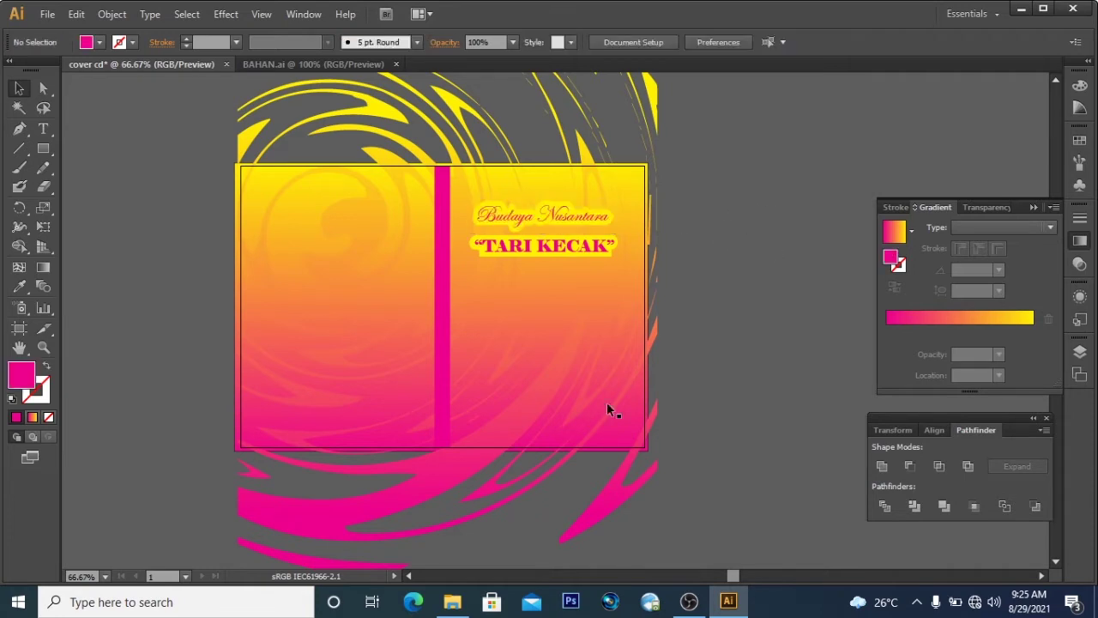
Place the tari-kecak-bali photo from the DESAIN BOX CD folder into the cover document
{"action": "left_click", "coordinate": [447, 601]}
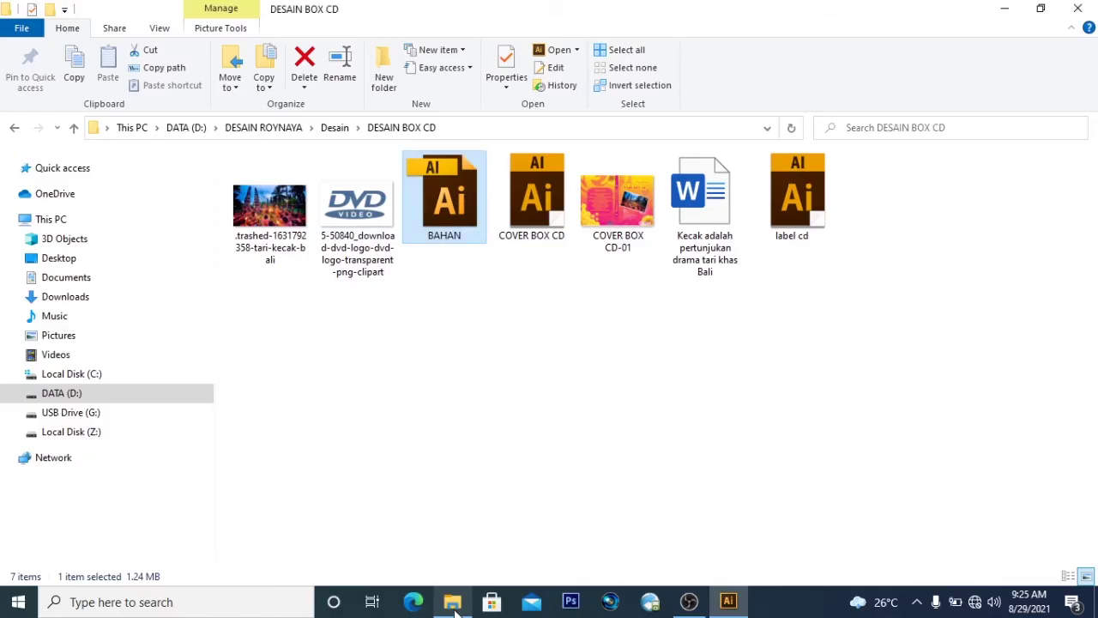
{"action": "left_click", "coordinate": [273, 204]}
{"action": "left_click_drag", "start_coordinate": [273, 204], "coordinate": [520, 358]}
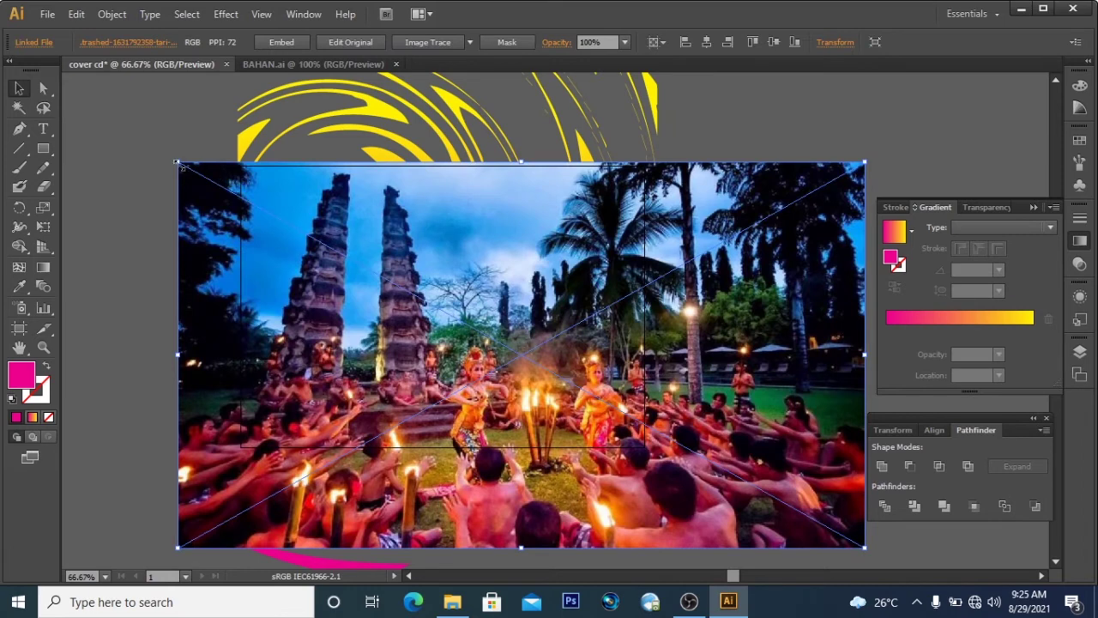
Scale the kecak dance photo down to roughly the title width and position it below “TARI KECAK” on the front cover
{"action": "left_click_drag", "start_coordinate": [177, 163], "coordinate": [634, 419]}
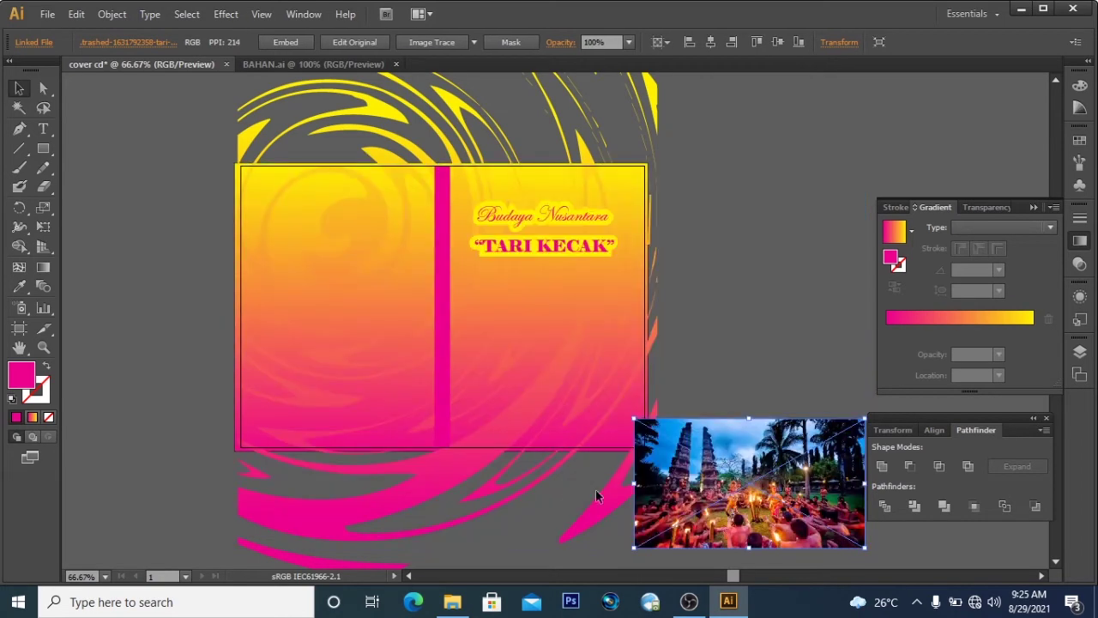
{"action": "left_click_drag", "start_coordinate": [732, 492], "coordinate": [532, 331]}
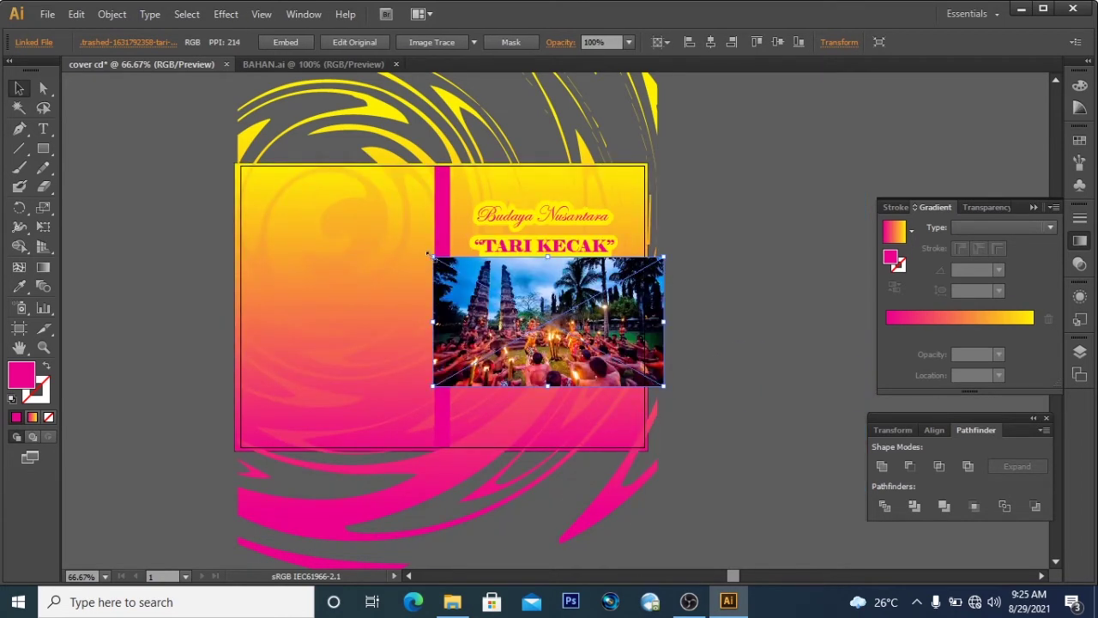
{"action": "left_click_drag", "start_coordinate": [429, 253], "coordinate": [509, 301]}
{"action": "left_click_drag", "start_coordinate": [567, 343], "coordinate": [526, 311]}
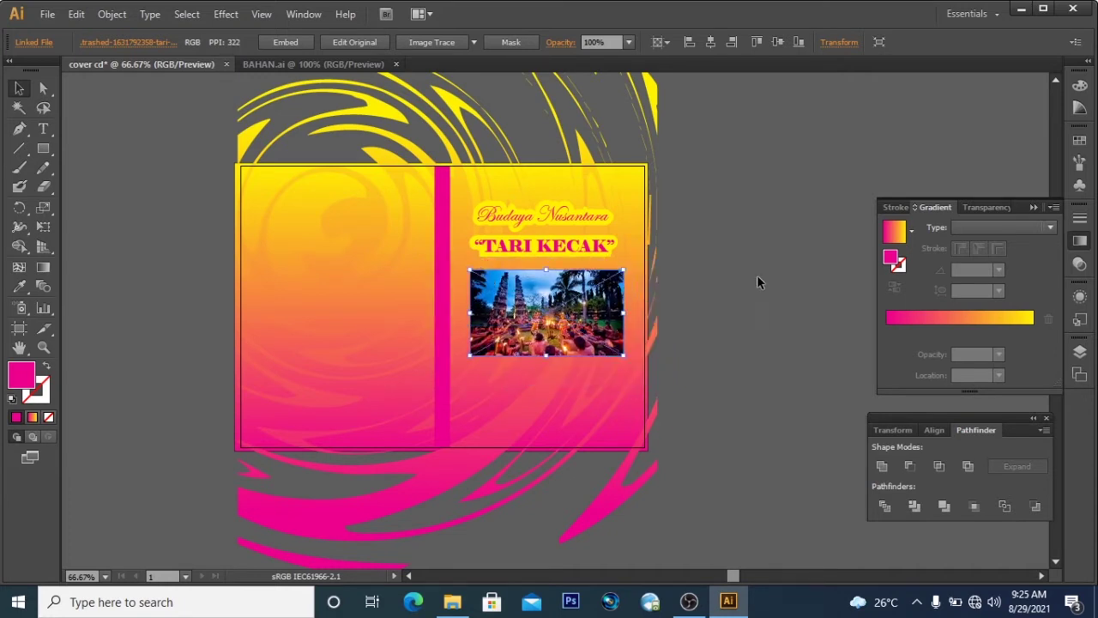
{"action": "left_click", "coordinate": [756, 274]}
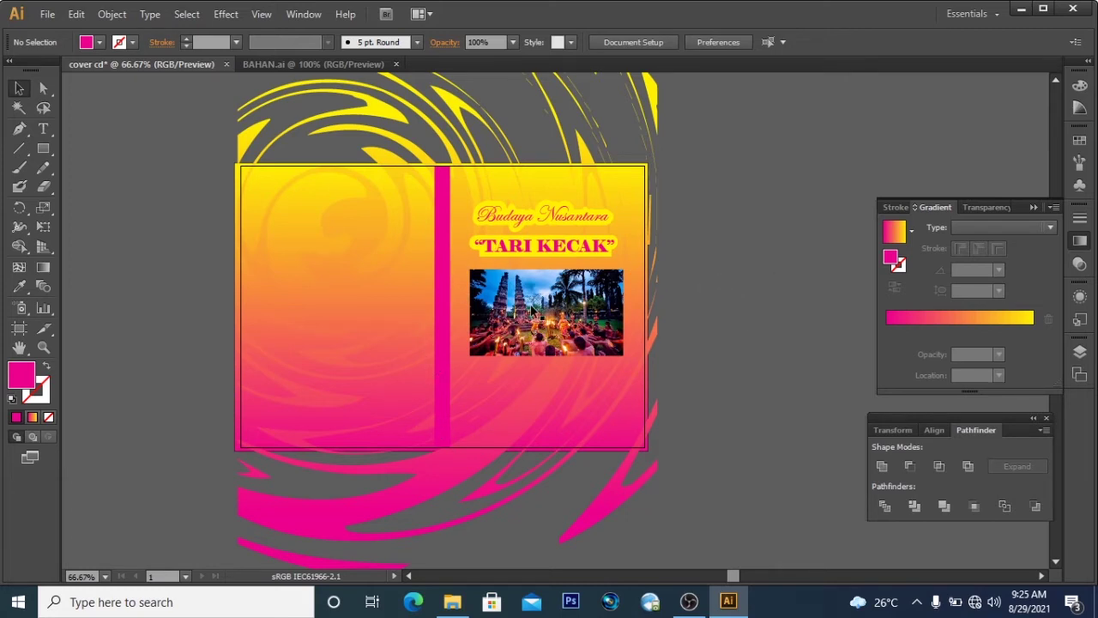
Draw a rectangle exactly covering the kecak dance photo on the front cover
{"action": "left_click", "coordinate": [531, 309]}
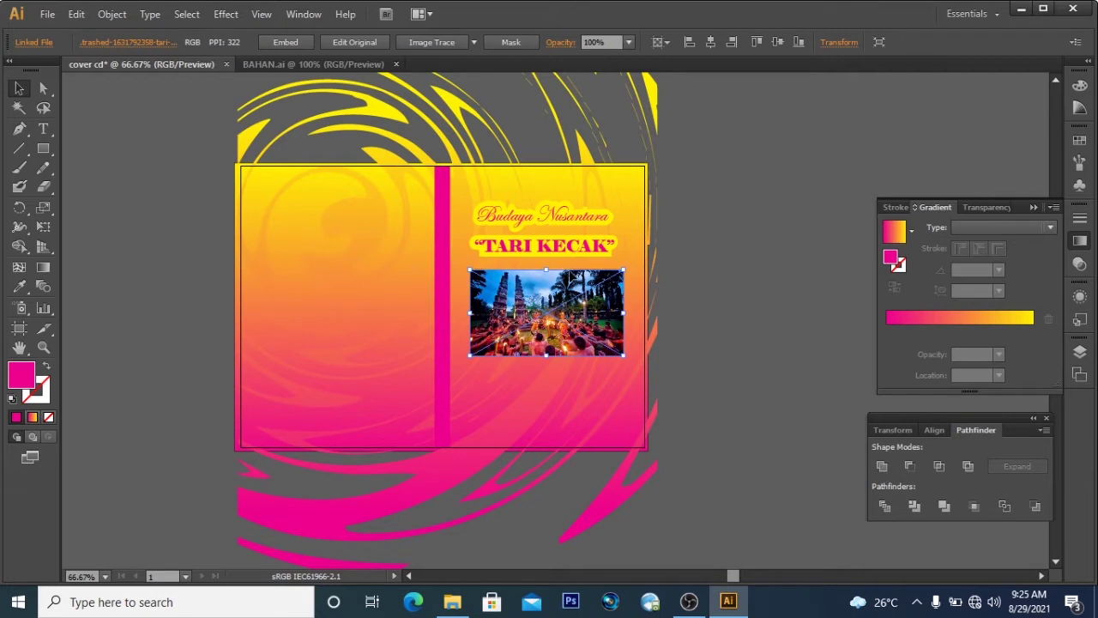
{"action": "left_click", "coordinate": [43, 147]}
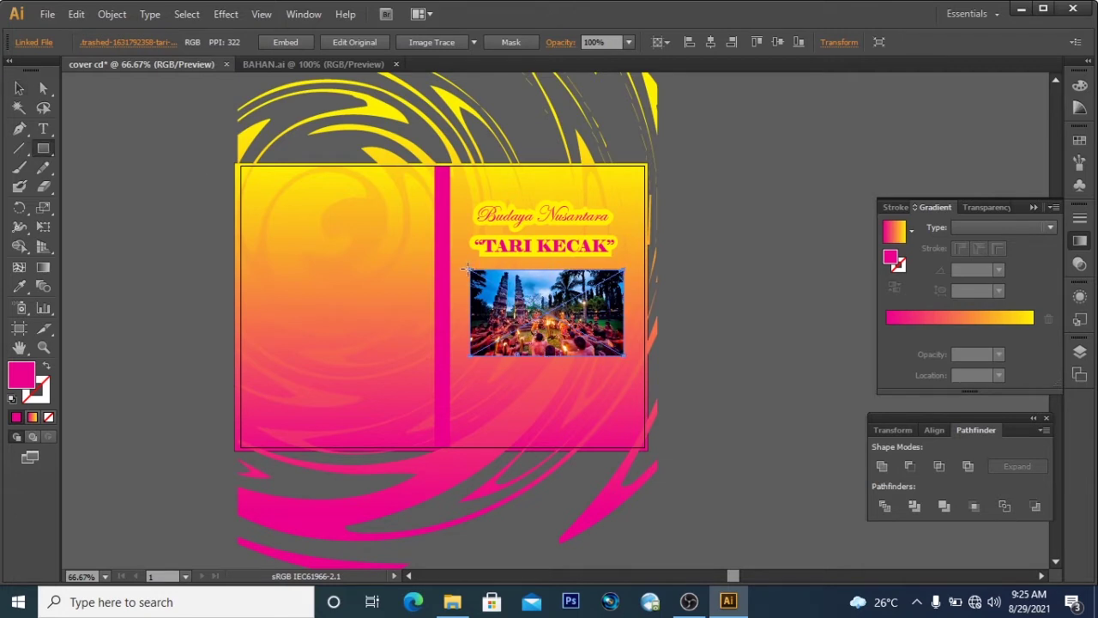
{"action": "left_click_drag", "start_coordinate": [467, 269], "coordinate": [624, 356]}
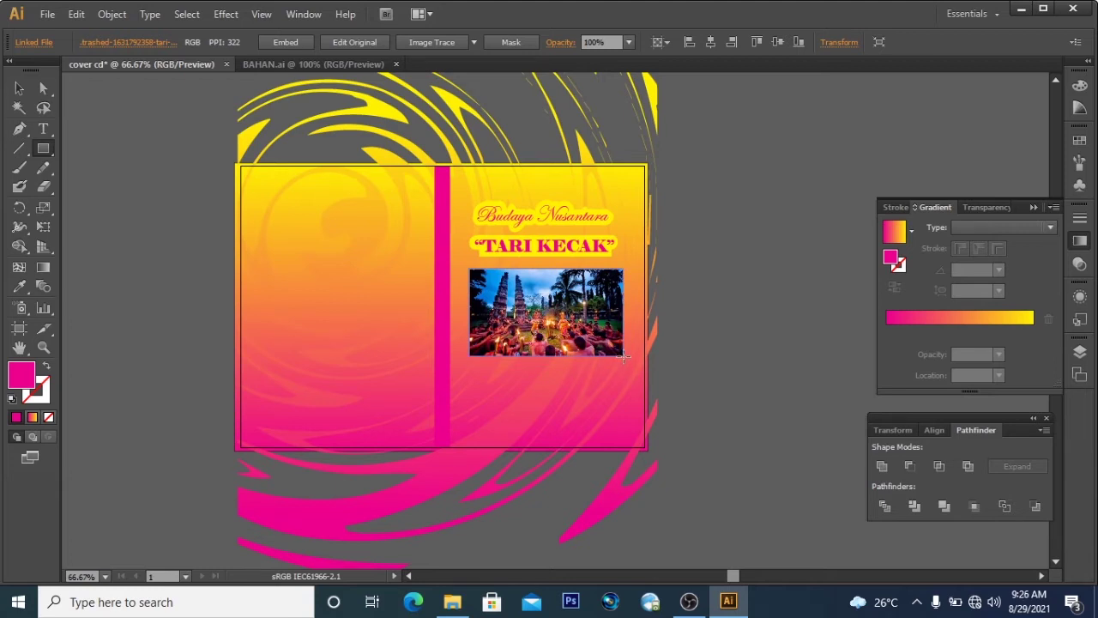
{"action": "left_click_drag", "start_coordinate": [624, 355], "coordinate": [623, 355]}
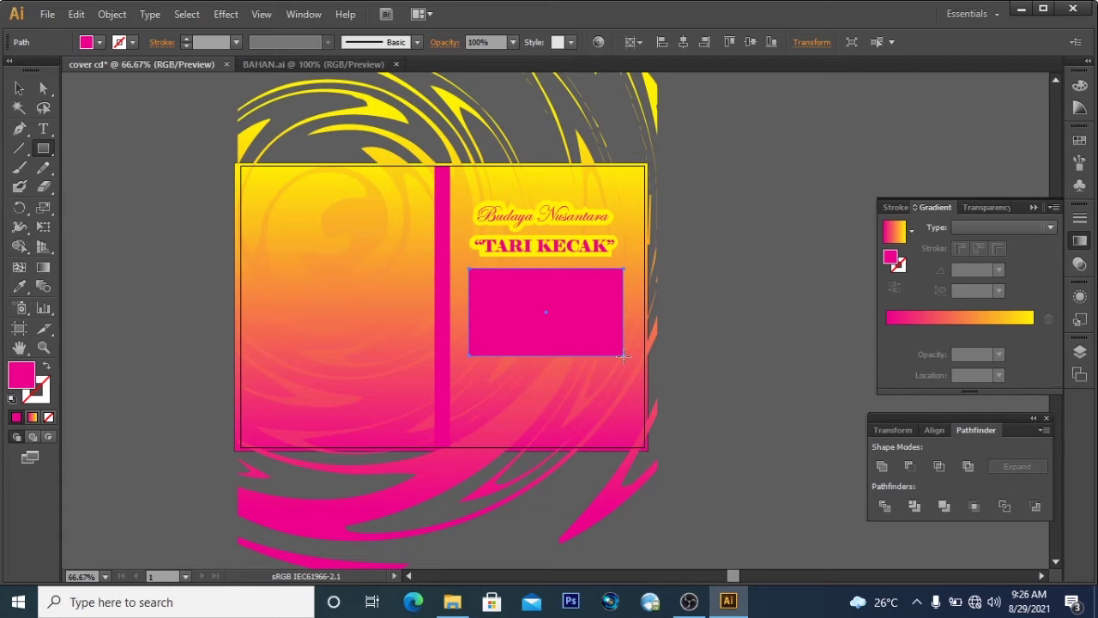
Remove the rectangle's fill and give it a 1 pt magenta stroke as a frame around the photo
{"action": "key", "text": "ctrl+plus"}
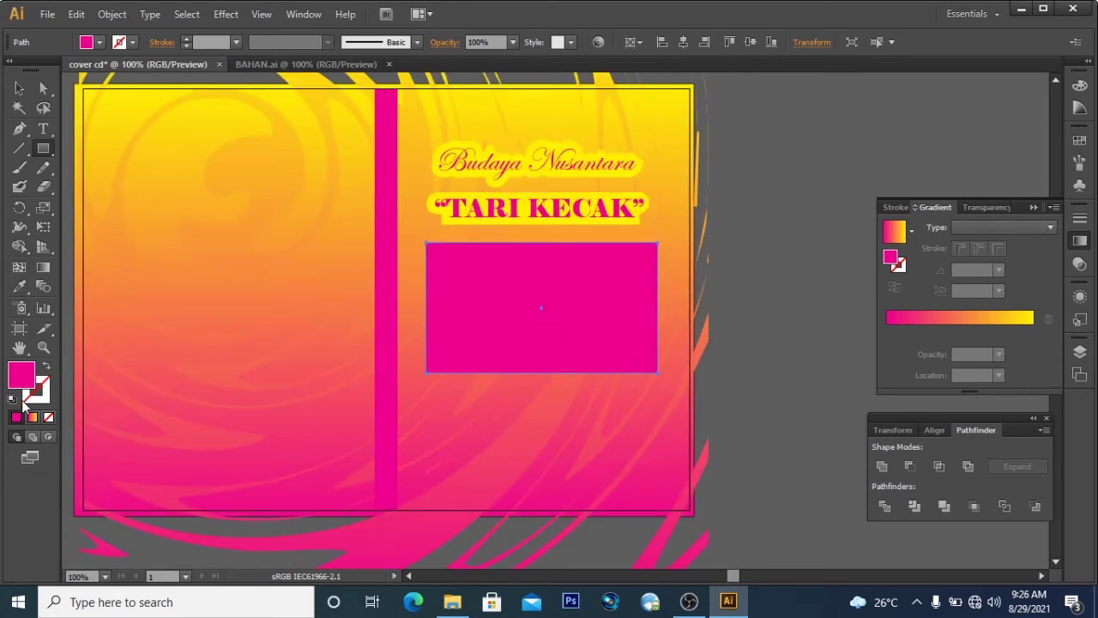
{"action": "left_click", "coordinate": [48, 417]}
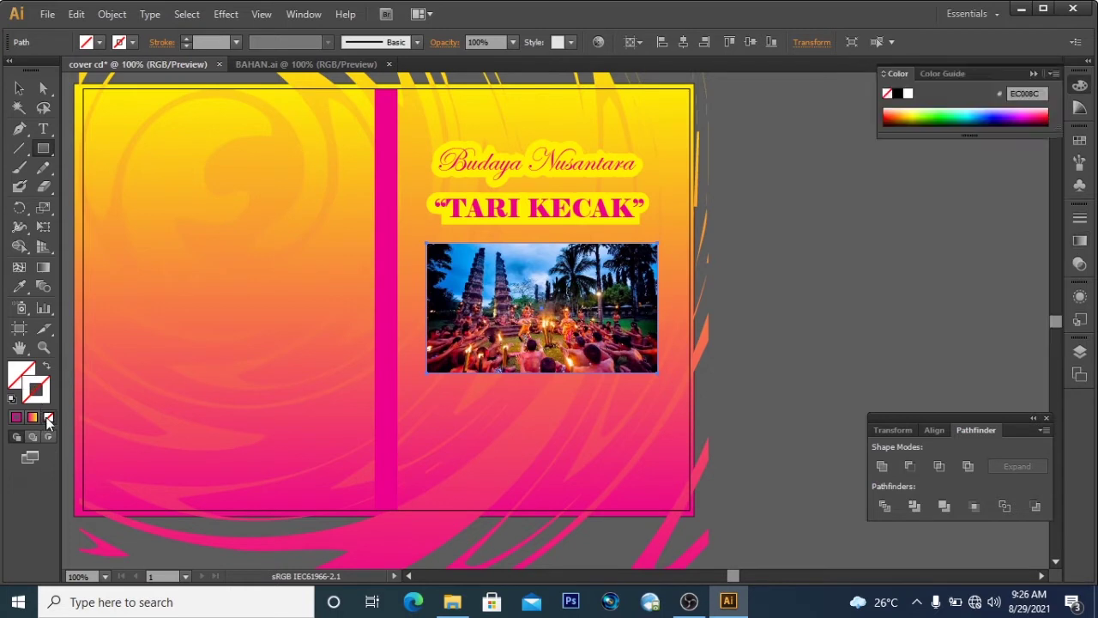
{"action": "left_click", "coordinate": [15, 417]}
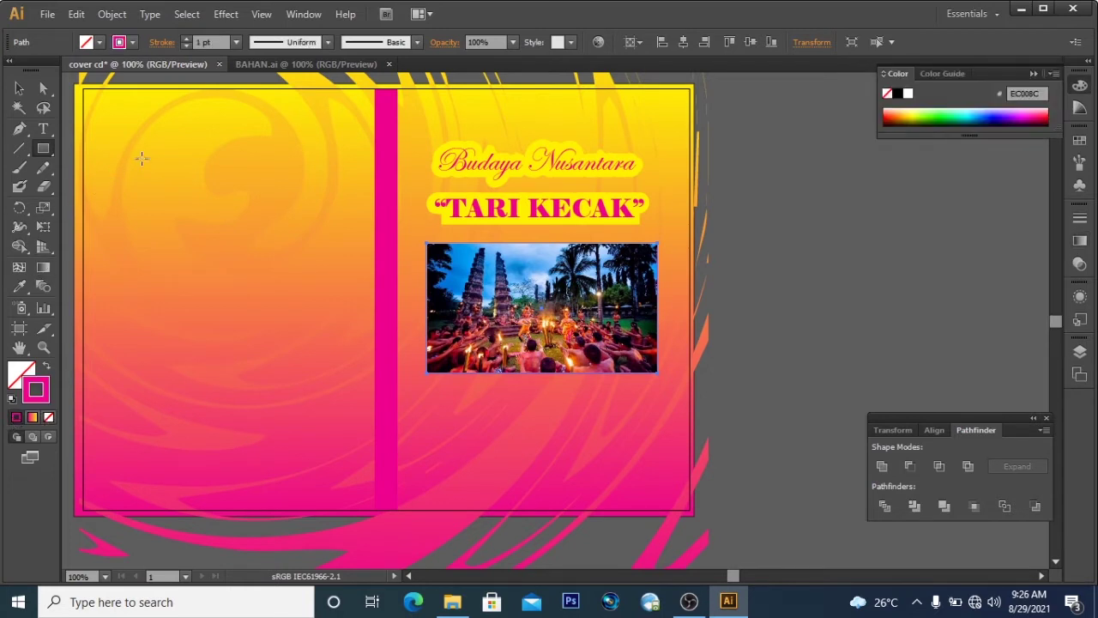
Change the photo frame's stroke to white with a 6 pt weight
{"action": "left_click", "coordinate": [133, 42]}
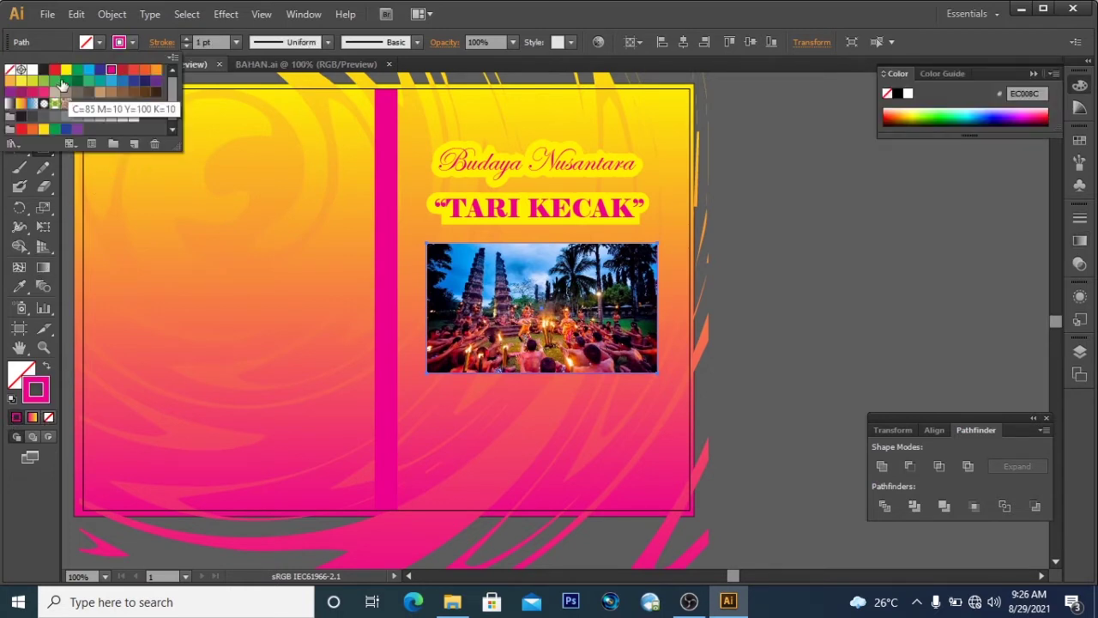
{"action": "left_click", "coordinate": [32, 69]}
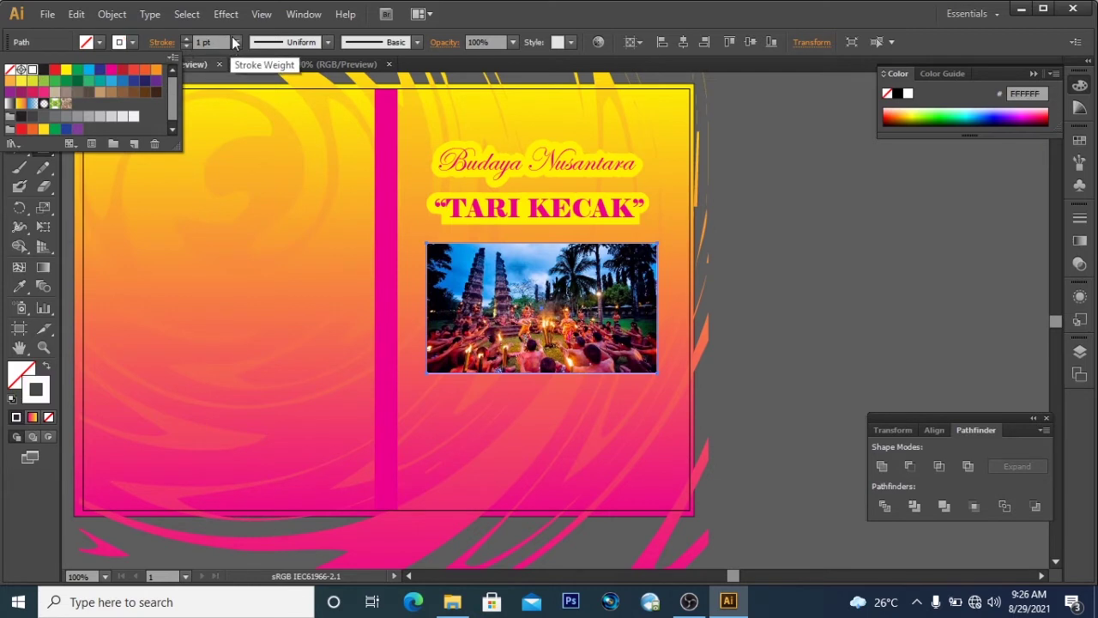
{"action": "left_click", "coordinate": [221, 72]}
{"action": "left_click", "coordinate": [236, 42]}
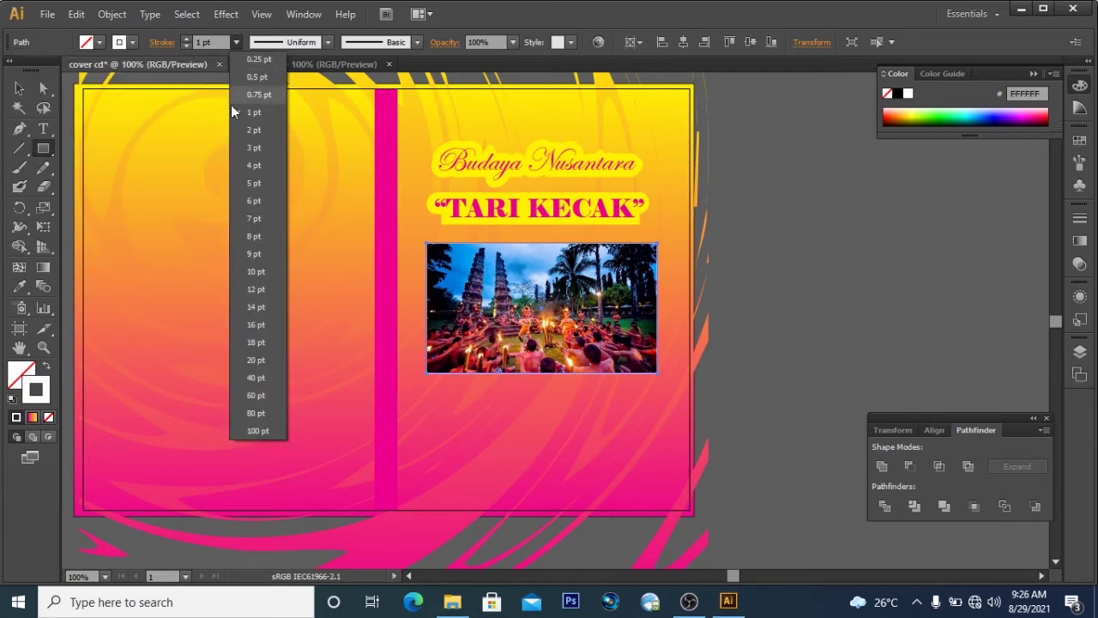
{"action": "left_click", "coordinate": [253, 202]}
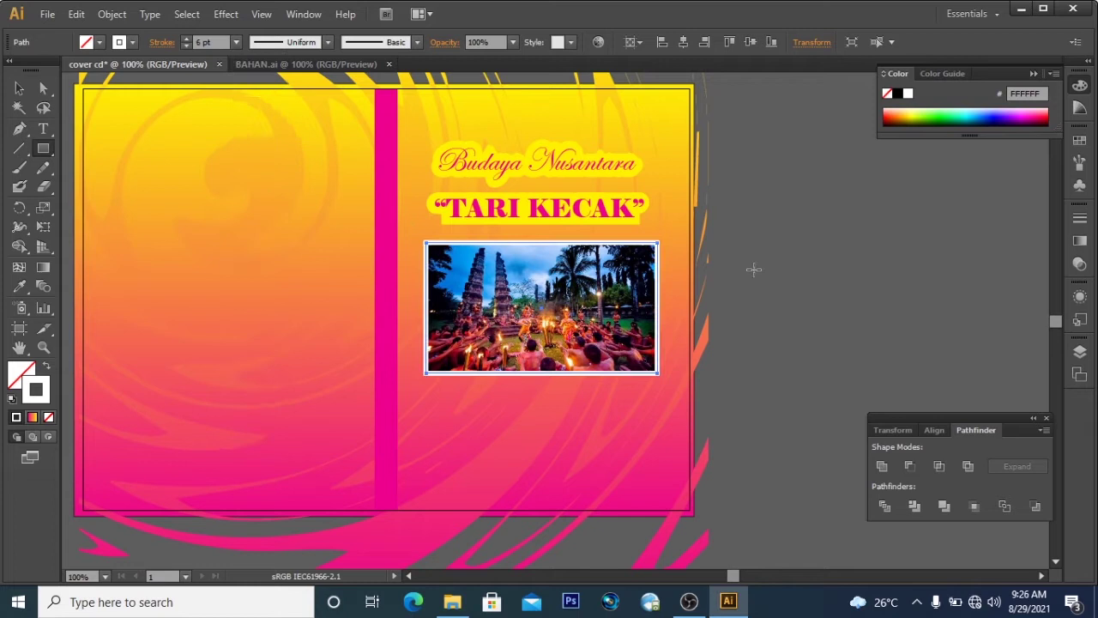
{"action": "left_click", "coordinate": [19, 87]}
{"action": "left_click", "coordinate": [821, 280]}
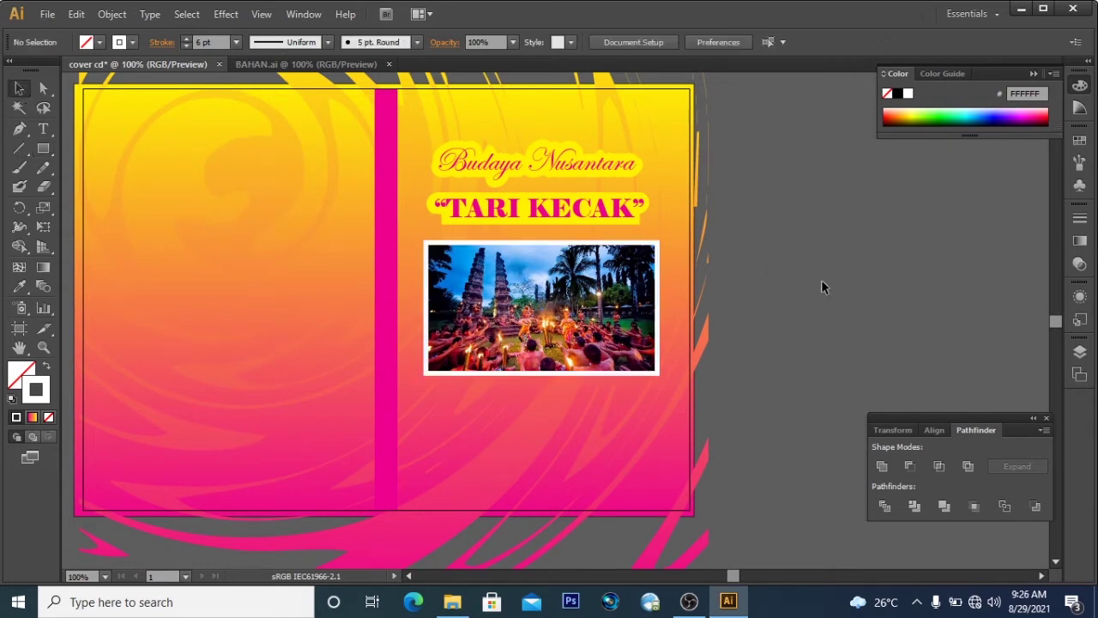
Group the kecak dance photo with its white frame and nudge the group slightly on the front cover
{"action": "left_click", "coordinate": [539, 288]}
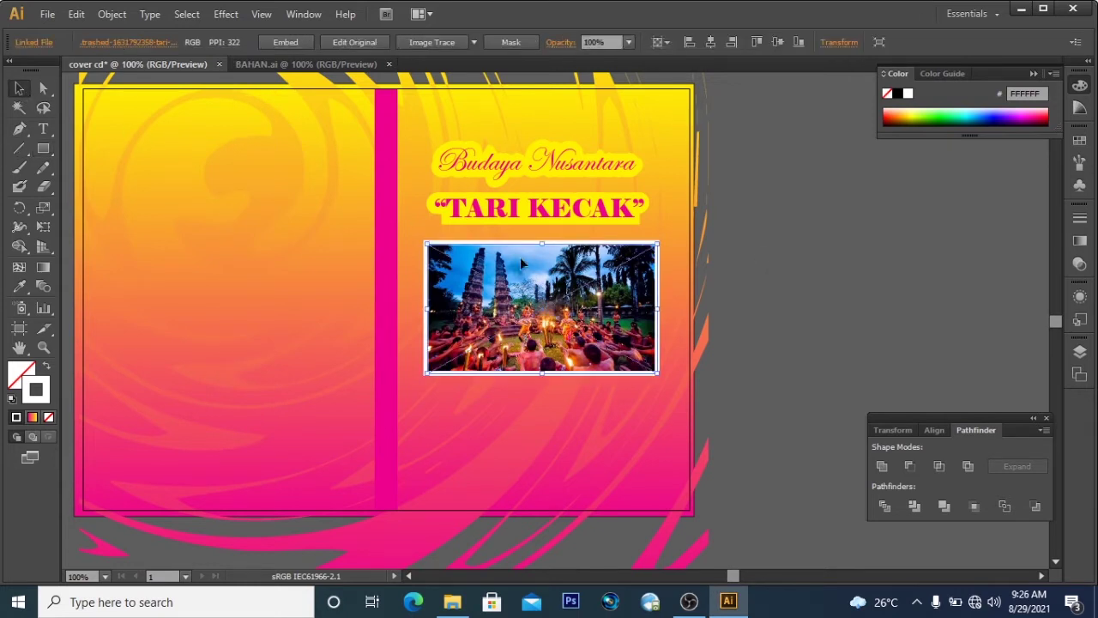
{"action": "left_click", "coordinate": [510, 242]}
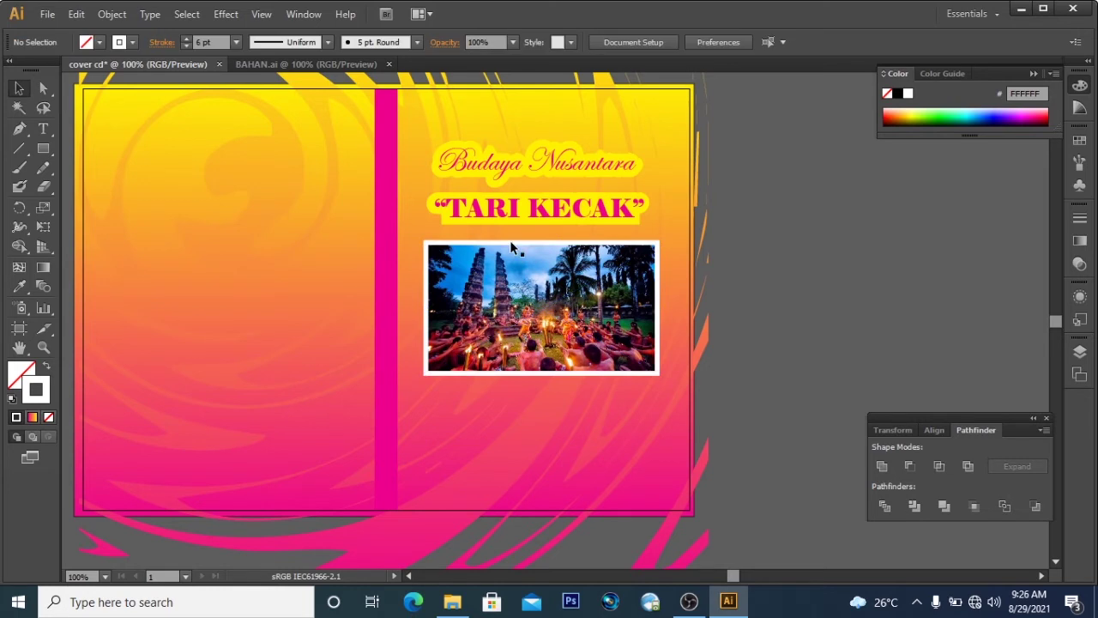
{"action": "right_click", "coordinate": [518, 272]}
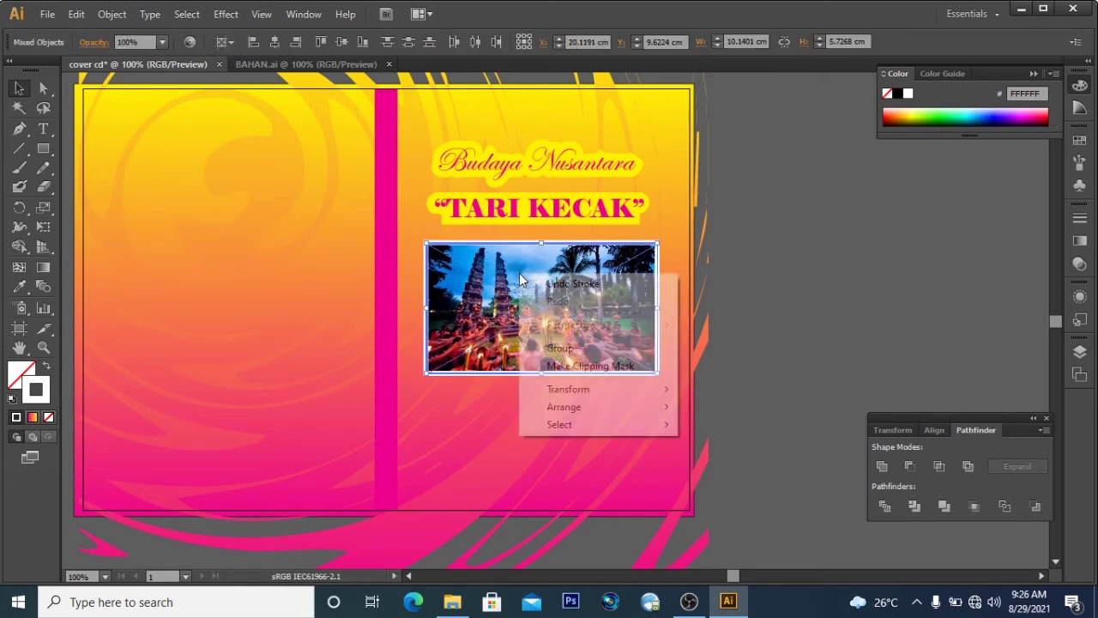
{"action": "left_click", "coordinate": [591, 346]}
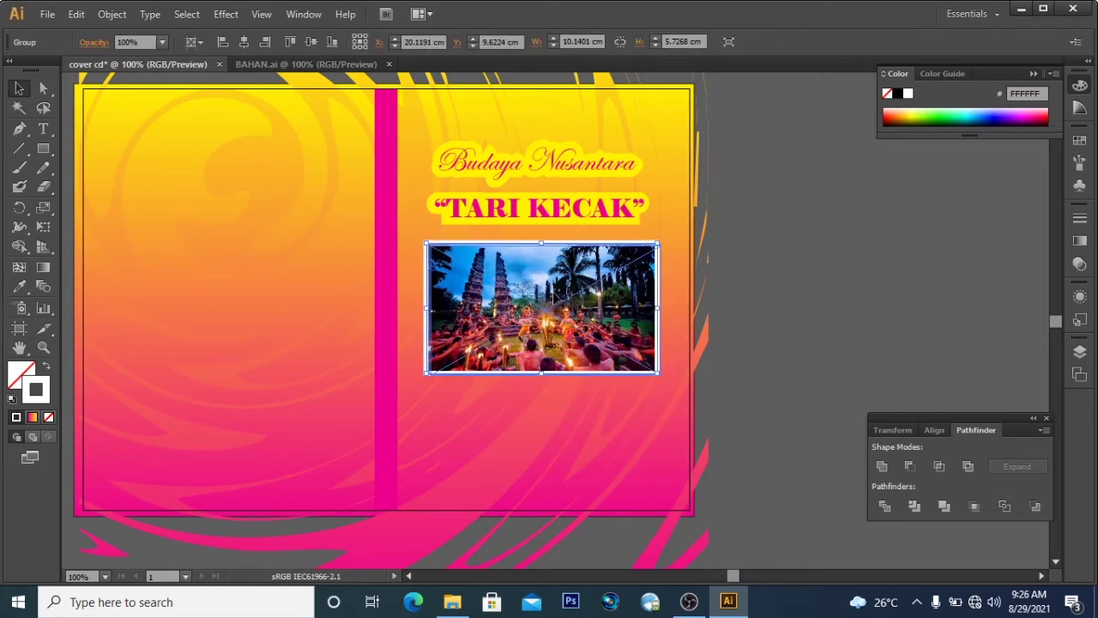
{"action": "left_click", "coordinate": [874, 264]}
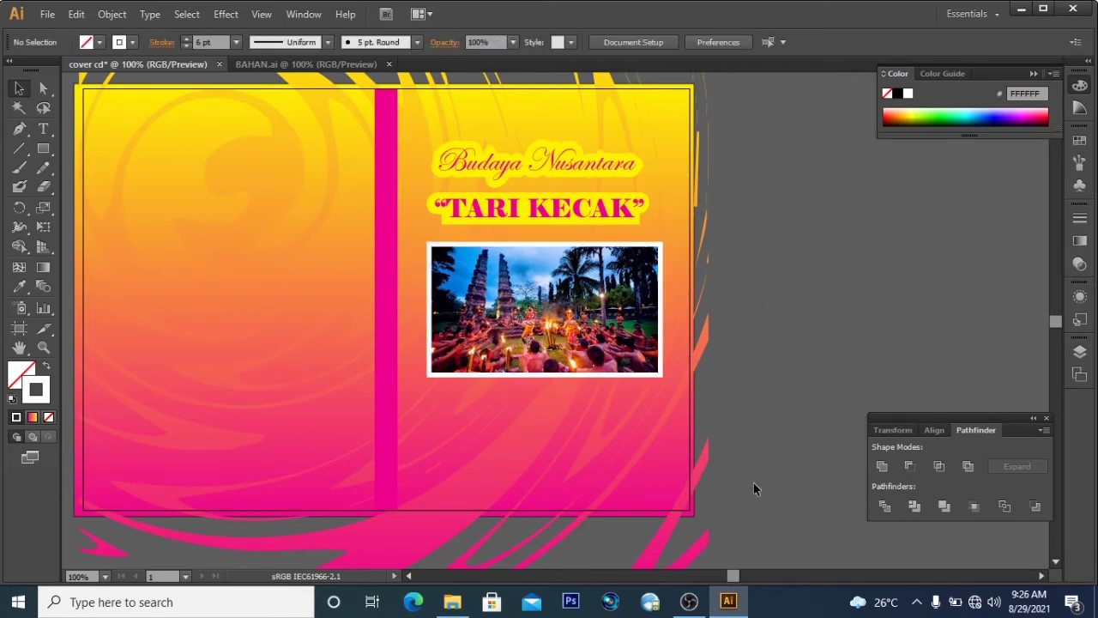
Bring the yellow butterfly from BAHAN.ai into the cover document, shrink it slightly and position it over the framed photo's lower-left corner
{"action": "left_click", "coordinate": [329, 65]}
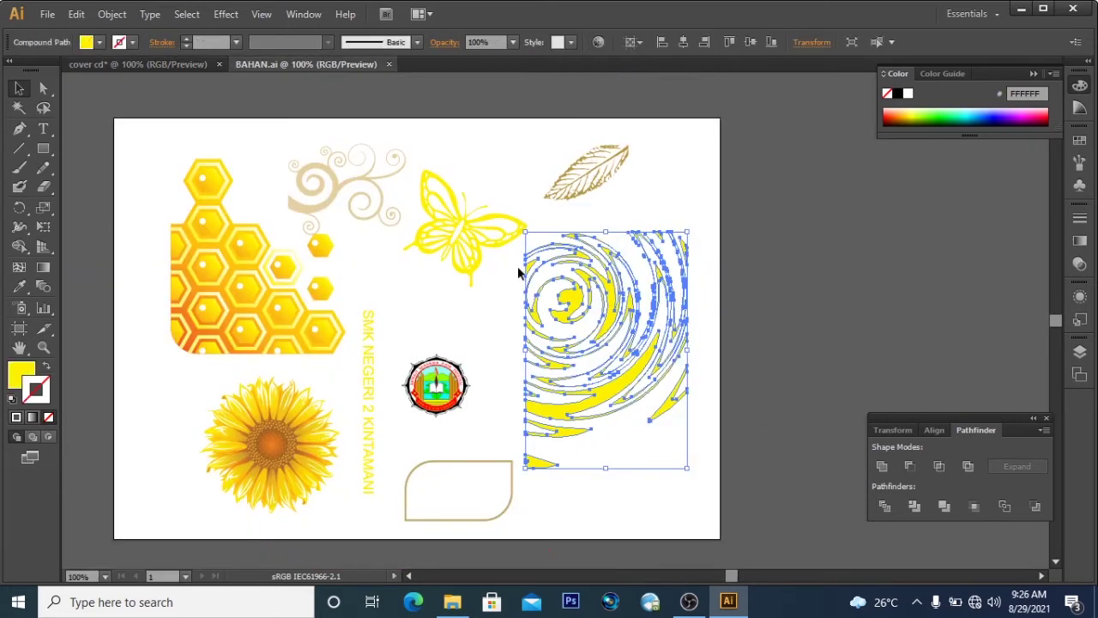
{"action": "left_click", "coordinate": [491, 232]}
{"action": "left_click_drag", "start_coordinate": [491, 233], "coordinate": [157, 67]}
{"action": "left_click_drag", "start_coordinate": [481, 400], "coordinate": [475, 397]}
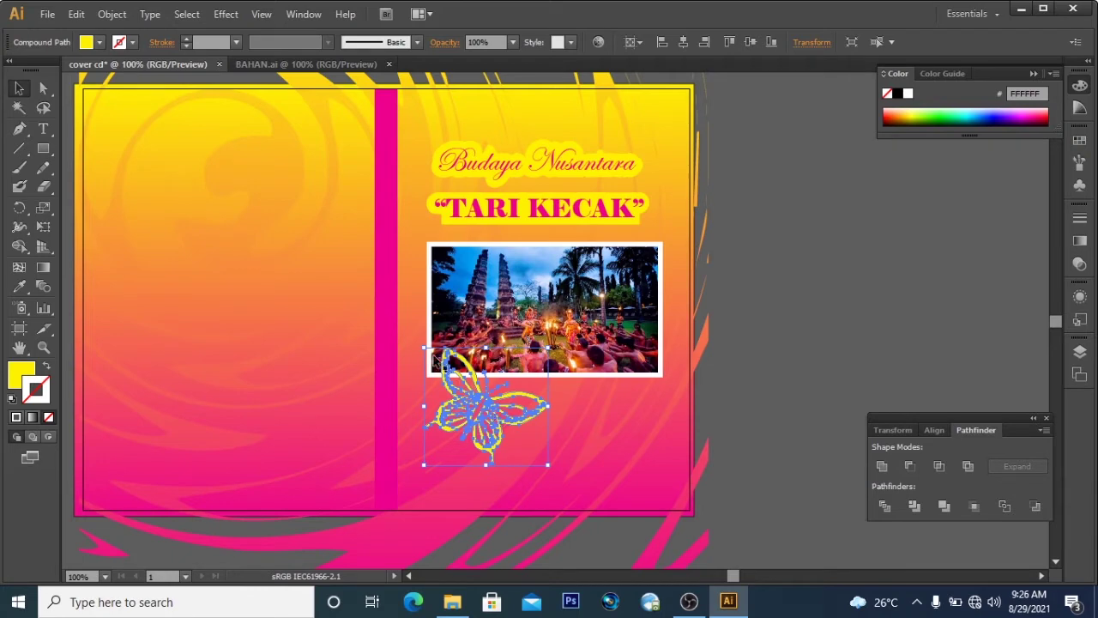
{"action": "left_click_drag", "start_coordinate": [423, 346], "coordinate": [439, 362]}
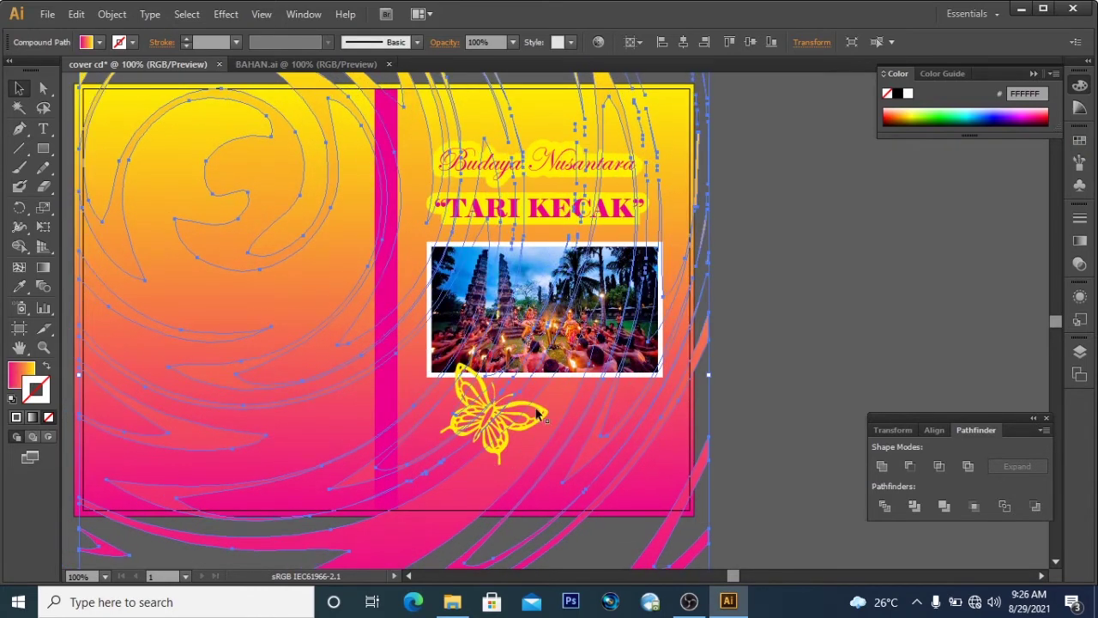
{"action": "left_click", "coordinate": [931, 363]}
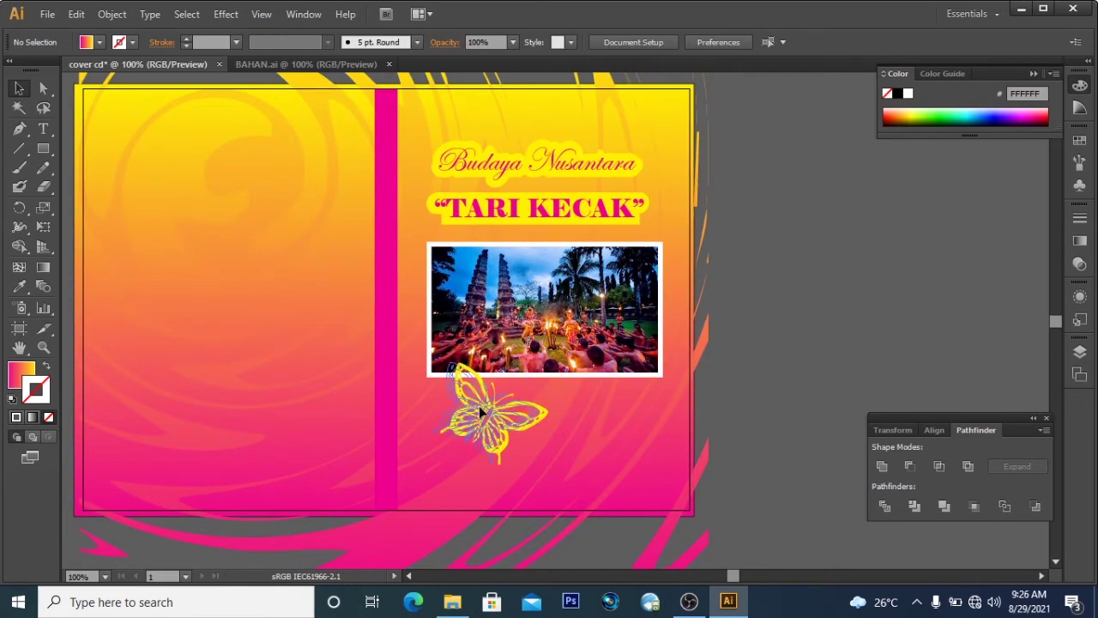
{"action": "left_click_drag", "start_coordinate": [478, 411], "coordinate": [470, 405]}
{"action": "left_click", "coordinate": [836, 387]}
Give the butterfly a 1 pt linear gradient stroke running from magenta to black
{"action": "left_click", "coordinate": [488, 407]}
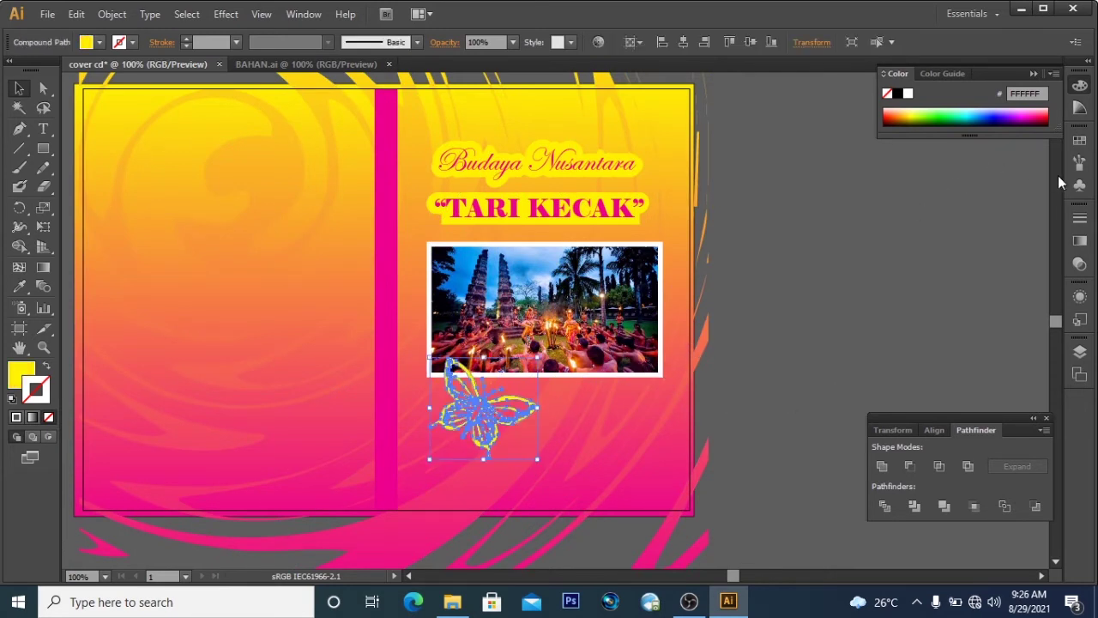
{"action": "left_click", "coordinate": [1079, 247]}
{"action": "left_click", "coordinate": [887, 330]}
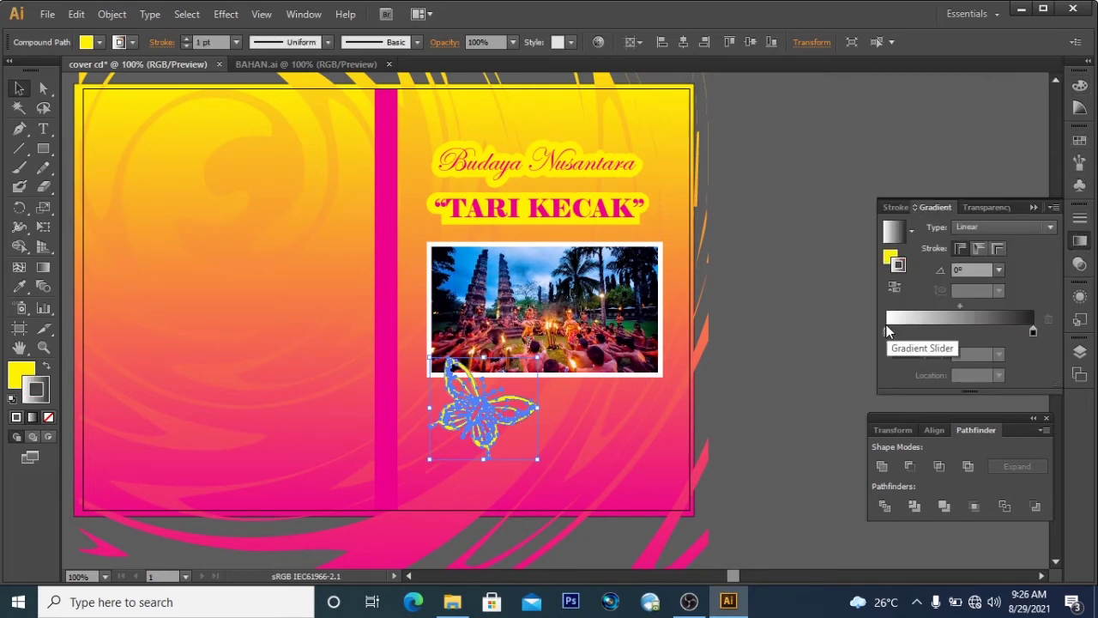
{"action": "double_click", "coordinate": [886, 331]}
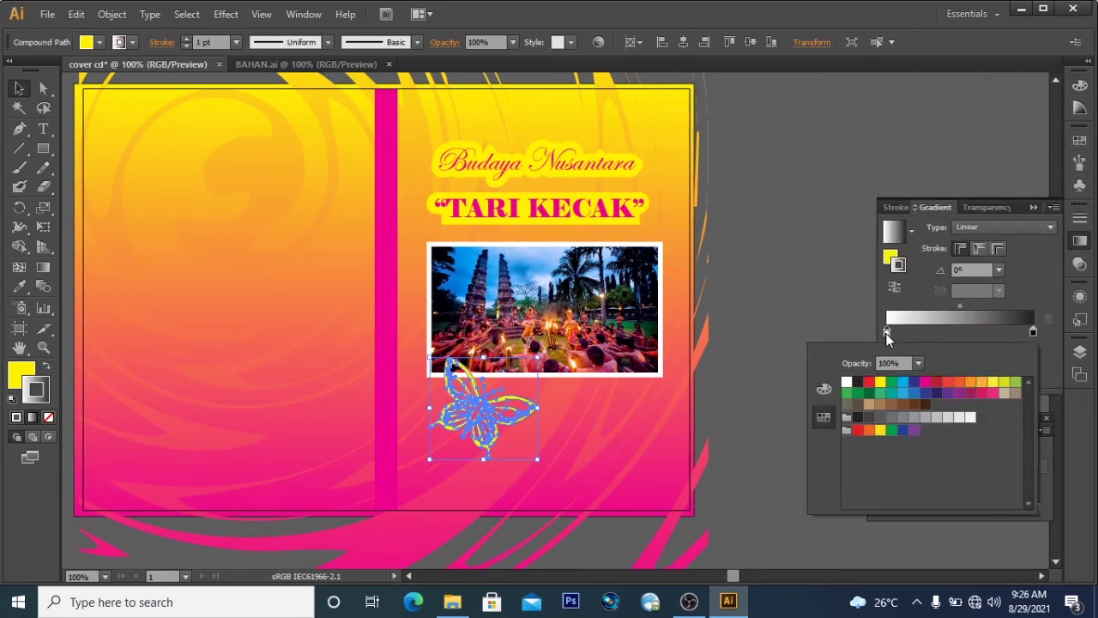
{"action": "left_click", "coordinate": [924, 383]}
{"action": "left_click", "coordinate": [740, 348]}
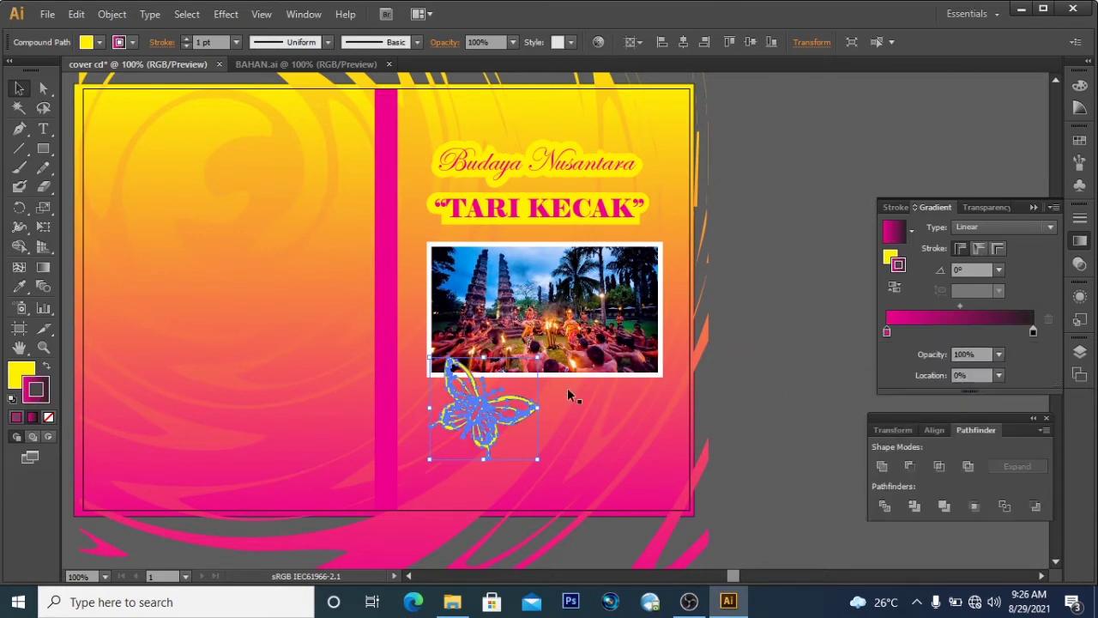
{"action": "left_click", "coordinate": [592, 382]}
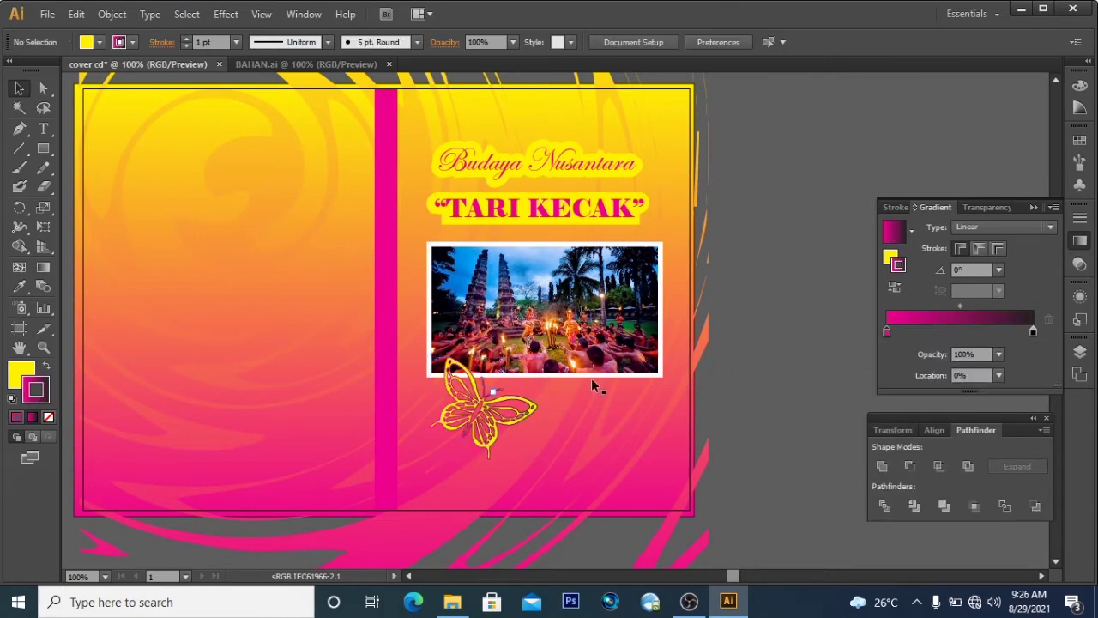
Define a linear fill gradient from magenta to yellow, with the default stroke set to none
{"action": "left_click", "coordinate": [30, 376]}
{"action": "left_click", "coordinate": [38, 393]}
{"action": "left_click", "coordinate": [49, 417]}
{"action": "left_click", "coordinate": [16, 375]}
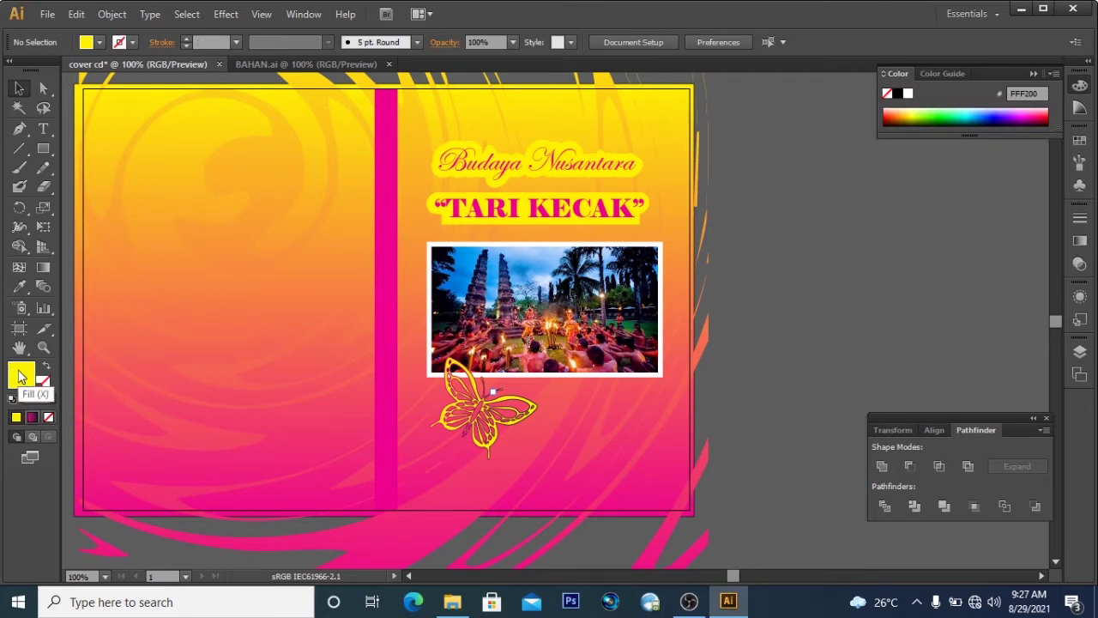
{"action": "left_click", "coordinate": [1080, 143]}
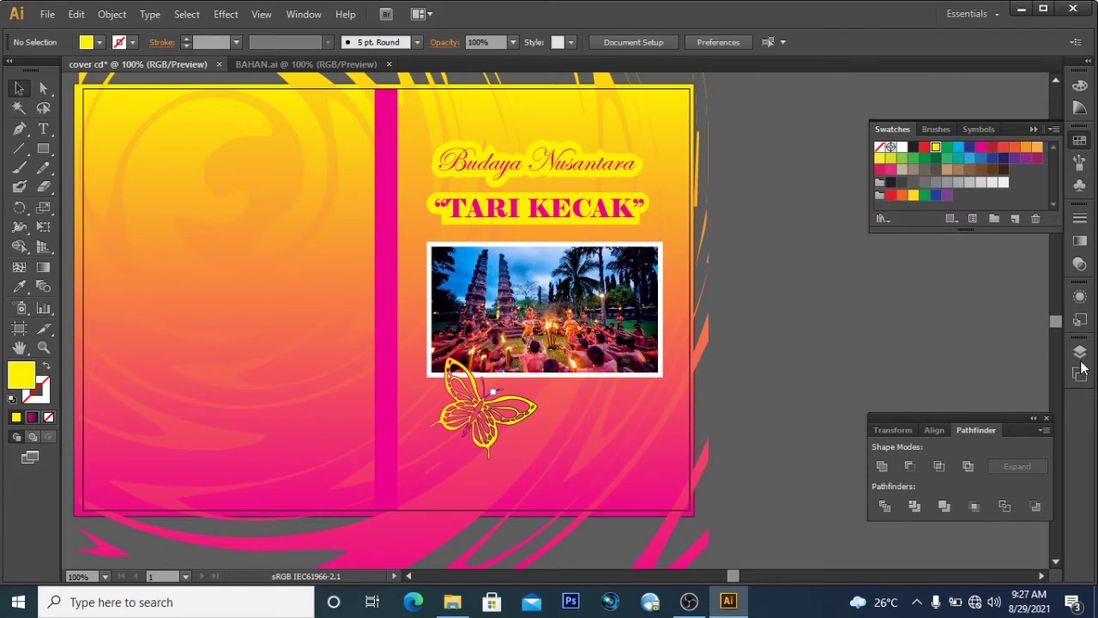
{"action": "left_click", "coordinate": [1081, 241]}
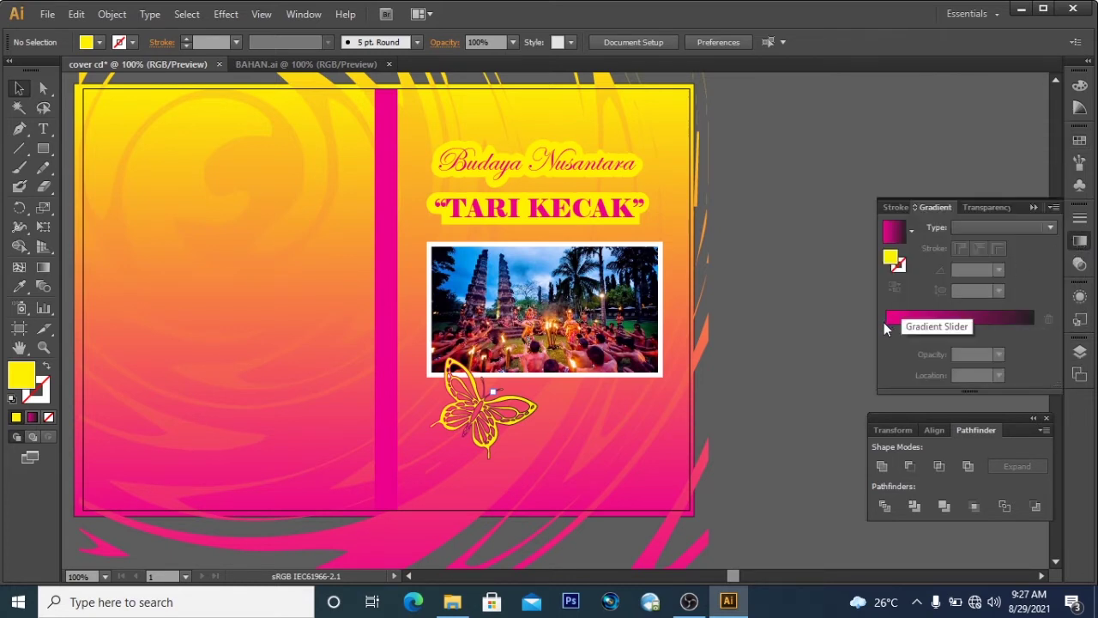
{"action": "left_click", "coordinate": [883, 321]}
{"action": "double_click", "coordinate": [886, 333]}
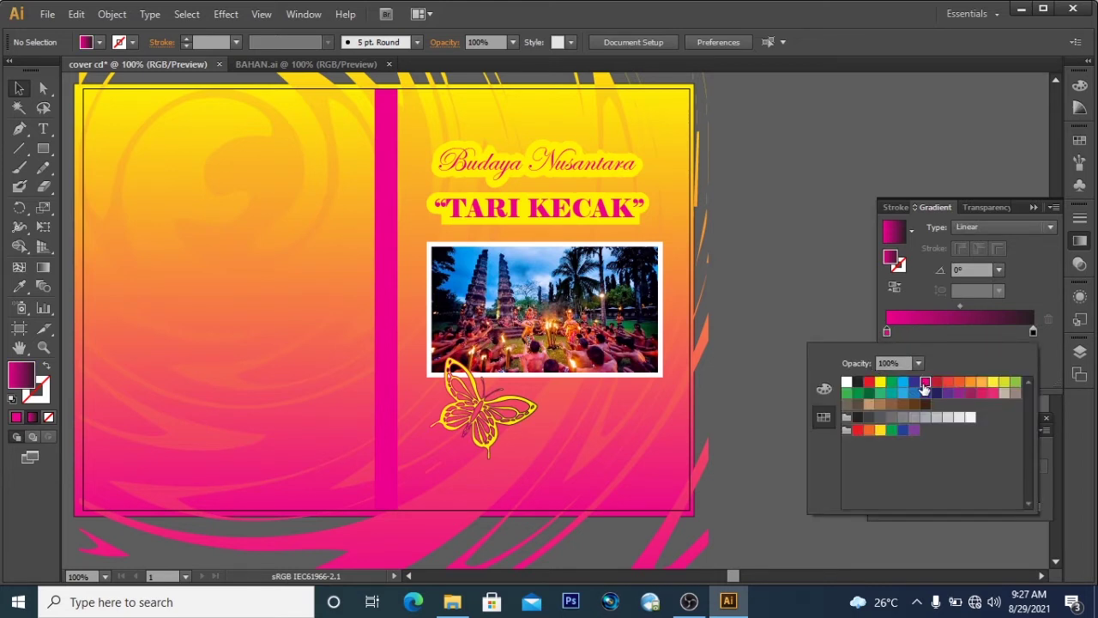
{"action": "left_click", "coordinate": [1033, 333]}
{"action": "double_click", "coordinate": [1033, 333]}
{"action": "left_click", "coordinate": [880, 382]}
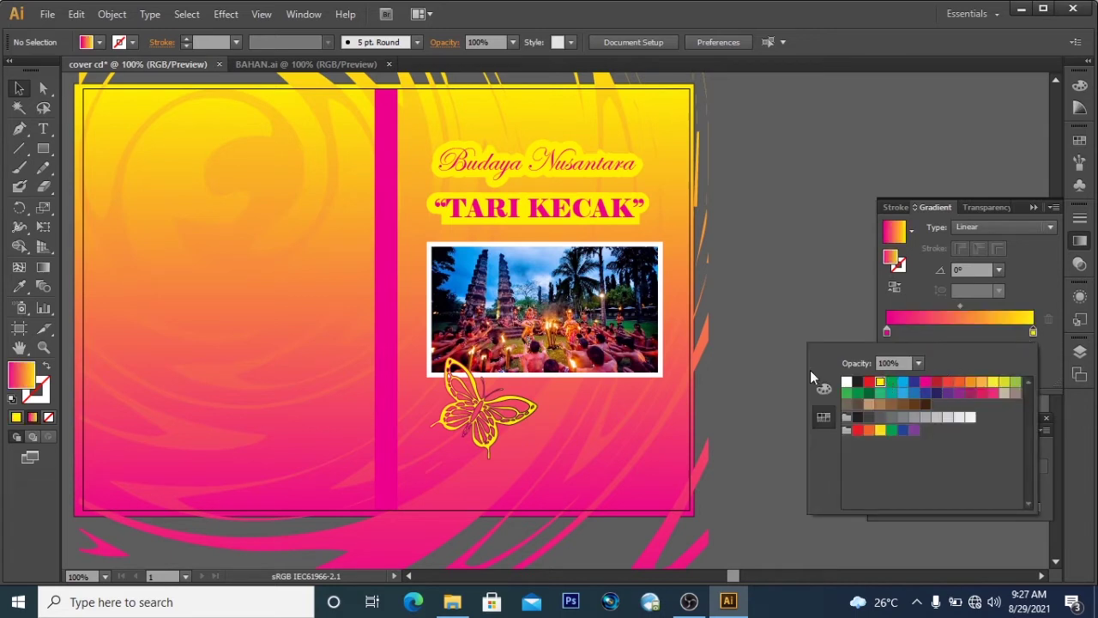
Apply the magenta-to-yellow linear gradient to the butterfly's fill
{"action": "left_click", "coordinate": [493, 405]}
{"action": "left_click", "coordinate": [890, 321]}
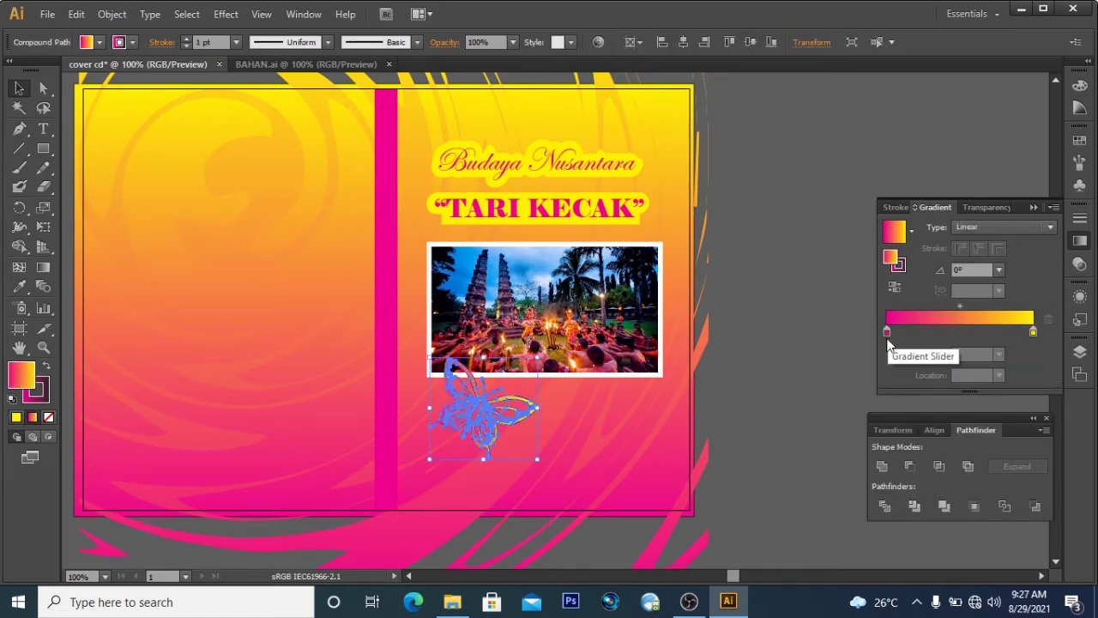
{"action": "left_click", "coordinate": [792, 351]}
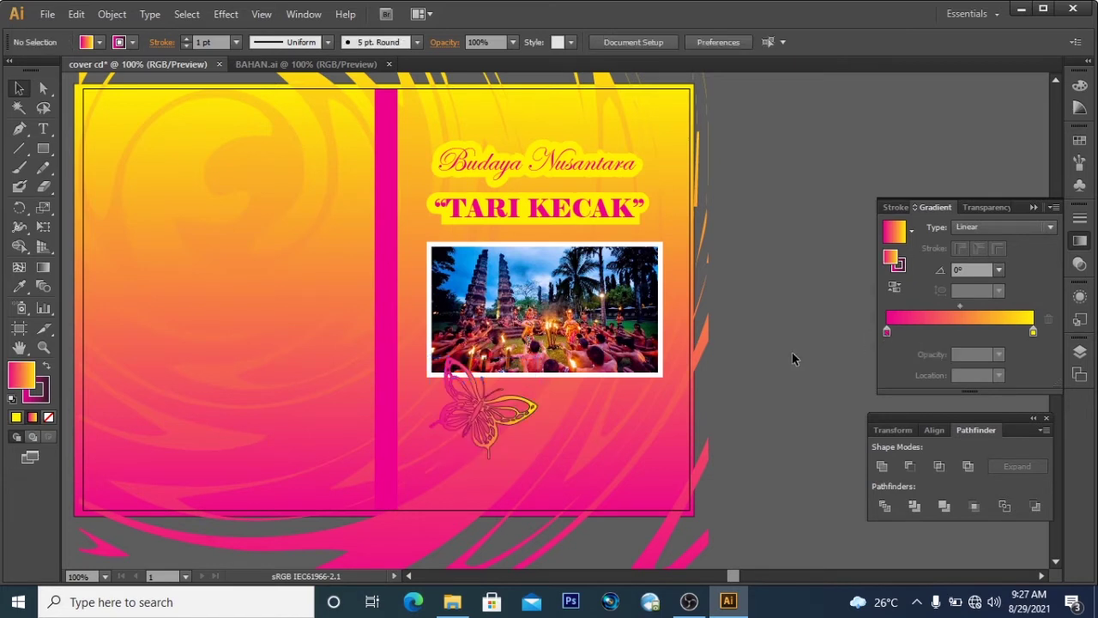
{"action": "left_click", "coordinate": [887, 332]}
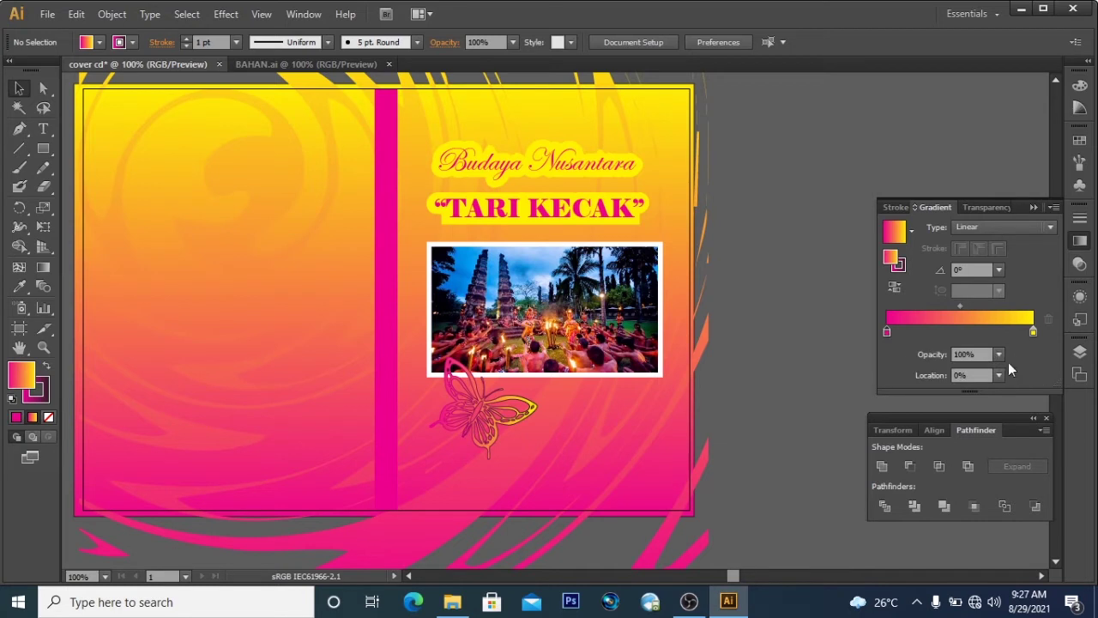
{"action": "left_click", "coordinate": [998, 355]}
{"action": "left_click", "coordinate": [1015, 424]}
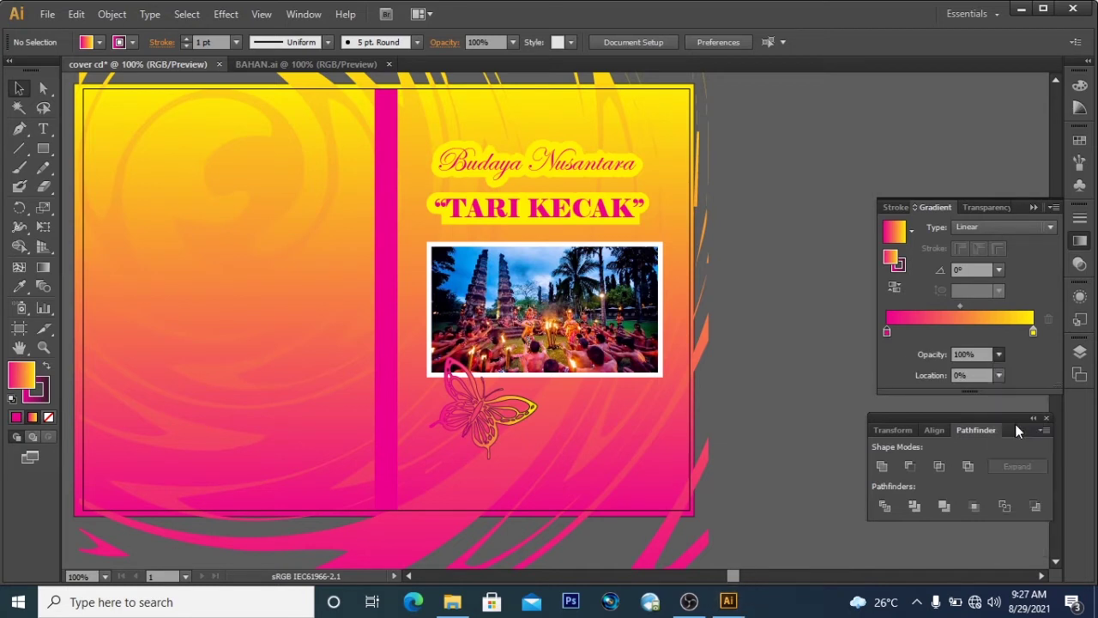
Set the butterfly fill gradient's magenta stop to 40% opacity and its yellow stop to 20% opacity
{"action": "left_click", "coordinate": [502, 416]}
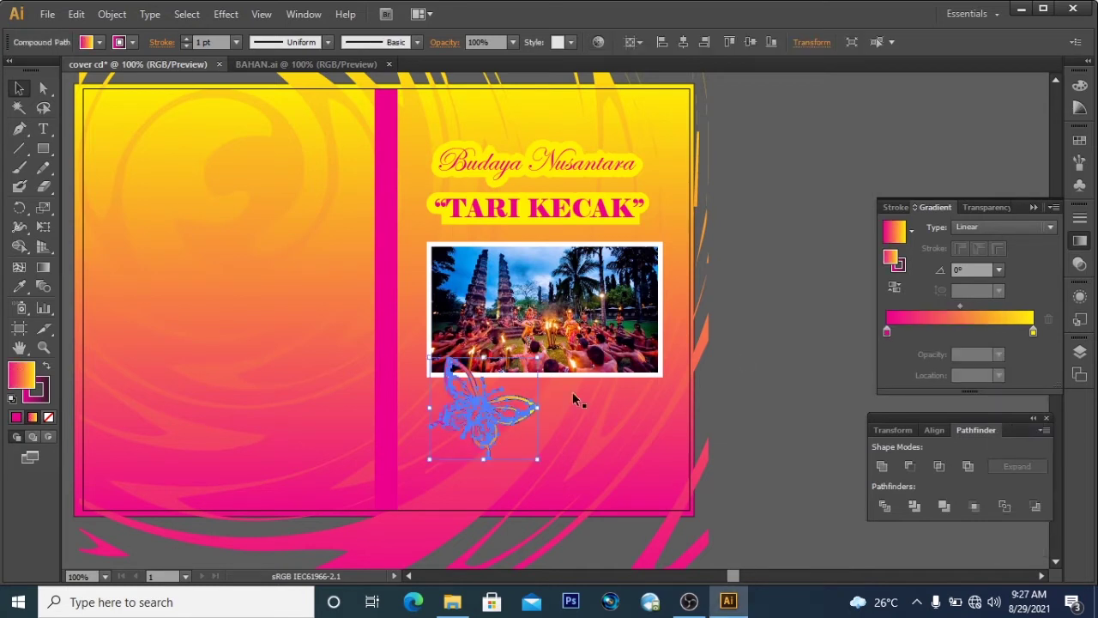
{"action": "left_click", "coordinate": [886, 332]}
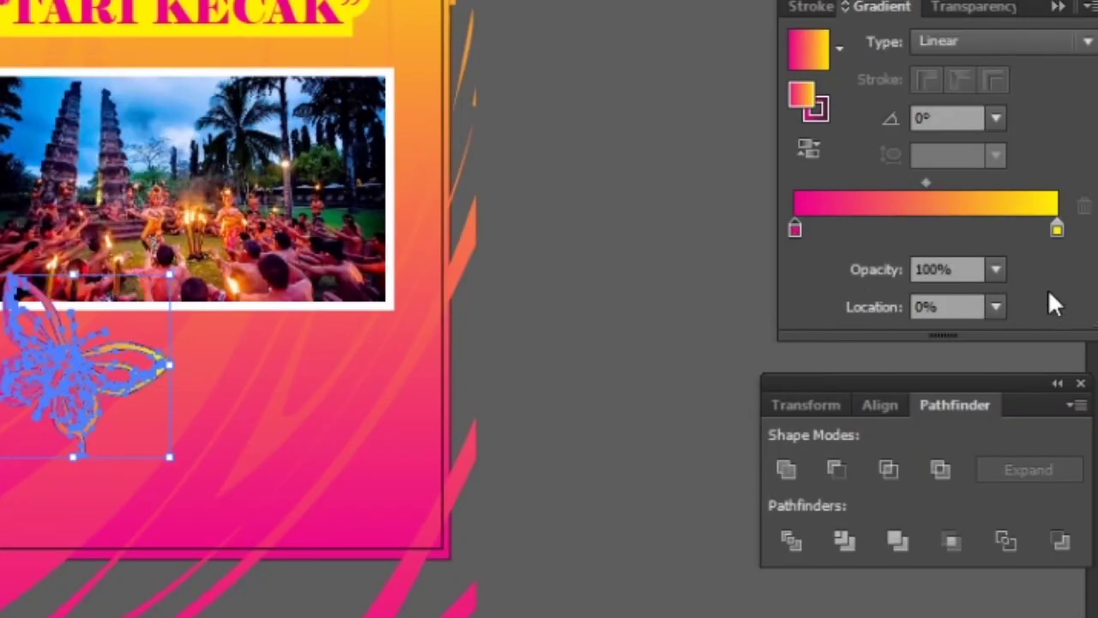
{"action": "left_click", "coordinate": [996, 269]}
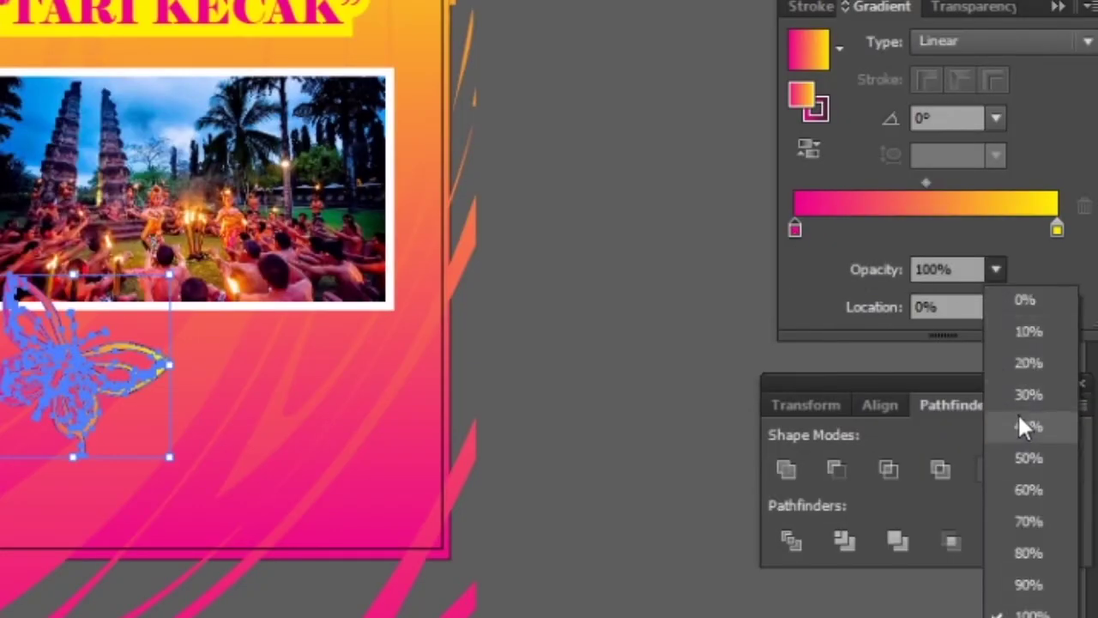
{"action": "left_click", "coordinate": [1023, 423]}
{"action": "left_click", "coordinate": [1056, 228]}
{"action": "left_click", "coordinate": [995, 269]}
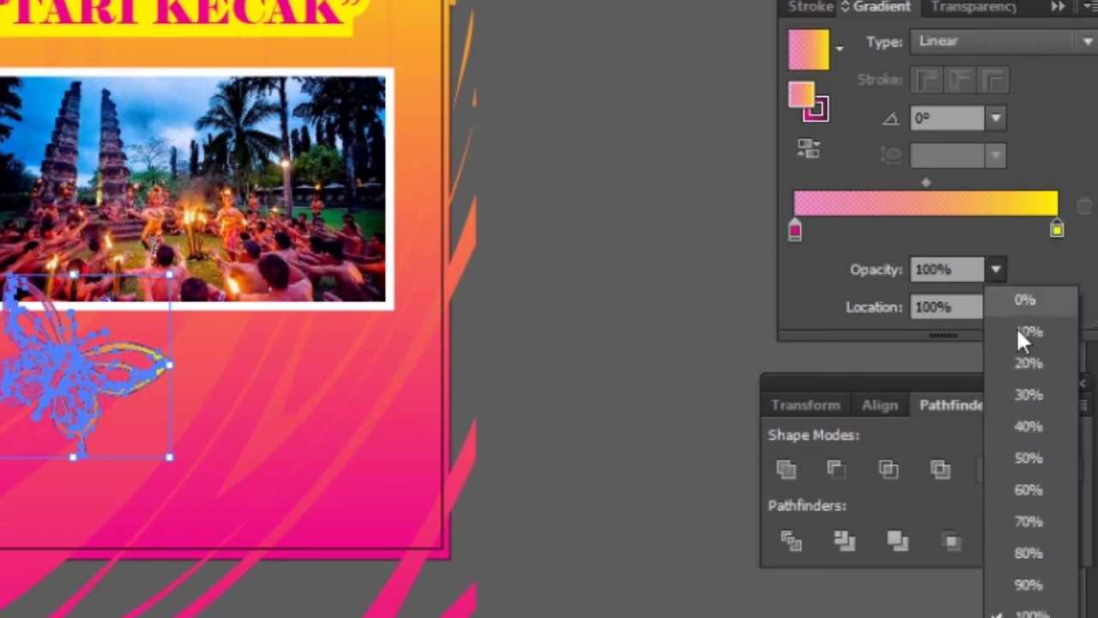
{"action": "left_click", "coordinate": [1024, 363]}
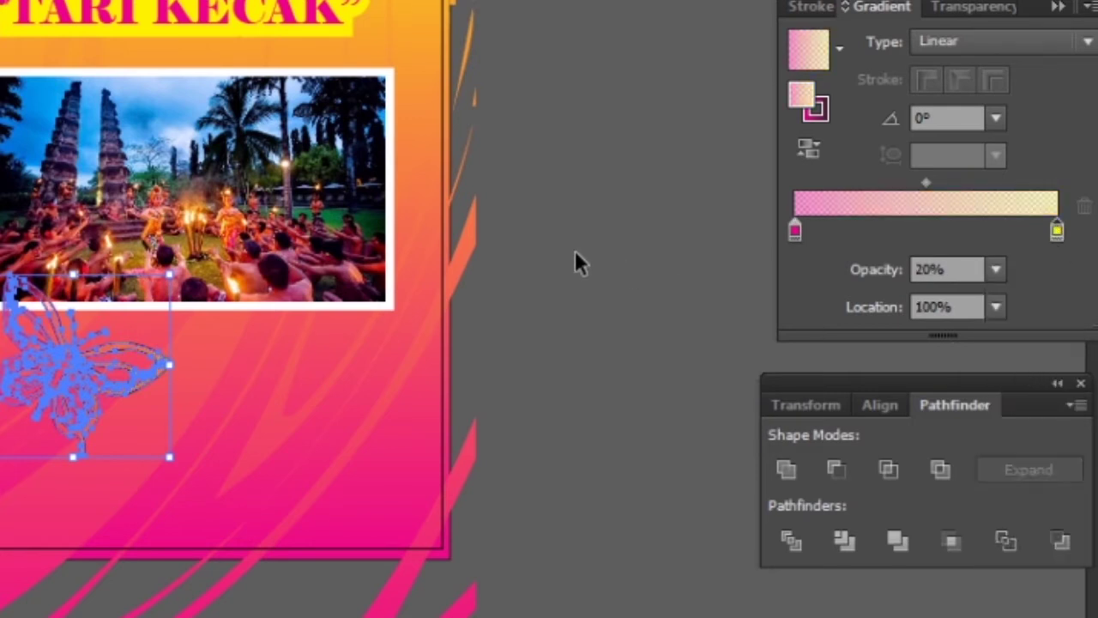
{"action": "left_click", "coordinate": [527, 250]}
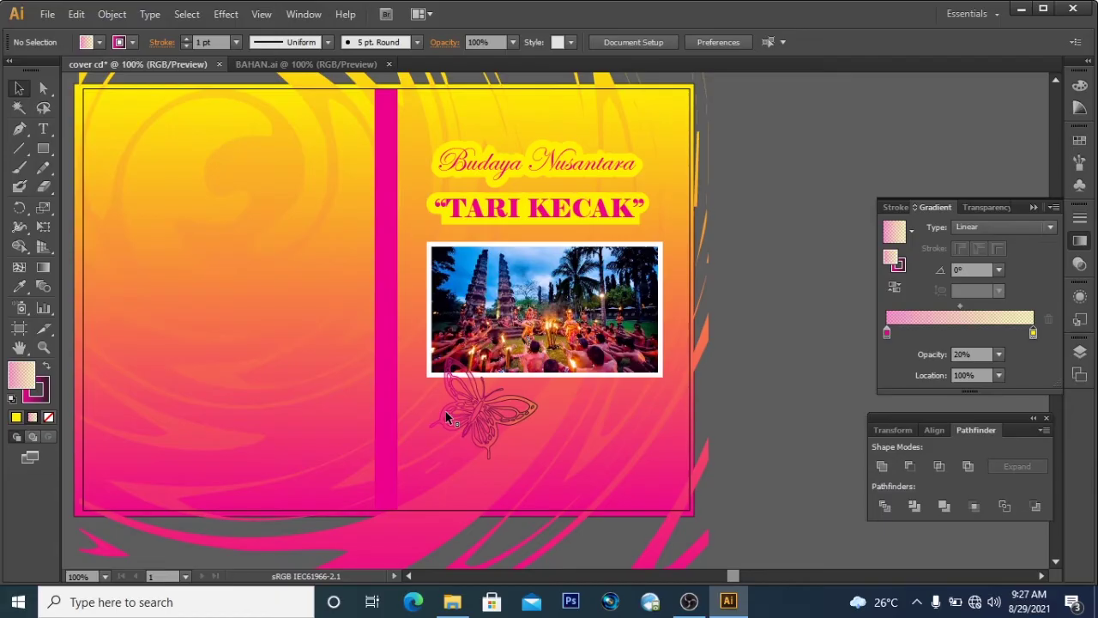
Redirect the butterfly's fill gradient from its lower tip up to its top, at an angle of about 96°
{"action": "left_click", "coordinate": [38, 386]}
{"action": "left_click", "coordinate": [44, 267]}
{"action": "left_click_drag", "start_coordinate": [483, 460], "coordinate": [476, 366]}
{"action": "left_click", "coordinate": [18, 87]}
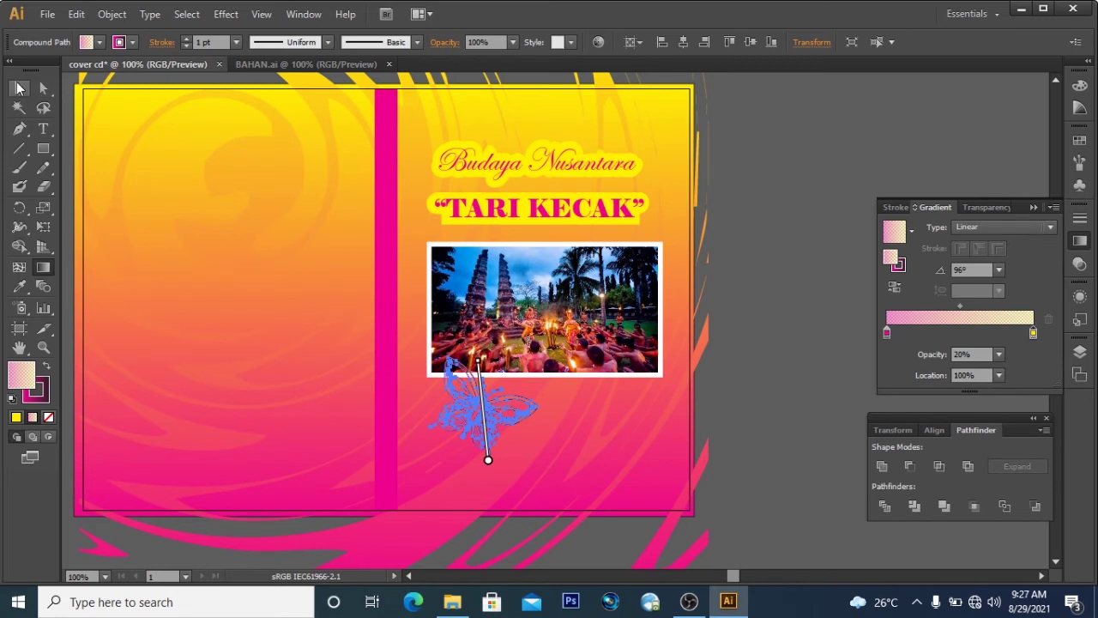
Set the overall opacity of the butterfly below the photo to 40%
{"action": "left_click", "coordinate": [783, 236]}
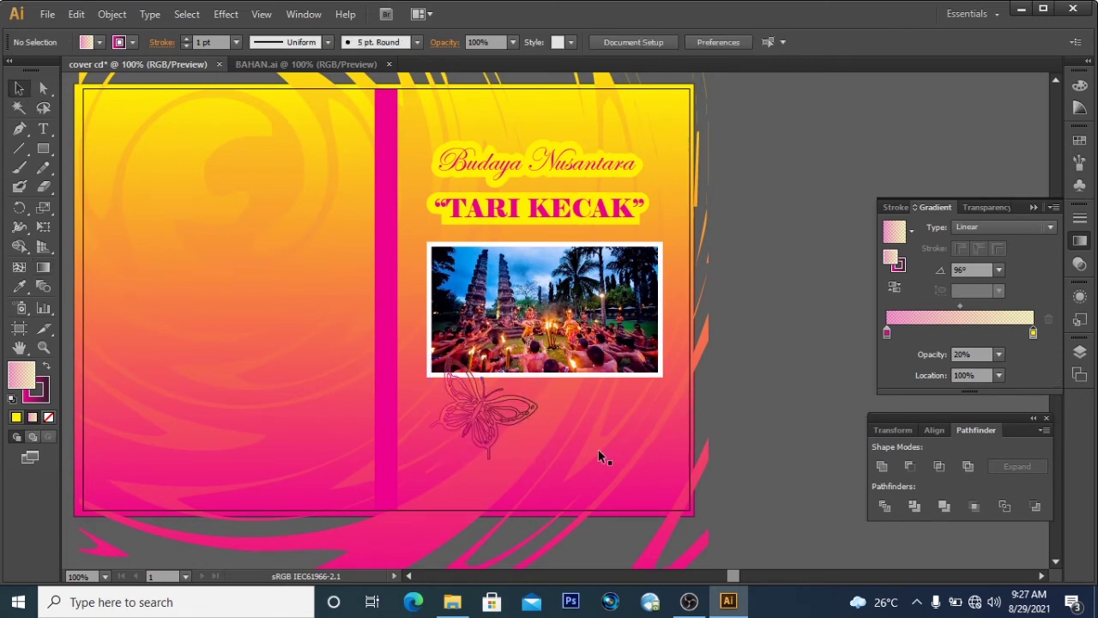
{"action": "left_click", "coordinate": [473, 410]}
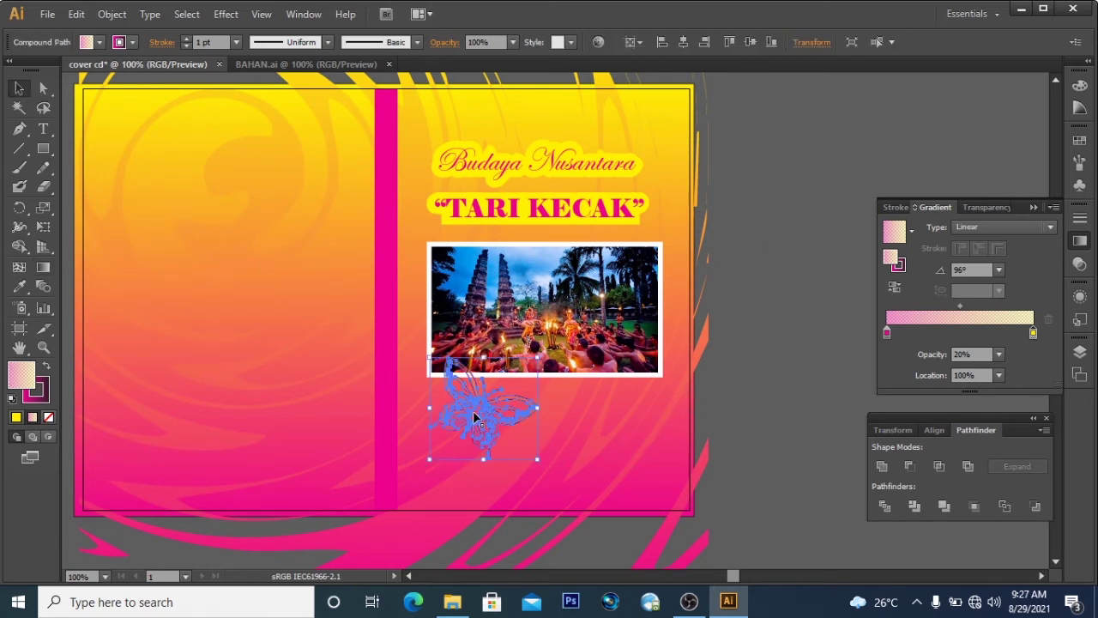
{"action": "left_click", "coordinate": [795, 368]}
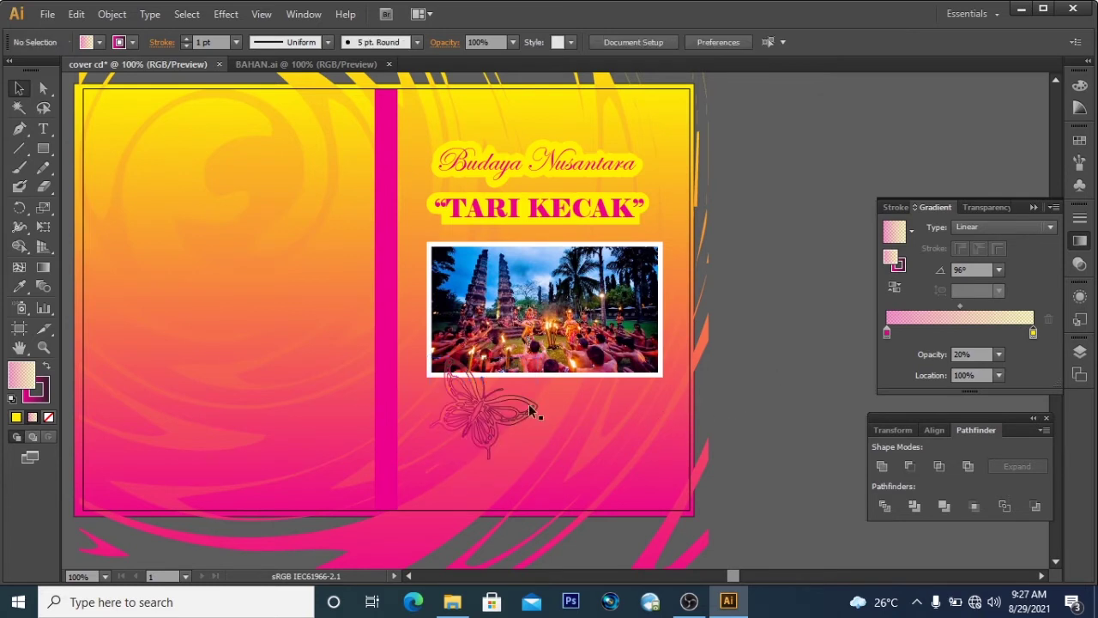
{"action": "left_click", "coordinate": [474, 415]}
{"action": "left_click", "coordinate": [995, 207]}
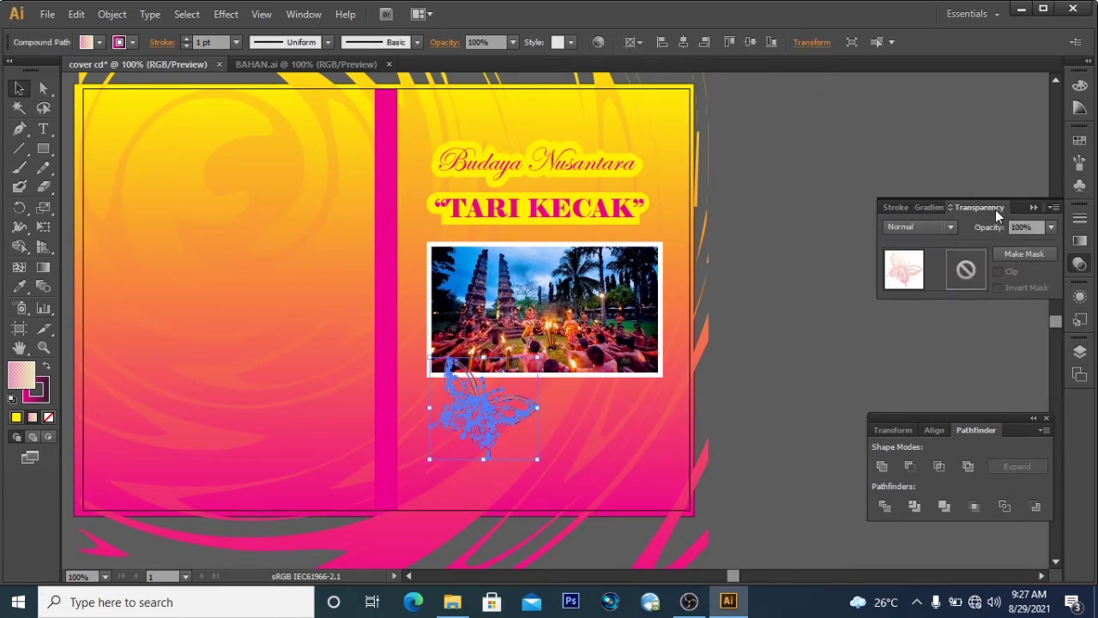
{"action": "left_click", "coordinate": [1051, 227]}
{"action": "left_click", "coordinate": [1029, 315]}
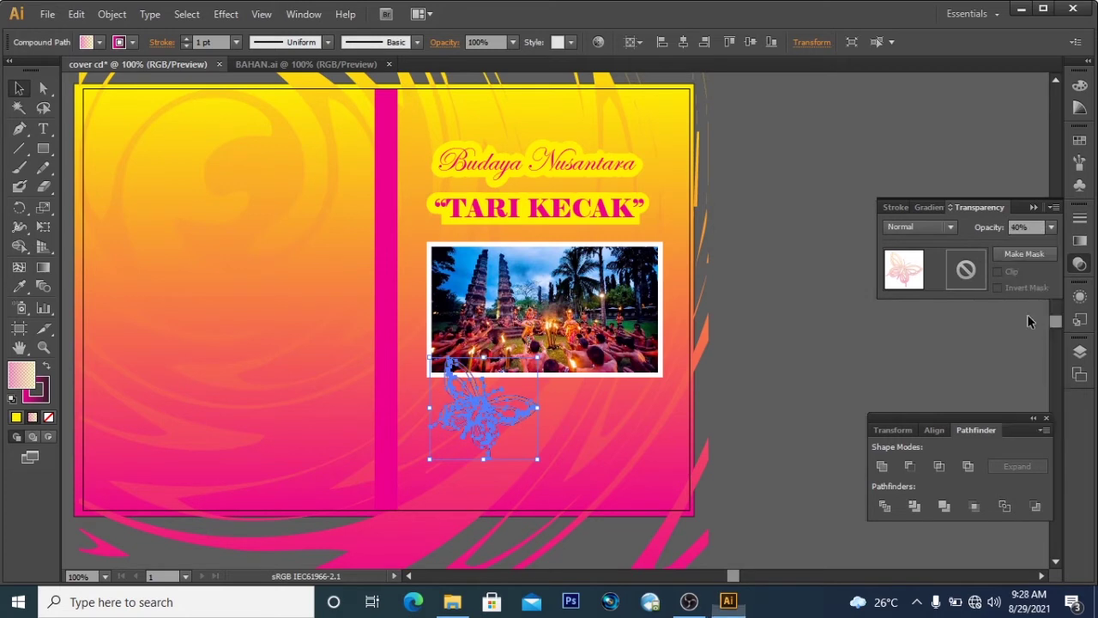
{"action": "left_click", "coordinate": [784, 250]}
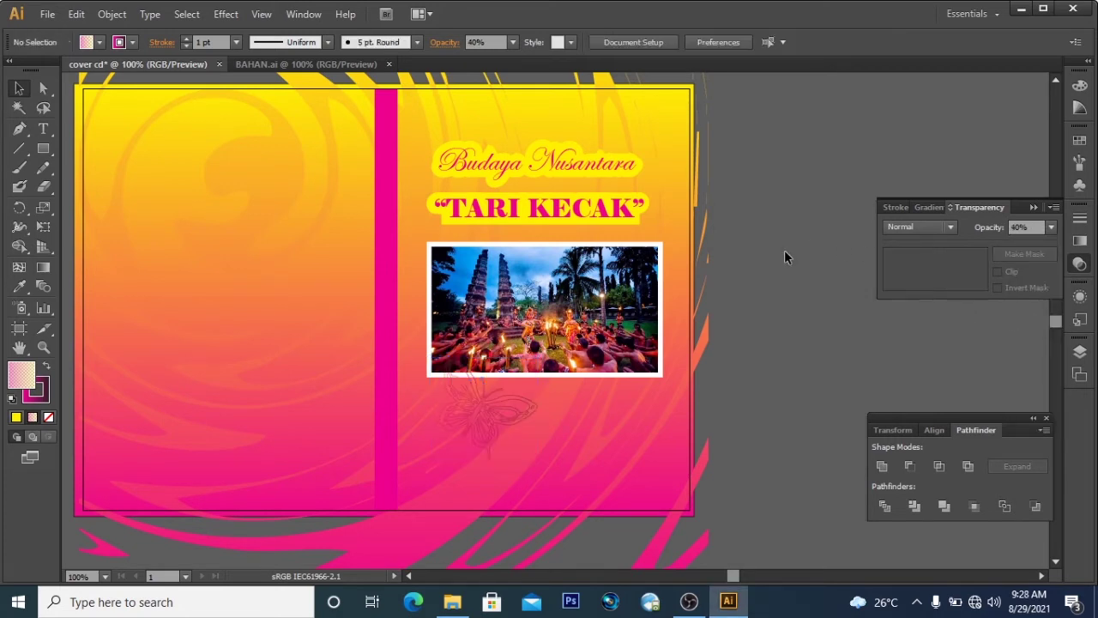
Set the overall opacity of the butterfly below the photo to 60%
{"action": "left_click", "coordinate": [476, 408]}
{"action": "left_click", "coordinate": [1051, 227]}
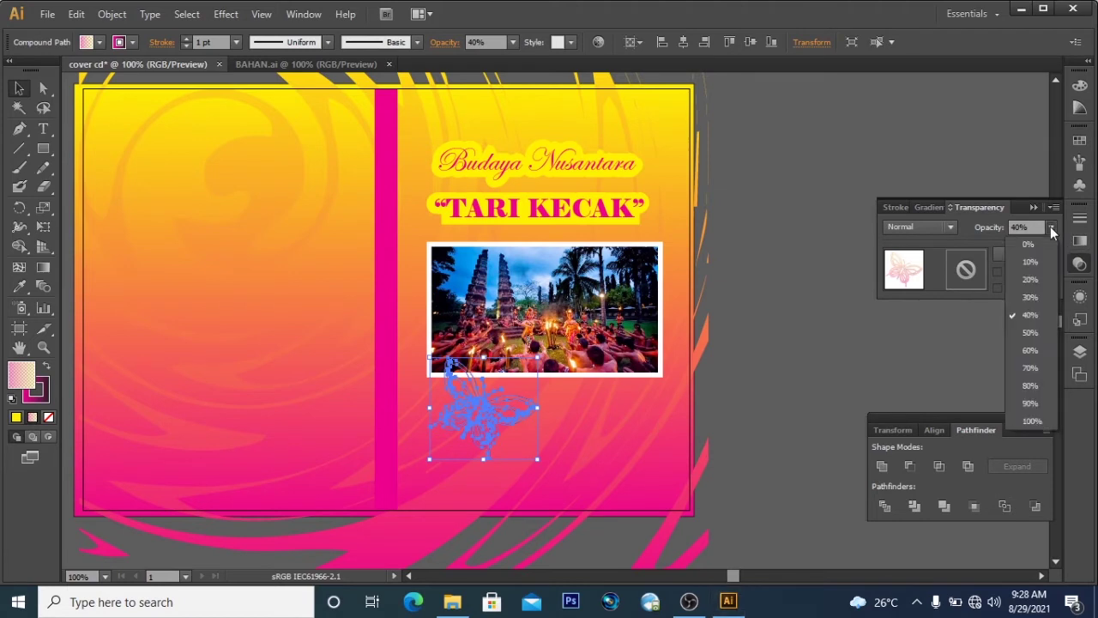
{"action": "left_click", "coordinate": [1029, 348]}
{"action": "left_click", "coordinate": [773, 334]}
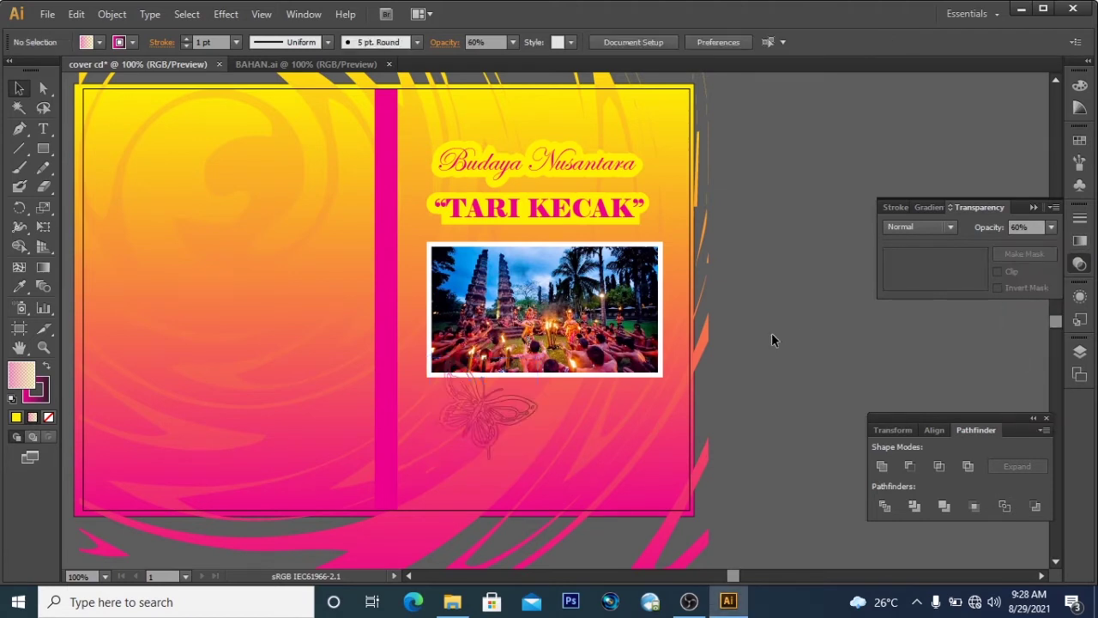
Place a smaller, rotated copy of the butterfly over the photo's lower-right corner
{"action": "left_click", "coordinate": [493, 429]}
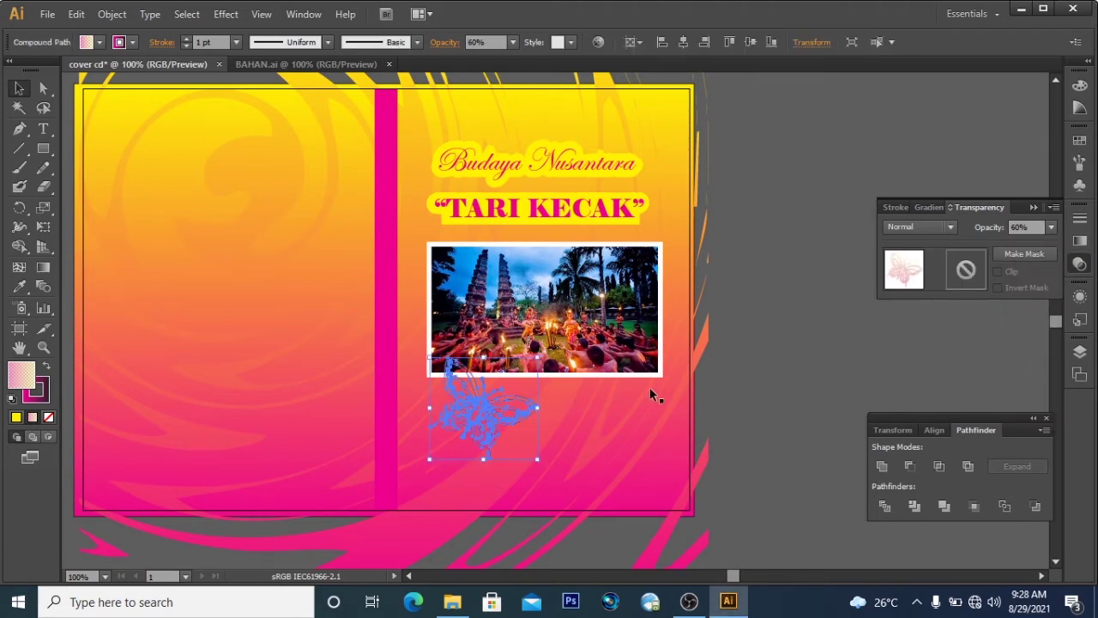
{"action": "left_click_drag", "start_coordinate": [490, 395], "coordinate": [649, 386]}
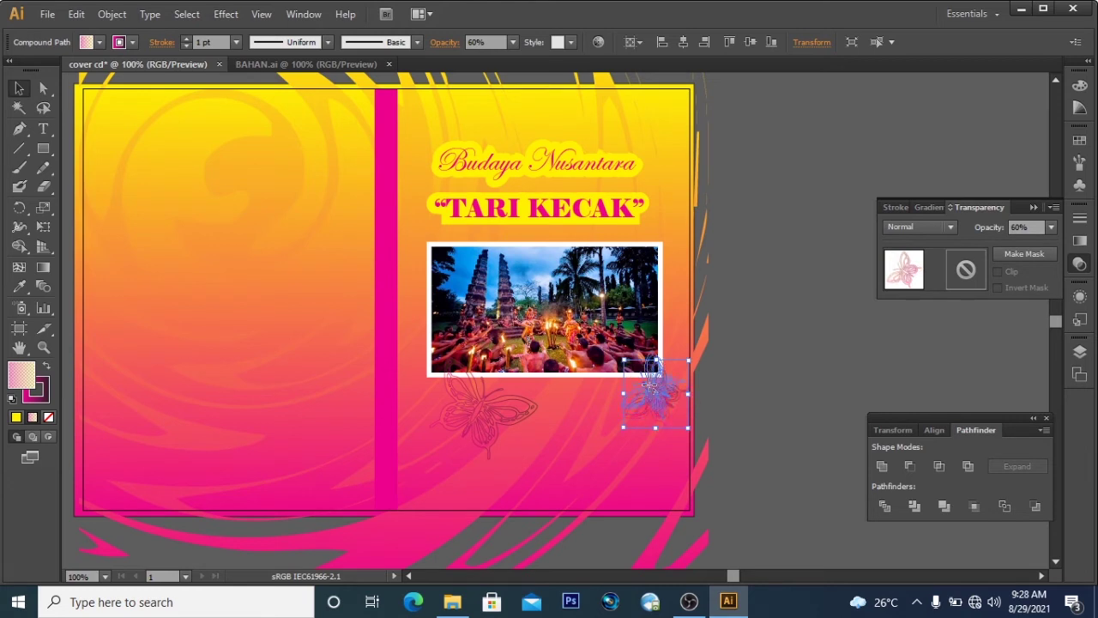
{"action": "left_click", "coordinate": [764, 307]}
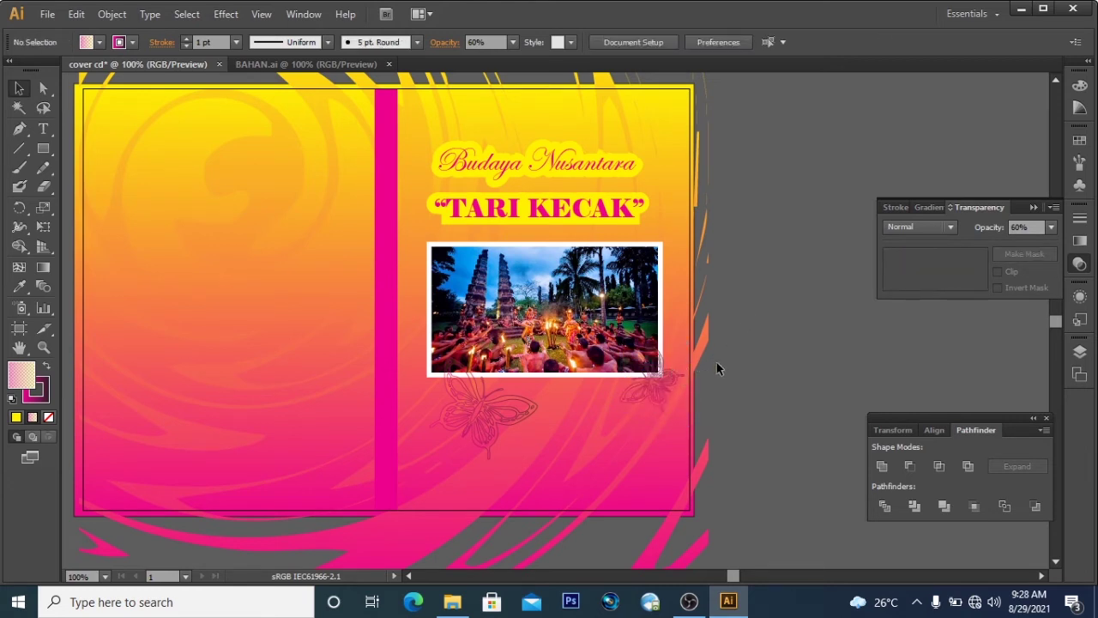
Set the small butterfly's fill gradient to 80% opacity at the magenta stop and 60% at the yellow stop
{"action": "left_click", "coordinate": [652, 386]}
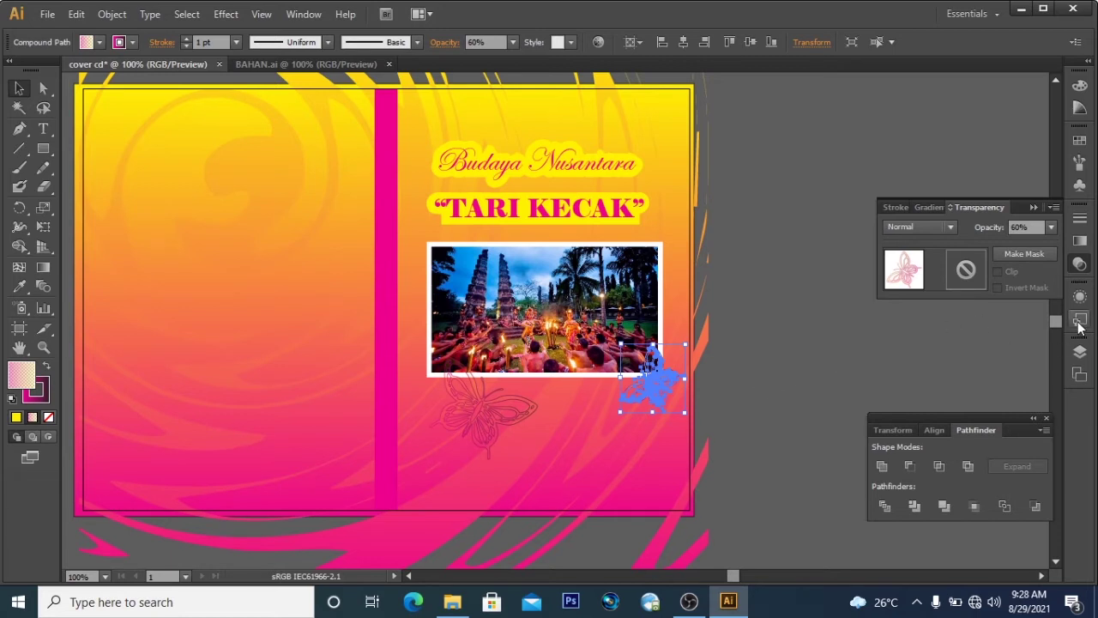
{"action": "left_click", "coordinate": [1080, 241]}
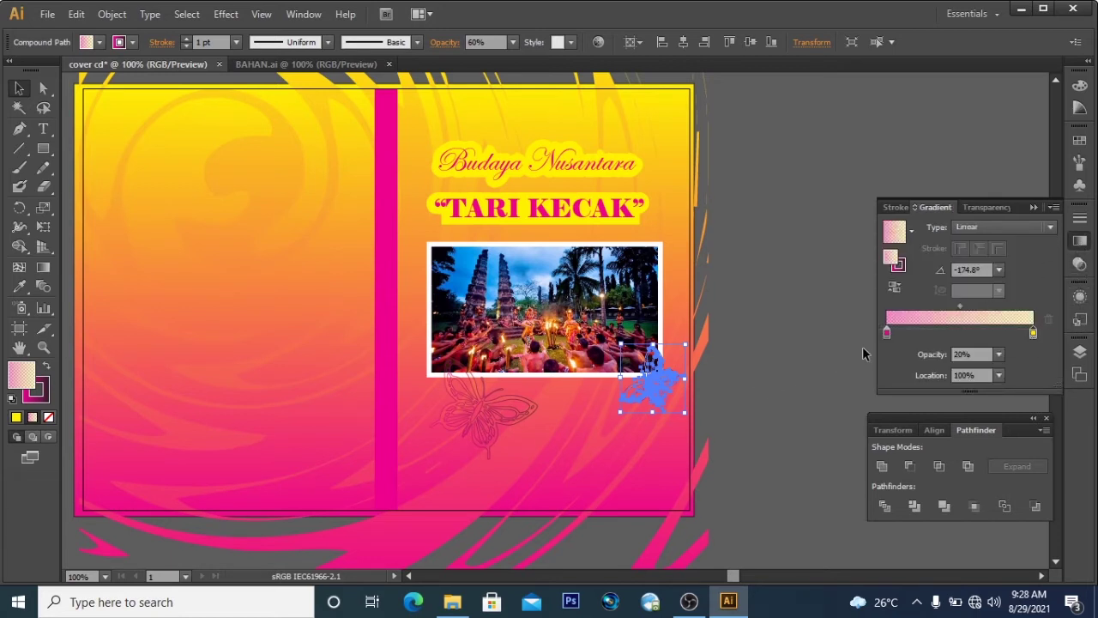
{"action": "double_click", "coordinate": [888, 333]}
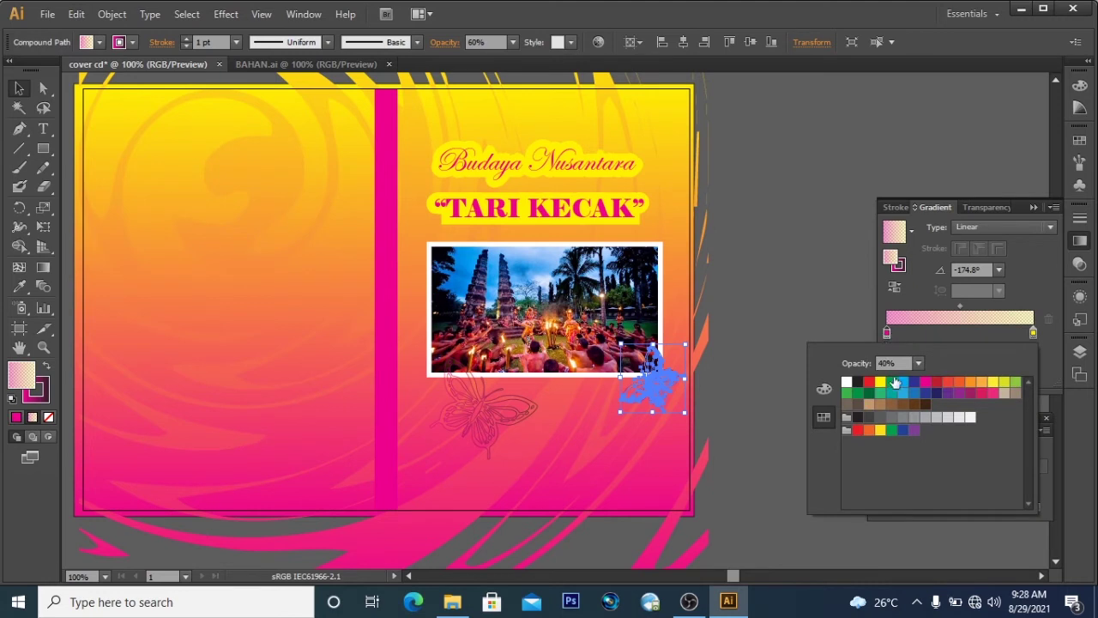
{"action": "left_click", "coordinate": [857, 324]}
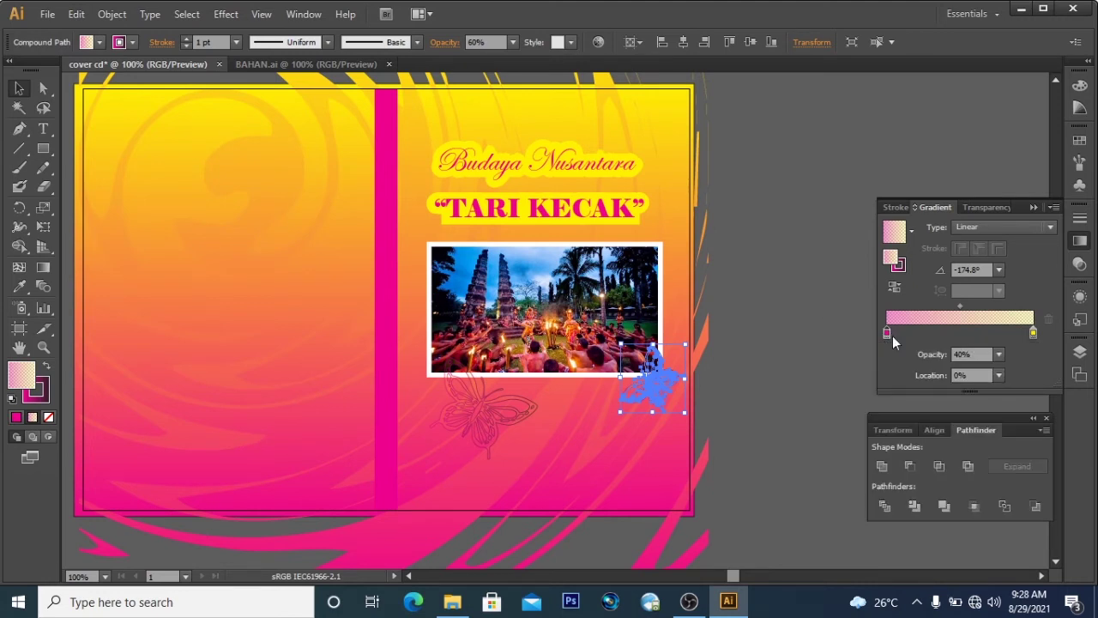
{"action": "left_click", "coordinate": [999, 355]}
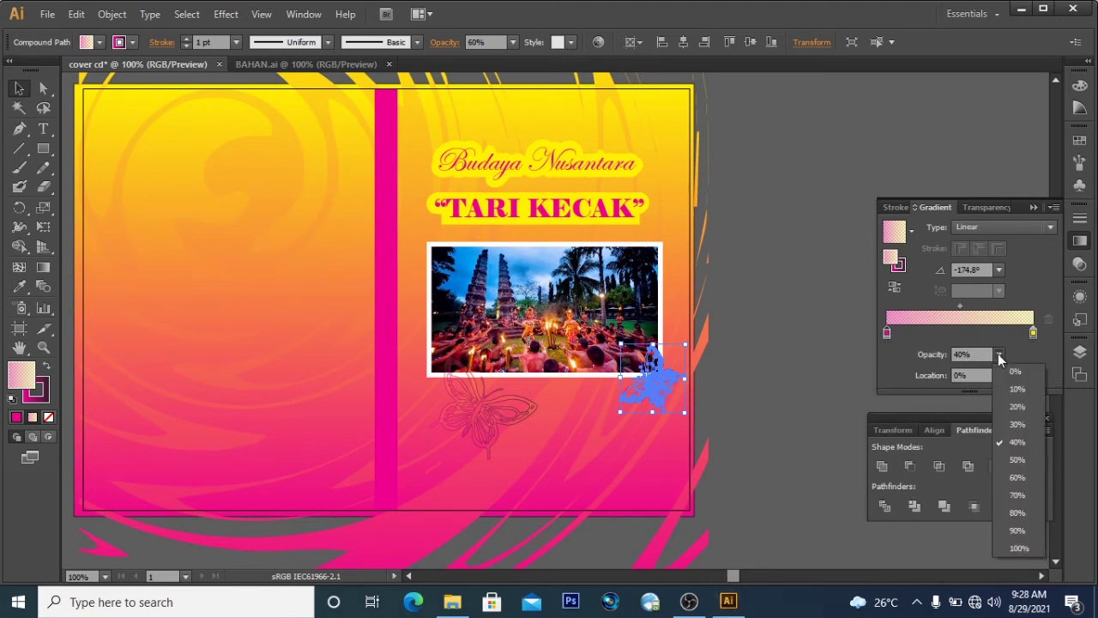
{"action": "left_click", "coordinate": [1016, 512]}
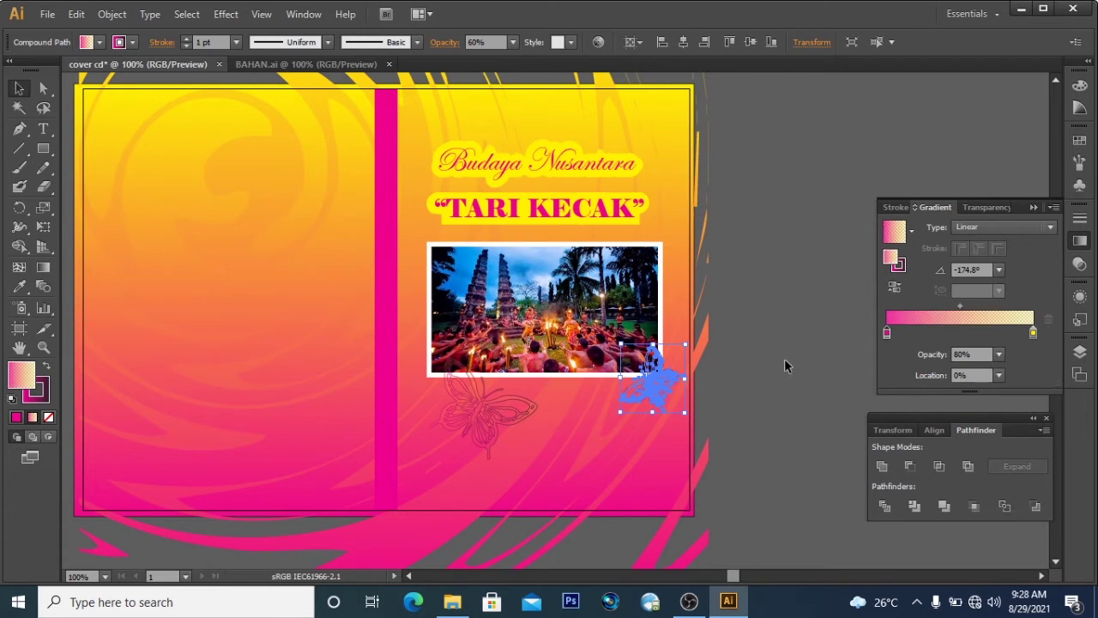
{"action": "double_click", "coordinate": [1033, 332]}
{"action": "left_click", "coordinate": [919, 364]}
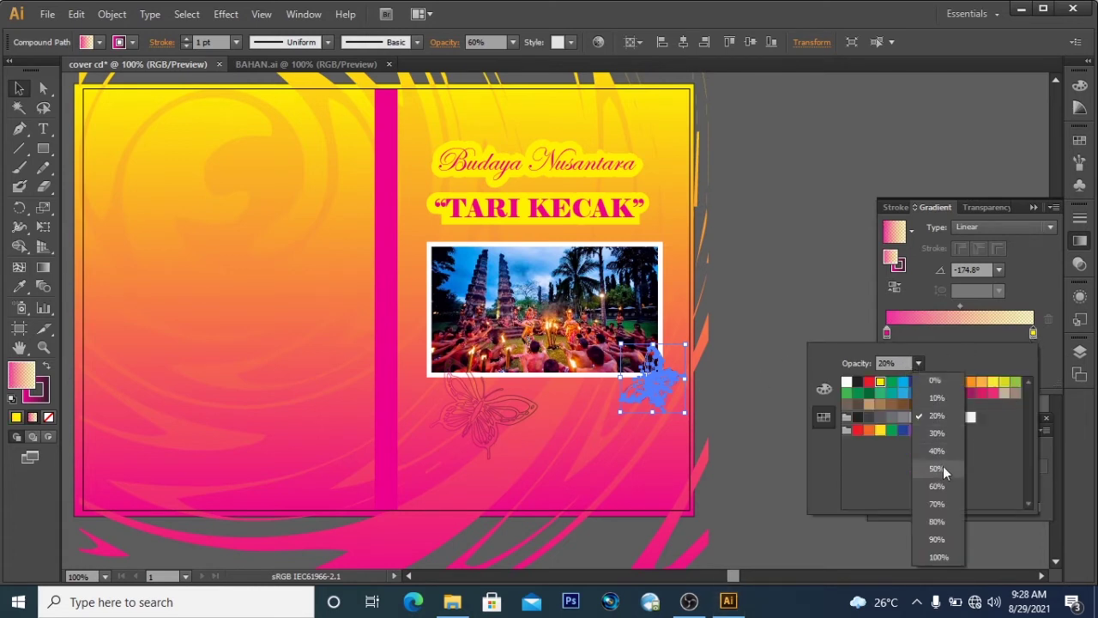
{"action": "left_click", "coordinate": [936, 492]}
{"action": "left_click", "coordinate": [724, 305]}
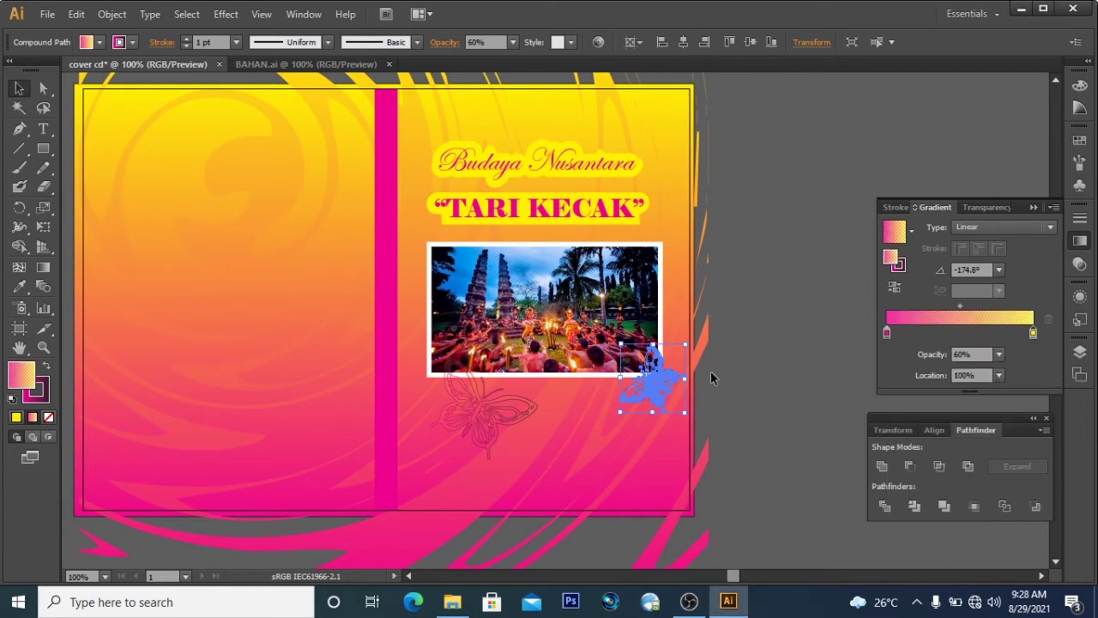
Redirect the small butterfly's fill gradient from below its lower edge up to its upper left, at about 109°
{"action": "left_click", "coordinate": [697, 372]}
{"action": "left_click", "coordinate": [660, 378]}
{"action": "left_click", "coordinate": [45, 270]}
{"action": "left_click_drag", "start_coordinate": [668, 419], "coordinate": [639, 349]}
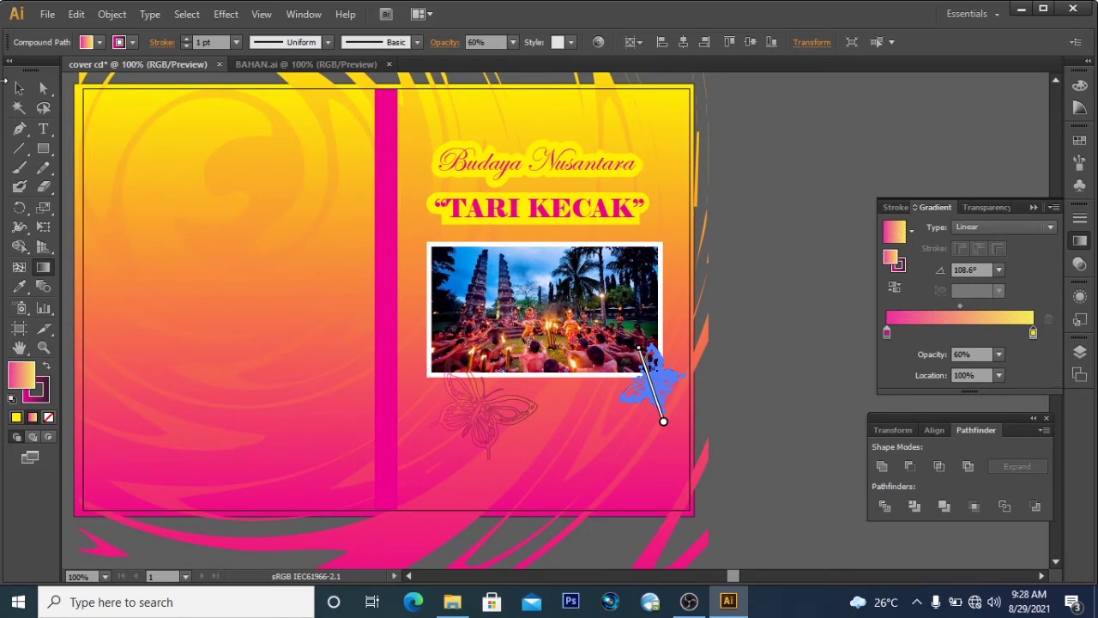
{"action": "left_click", "coordinate": [19, 88]}
Place another rotated copy of the small butterfly over the photo's upper-right corner
{"action": "left_click", "coordinate": [169, 179]}
{"action": "key", "text": "ctrl+v"}
{"action": "left_click", "coordinate": [753, 251]}
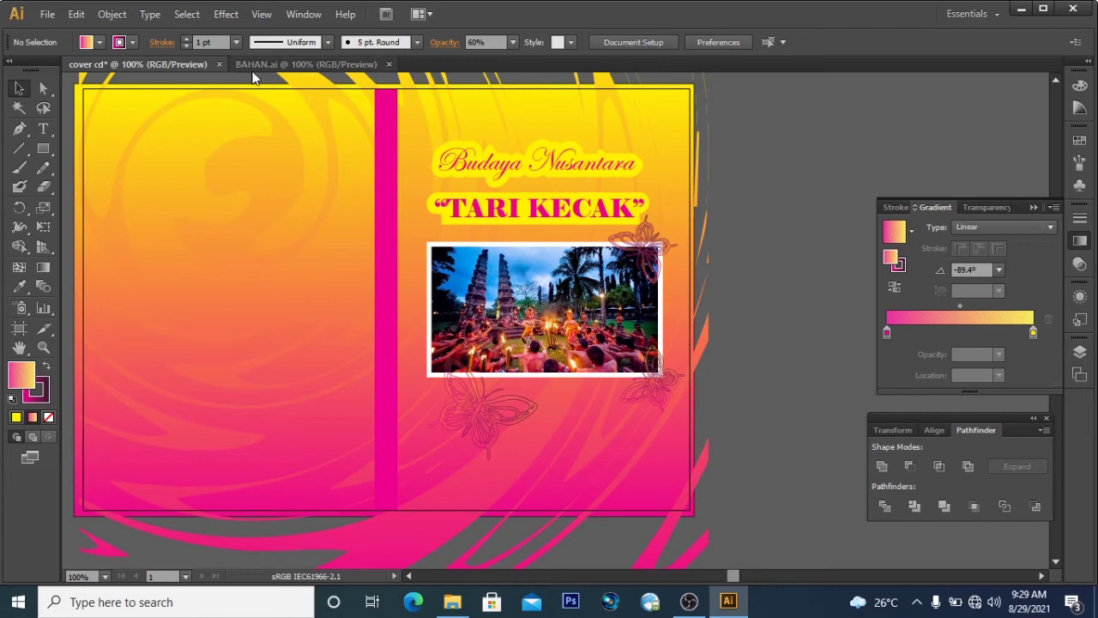
Copy the sunflower from BAHAN.ai into the cover document and place it over the front cover's lower-right corner
{"action": "left_click", "coordinate": [292, 65]}
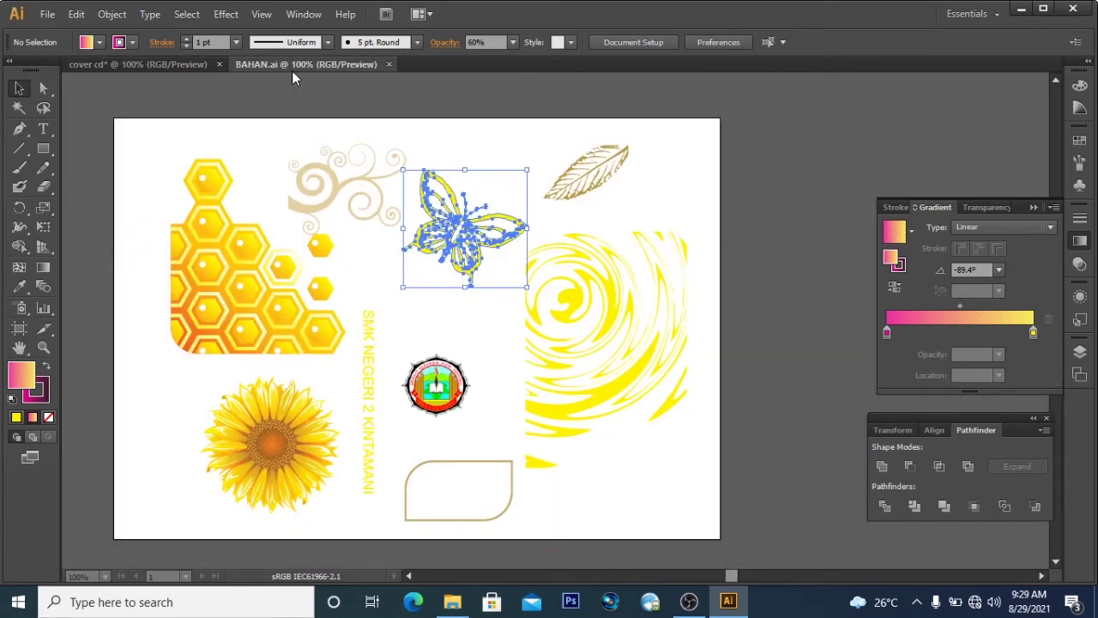
{"action": "left_click", "coordinate": [283, 424]}
{"action": "left_click_drag", "start_coordinate": [271, 433], "coordinate": [289, 184]}
{"action": "left_click_drag", "start_coordinate": [637, 474], "coordinate": [659, 479]}
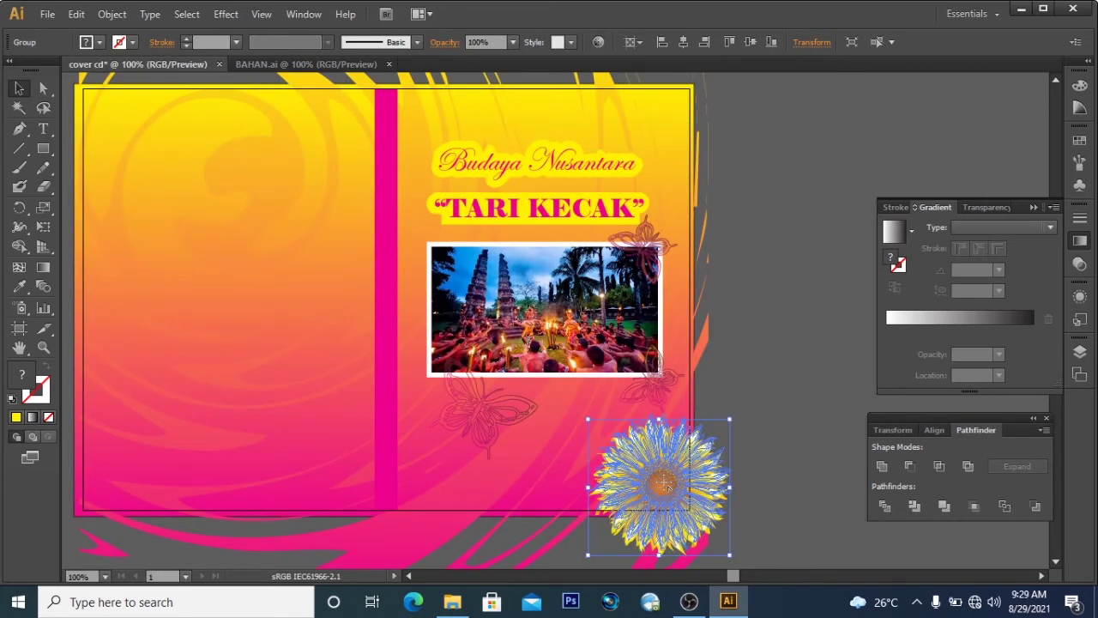
{"action": "left_click", "coordinate": [772, 309]}
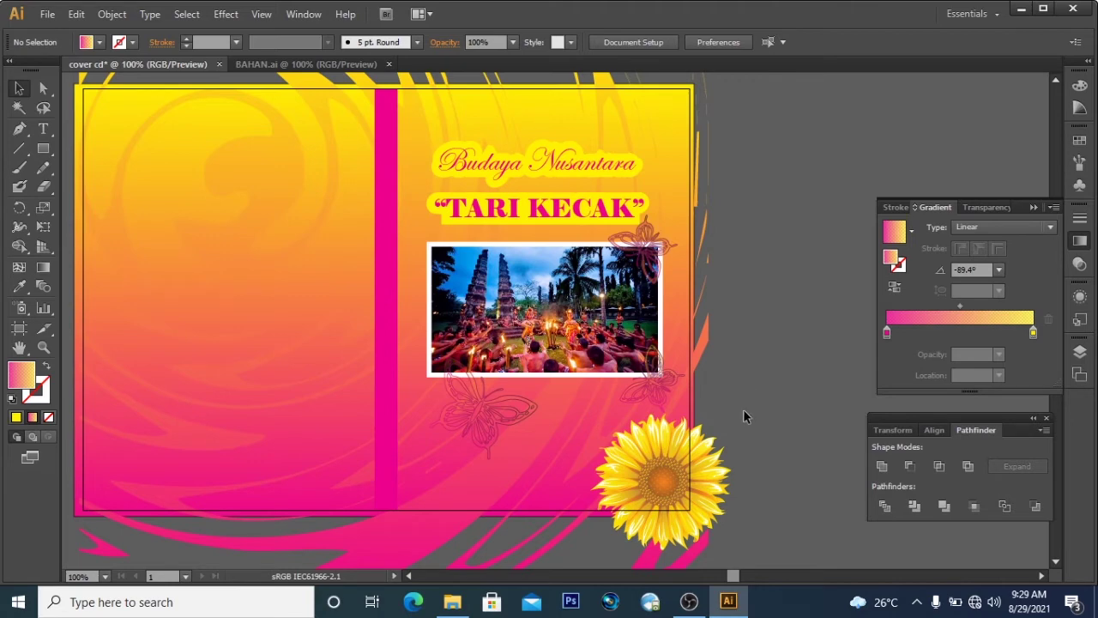
Adjust the sunflower's position so it overlaps the front cover's lower-right corner
{"action": "left_click_drag", "start_coordinate": [652, 482], "coordinate": [663, 498]}
{"action": "left_click", "coordinate": [830, 372]}
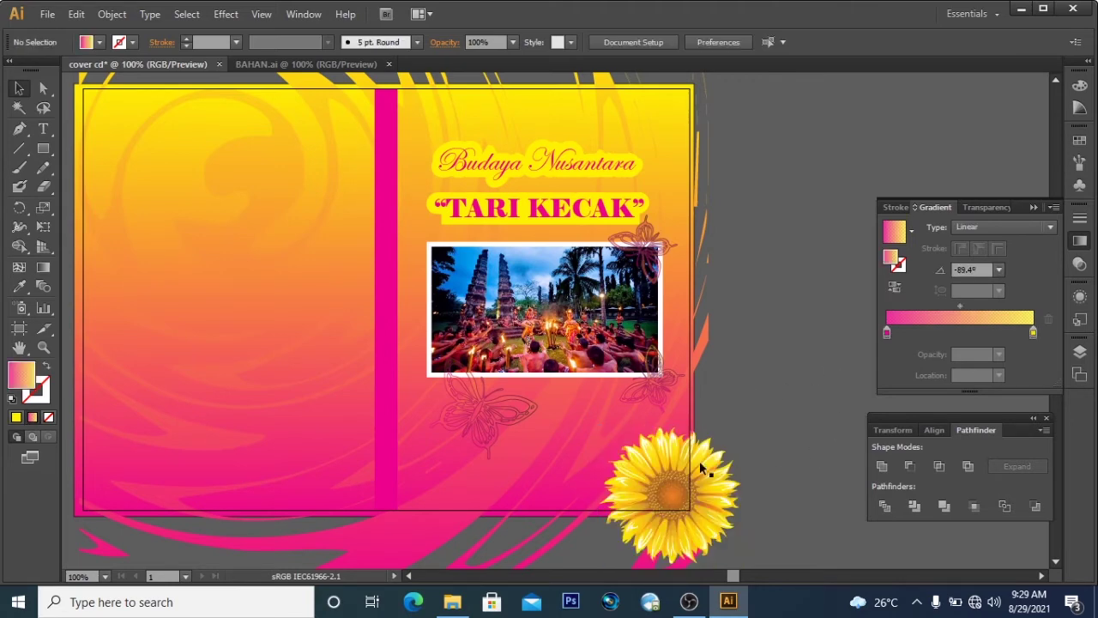
{"action": "left_click", "coordinate": [652, 480]}
{"action": "left_click", "coordinate": [794, 415]}
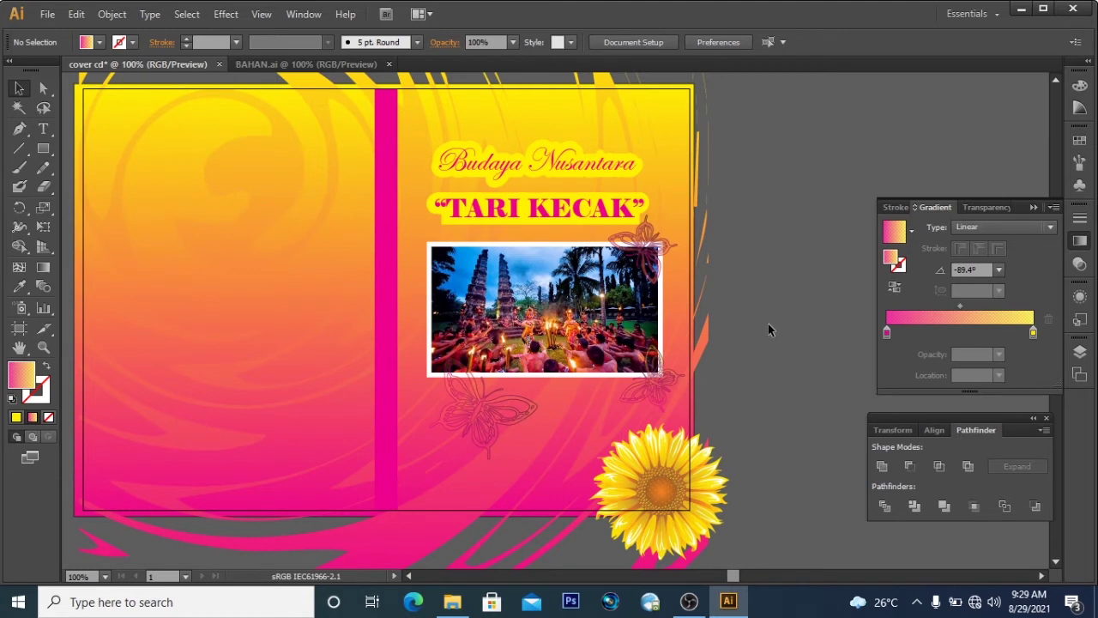
Add a "By :" credit line with the author's name in the empty area beside the front cover
{"action": "left_click", "coordinate": [43, 128]}
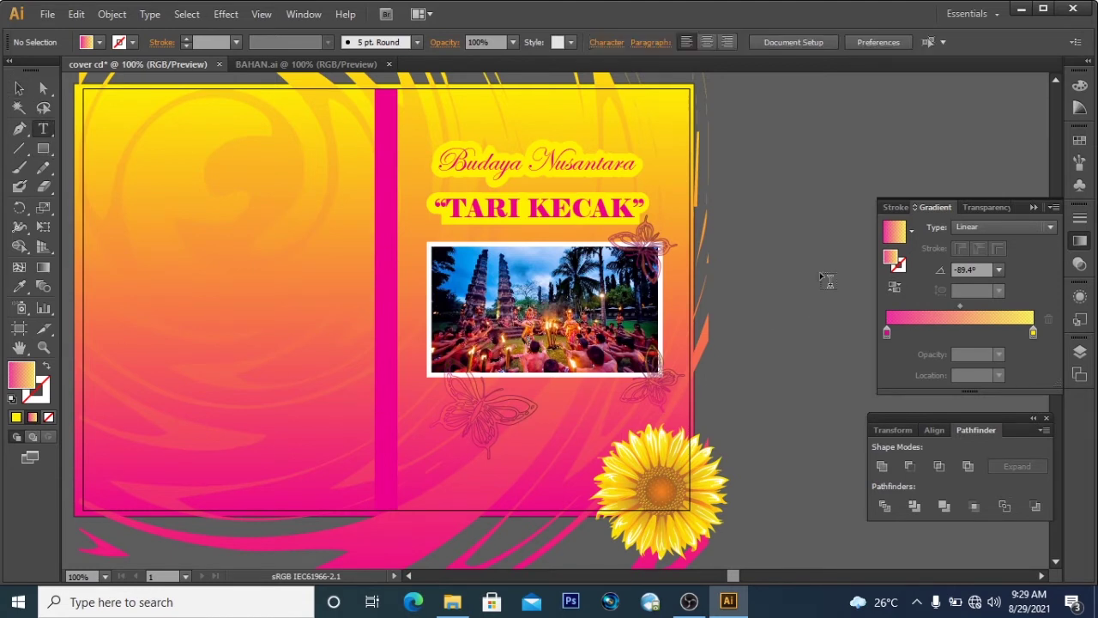
{"action": "left_click", "coordinate": [790, 145]}
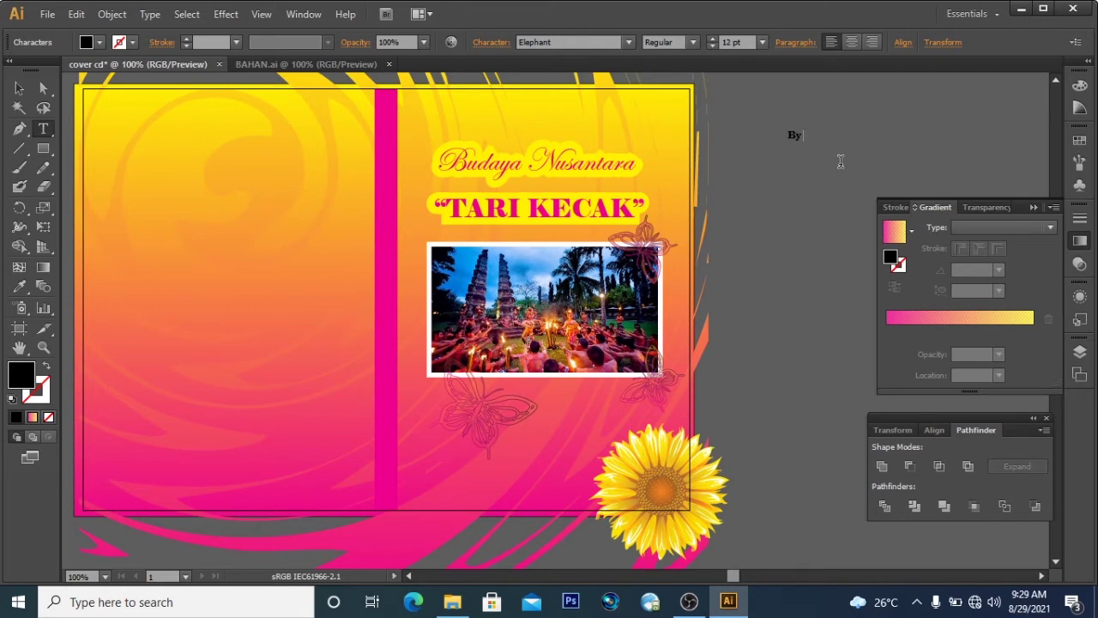
{"action": "type", "text": "By : Roynaya"}
{"action": "left_click", "coordinate": [20, 89]}
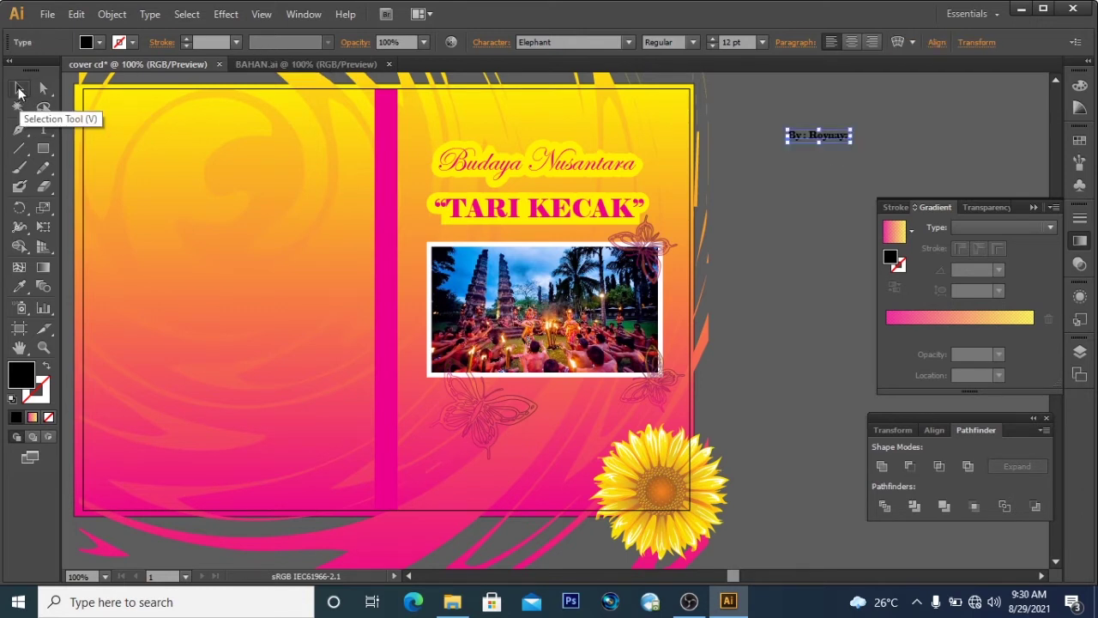
{"action": "left_click", "coordinate": [822, 227]}
Scale the author credit text up to about 15.39 pt
{"action": "left_click", "coordinate": [814, 136]}
{"action": "right_click", "coordinate": [815, 137]}
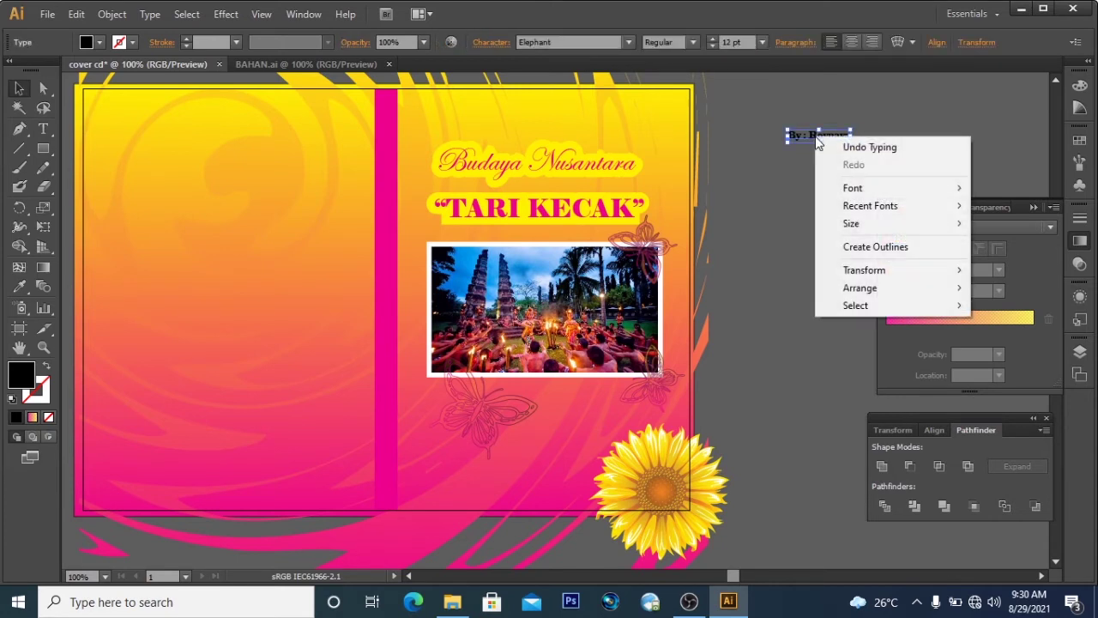
{"action": "left_click", "coordinate": [784, 188]}
{"action": "left_click", "coordinate": [812, 136]}
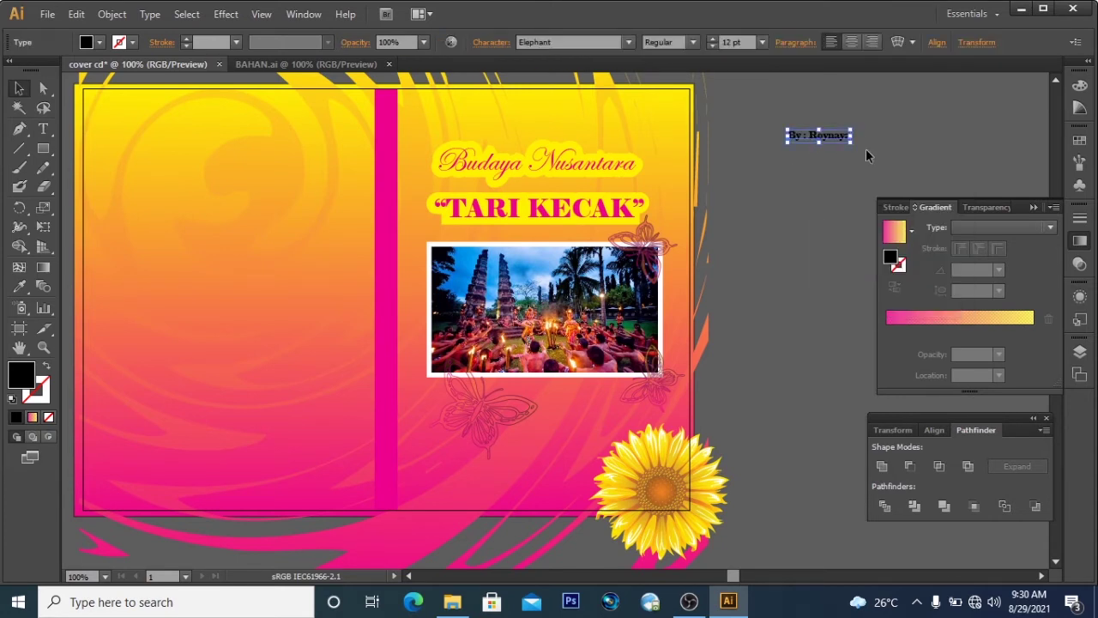
{"action": "left_click_drag", "start_coordinate": [851, 143], "coordinate": [868, 152]}
Set the author credit text in the Daisuky Fancy font
{"action": "right_click", "coordinate": [825, 137]}
{"action": "mouse_move", "coordinate": [902, 192]}
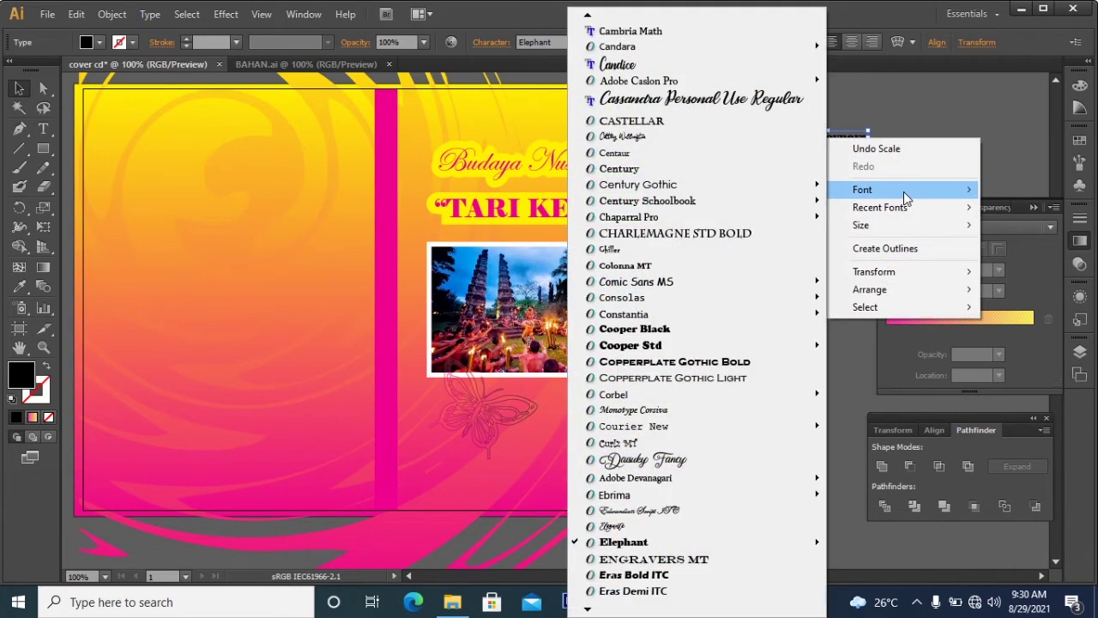
{"action": "left_click", "coordinate": [678, 363]}
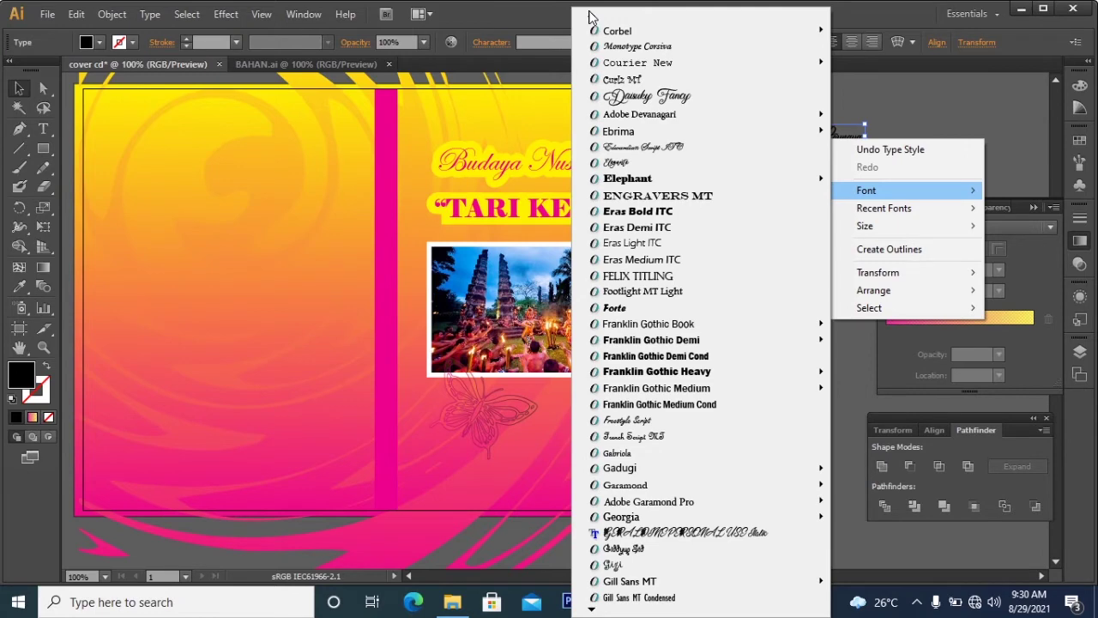
{"action": "left_click", "coordinate": [652, 97]}
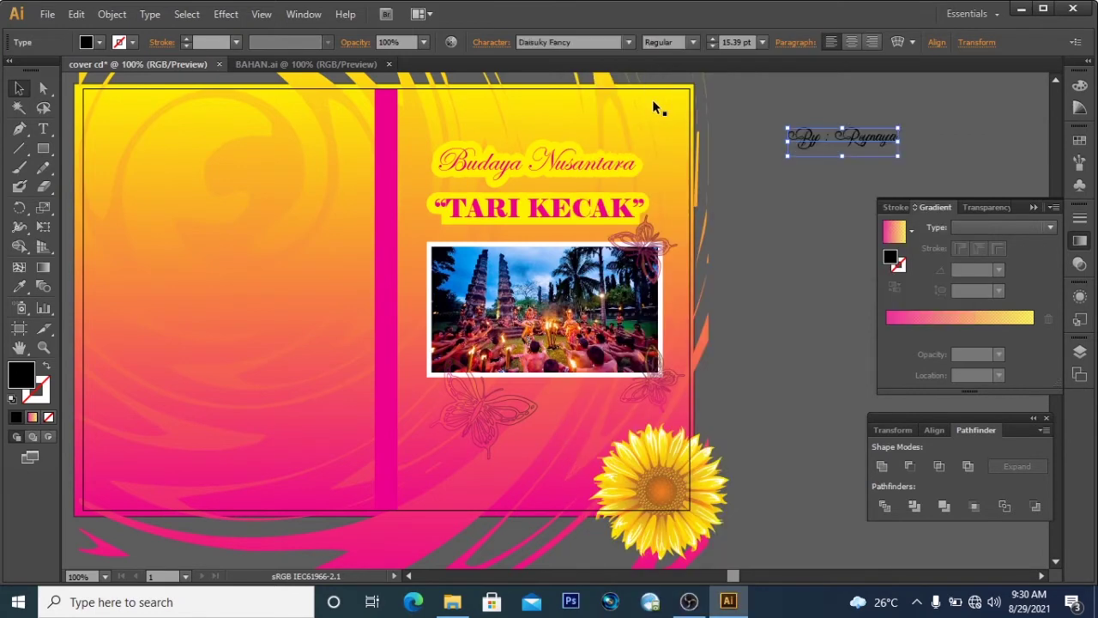
Try the Edwardian Script ITC font on the author credit text
{"action": "right_click", "coordinate": [832, 131]}
{"action": "mouse_move", "coordinate": [888, 182]}
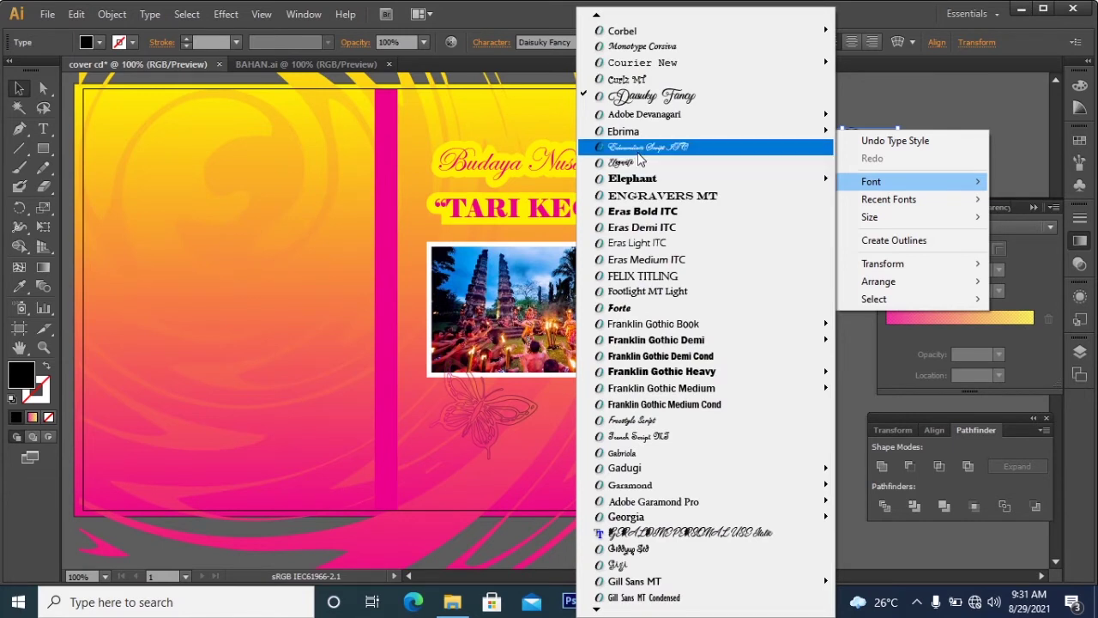
{"action": "left_click", "coordinate": [638, 149]}
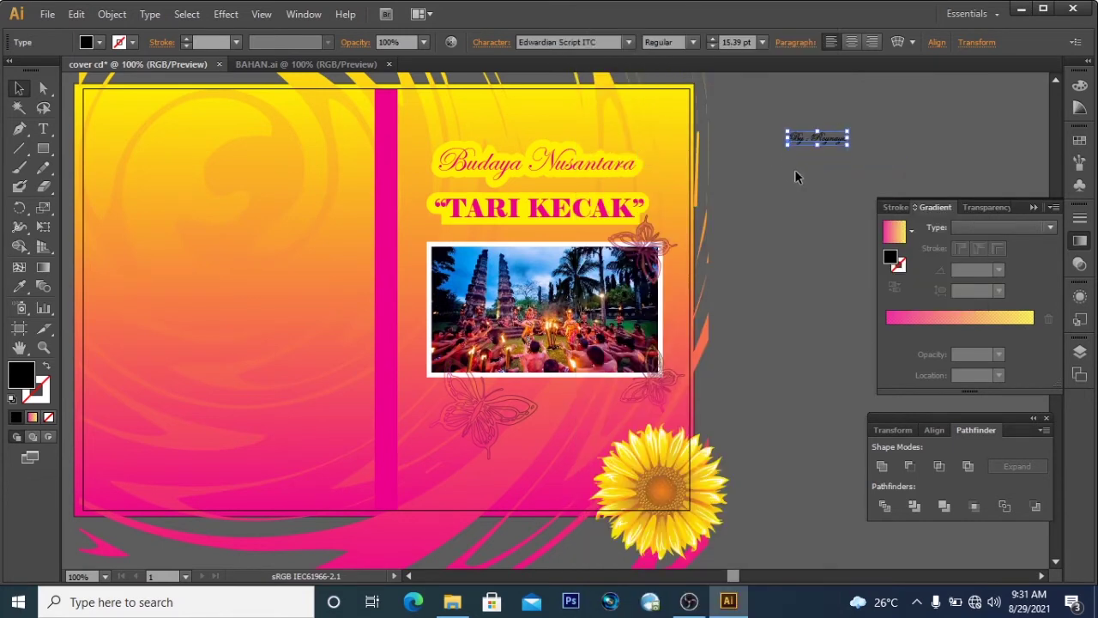
Set the author credit text in the Elegante font
{"action": "right_click", "coordinate": [815, 137]}
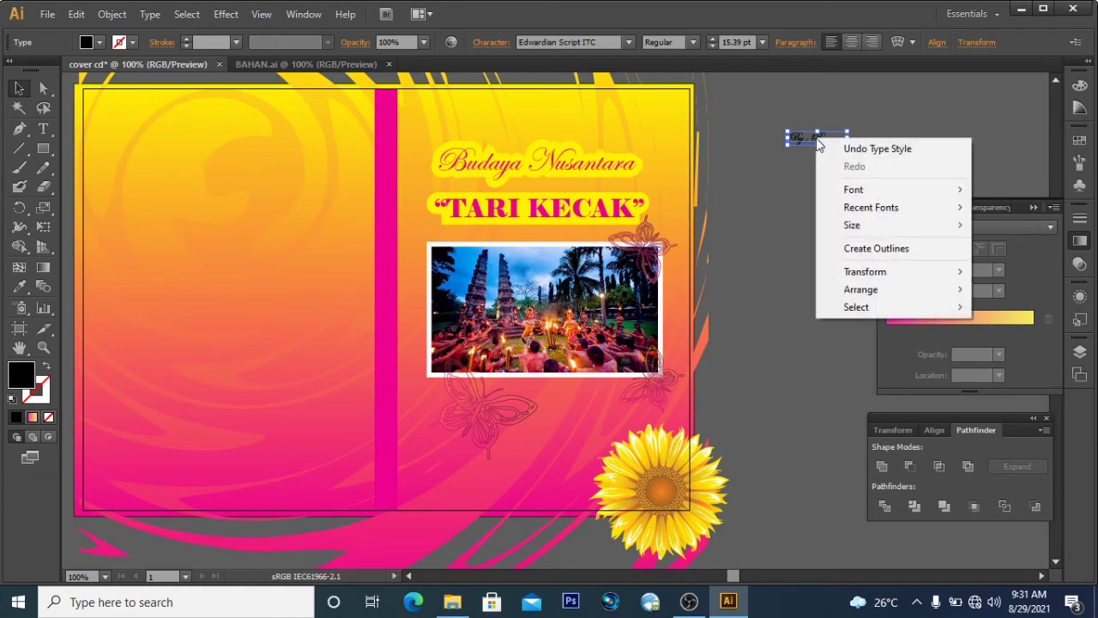
{"action": "mouse_move", "coordinate": [854, 190]}
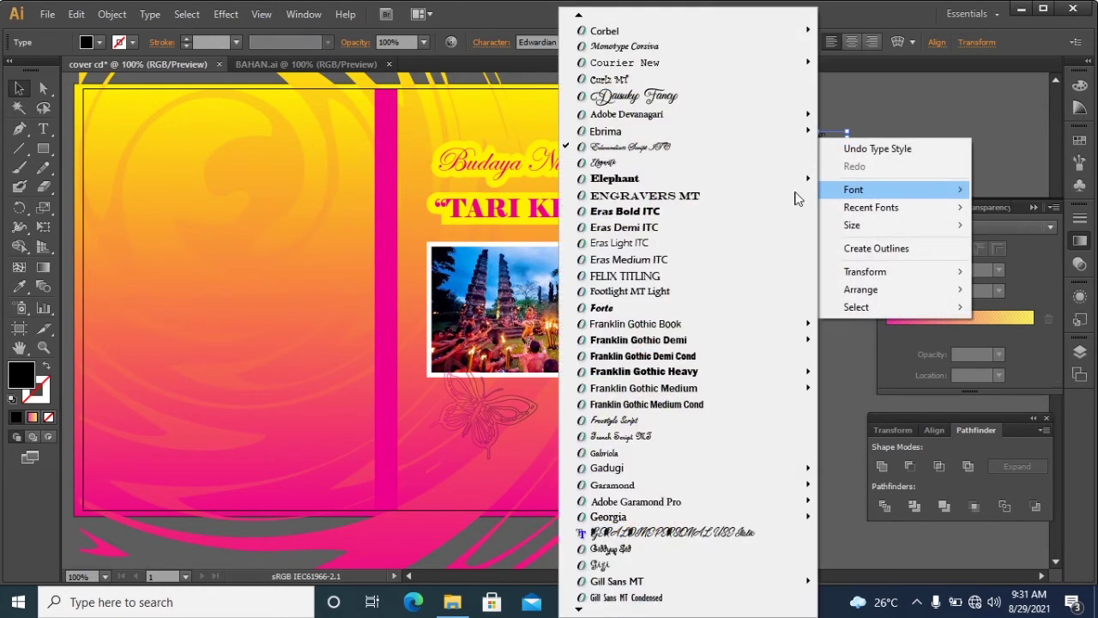
{"action": "left_click", "coordinate": [625, 165]}
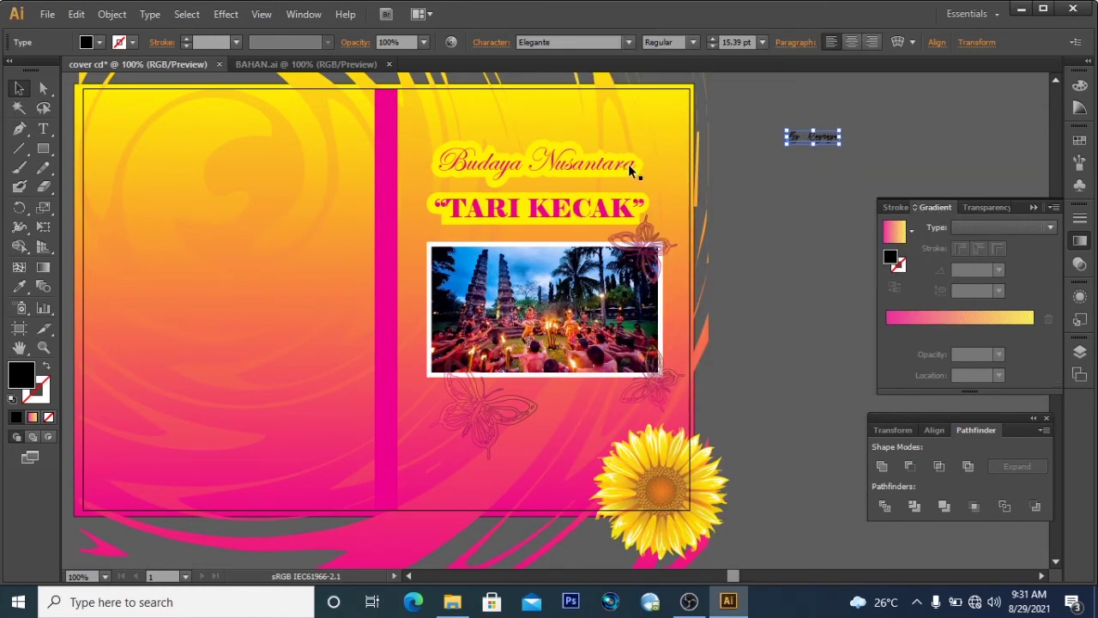
{"action": "left_click", "coordinate": [811, 173]}
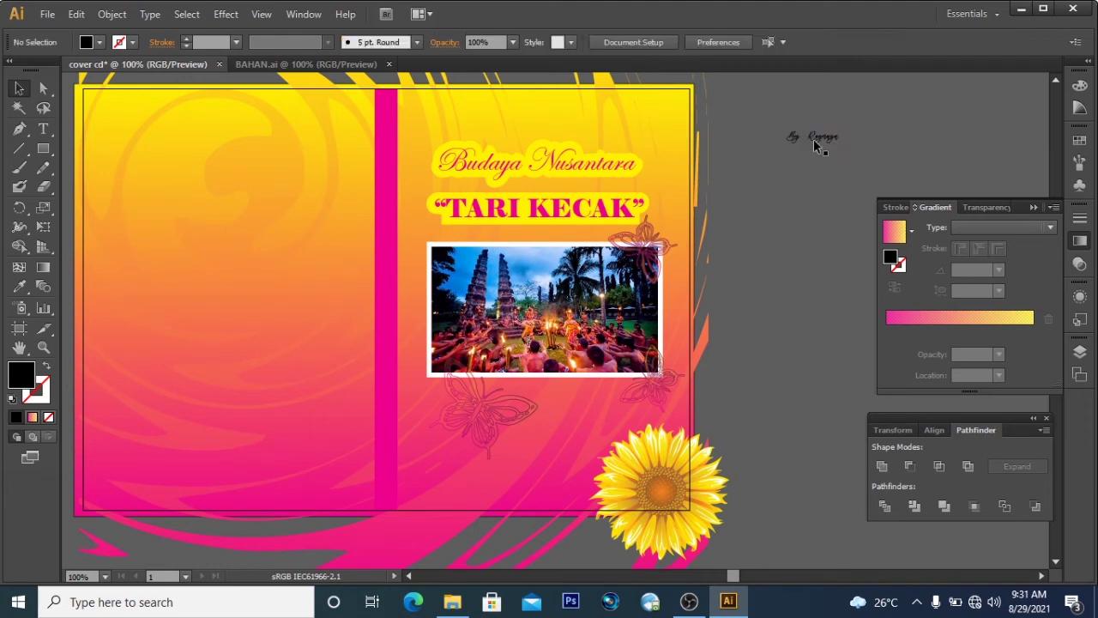
Scale the author credit text up to about 34.04 pt and shift it slightly closer to the cover
{"action": "left_click", "coordinate": [815, 137]}
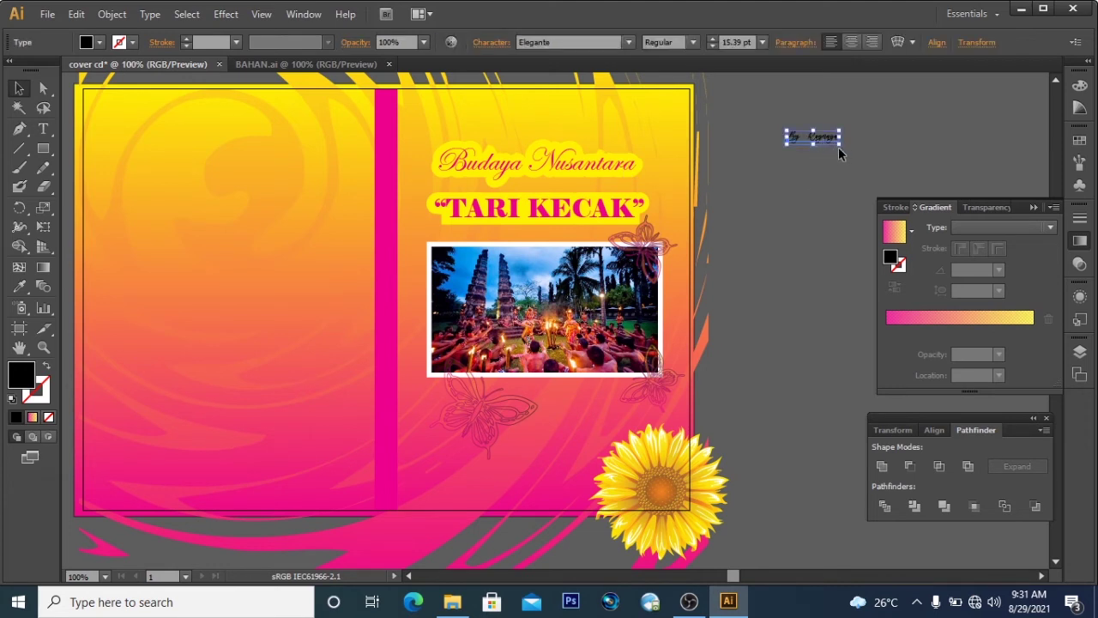
{"action": "left_click_drag", "start_coordinate": [839, 144], "coordinate": [813, 146]}
{"action": "left_click", "coordinate": [822, 197]}
{"action": "right_click", "coordinate": [819, 152]}
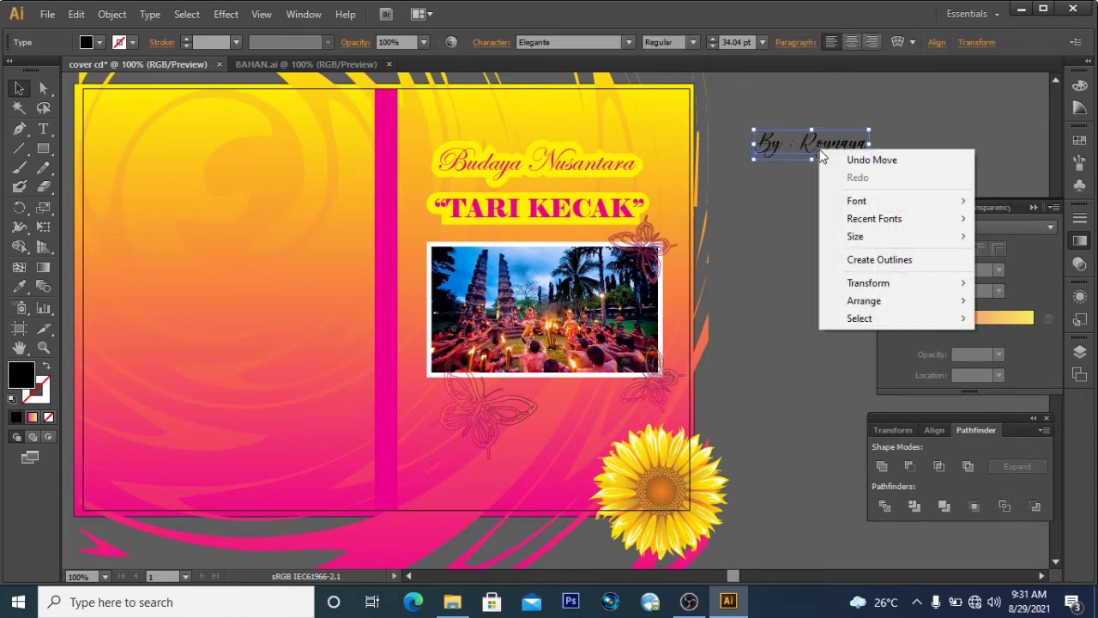
{"action": "mouse_move", "coordinate": [850, 206]}
{"action": "left_click", "coordinate": [874, 110]}
Duplicate the author credit text and place the copy directly below the original
{"action": "left_click", "coordinate": [824, 147]}
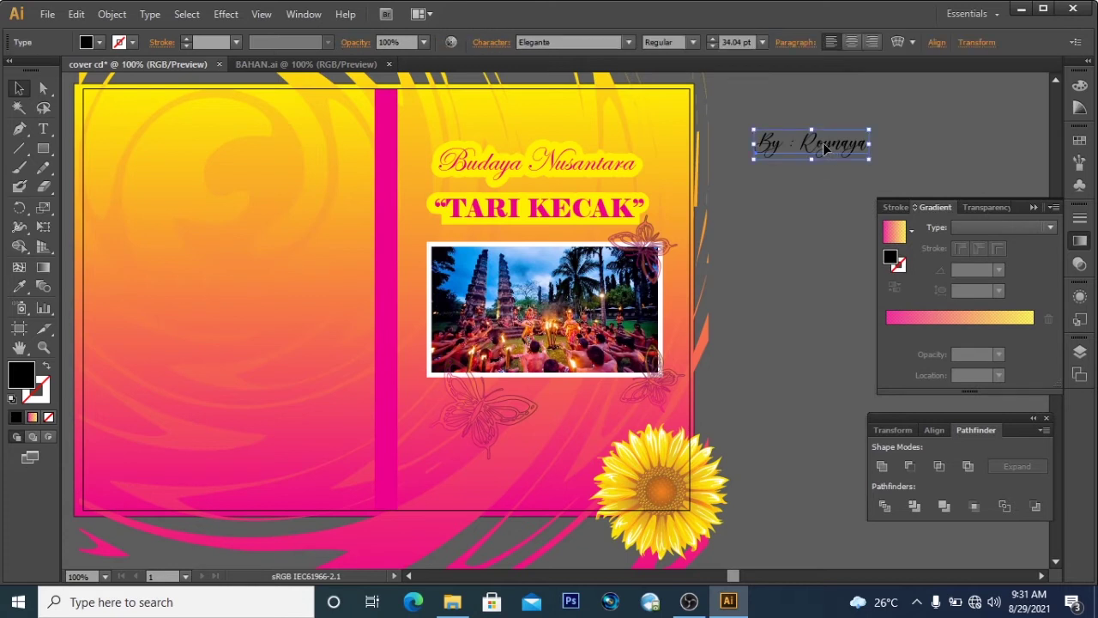
{"action": "key", "text": "ctrl+shift+b"}
{"action": "key", "text": "ctrl+c"}
{"action": "key", "text": "ctrl+v"}
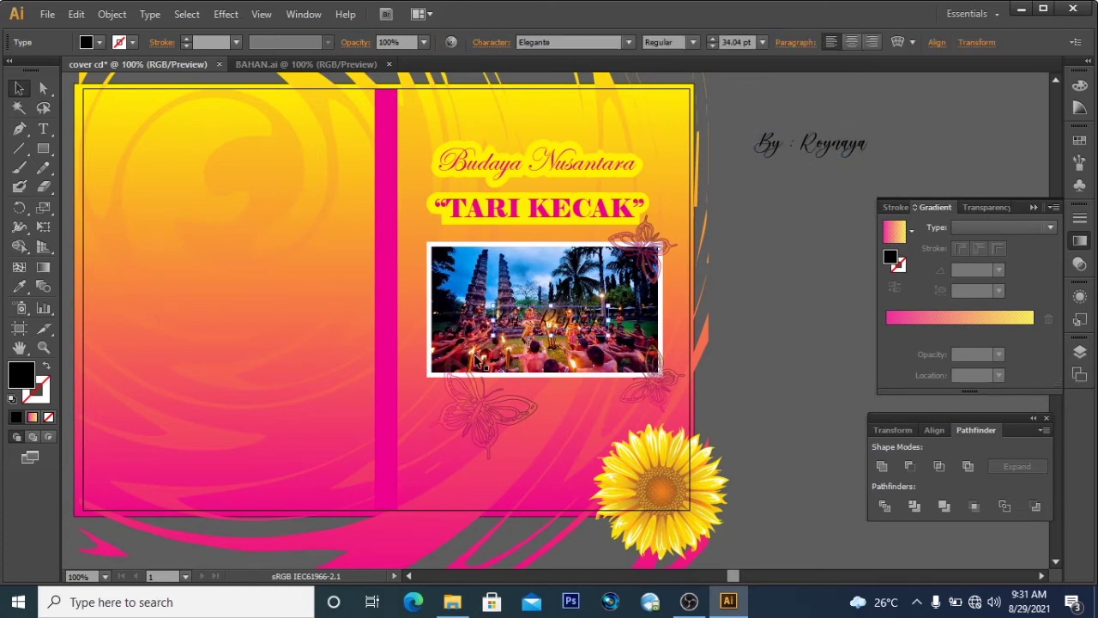
{"action": "left_click_drag", "start_coordinate": [540, 326], "coordinate": [797, 205]}
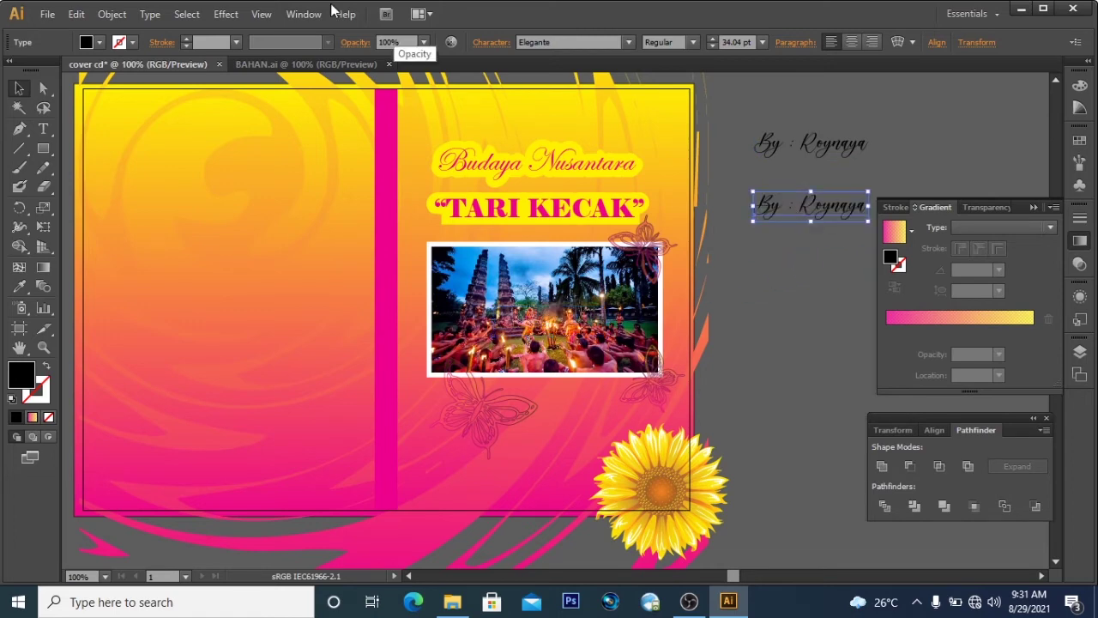
Expand the copied credit text's object and fill into editable shapes
{"action": "left_click", "coordinate": [106, 14]}
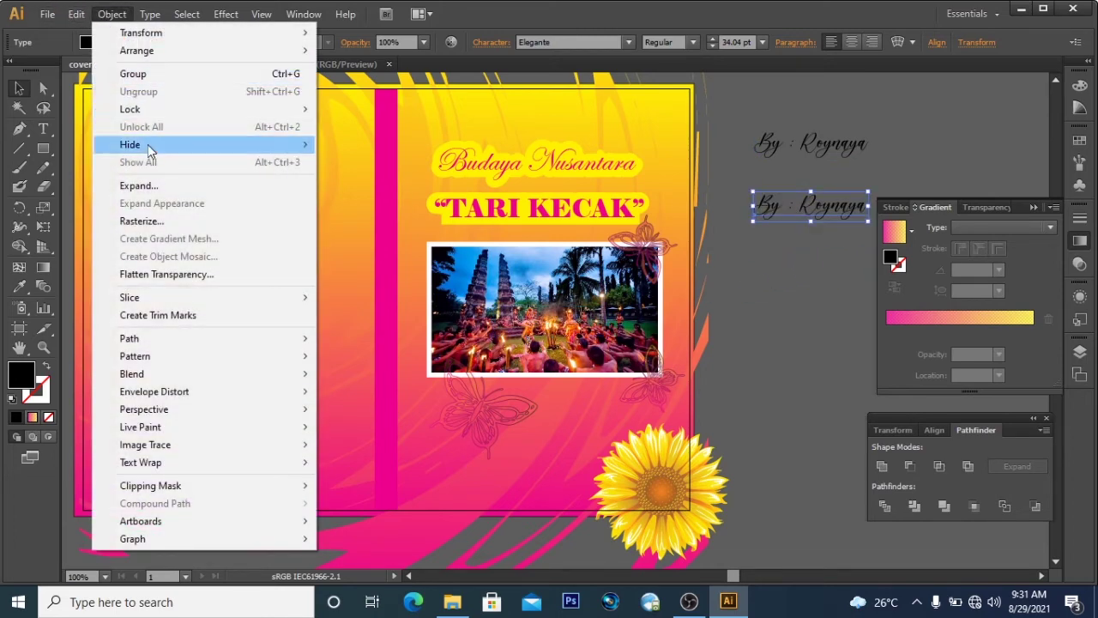
{"action": "left_click", "coordinate": [151, 184]}
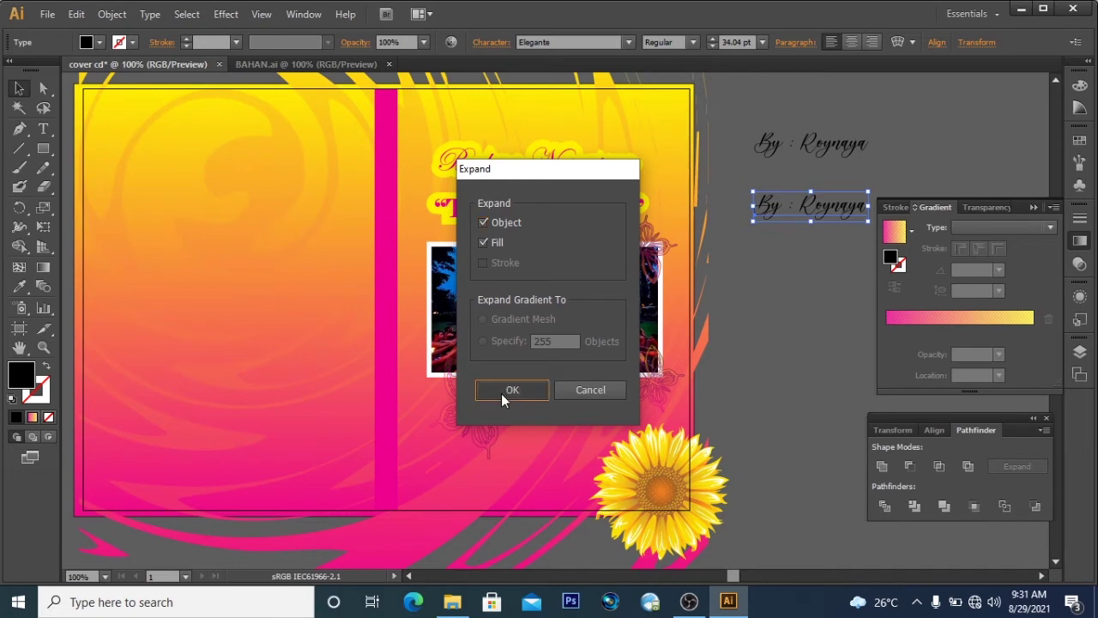
{"action": "left_click", "coordinate": [501, 393]}
Offset the expanded credit lettering's paths by 0.2 cm with mitered joins and a miter limit of 2
{"action": "left_click", "coordinate": [111, 15]}
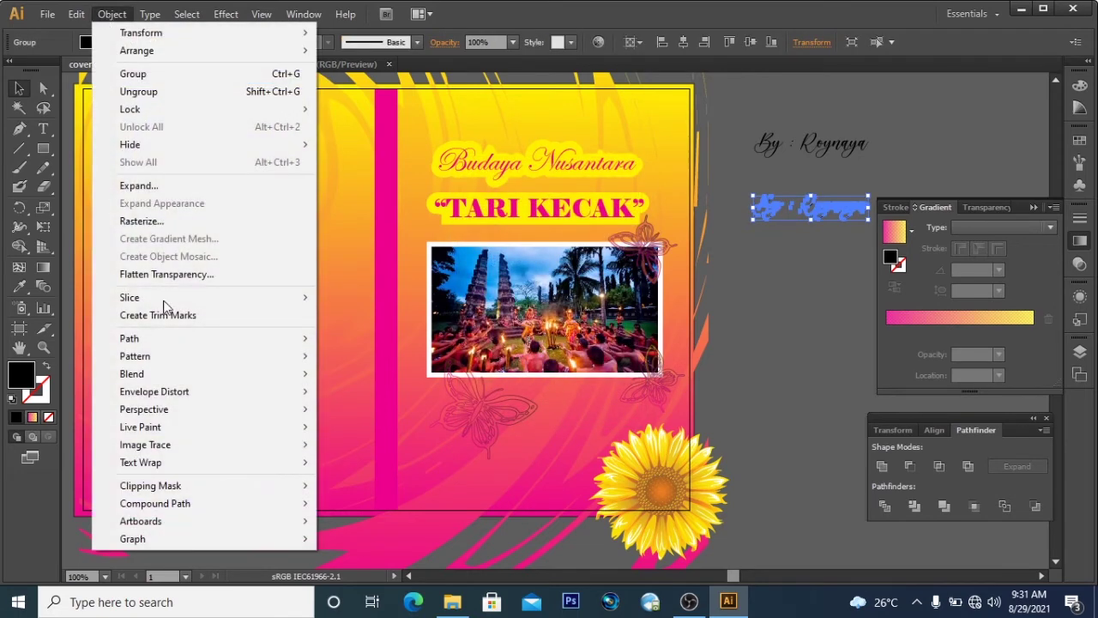
{"action": "mouse_move", "coordinate": [277, 342]}
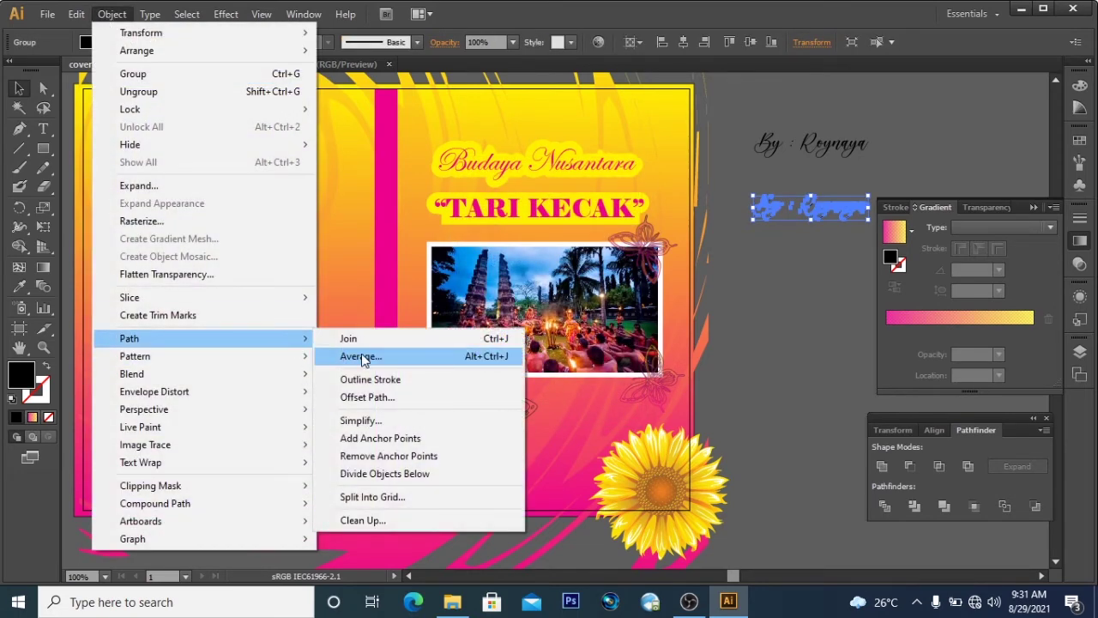
{"action": "left_click", "coordinate": [375, 397]}
{"action": "left_click", "coordinate": [581, 498]}
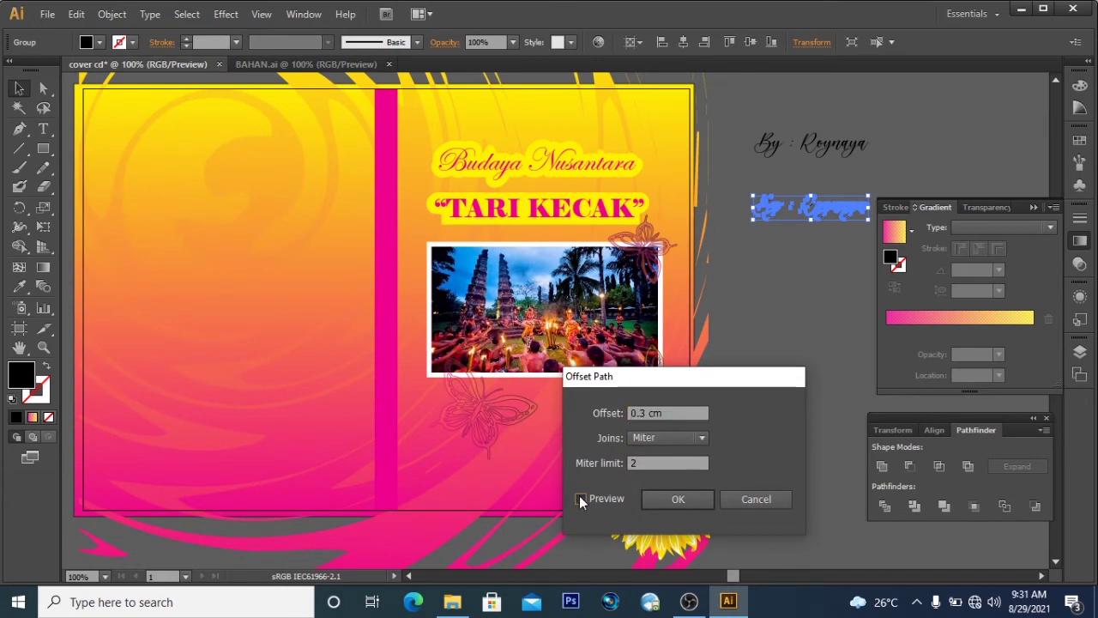
{"action": "left_click_drag", "start_coordinate": [649, 413], "coordinate": [641, 410]}
{"action": "type", "text": "2"}
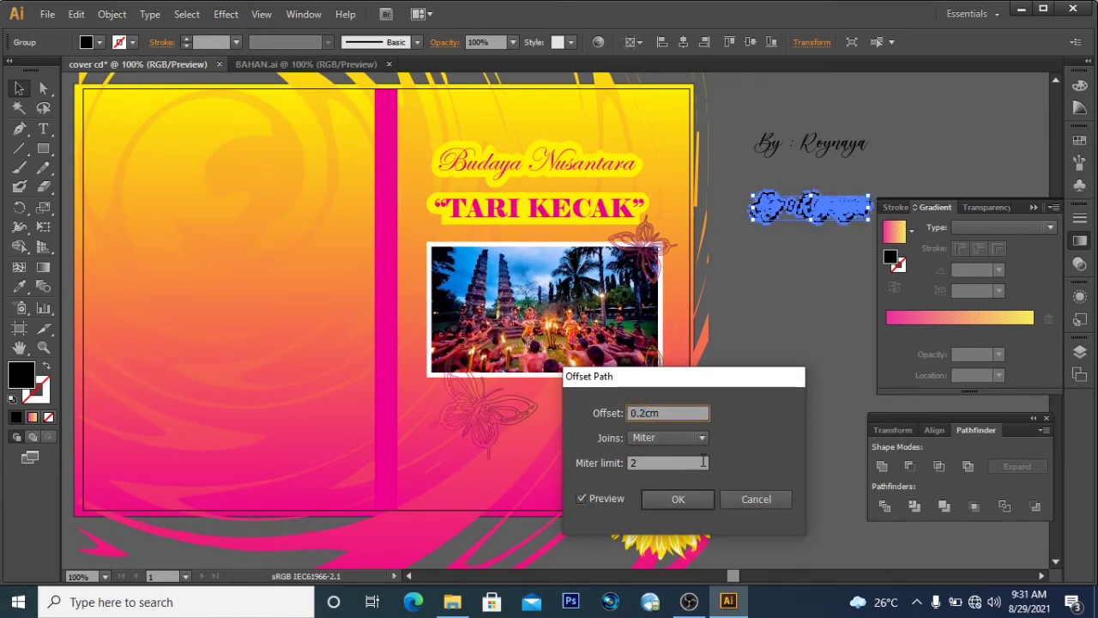
{"action": "left_click", "coordinate": [676, 499]}
Fill the whole offset credit lettering with white and move it farther below the original text
{"action": "left_click", "coordinate": [1079, 139]}
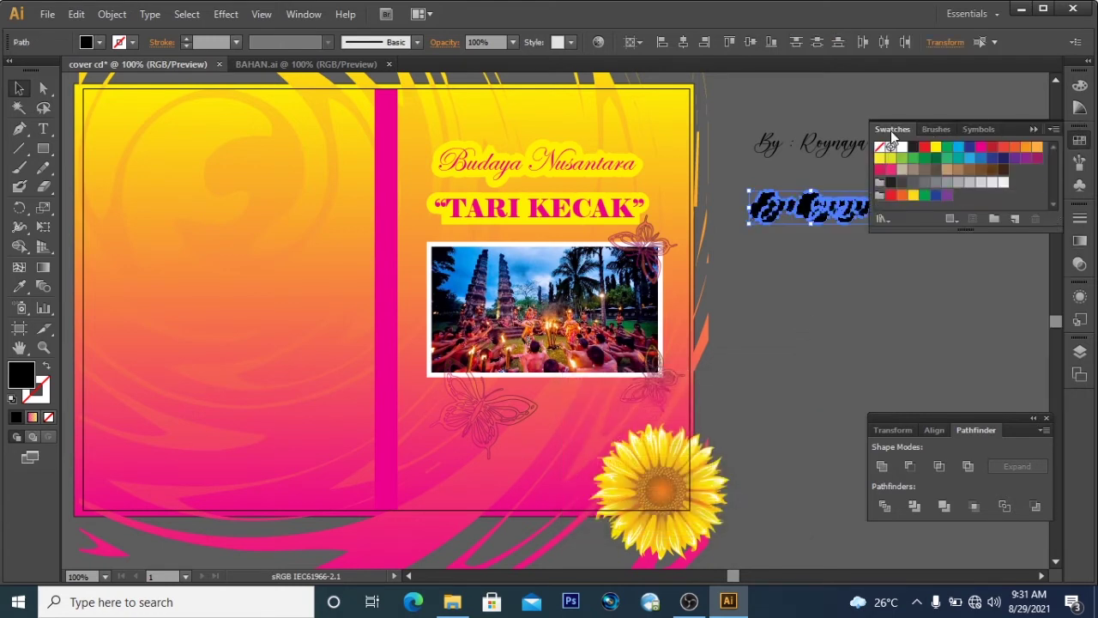
{"action": "left_click", "coordinate": [901, 147]}
{"action": "left_click", "coordinate": [780, 259]}
{"action": "left_click", "coordinate": [785, 214]}
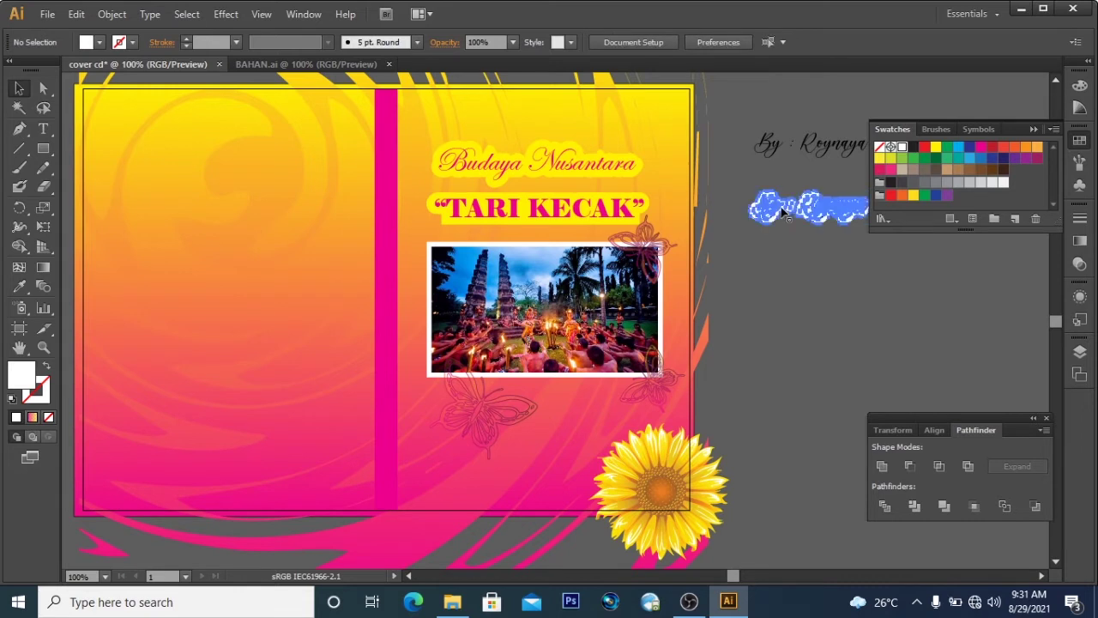
{"action": "left_click", "coordinate": [901, 147]}
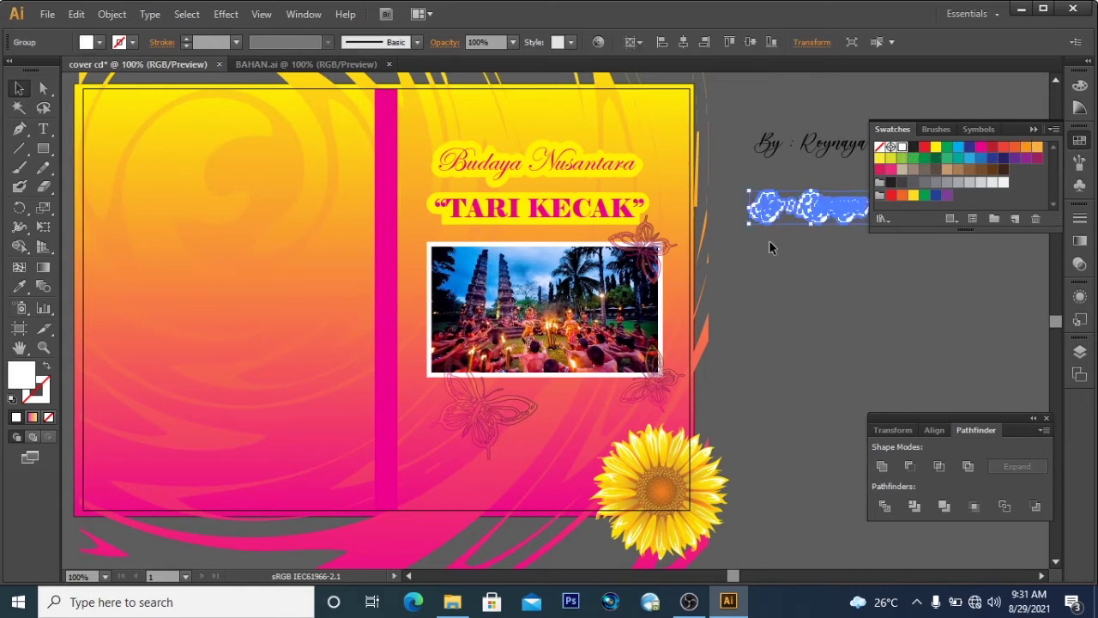
{"action": "left_click", "coordinate": [780, 241]}
{"action": "left_click_drag", "start_coordinate": [785, 210], "coordinate": [773, 285]}
Bring the original author credit text to the front of the stacking order
{"action": "left_click", "coordinate": [780, 148]}
{"action": "right_click", "coordinate": [780, 146]}
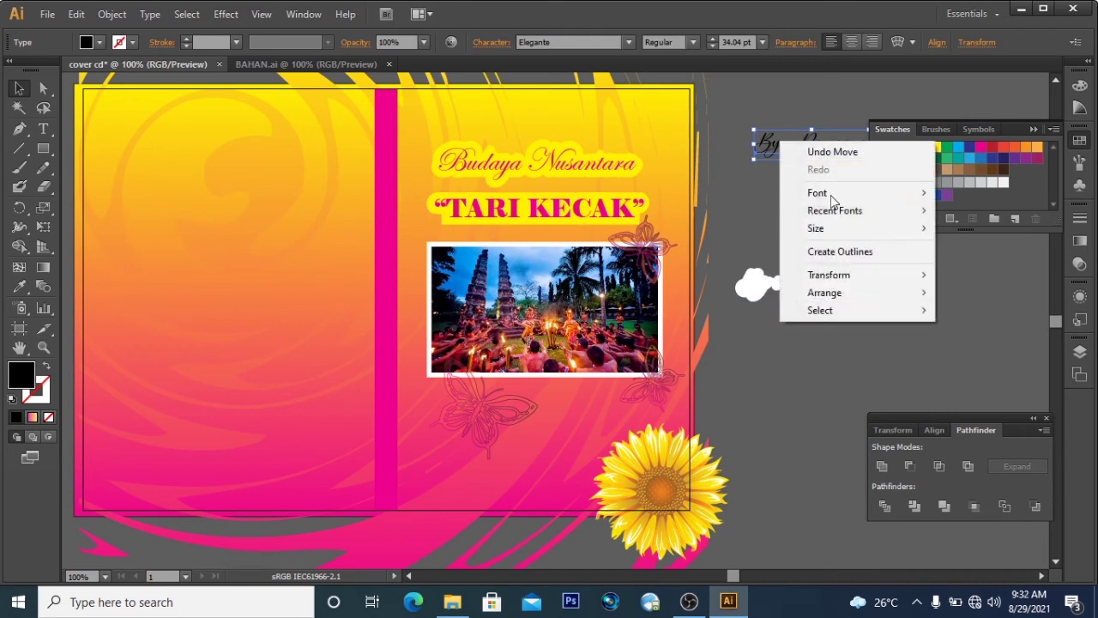
{"action": "mouse_move", "coordinate": [918, 301]}
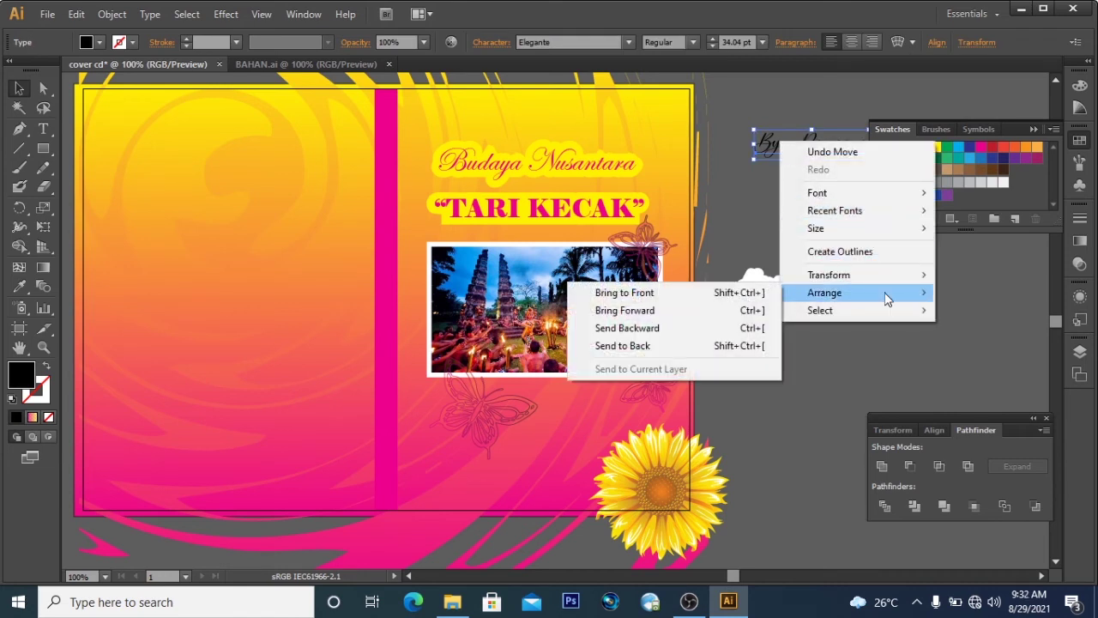
{"action": "left_click", "coordinate": [698, 295]}
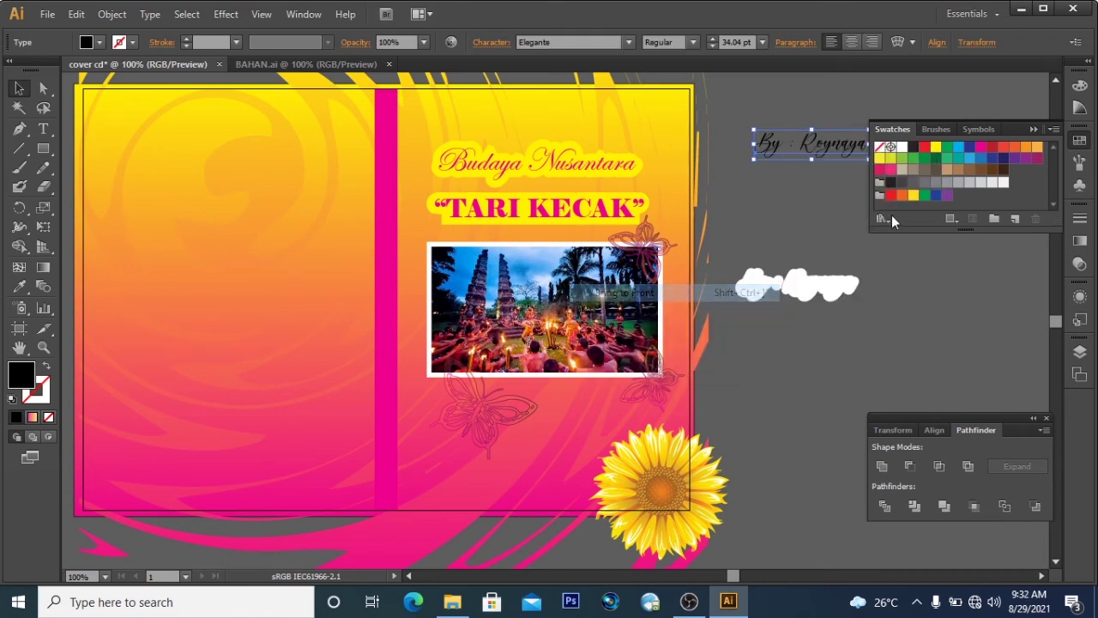
Fill the original credit text with yellow and place it over the white outline shape
{"action": "left_click", "coordinate": [935, 147]}
{"action": "left_click", "coordinate": [766, 215]}
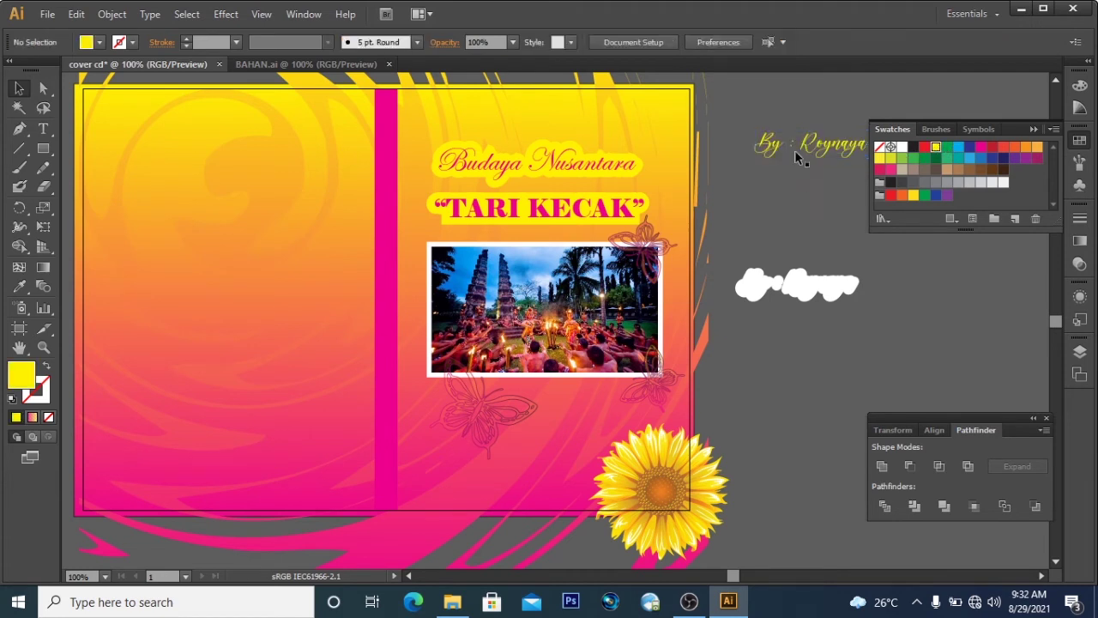
{"action": "left_click_drag", "start_coordinate": [821, 147], "coordinate": [807, 290]}
{"action": "left_click", "coordinate": [743, 208]}
Recolor the author credit text to magenta on its white outline
{"action": "left_click", "coordinate": [812, 290]}
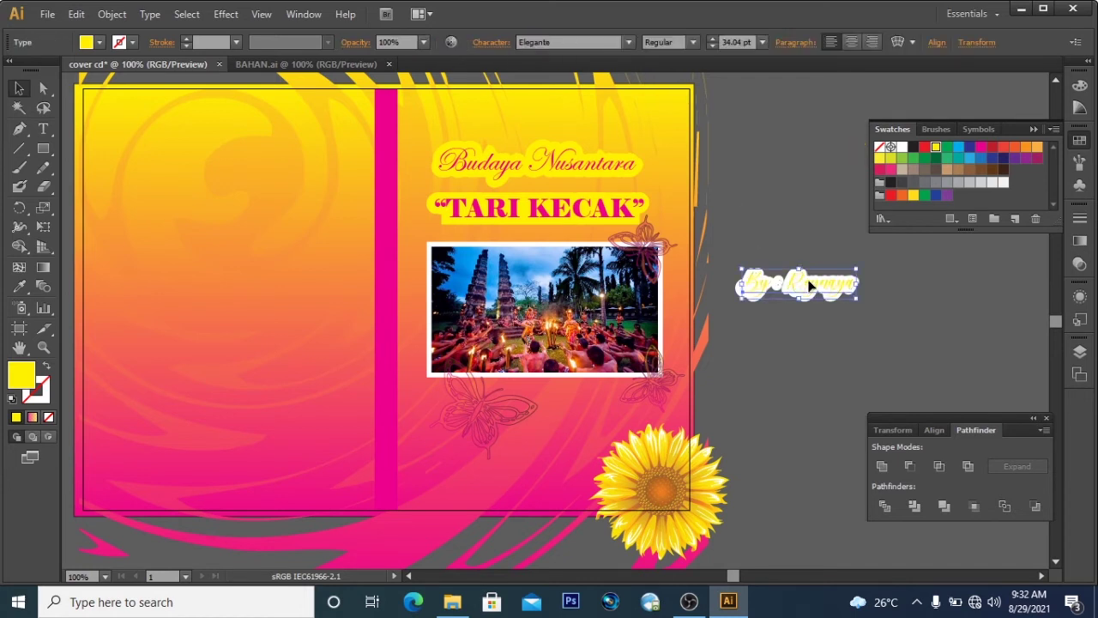
{"action": "left_click", "coordinate": [980, 146]}
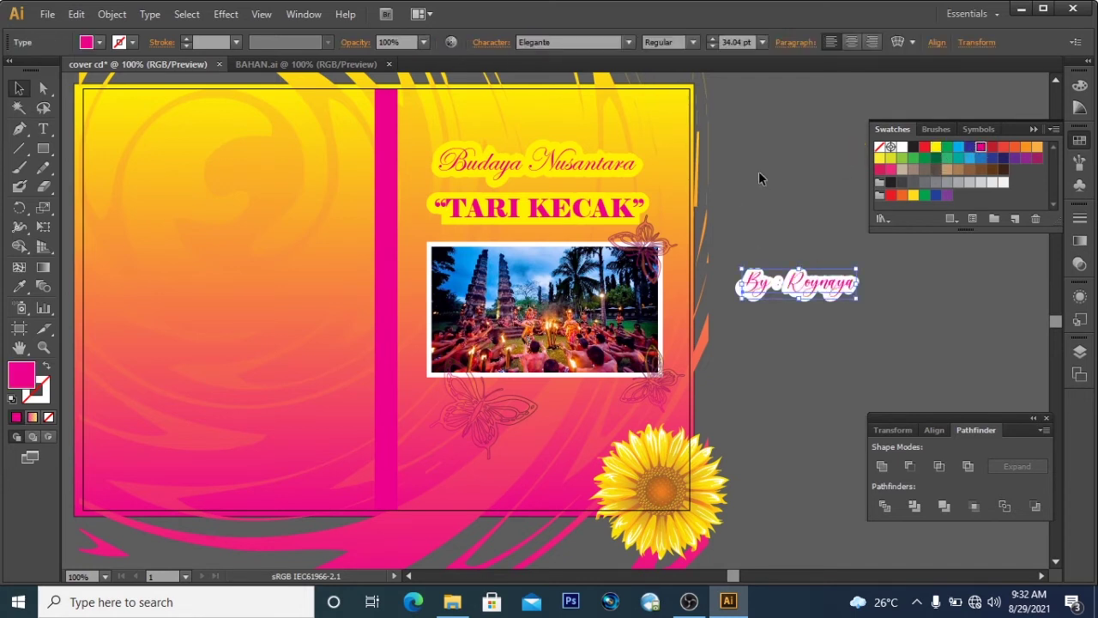
{"action": "left_click", "coordinate": [759, 176]}
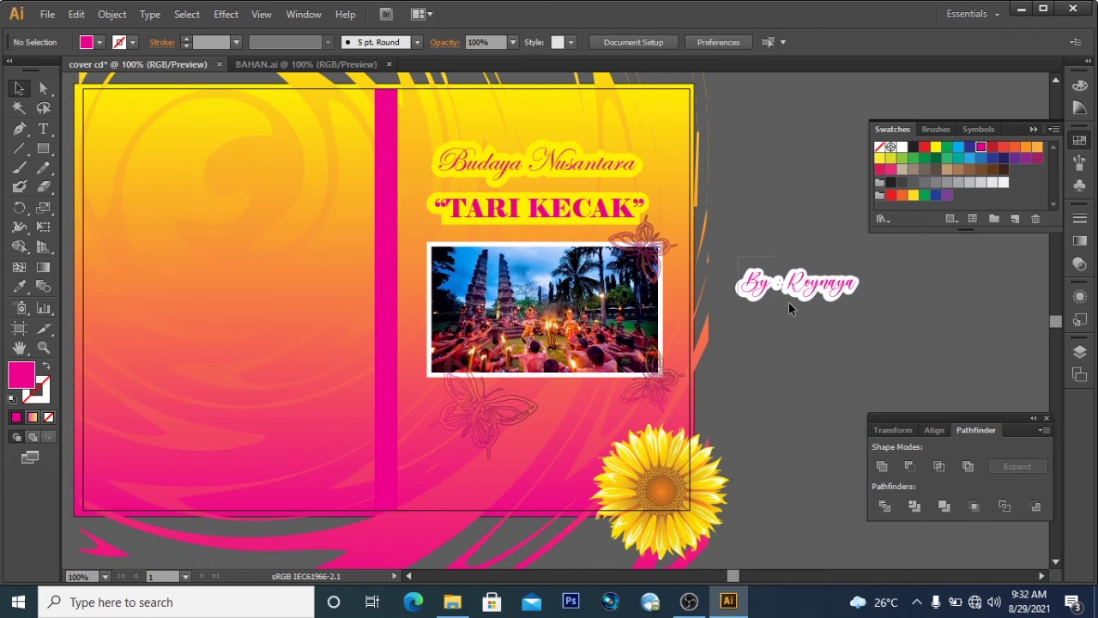
Group the credit text with its white outline and place it over the sunflower's left side on the front cover
{"action": "left_click_drag", "start_coordinate": [842, 315], "coordinate": [869, 320]}
{"action": "right_click", "coordinate": [869, 320]}
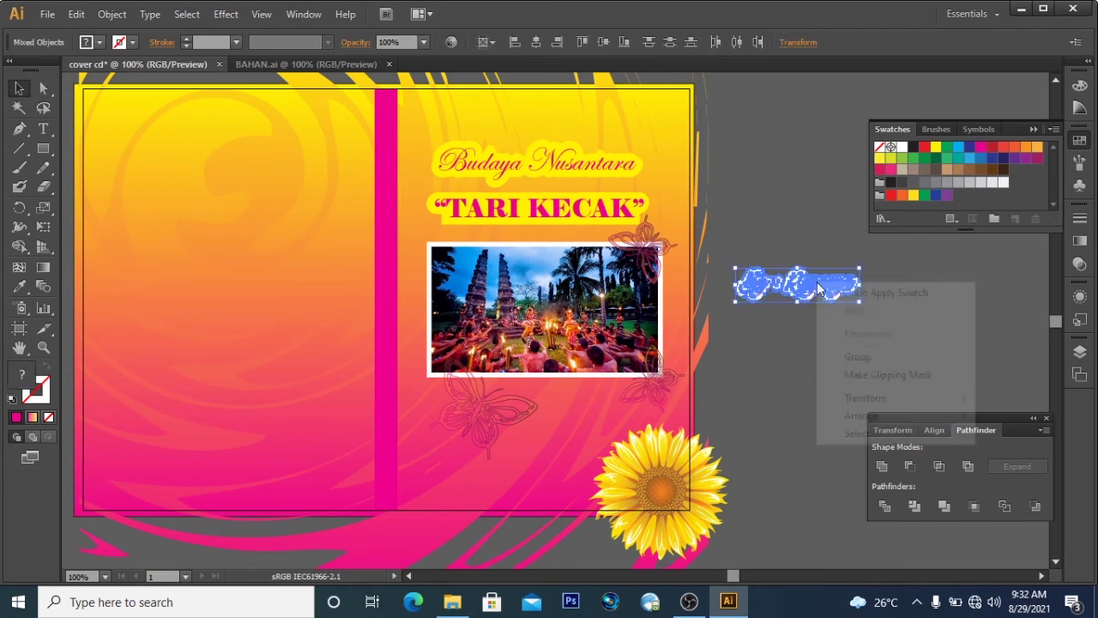
{"action": "left_click", "coordinate": [873, 356]}
{"action": "left_click_drag", "start_coordinate": [800, 289], "coordinate": [614, 492]}
{"action": "left_click", "coordinate": [922, 384]}
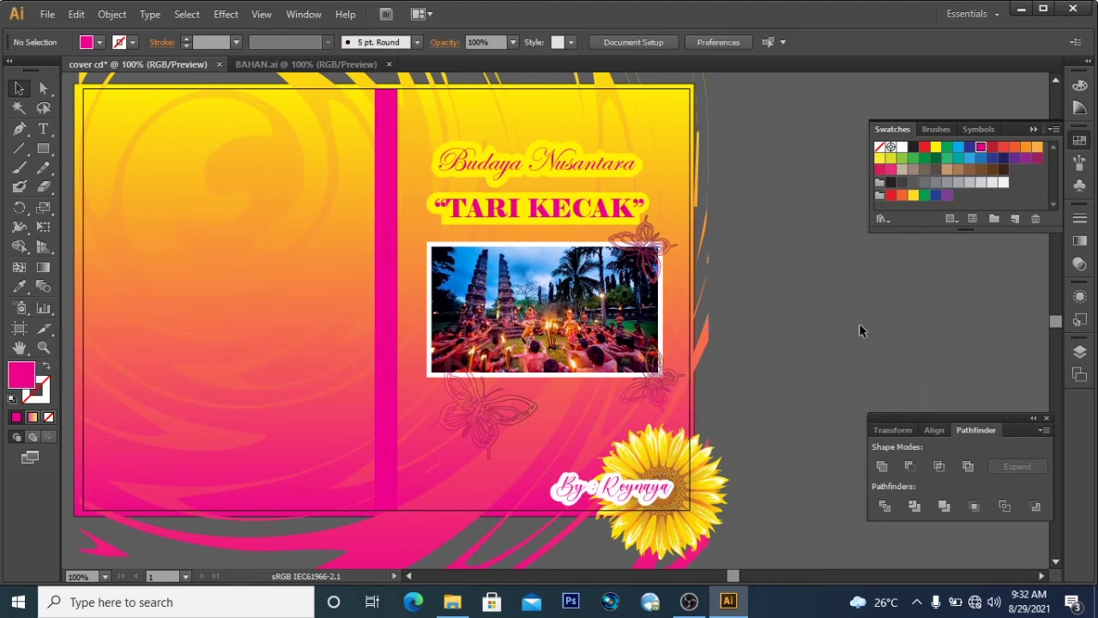
Bring the yellow honeycomb artwork from BAHAN.ai into the cover cd document
{"action": "left_click", "coordinate": [409, 575]}
{"action": "left_click", "coordinate": [19, 348]}
{"action": "left_click_drag", "start_coordinate": [168, 314], "coordinate": [247, 340]}
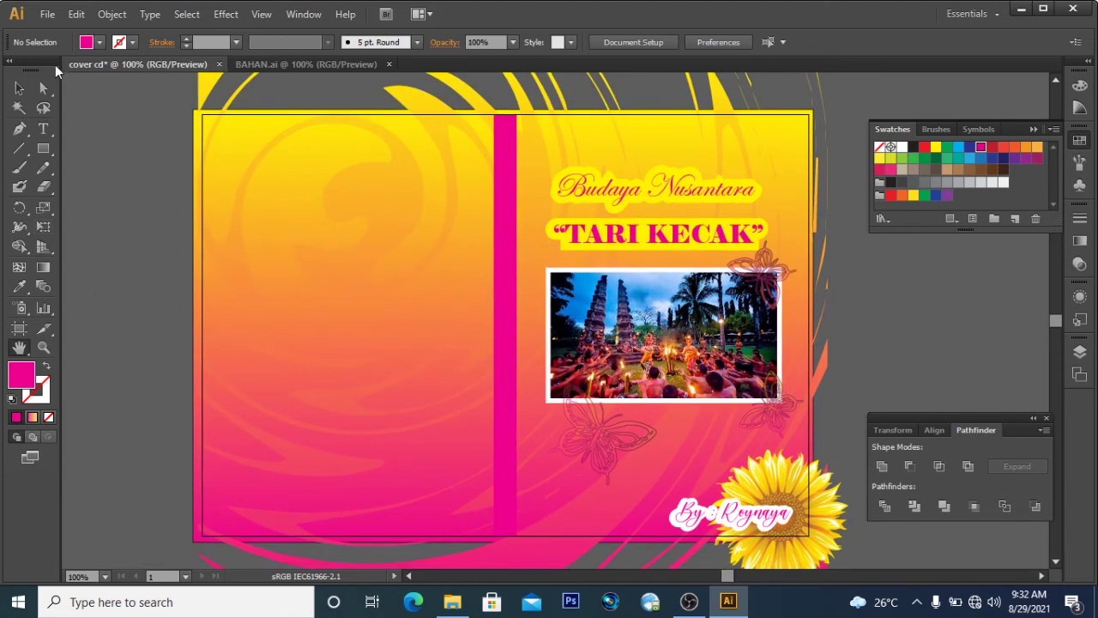
{"action": "left_click", "coordinate": [19, 88]}
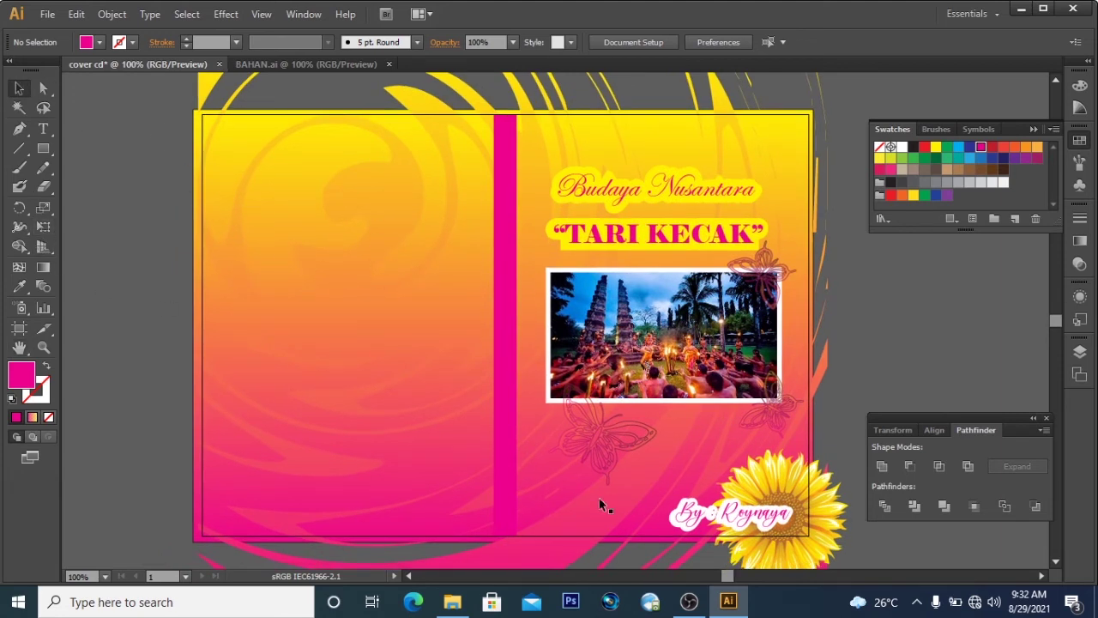
{"action": "left_click", "coordinate": [307, 66]}
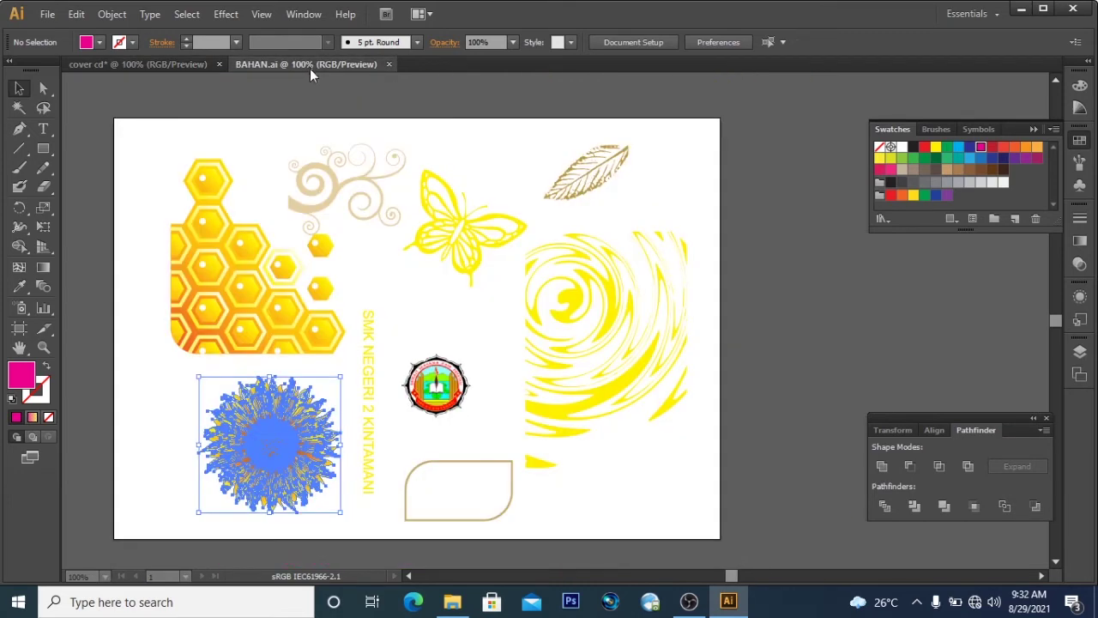
{"action": "left_click", "coordinate": [210, 290]}
{"action": "left_click_drag", "start_coordinate": [208, 290], "coordinate": [111, 67]}
Position the honeycomb artwork so it covers the back cover's lower-left corner
{"action": "left_click_drag", "start_coordinate": [212, 453], "coordinate": [235, 470]}
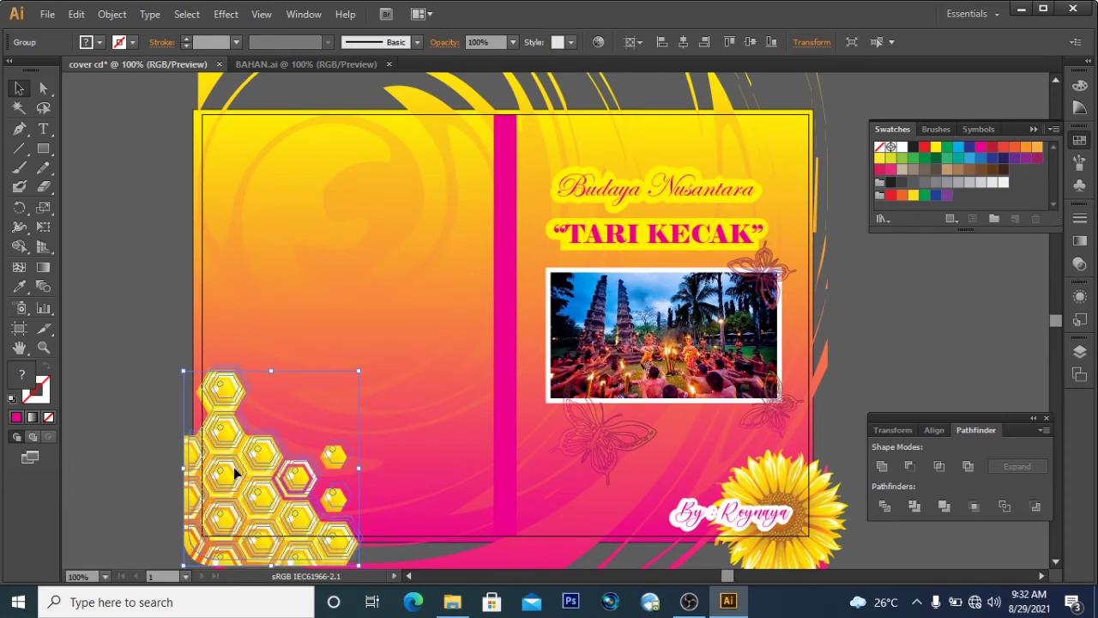
{"action": "left_click", "coordinate": [159, 420]}
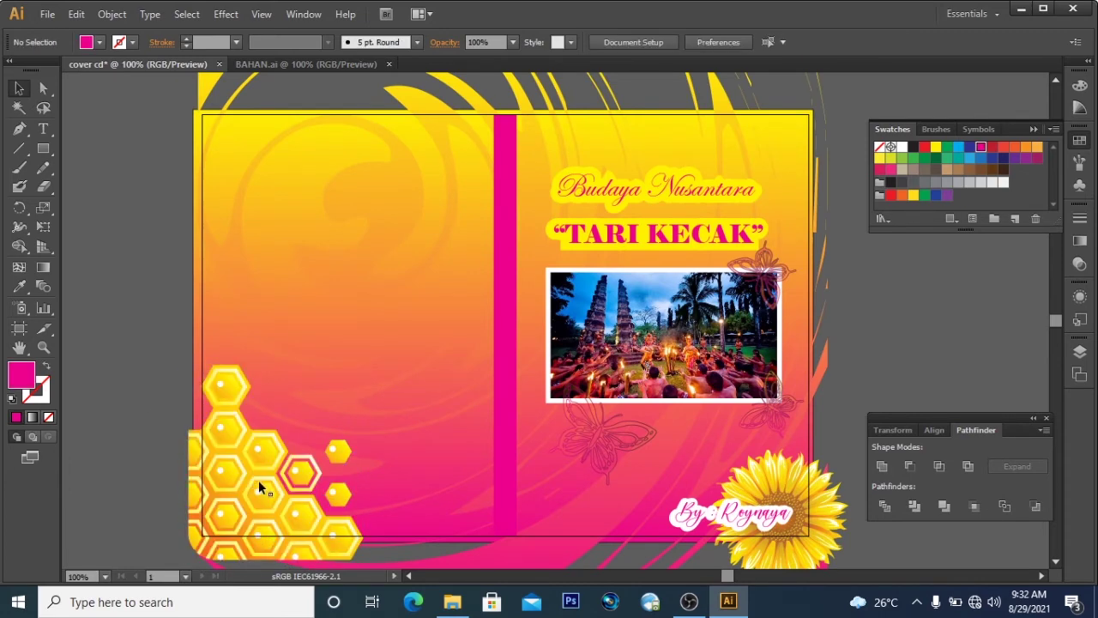
{"action": "left_click_drag", "start_coordinate": [269, 506], "coordinate": [270, 495]}
{"action": "left_click", "coordinate": [141, 385]}
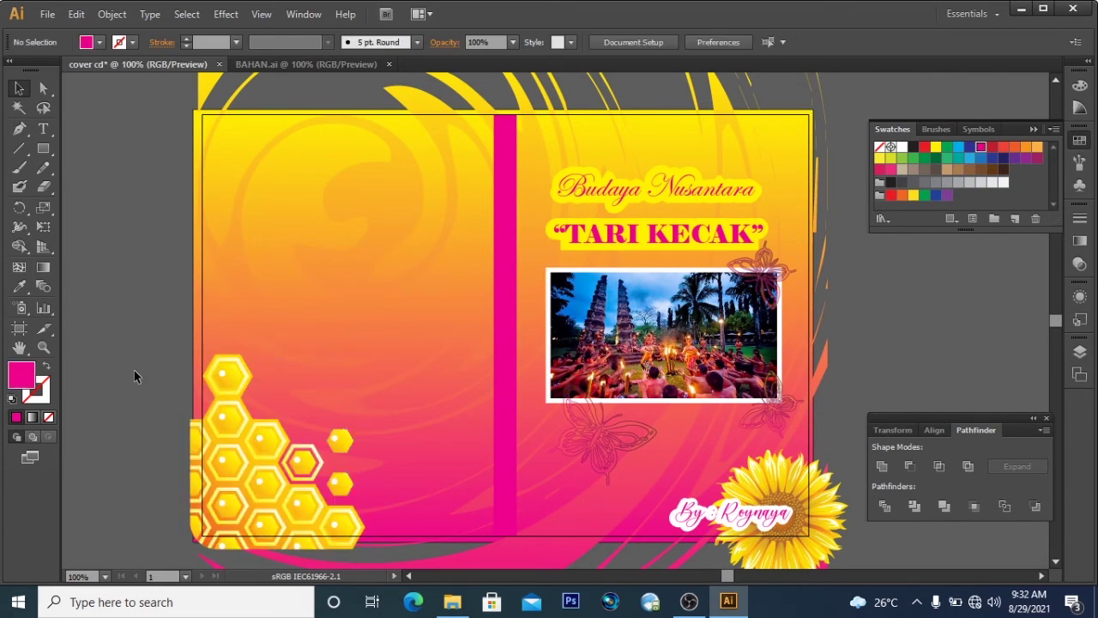
Shift the honeycomb artwork slightly lower in the back cover's lower-left corner
{"action": "left_click_drag", "start_coordinate": [255, 460], "coordinate": [255, 473]}
{"action": "left_click", "coordinate": [116, 383]}
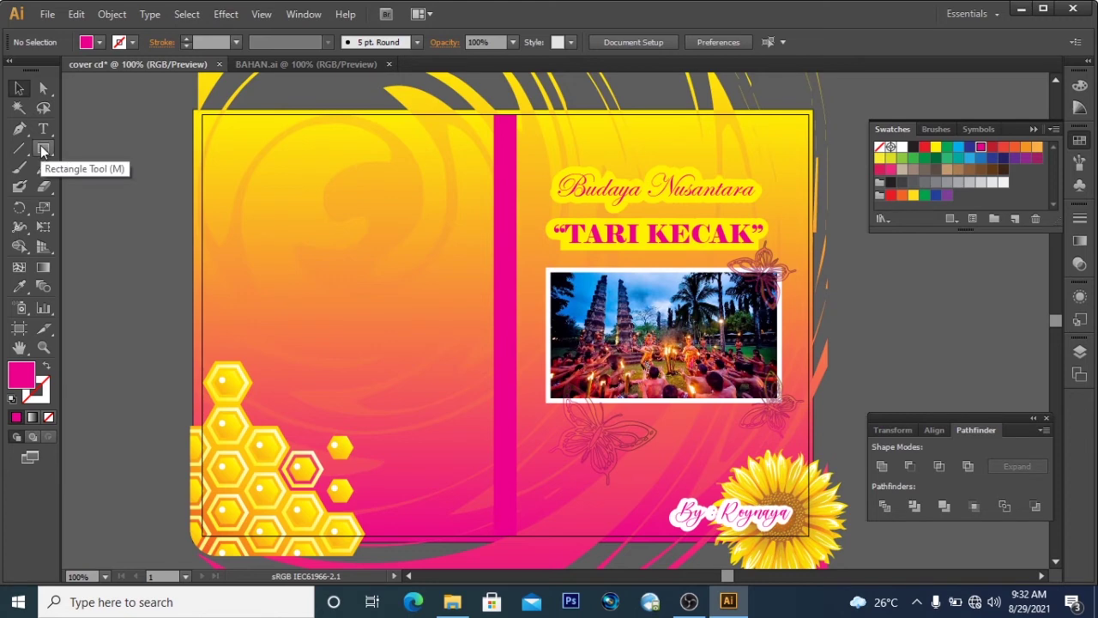
Bring the sunflower from BAHAN.ai into the cover cd document at the back cover's top edge beside the spine
{"action": "left_click", "coordinate": [290, 63]}
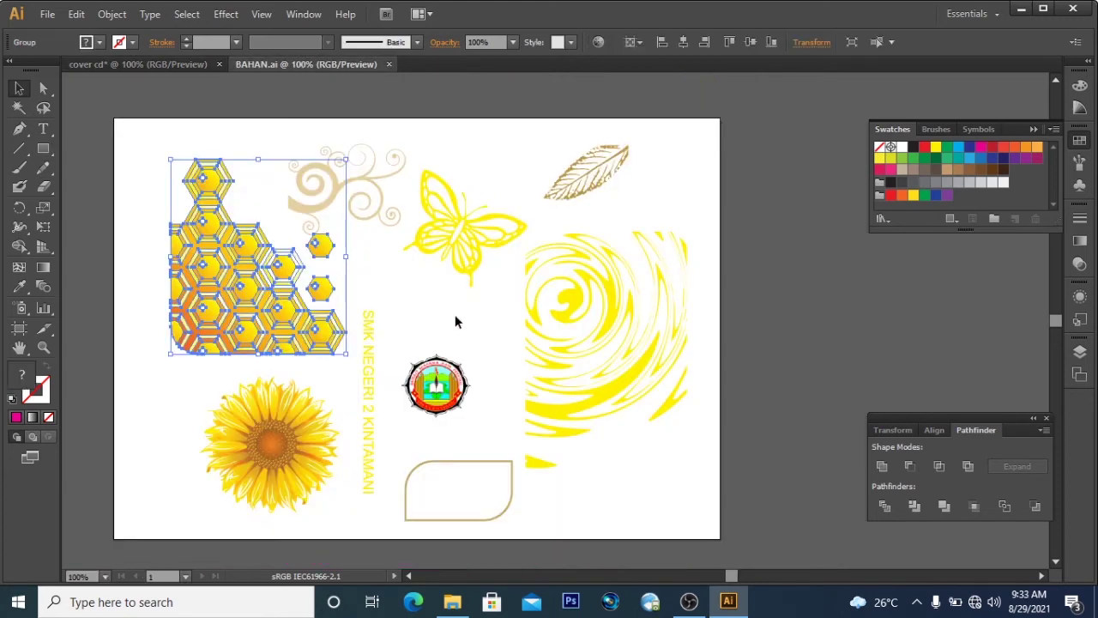
{"action": "left_click_drag", "start_coordinate": [292, 429], "coordinate": [456, 140]}
{"action": "left_click", "coordinate": [337, 89]}
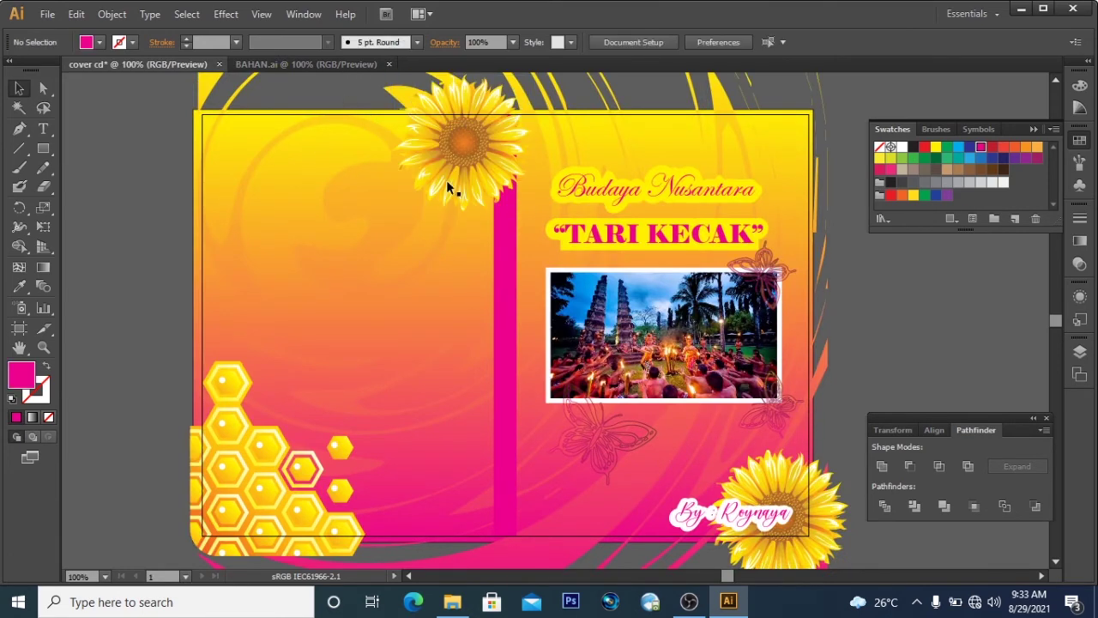
Bring the magenta spine strip to the front so it overlaps the new sunflower
{"action": "left_click", "coordinate": [505, 230]}
{"action": "right_click", "coordinate": [506, 230]}
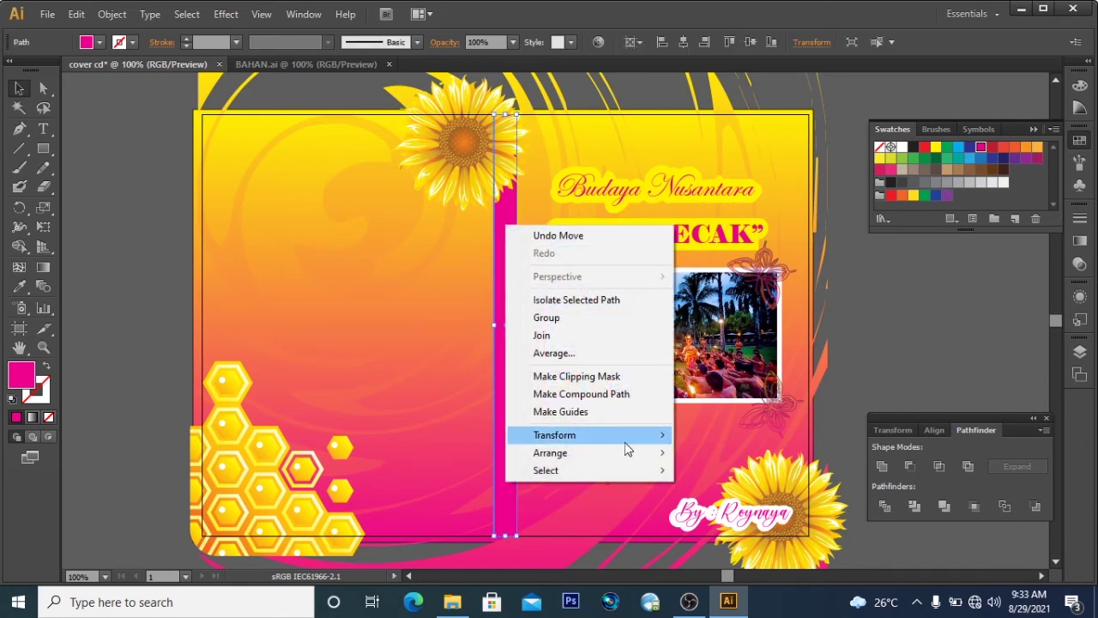
{"action": "mouse_move", "coordinate": [645, 460]}
{"action": "left_click", "coordinate": [711, 454]}
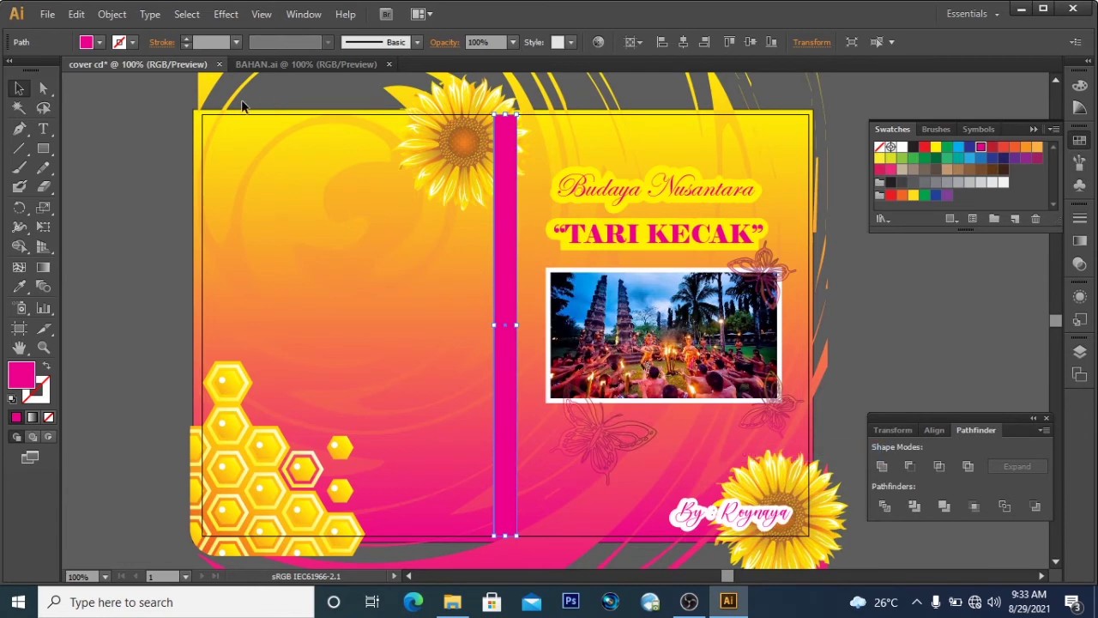
Move the upper sunflower slightly up and left along the back cover's top edge, keeping its right petals behind the spine
{"action": "left_click", "coordinate": [185, 118]}
{"action": "left_click_drag", "start_coordinate": [455, 164], "coordinate": [448, 154]}
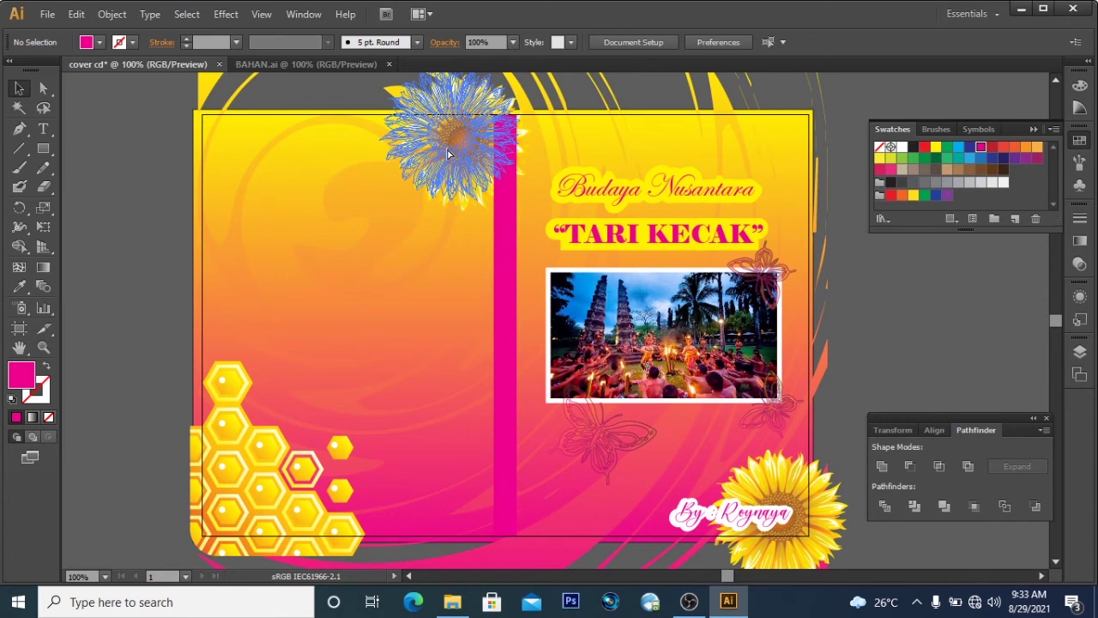
{"action": "left_click_drag", "start_coordinate": [447, 154], "coordinate": [447, 156]}
{"action": "left_click", "coordinate": [98, 109]}
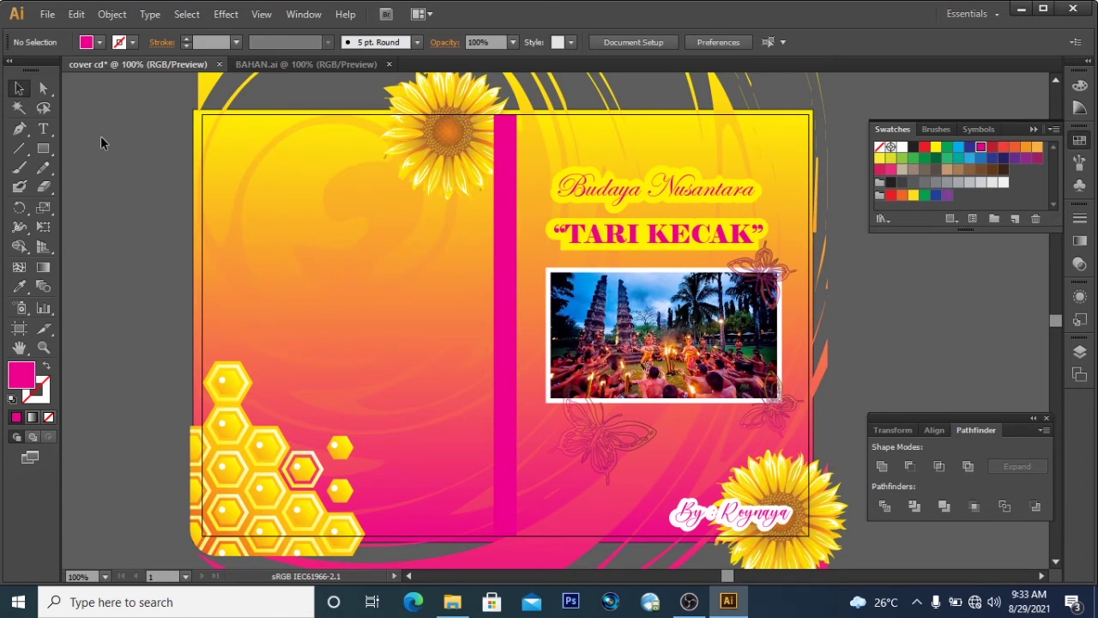
Draw a magenta rectangle on the back cover and apply the Round Corners effect with a 1.5 cm radius
{"action": "left_click", "coordinate": [43, 147]}
{"action": "left_click_drag", "start_coordinate": [237, 184], "coordinate": [452, 386]}
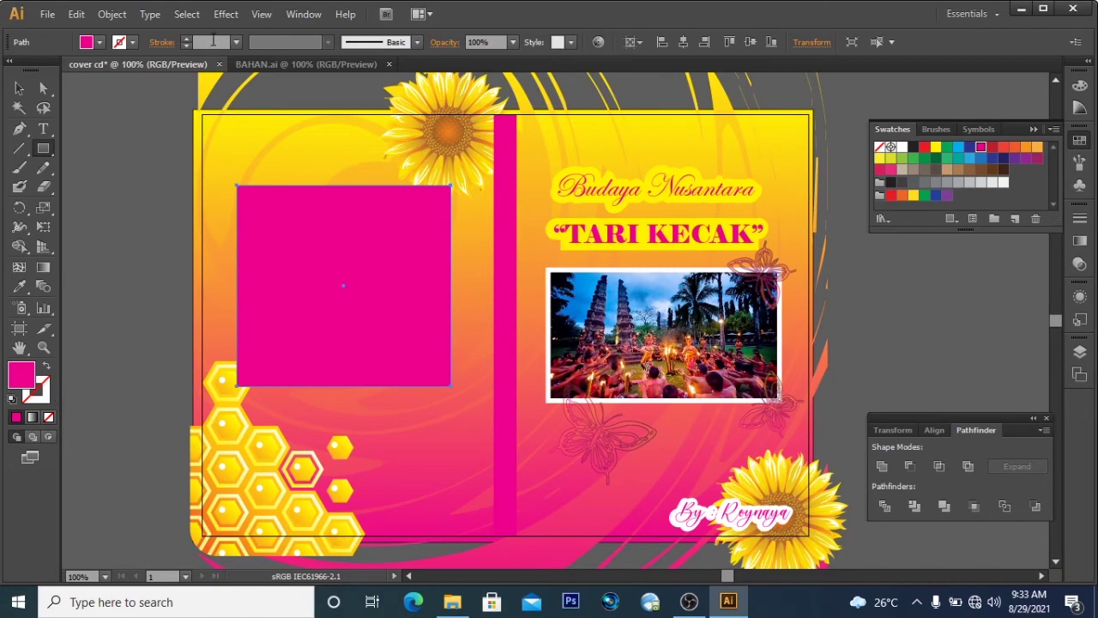
{"action": "left_click", "coordinate": [104, 15]}
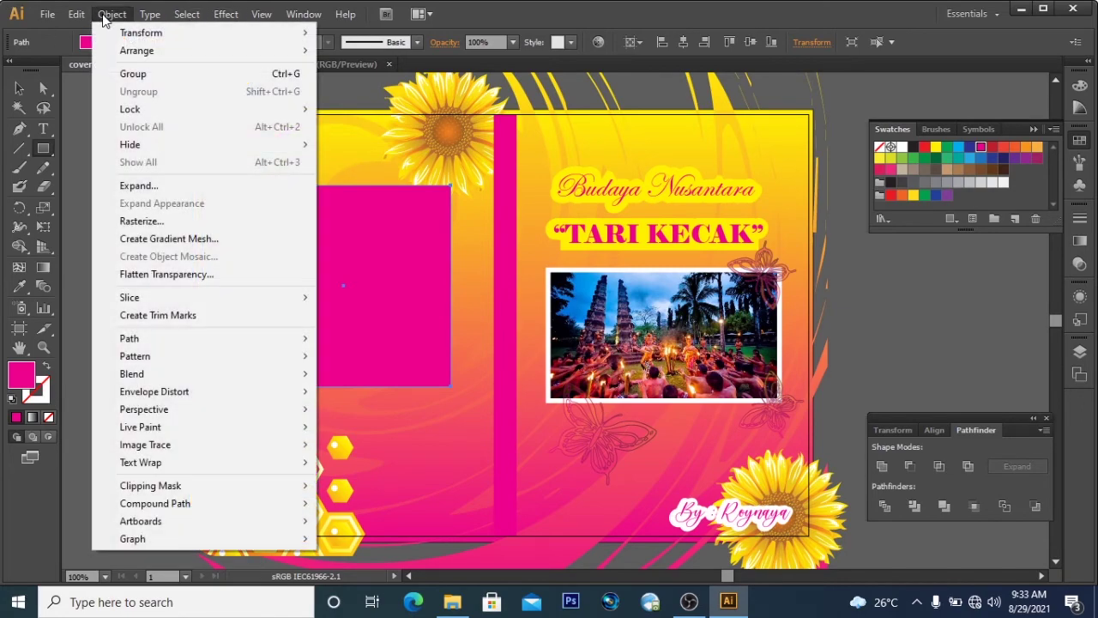
{"action": "mouse_move", "coordinate": [238, 15]}
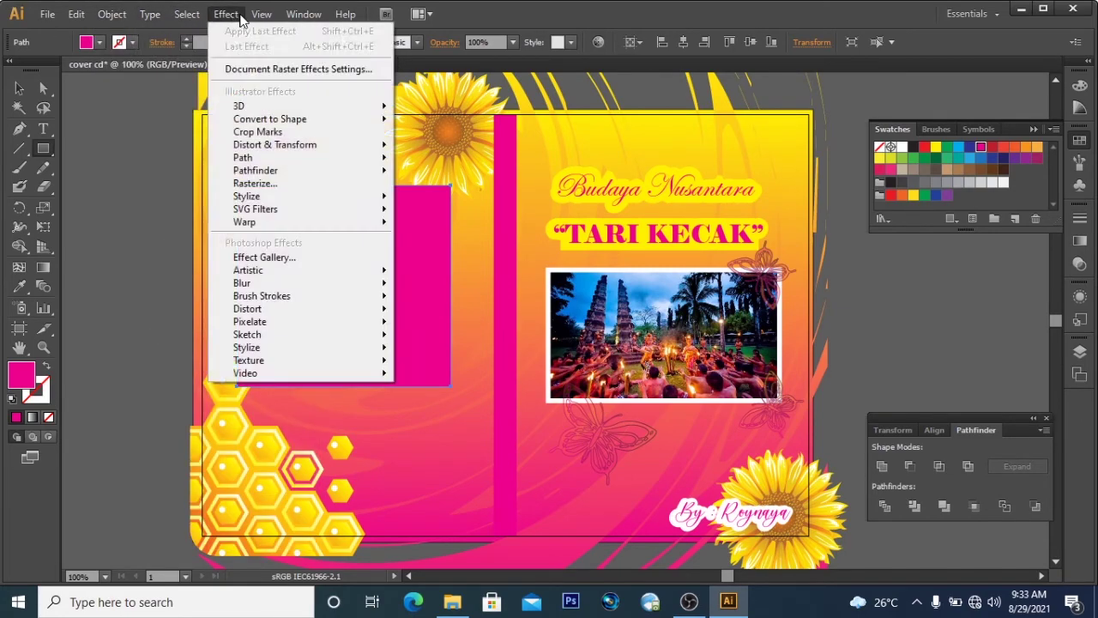
{"action": "mouse_move", "coordinate": [347, 203]}
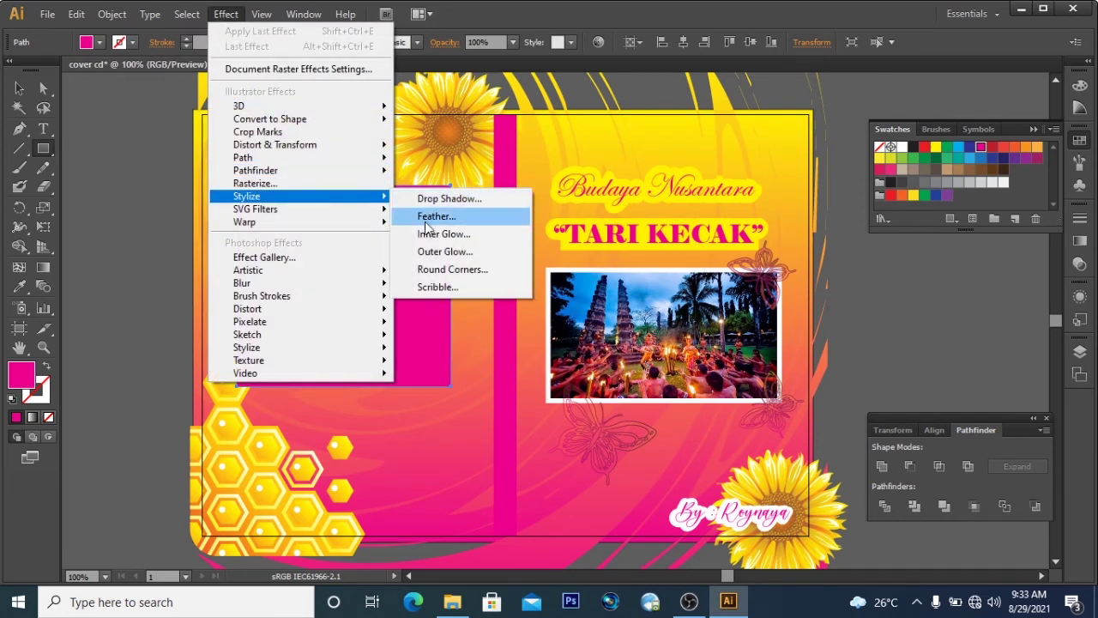
{"action": "left_click", "coordinate": [442, 268]}
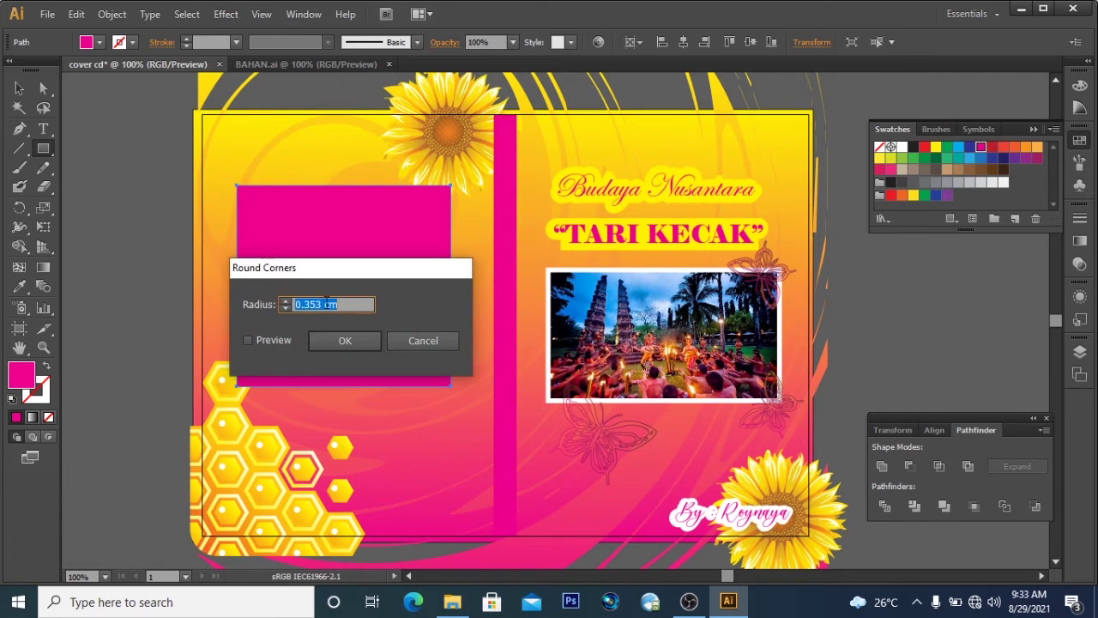
{"action": "left_click", "coordinate": [247, 341]}
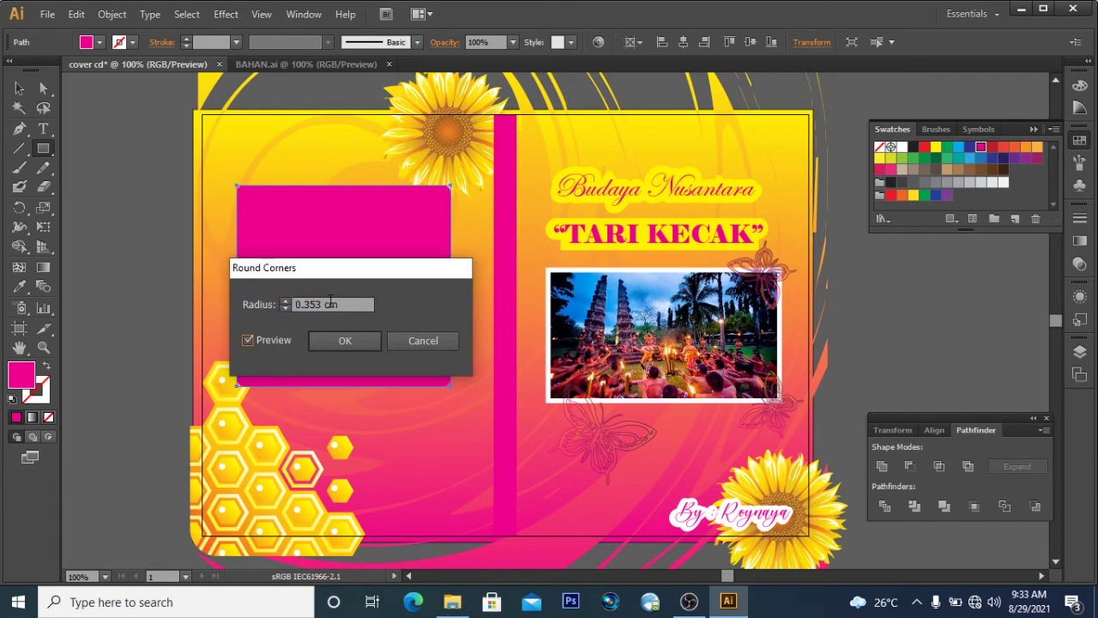
{"action": "left_click_drag", "start_coordinate": [323, 305], "coordinate": [283, 304]}
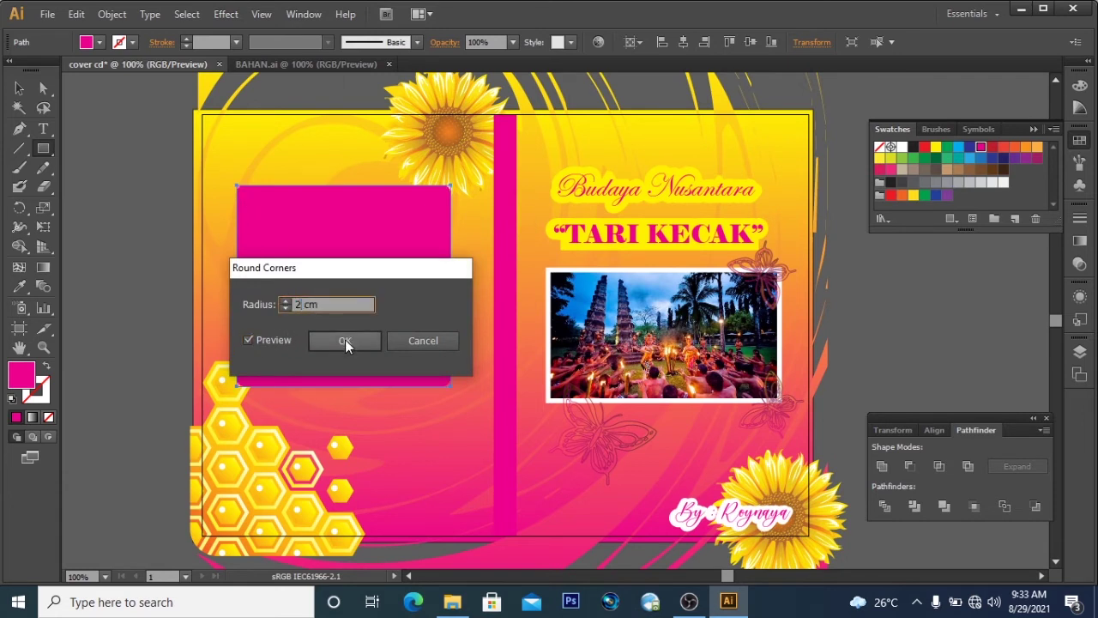
{"action": "left_click", "coordinate": [248, 340]}
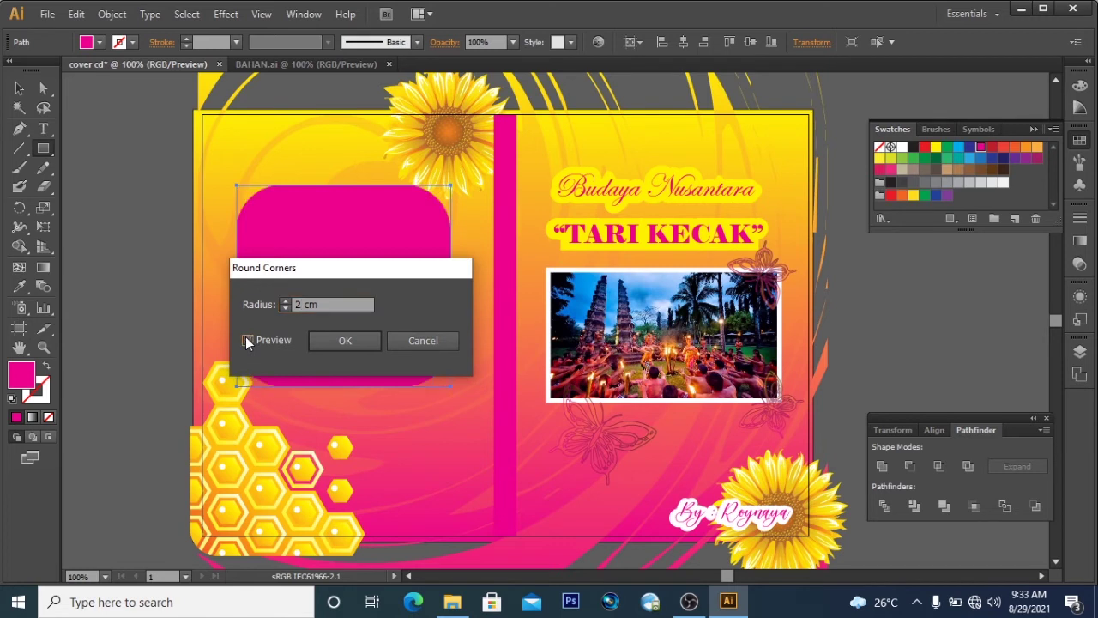
{"action": "left_click_drag", "start_coordinate": [300, 304], "coordinate": [374, 308]}
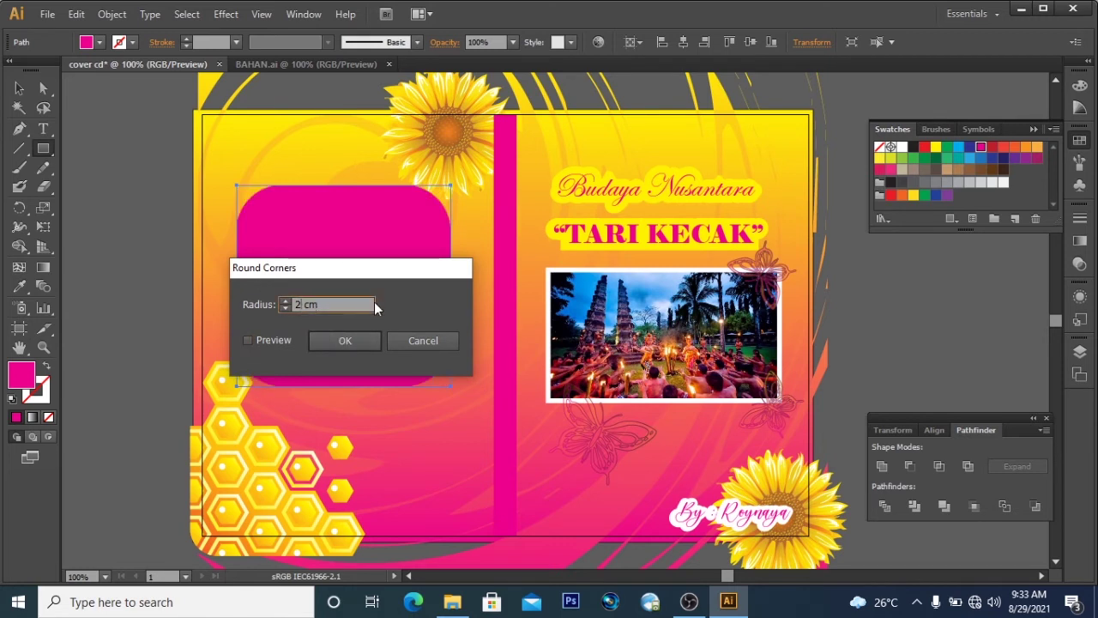
{"action": "type", "text": "1.5"}
{"action": "left_click", "coordinate": [249, 340]}
{"action": "left_click", "coordinate": [342, 345]}
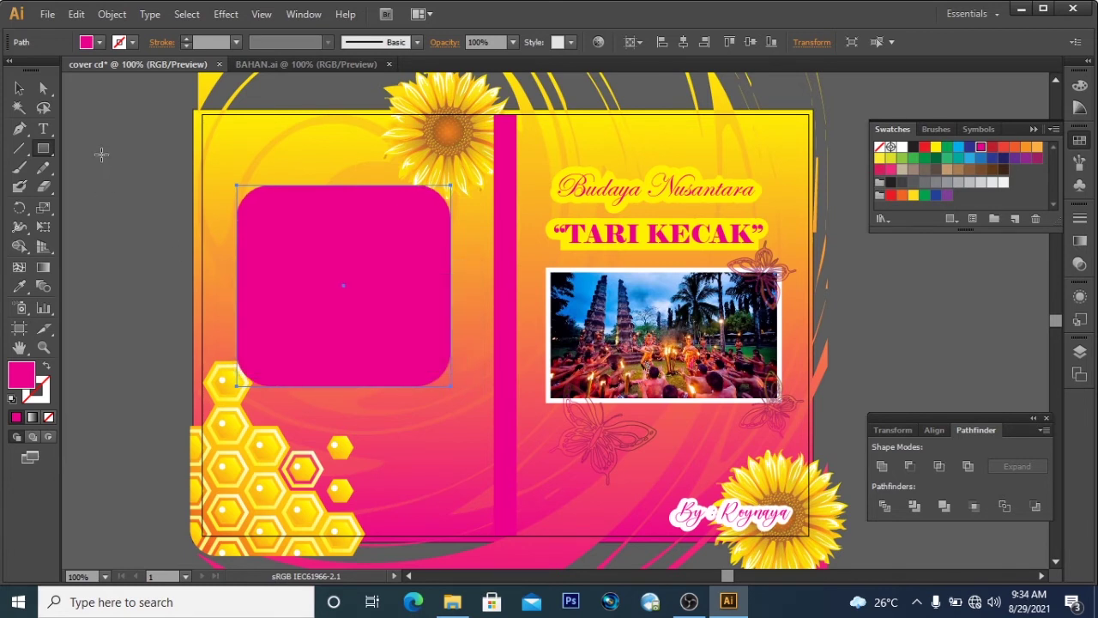
Move the rounded magenta panel down and right, placing it below the sunflower near the spine
{"action": "left_click", "coordinate": [19, 88]}
{"action": "left_click", "coordinate": [108, 193]}
{"action": "left_click_drag", "start_coordinate": [323, 272], "coordinate": [348, 306]}
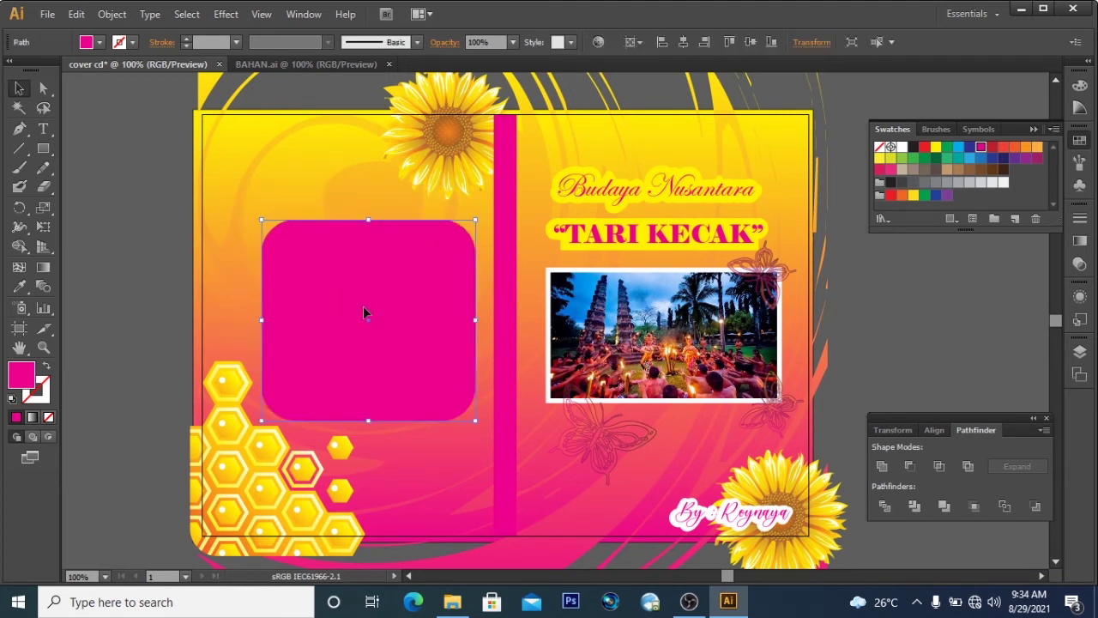
Set the opacity of the rounded magenta panel to 30%
{"action": "left_click", "coordinate": [1080, 243]}
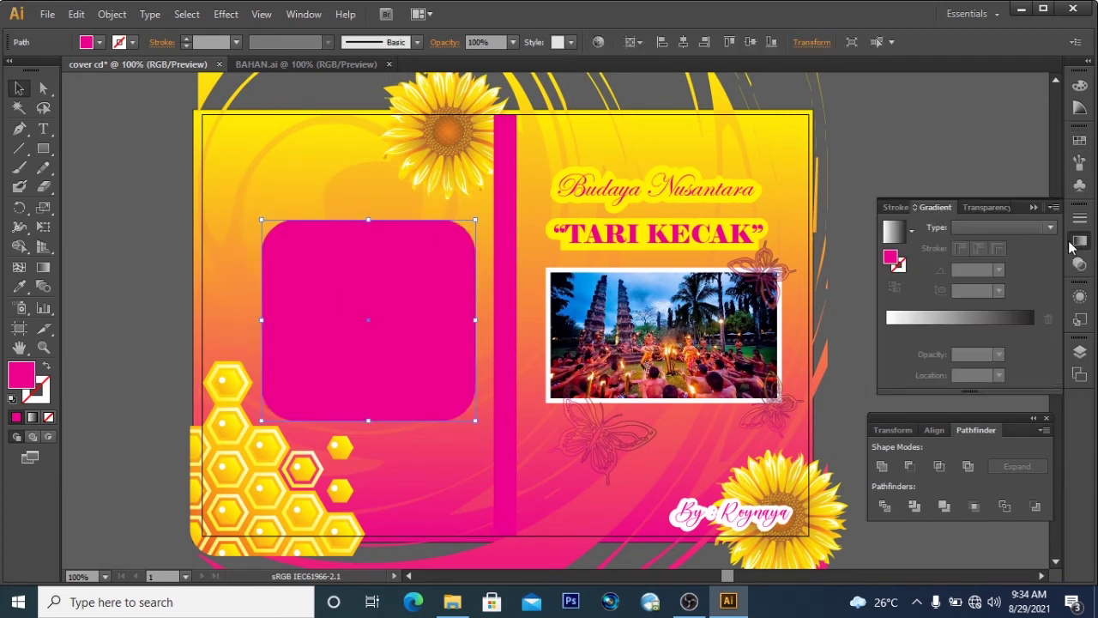
{"action": "left_click", "coordinate": [988, 207]}
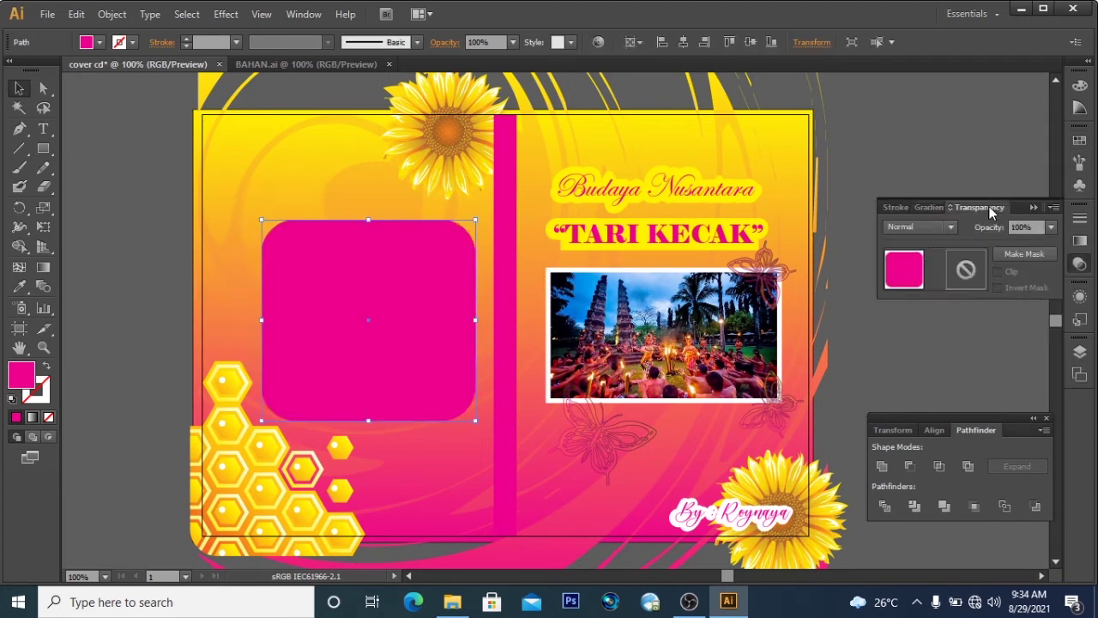
{"action": "left_click", "coordinate": [1050, 227]}
{"action": "left_click", "coordinate": [1030, 332]}
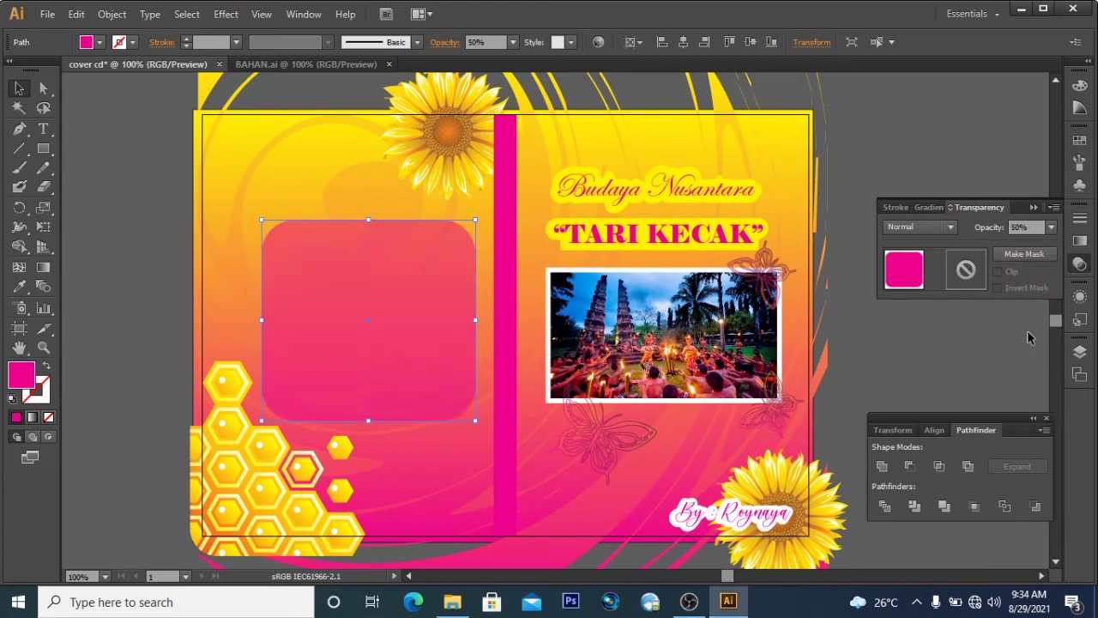
{"action": "left_click", "coordinate": [1050, 227]}
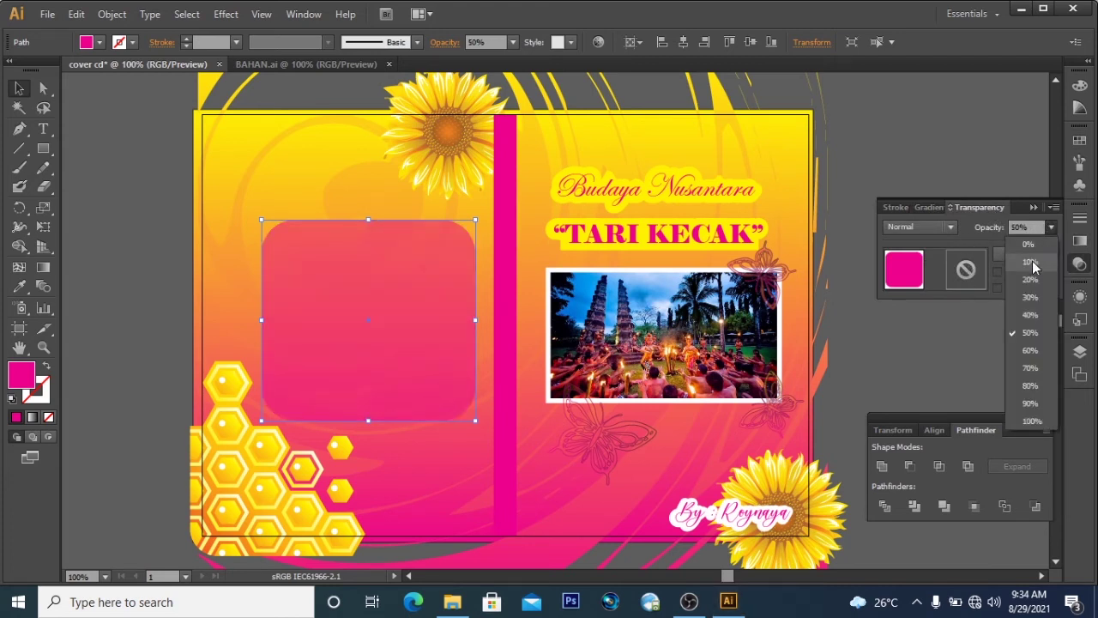
{"action": "left_click", "coordinate": [1029, 298]}
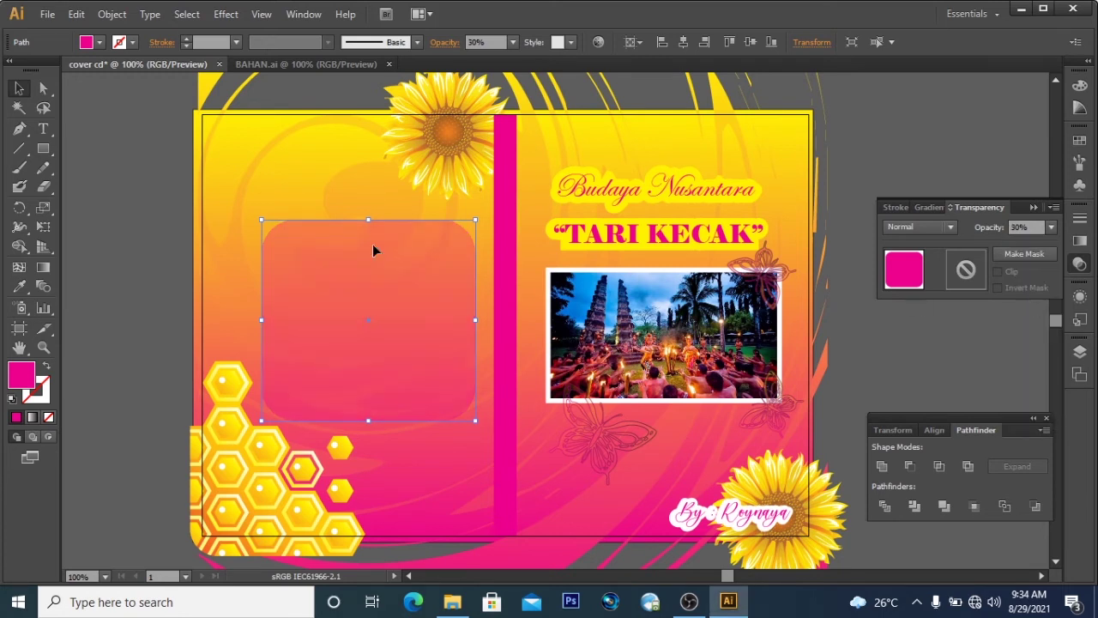
{"action": "left_click", "coordinate": [97, 153]}
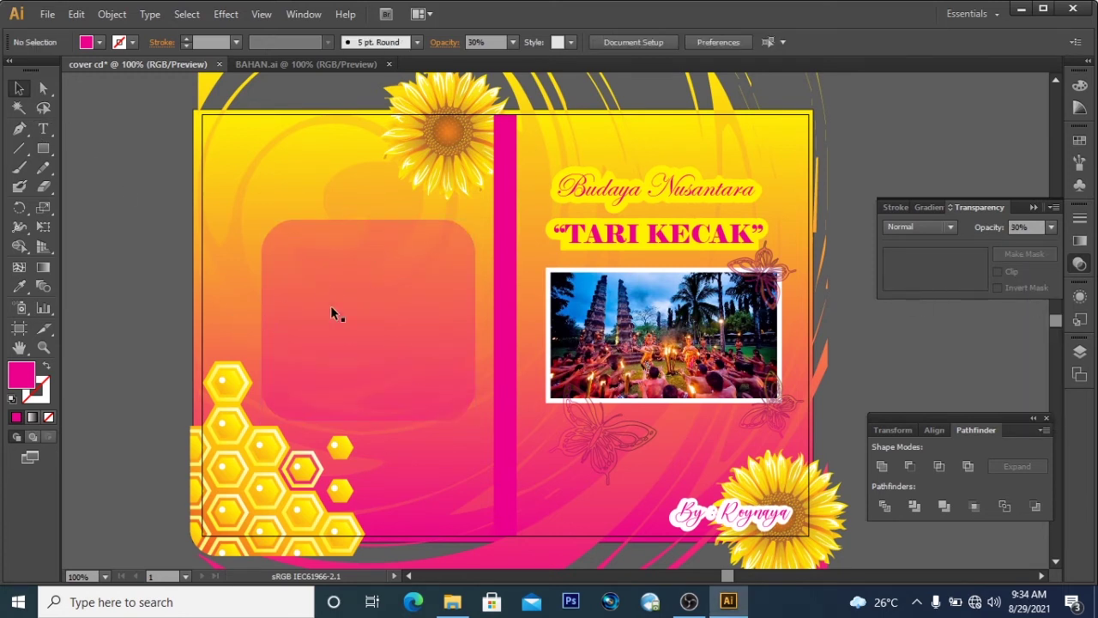
Open the Kecak description document in Word and copy its entire text
{"action": "left_click", "coordinate": [454, 601]}
{"action": "left_click", "coordinate": [691, 218]}
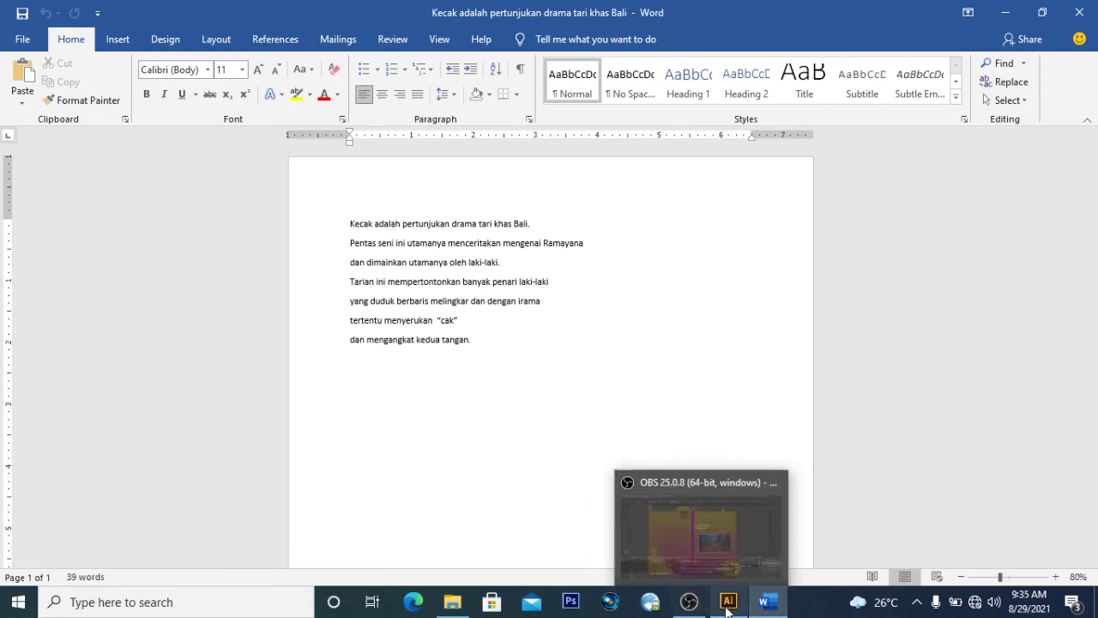
{"action": "left_click", "coordinate": [728, 601]}
{"action": "left_click", "coordinate": [313, 291]}
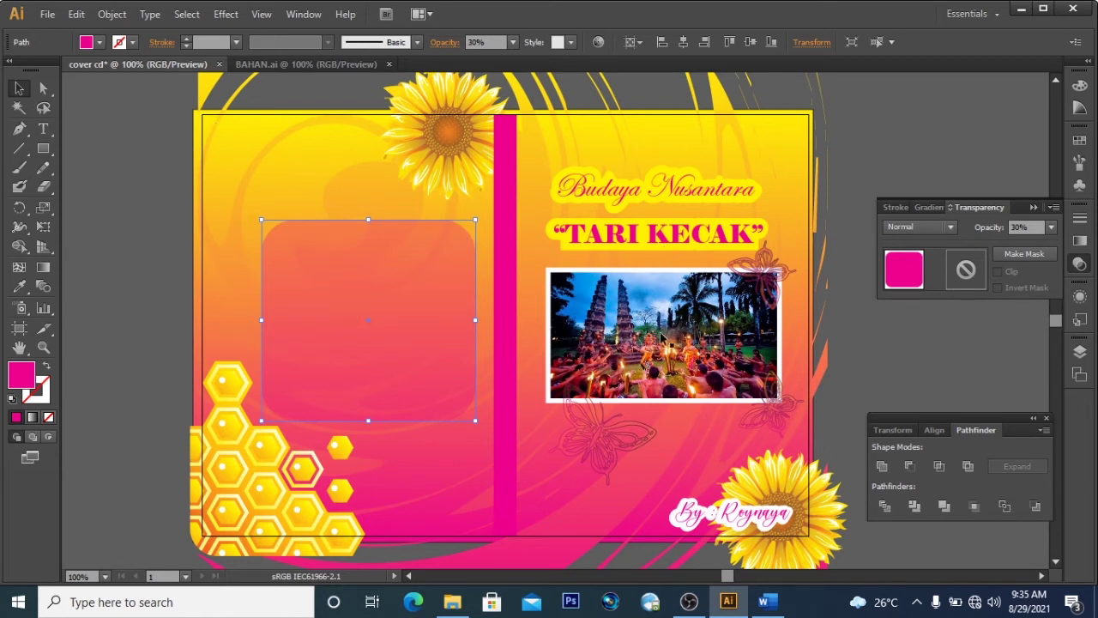
{"action": "left_click", "coordinate": [766, 601]}
{"action": "left_click_drag", "start_coordinate": [350, 221], "coordinate": [483, 343]}
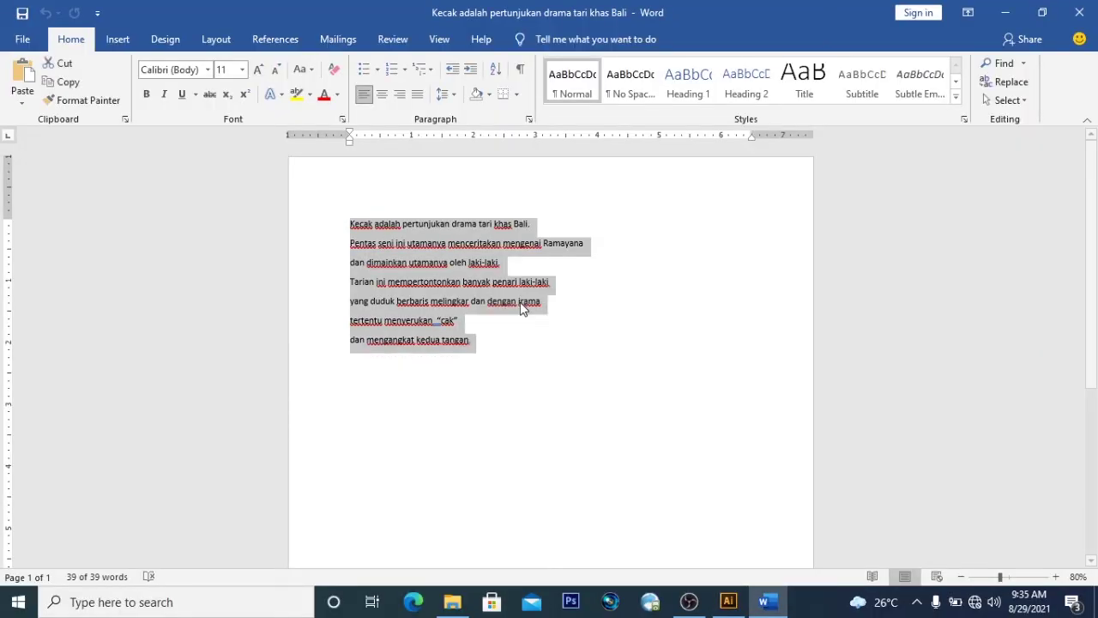
Switch back to Illustrator and paste the Kecak description as text inside the rounded panel on the back cover
{"action": "left_click", "coordinate": [729, 601]}
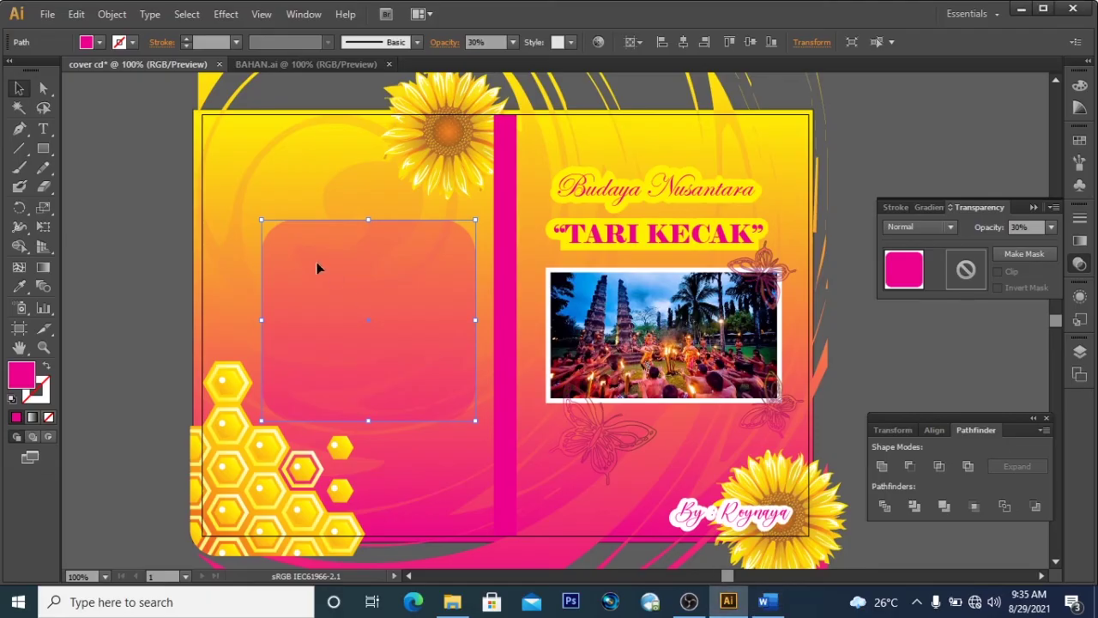
{"action": "left_click", "coordinate": [44, 128]}
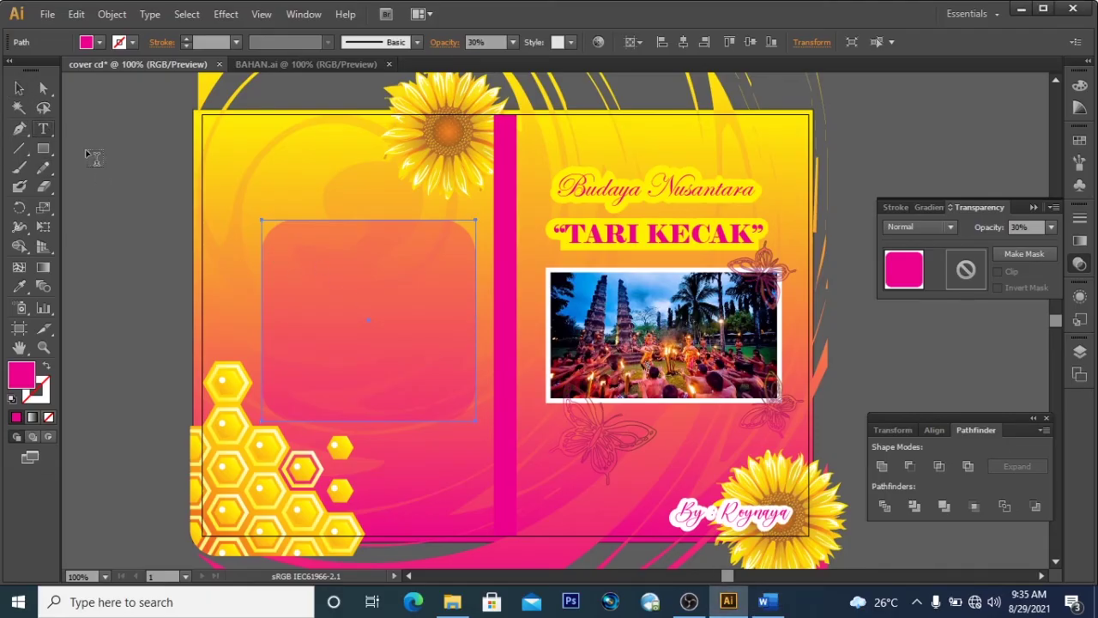
{"action": "left_click", "coordinate": [292, 268]}
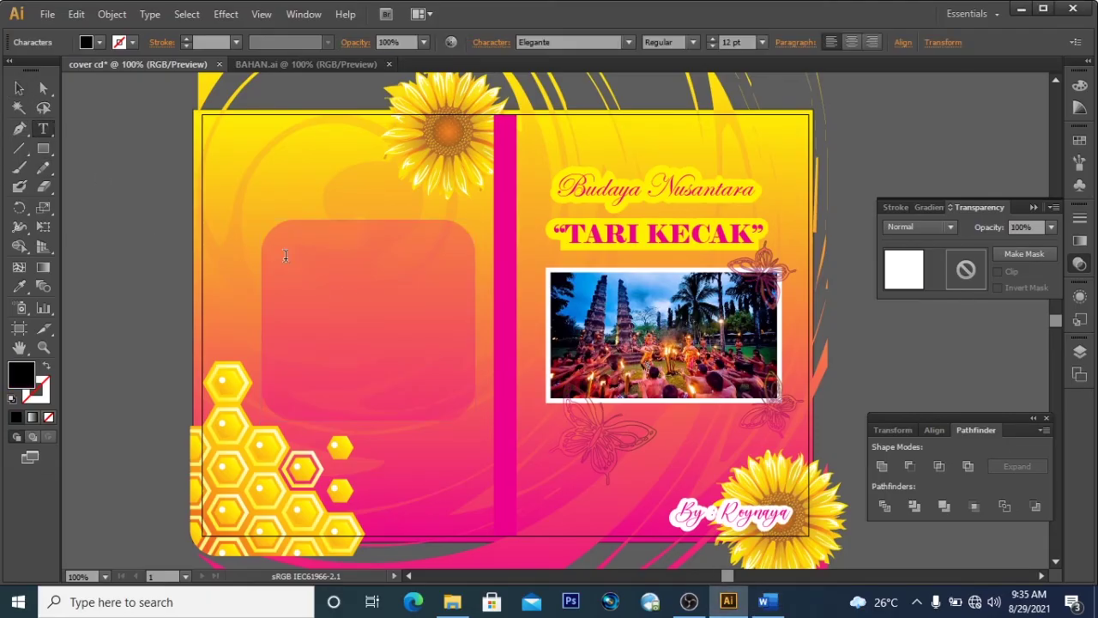
{"action": "key", "text": "ctrl+v"}
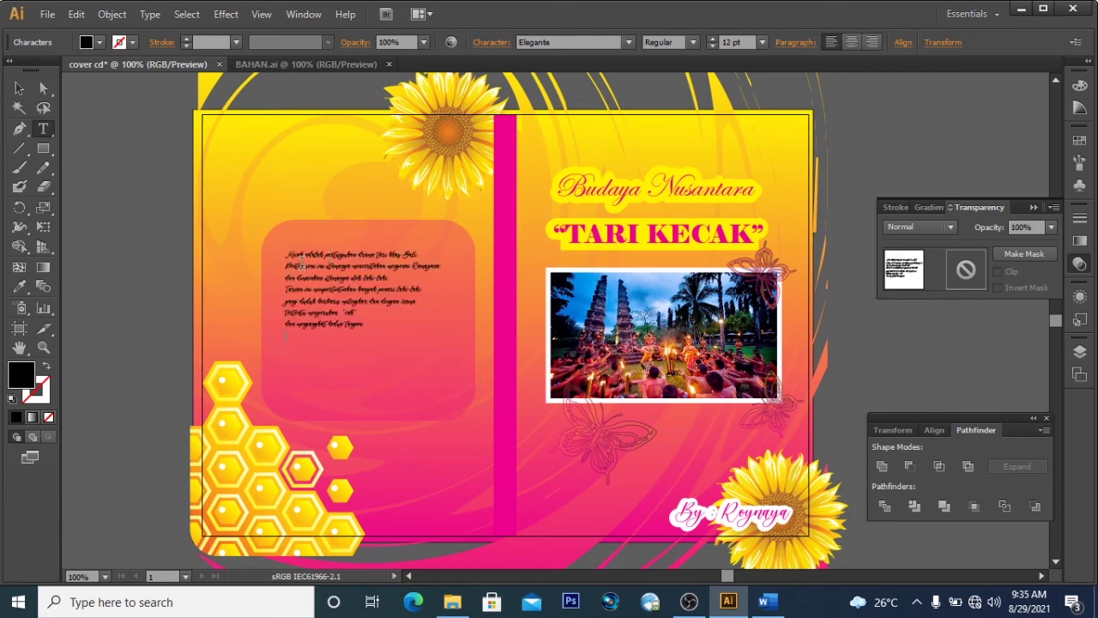
Change the font of the whole Kecak description on the back cover to Arial Regular
{"action": "left_click_drag", "start_coordinate": [289, 253], "coordinate": [378, 324]}
{"action": "right_click", "coordinate": [377, 324]}
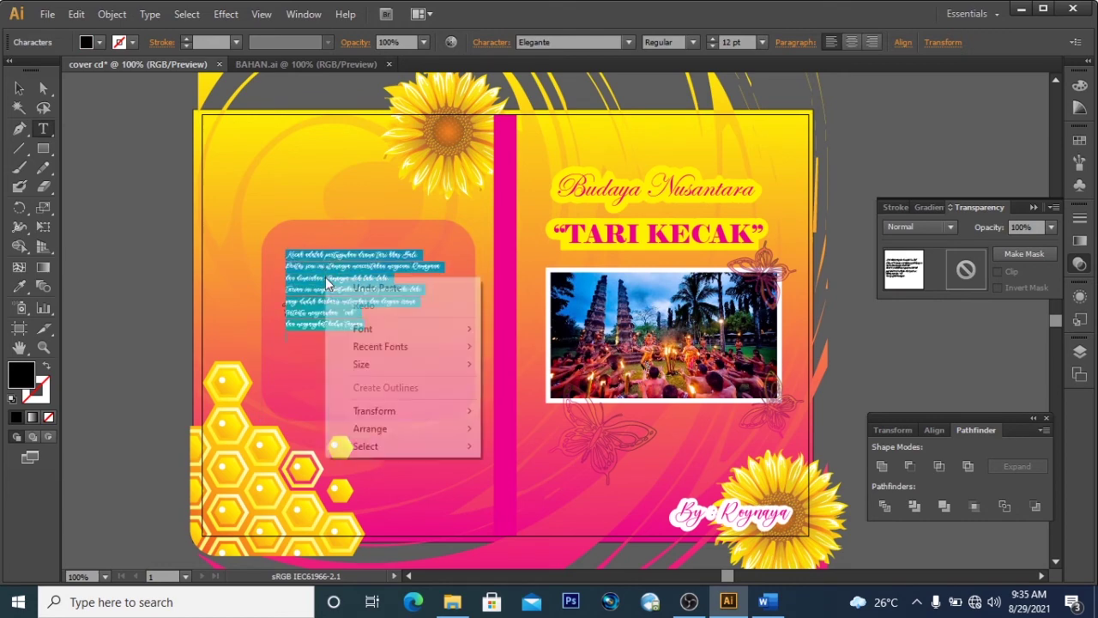
{"action": "mouse_move", "coordinate": [413, 329]}
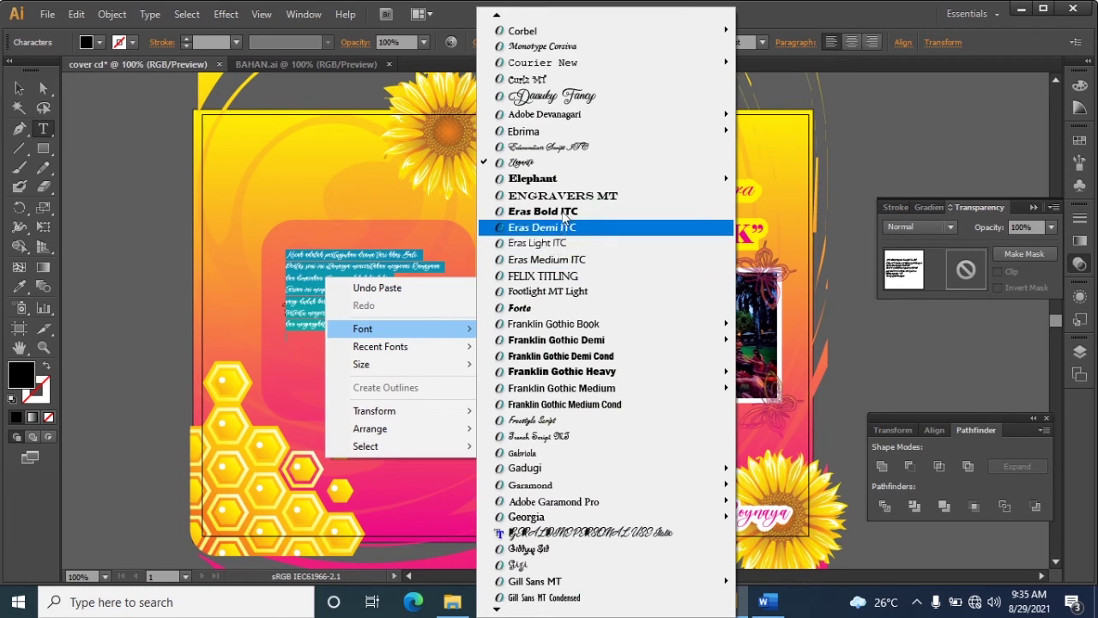
{"action": "mouse_move", "coordinate": [497, 18]}
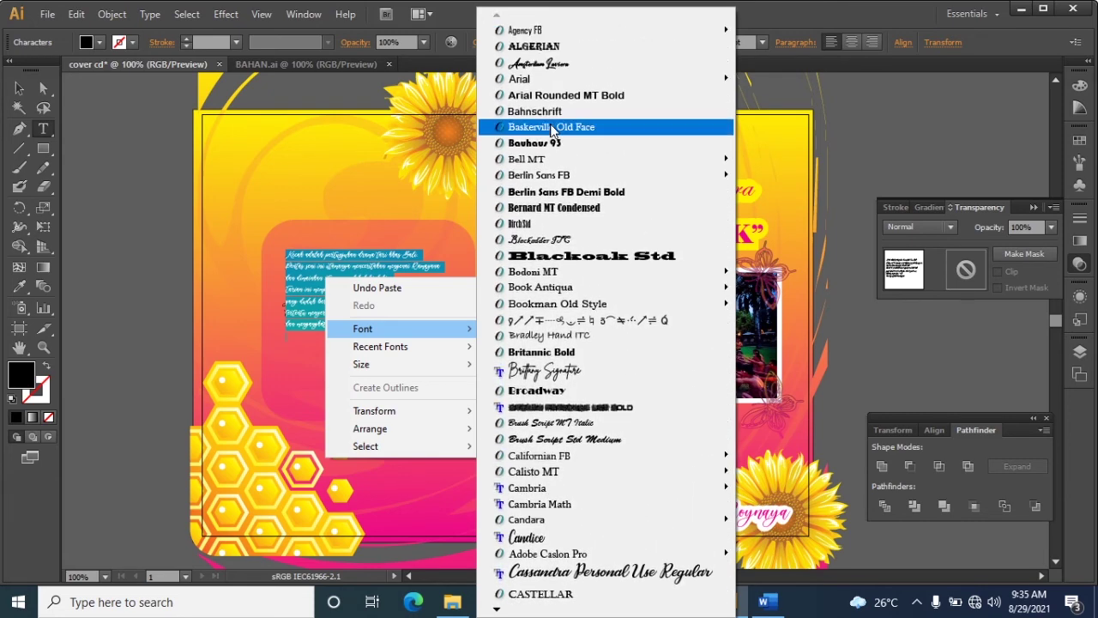
{"action": "mouse_move", "coordinate": [535, 86]}
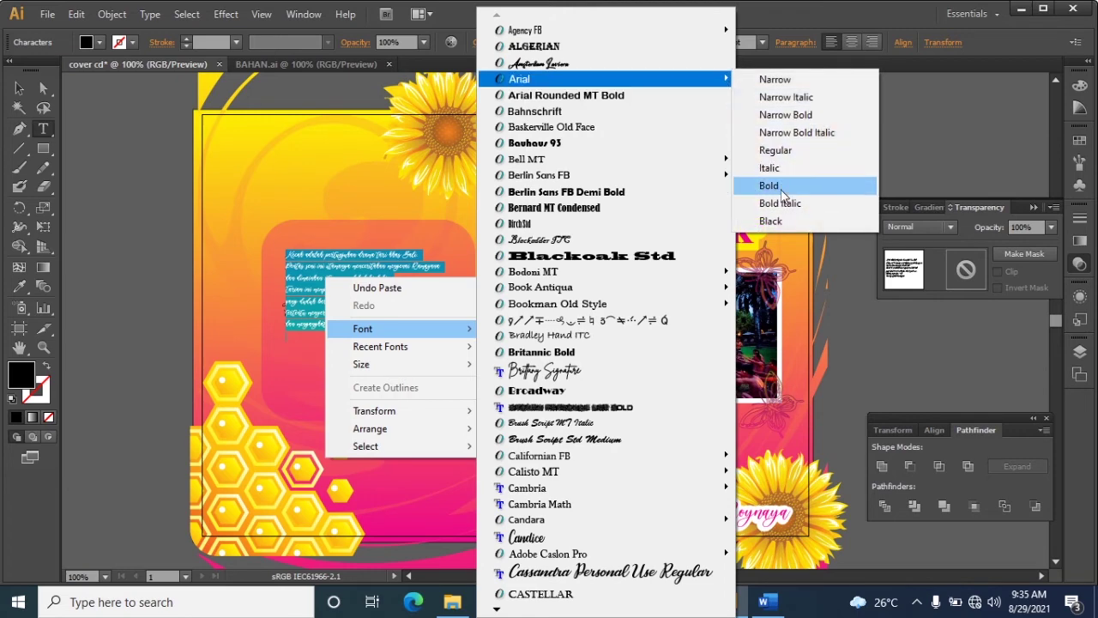
{"action": "left_click", "coordinate": [777, 150]}
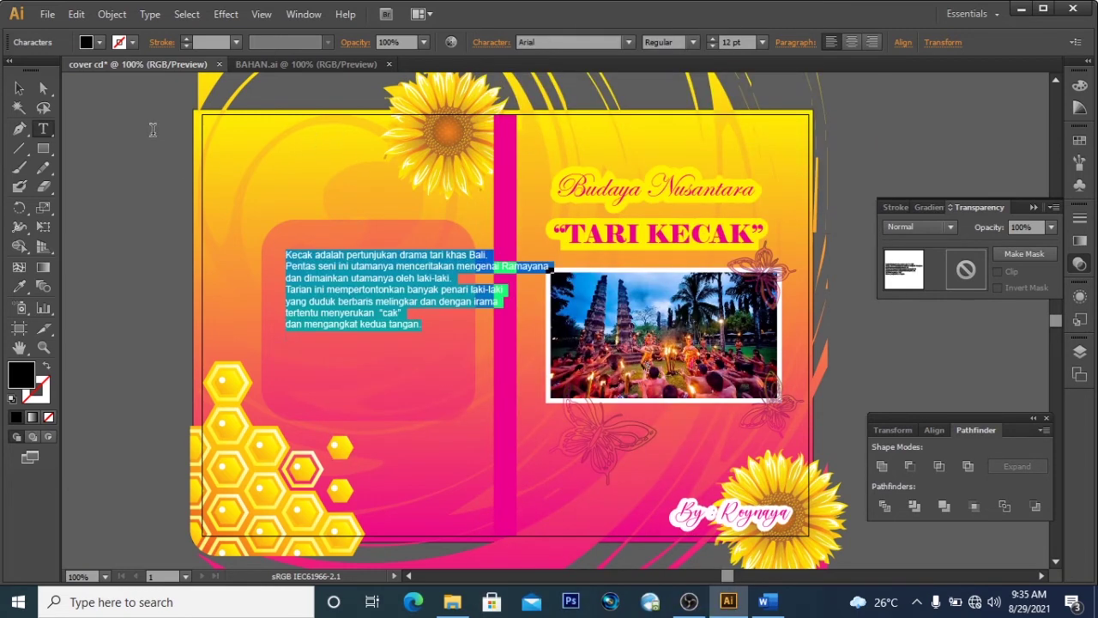
Shift the rounded panel and its description slightly left, and centre-align the description in shorter lines that fit the panel
{"action": "left_click", "coordinate": [19, 88]}
{"action": "left_click", "coordinate": [448, 276]}
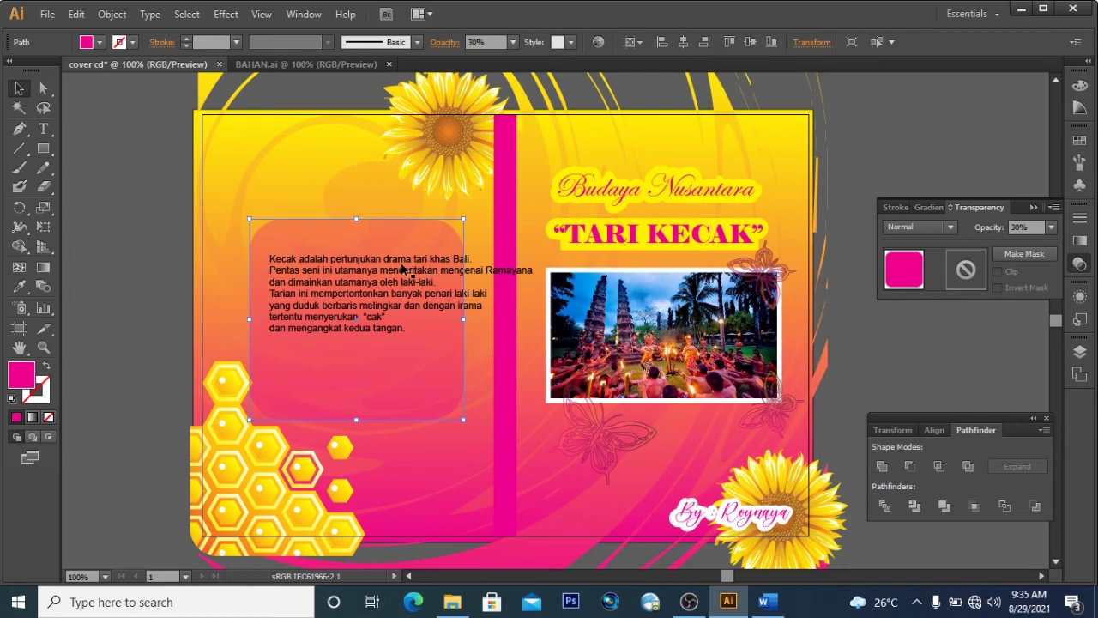
{"action": "left_click_drag", "start_coordinate": [385, 273], "coordinate": [373, 269]}
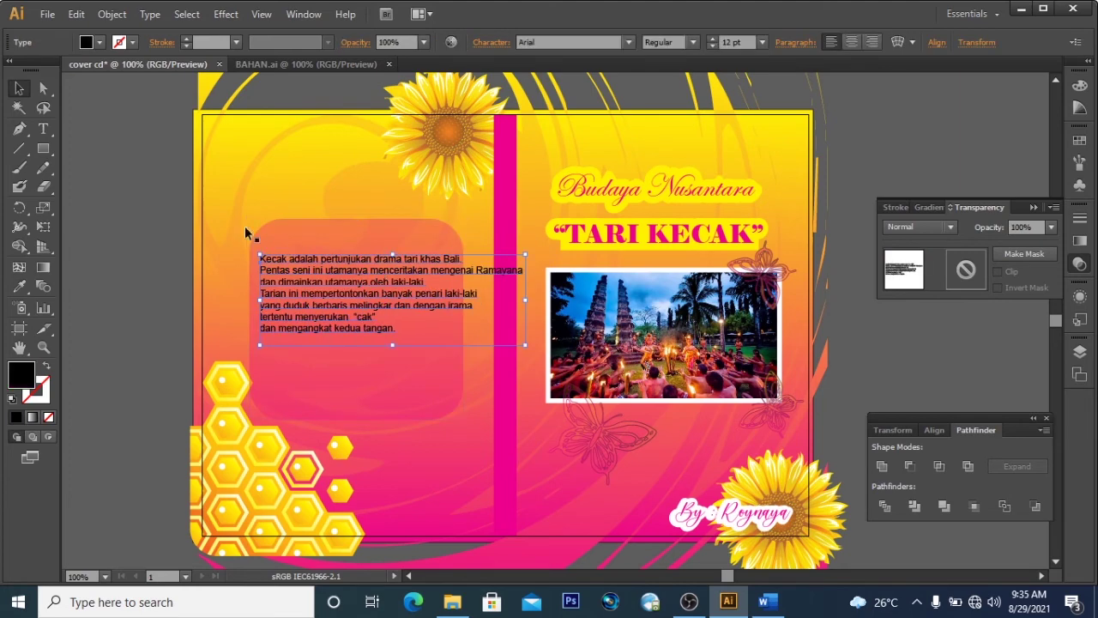
{"action": "left_click", "coordinate": [851, 42]}
{"action": "left_click_drag", "start_coordinate": [169, 275], "coordinate": [271, 270]}
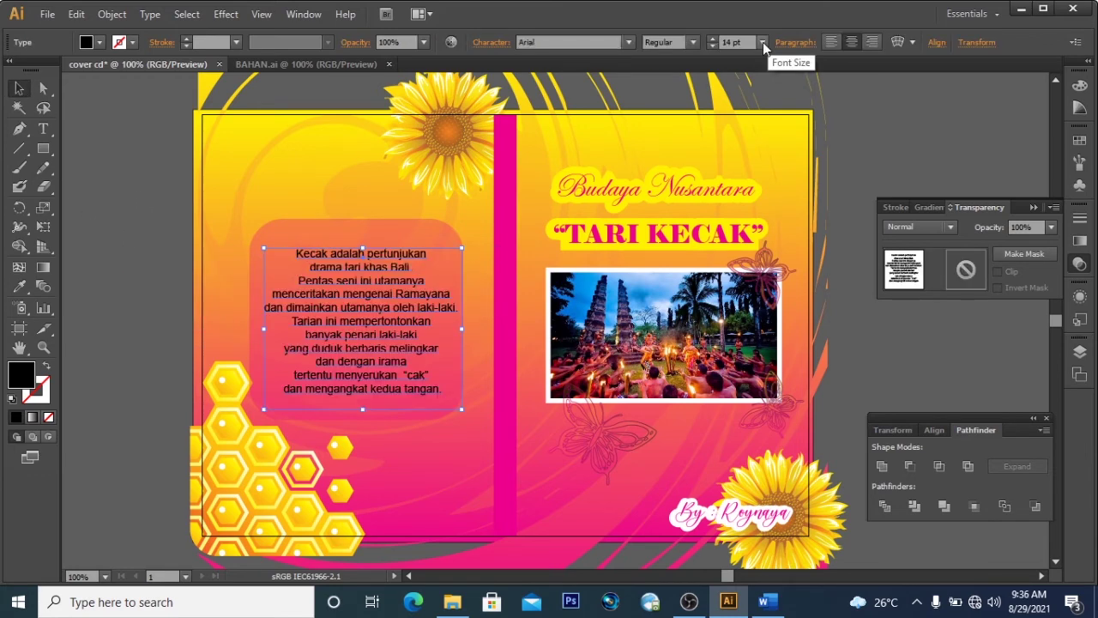
Set the font size of the Kecak description to 16 pt
{"action": "left_click", "coordinate": [763, 42]}
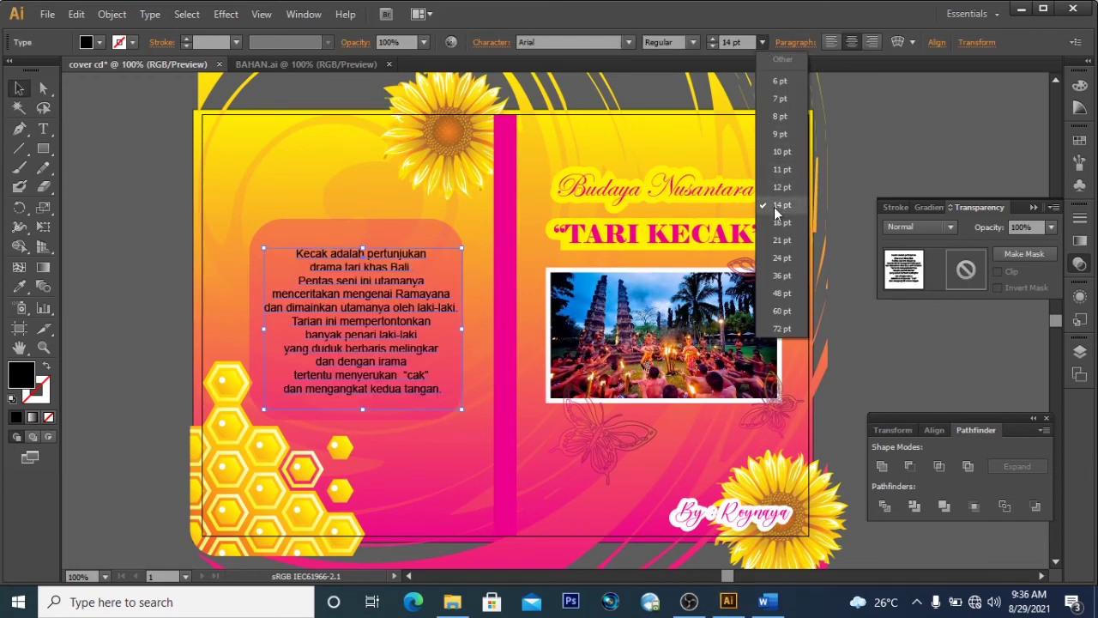
{"action": "double_click", "coordinate": [728, 42]}
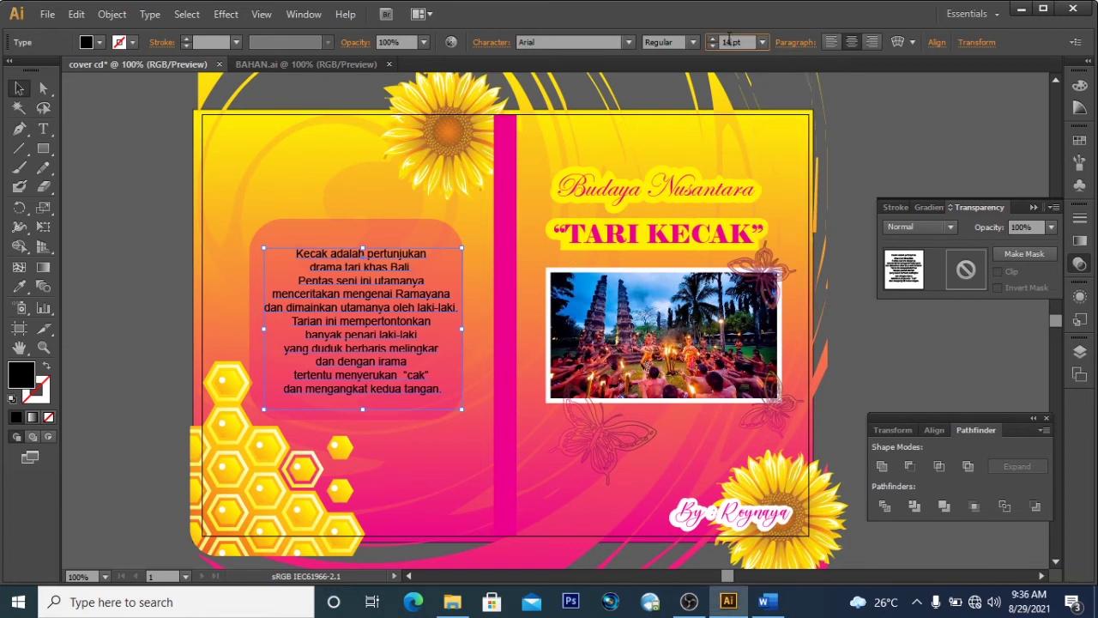
{"action": "type", "text": "16"}
{"action": "key", "text": "Return"}
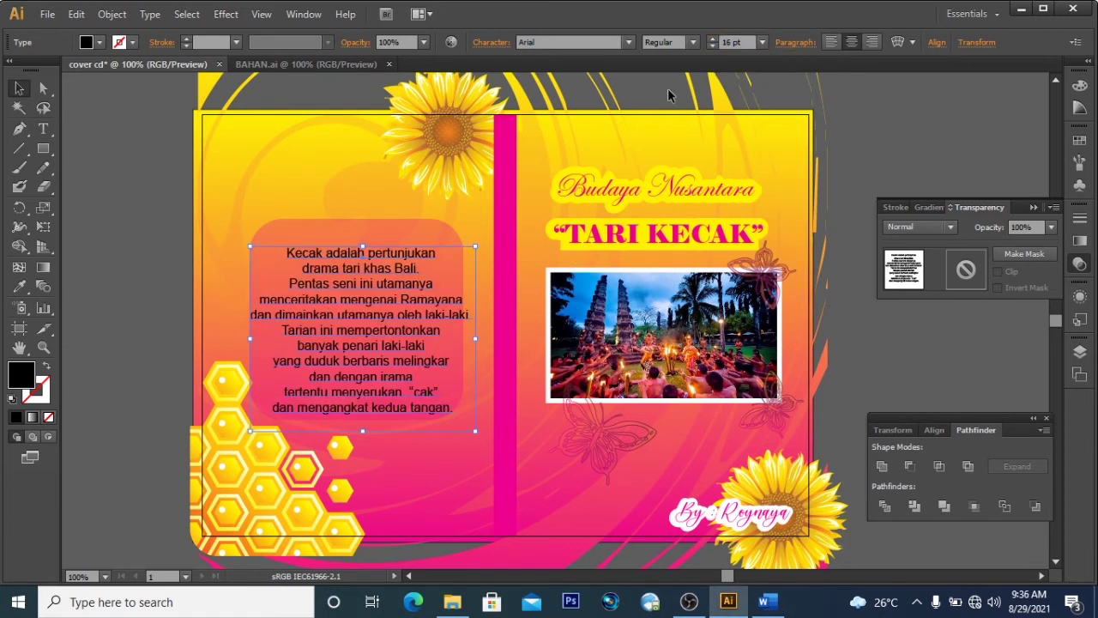
{"action": "left_click", "coordinate": [114, 180]}
Enlarge the rounded panel and nudge it left so it surrounds the whole description
{"action": "left_click", "coordinate": [436, 237]}
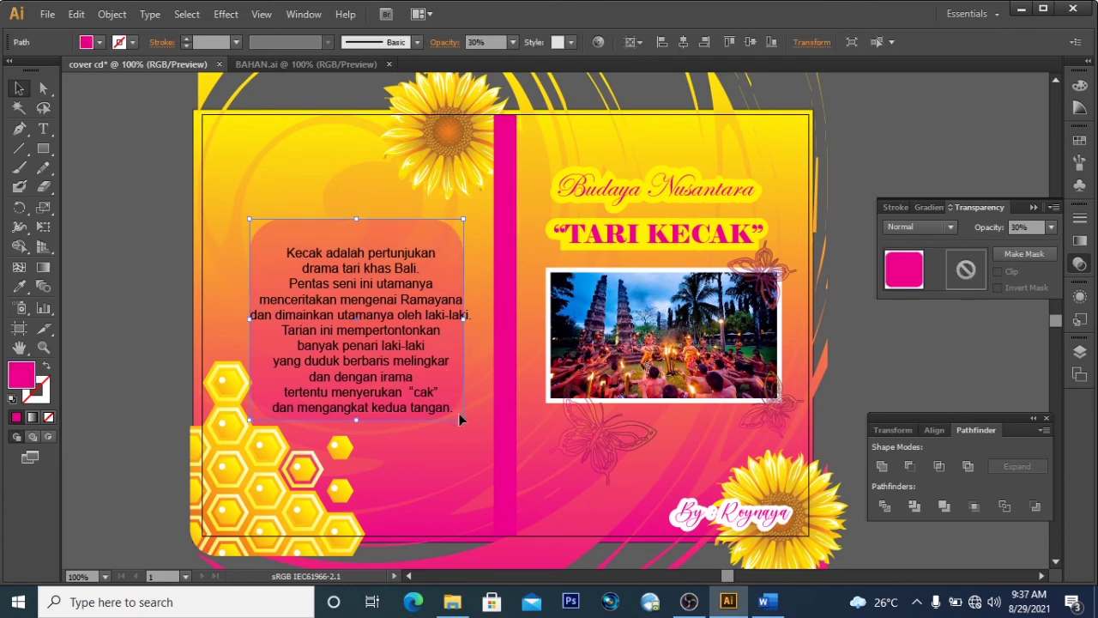
{"action": "left_click_drag", "start_coordinate": [464, 422], "coordinate": [478, 448]}
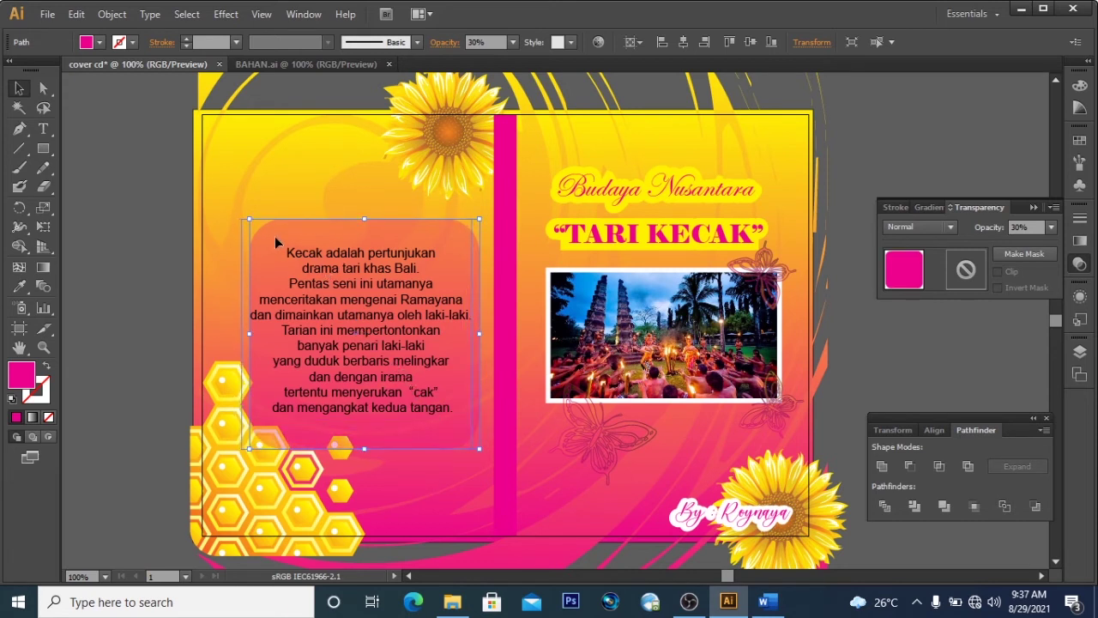
{"action": "key", "text": "shift+Left"}
Move the description down inside the rounded panel to leave room for a heading above it
{"action": "left_click", "coordinate": [360, 330]}
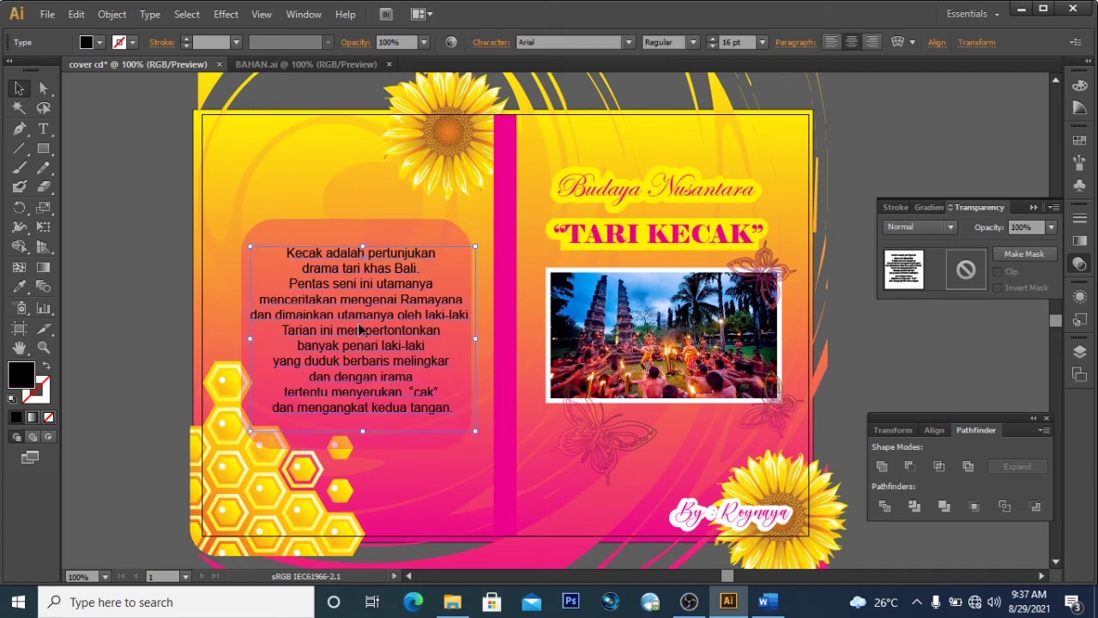
{"action": "key", "text": "ctrl+shift+e"}
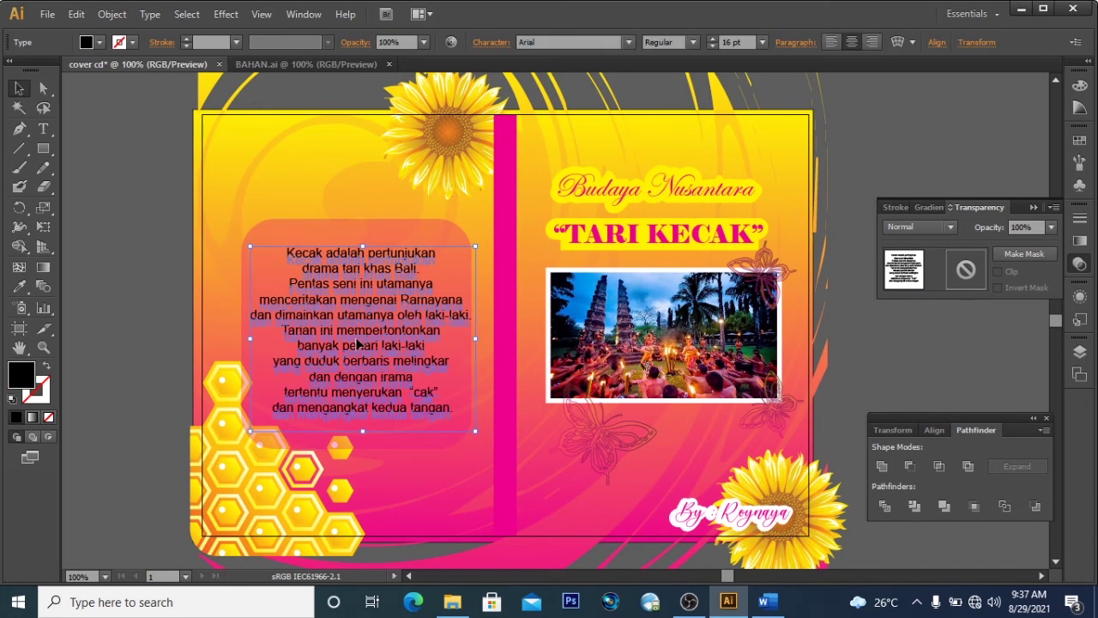
{"action": "key", "text": "shift+Down"}
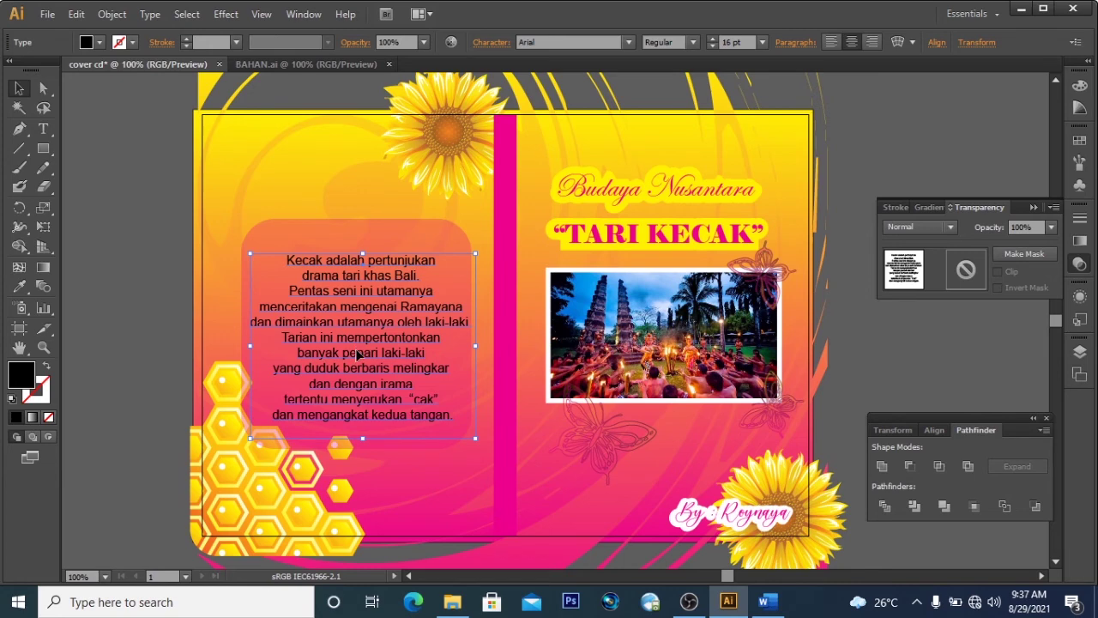
{"action": "left_click_drag", "start_coordinate": [356, 345], "coordinate": [356, 351]}
Add the heading "TARI KECAK" inside the rounded panel and centre it above the description
{"action": "left_click", "coordinate": [43, 129]}
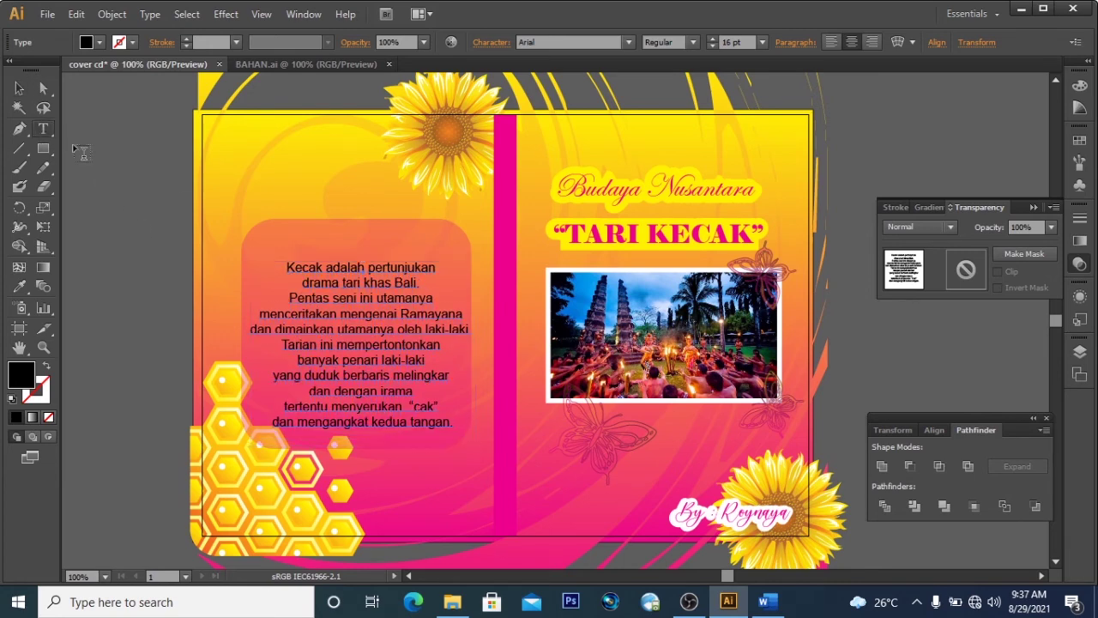
{"action": "left_click", "coordinate": [312, 240]}
{"action": "type", "text": "TARI KECAK"}
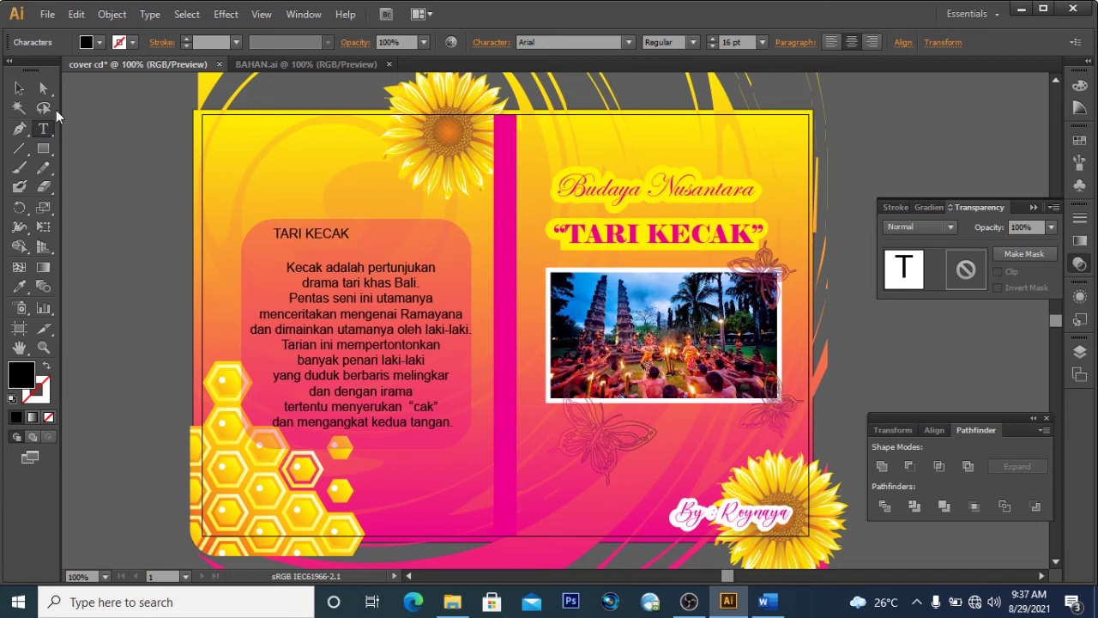
{"action": "left_click", "coordinate": [18, 88]}
{"action": "left_click_drag", "start_coordinate": [302, 241], "coordinate": [344, 245]}
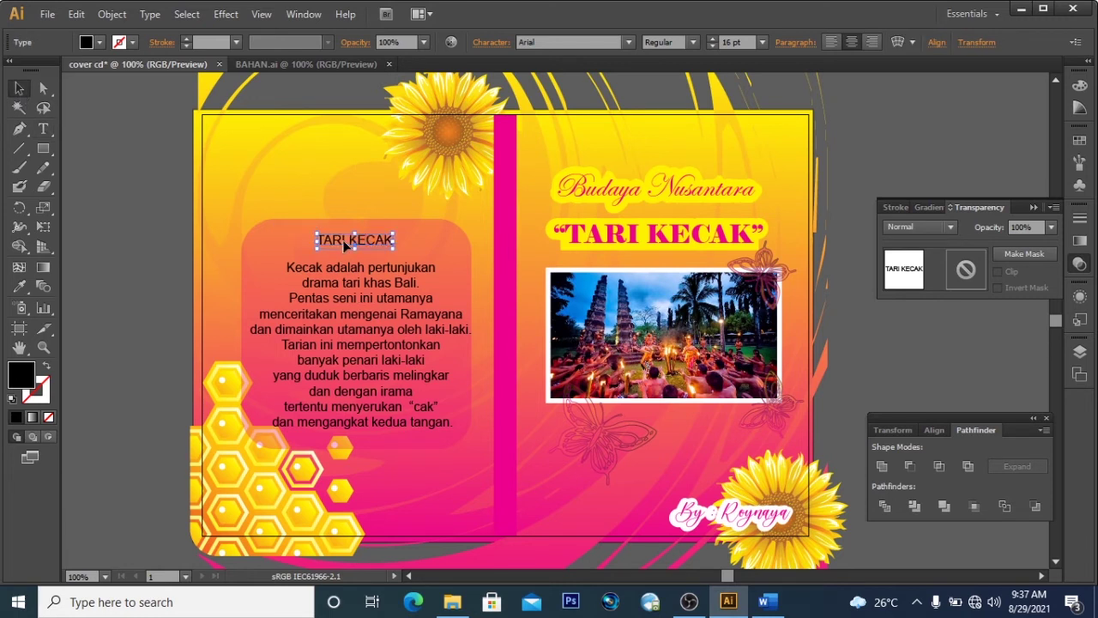
Fill the panel's TARI KECAK heading and the description text with yellow
{"action": "left_click", "coordinate": [1080, 141]}
{"action": "left_click", "coordinate": [935, 146]}
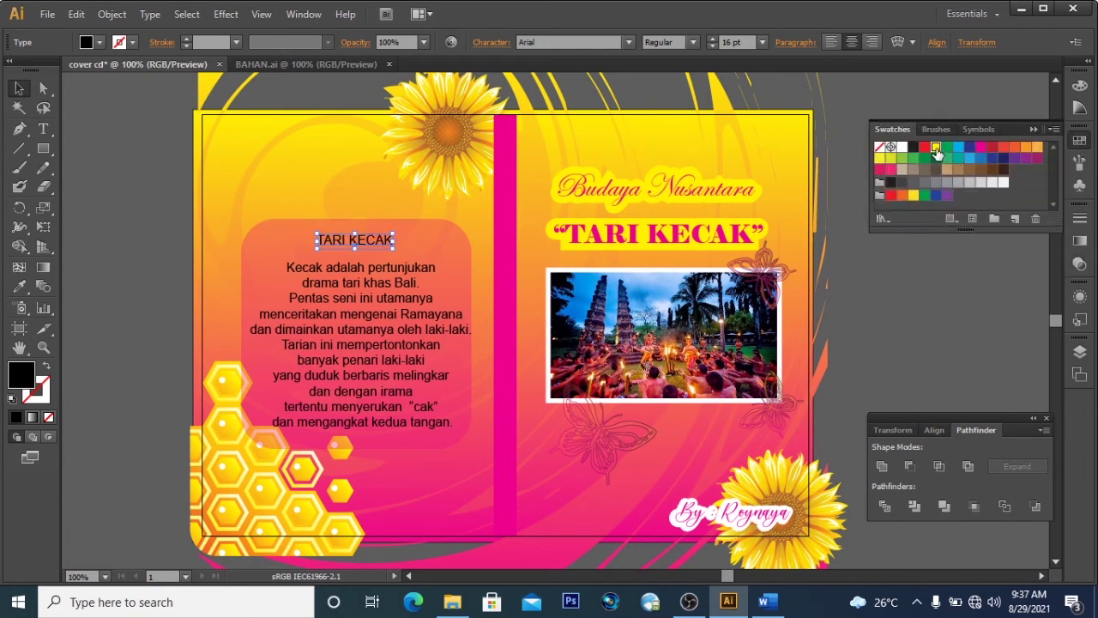
{"action": "left_click", "coordinate": [103, 174]}
{"action": "left_click", "coordinate": [364, 335]}
{"action": "left_click", "coordinate": [941, 152]}
{"action": "left_click", "coordinate": [167, 243]}
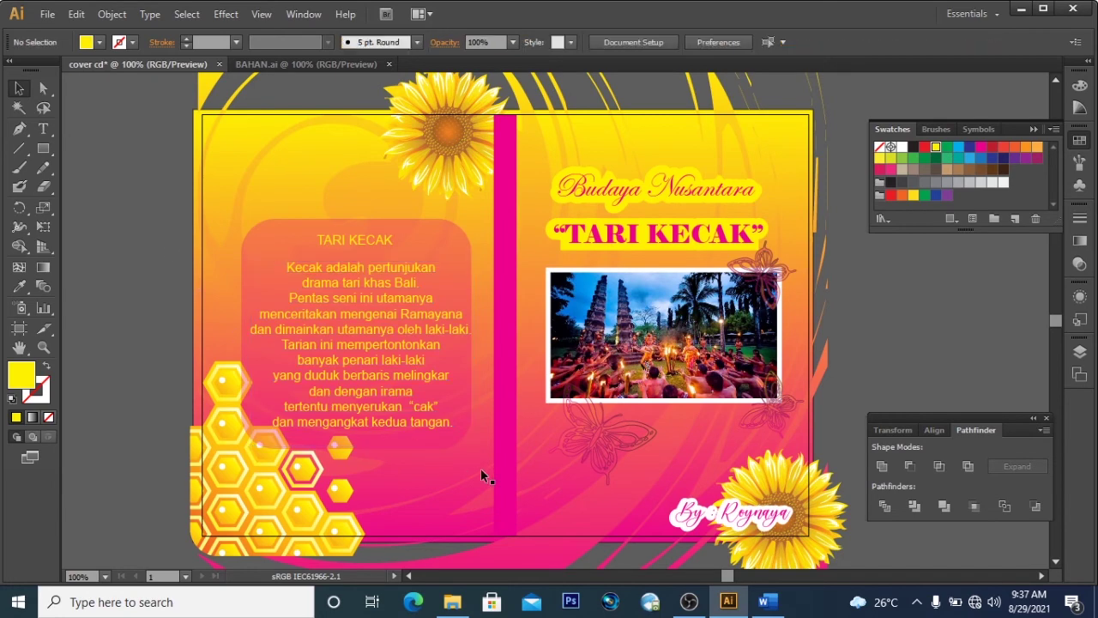
Bring the honeycomb group in front of the rounded description panel
{"action": "left_click", "coordinate": [254, 486]}
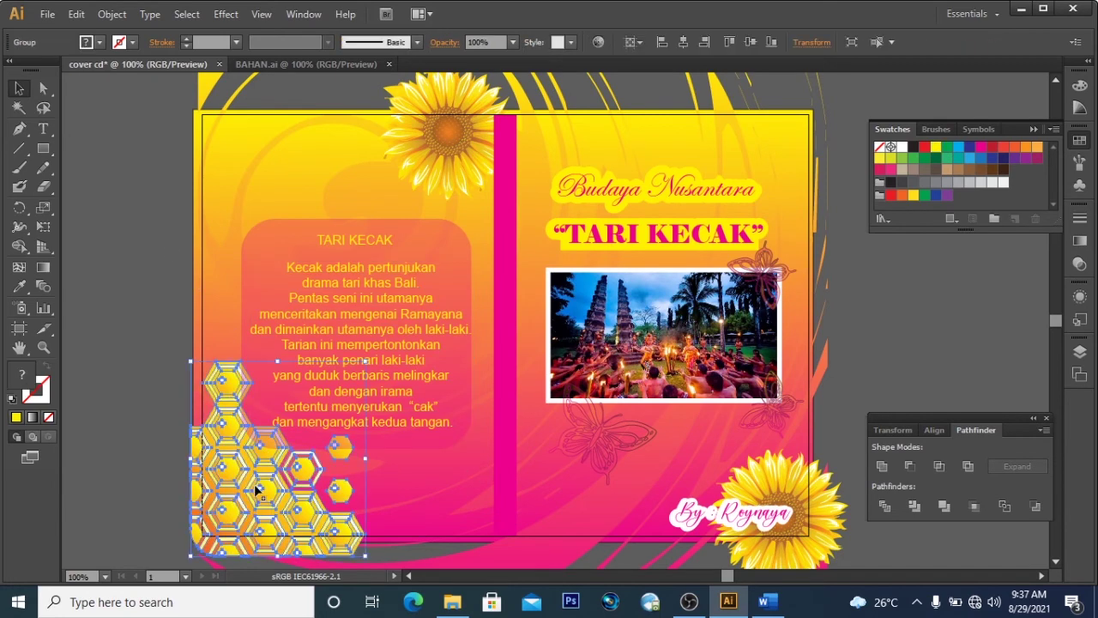
{"action": "right_click", "coordinate": [255, 486]}
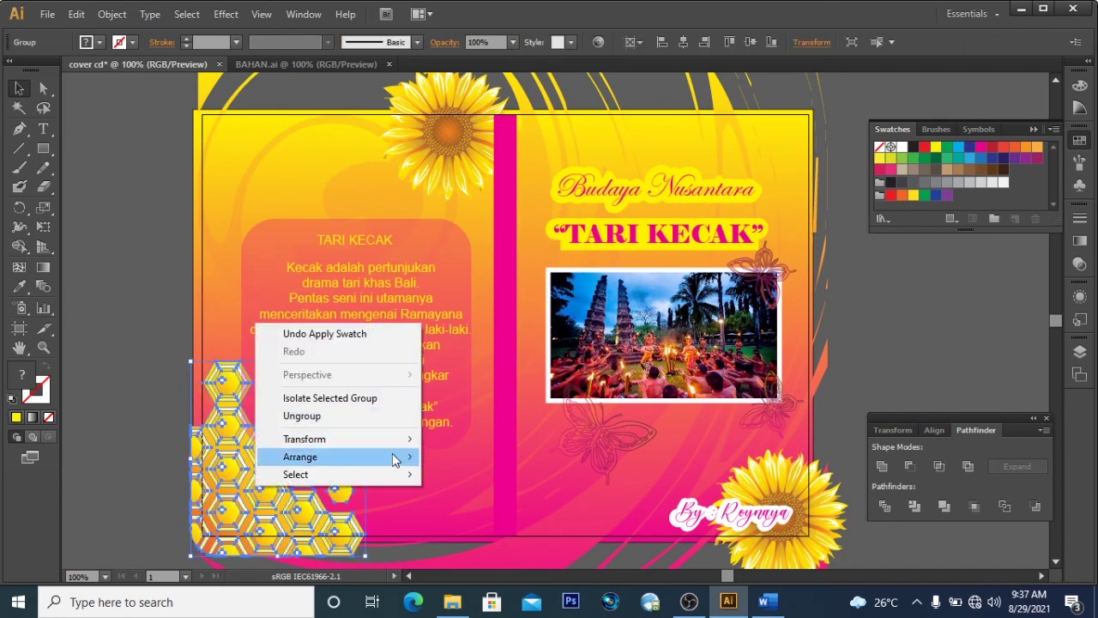
{"action": "mouse_move", "coordinate": [403, 456]}
{"action": "left_click", "coordinate": [449, 456]}
{"action": "left_click", "coordinate": [91, 300]}
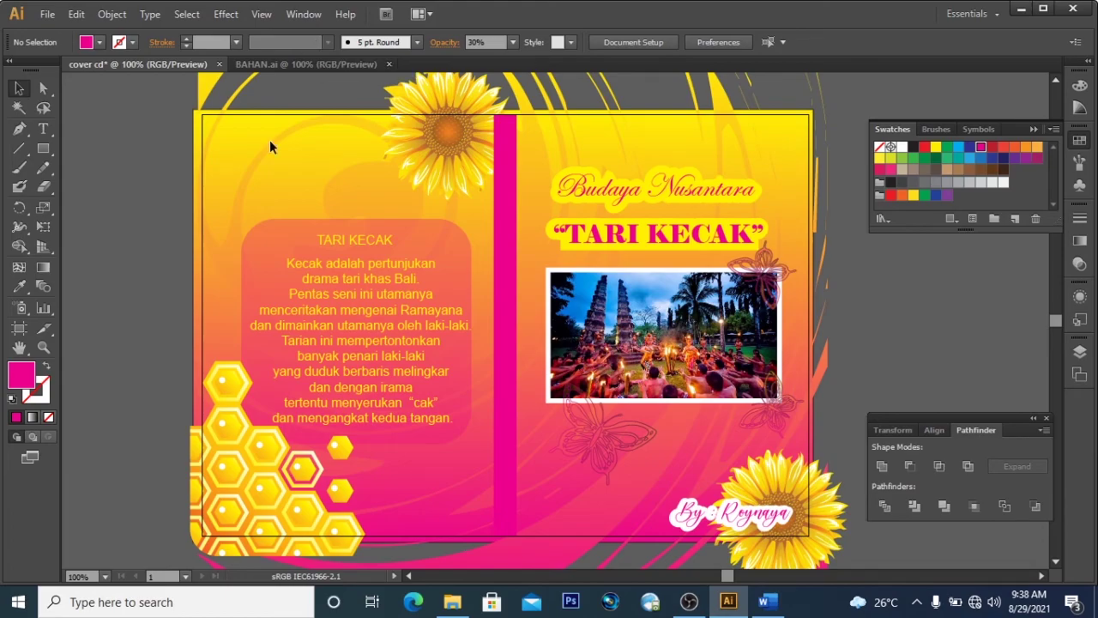
Place the DVD Video logo image from the file folder, scaled down small, at the back cover's lower corner beside the spine
{"action": "left_click", "coordinate": [452, 601]}
{"action": "left_click_drag", "start_coordinate": [380, 246], "coordinate": [399, 453]}
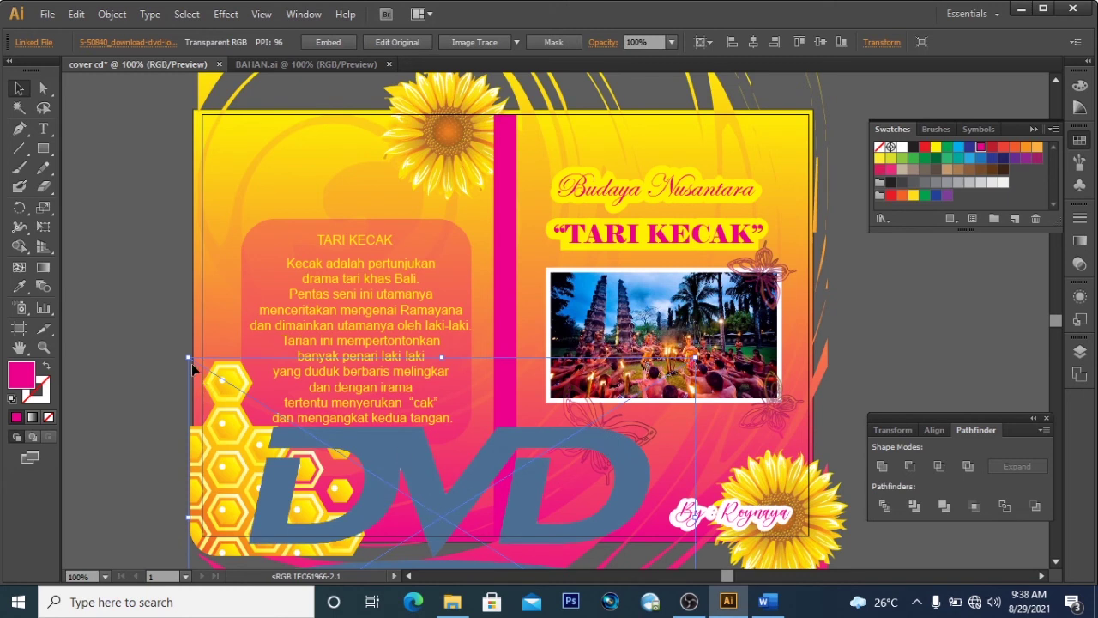
{"action": "left_click_drag", "start_coordinate": [187, 355], "coordinate": [391, 434]}
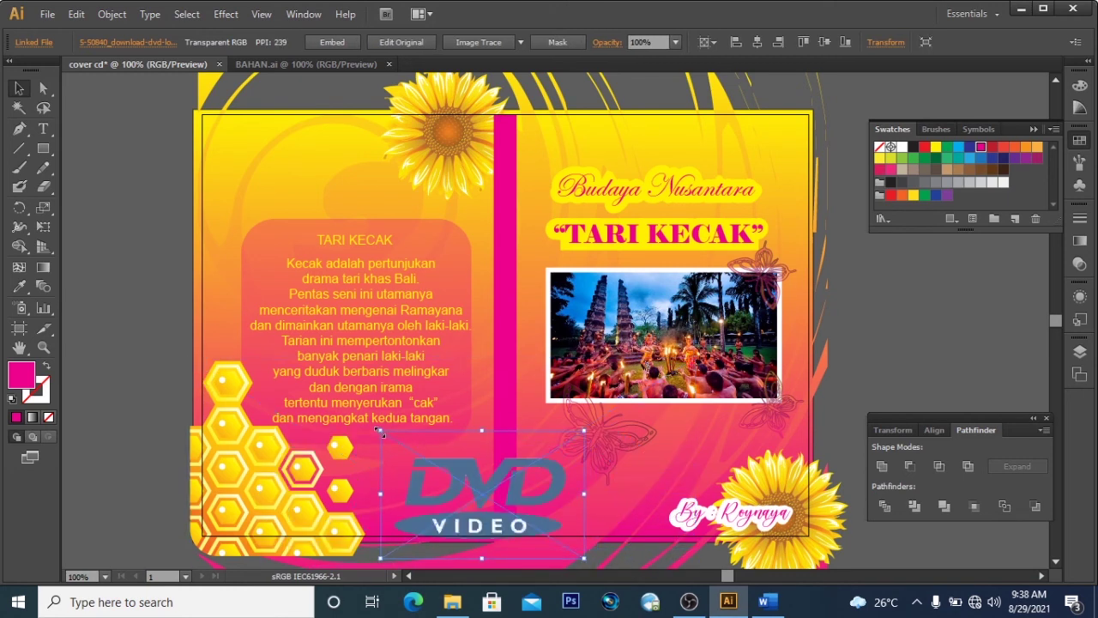
{"action": "left_click_drag", "start_coordinate": [468, 502], "coordinate": [506, 510]}
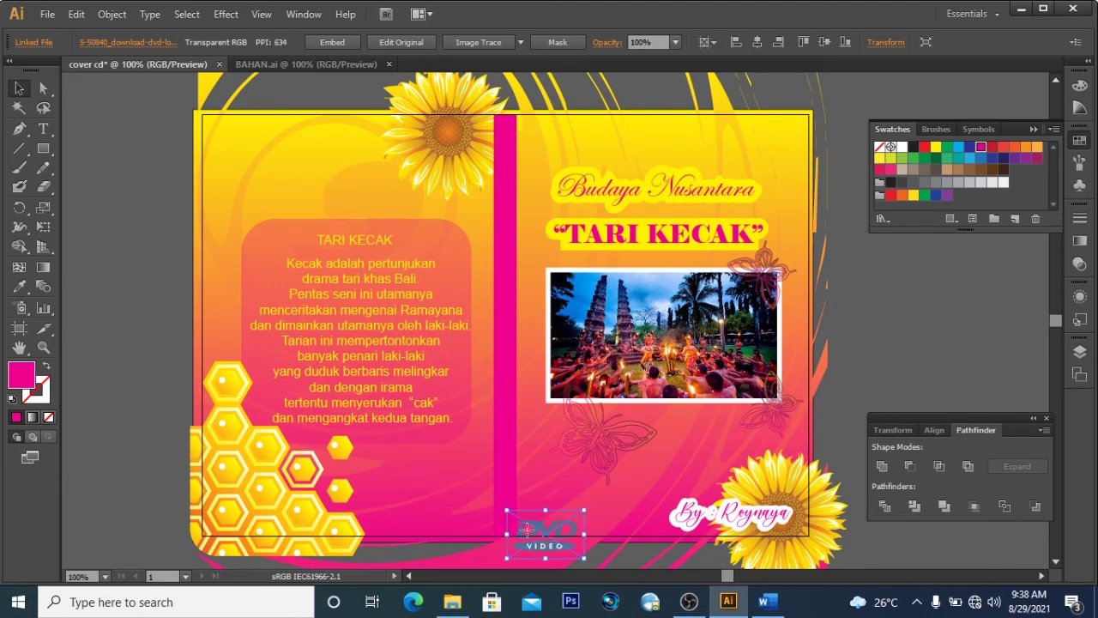
{"action": "left_click_drag", "start_coordinate": [429, 486], "coordinate": [438, 508]}
{"action": "left_click", "coordinate": [160, 321]}
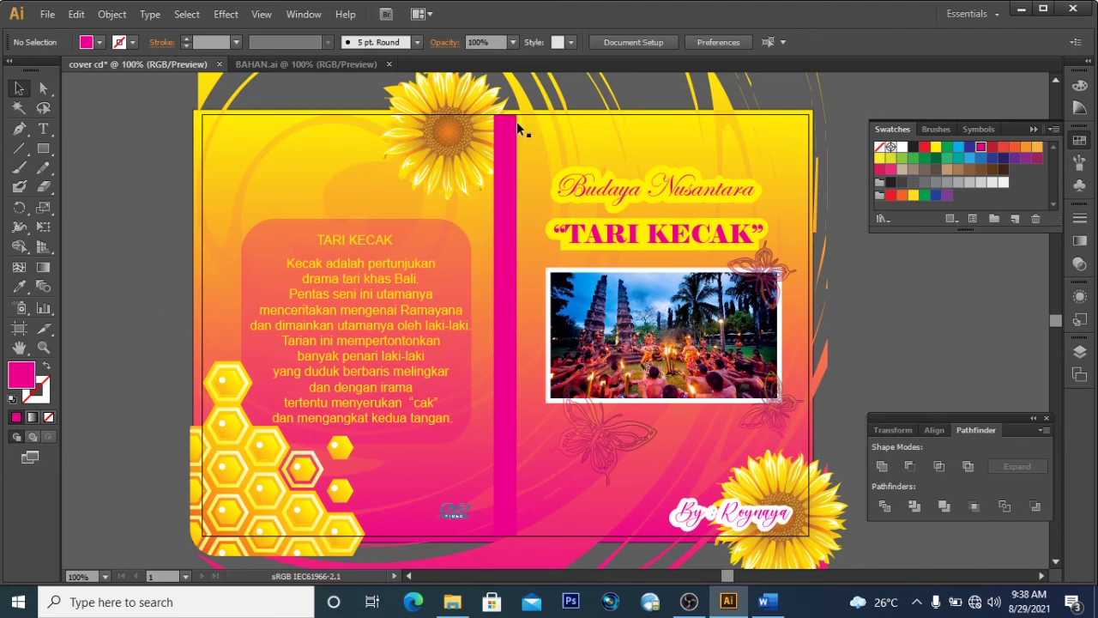
Copy the vertical SMK NEGERI 2 KINTAMANI text from BAHAN.ai onto the spine of the CD cover
{"action": "left_click", "coordinate": [348, 67]}
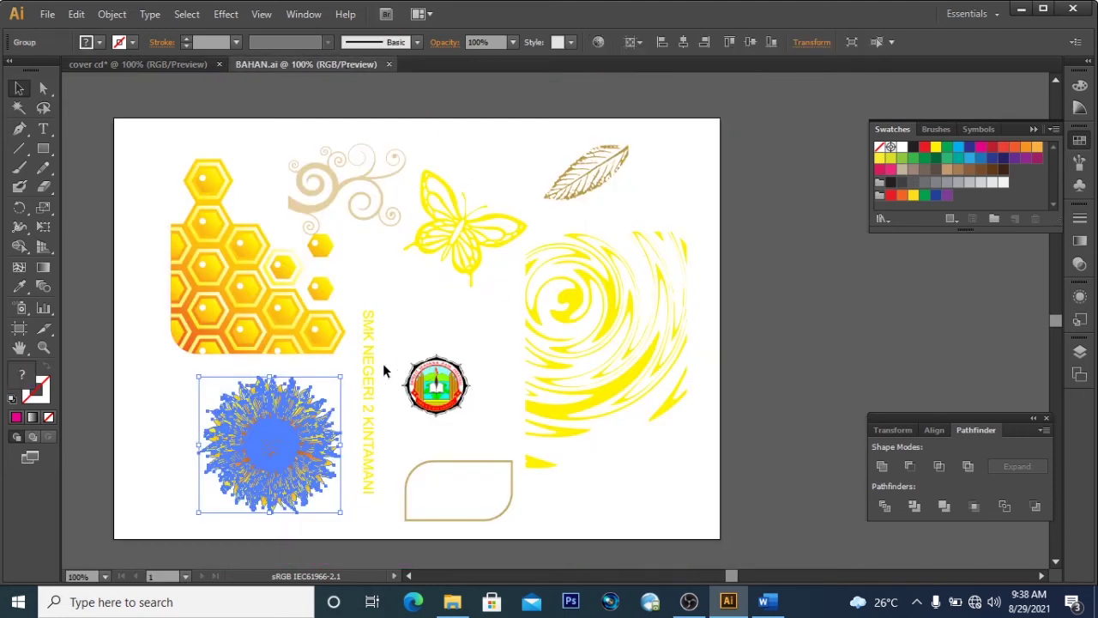
{"action": "left_click_drag", "start_coordinate": [370, 363], "coordinate": [375, 250]}
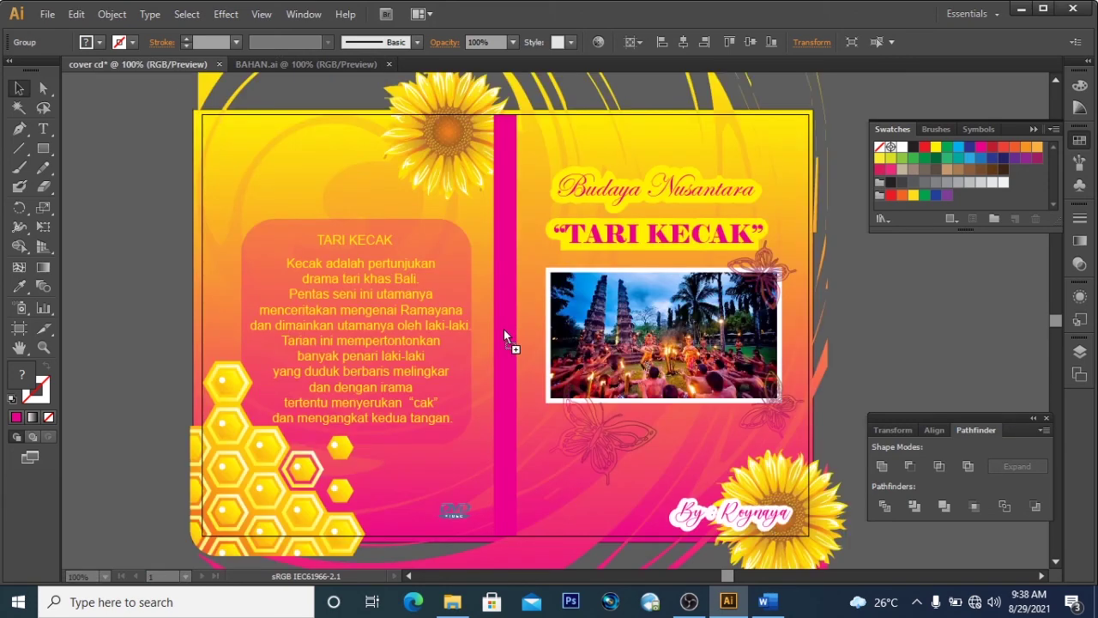
{"action": "left_click_drag", "start_coordinate": [504, 329], "coordinate": [504, 330]}
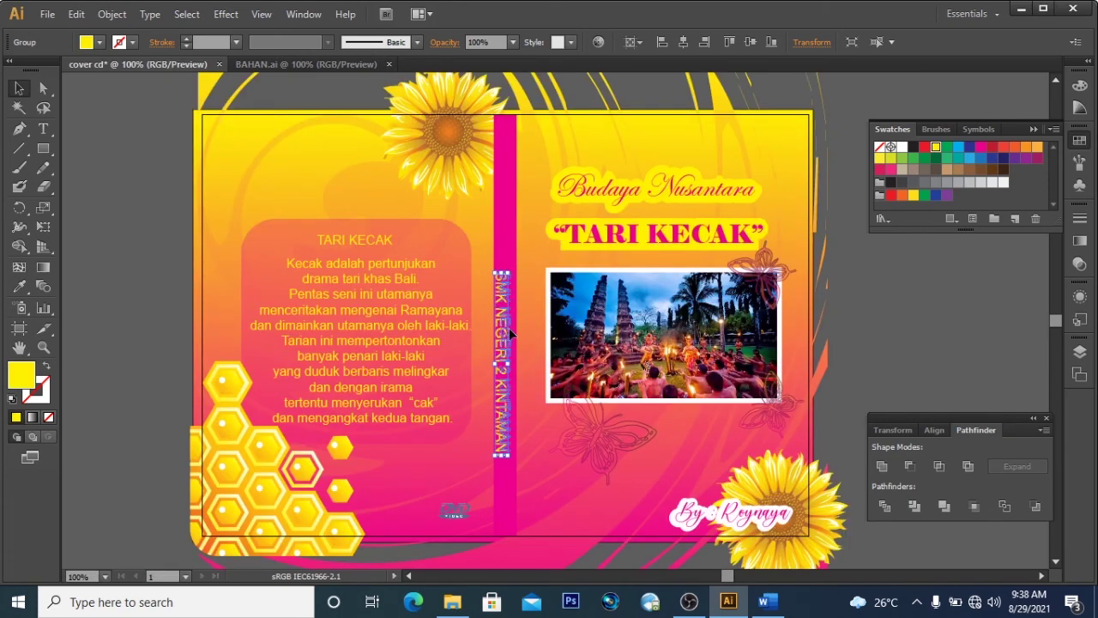
Centre the SMK NEGERI 2 KINTAMANI text horizontally and vertically on the spine
{"action": "key", "text": "Right"}
{"action": "key", "text": "Right"}
{"action": "key", "text": "Right"}
{"action": "key", "text": "Right"}
{"action": "key", "text": "Right"}
{"action": "left_click", "coordinate": [678, 42]}
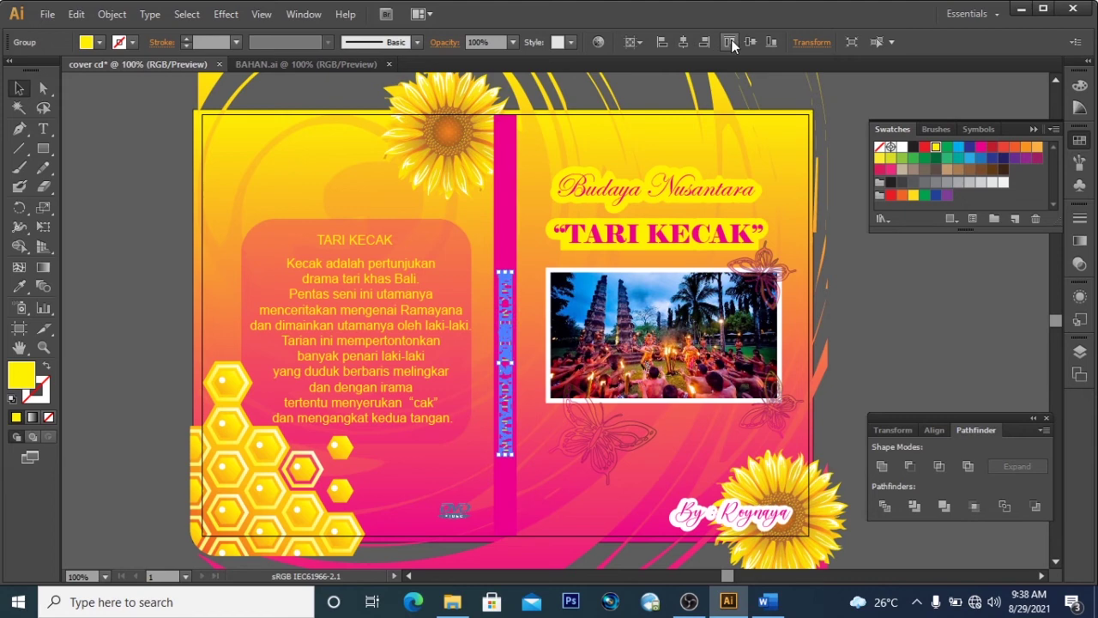
{"action": "left_click", "coordinate": [747, 40]}
{"action": "left_click", "coordinate": [167, 216]}
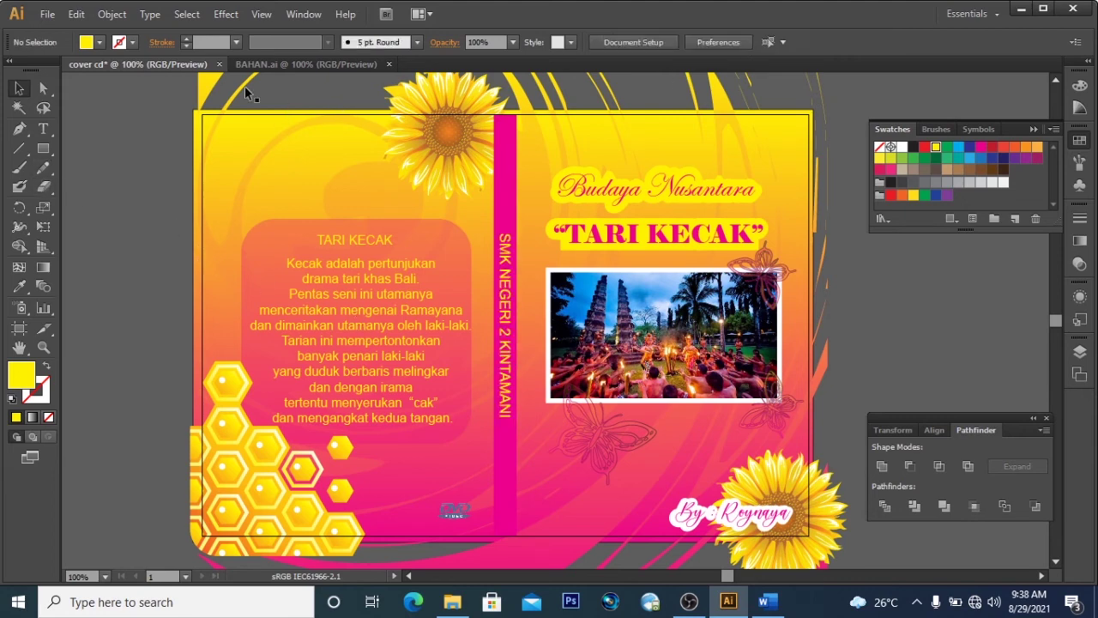
Copy the round school logo from BAHAN.ai onto the CD cover, scaled down to fit the spine above the SMK NEGERI 2 KINTAMANI text
{"action": "left_click", "coordinate": [294, 64]}
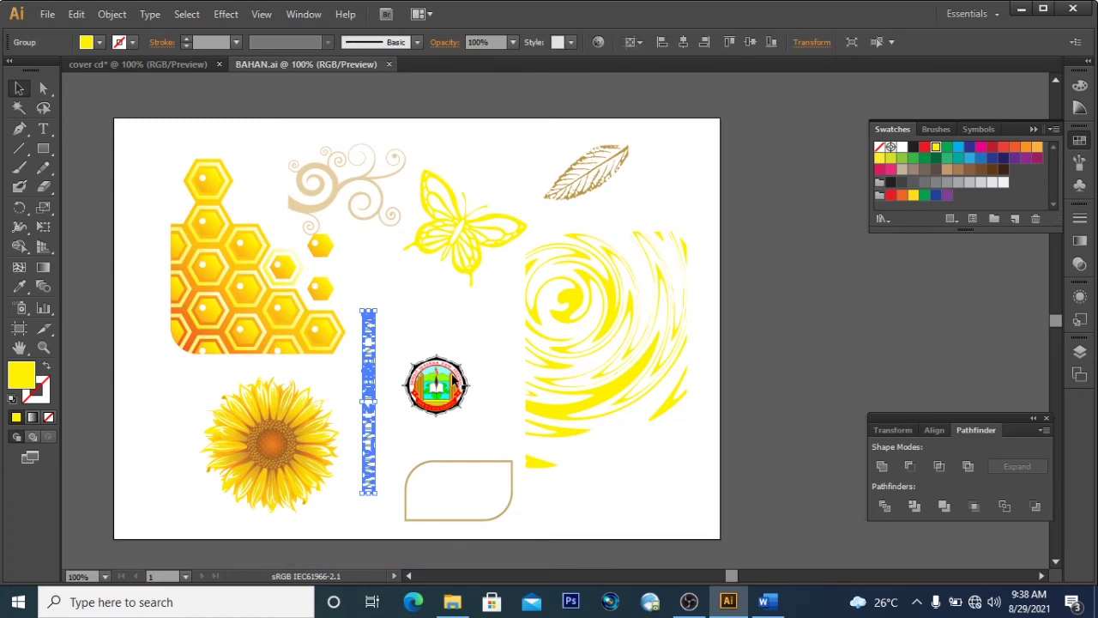
{"action": "left_click_drag", "start_coordinate": [162, 65], "coordinate": [457, 174]}
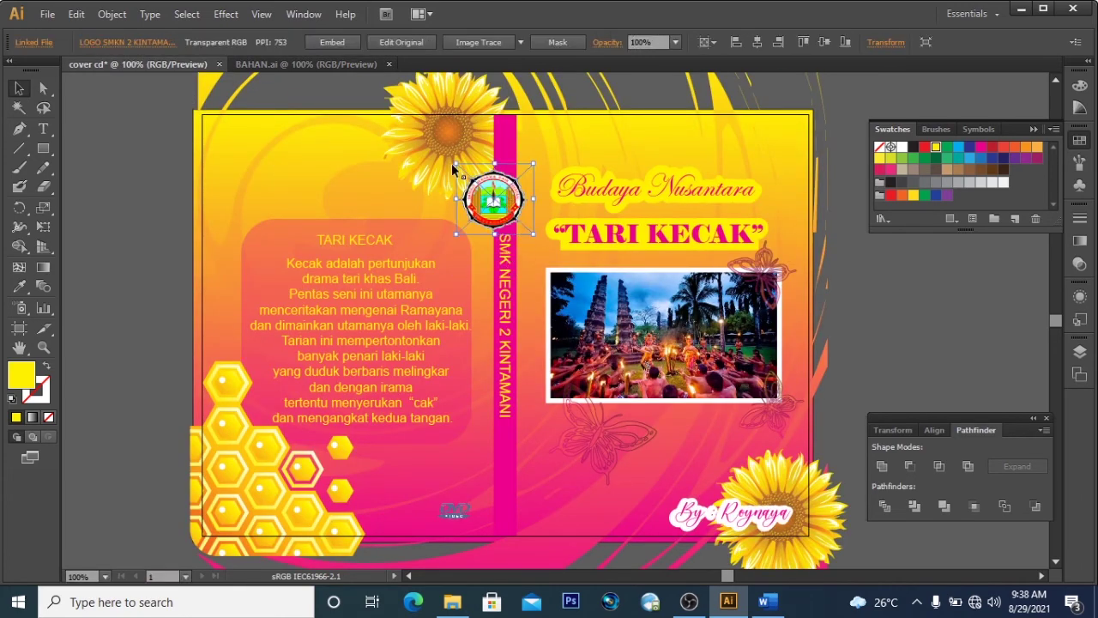
{"action": "left_click", "coordinate": [493, 204]}
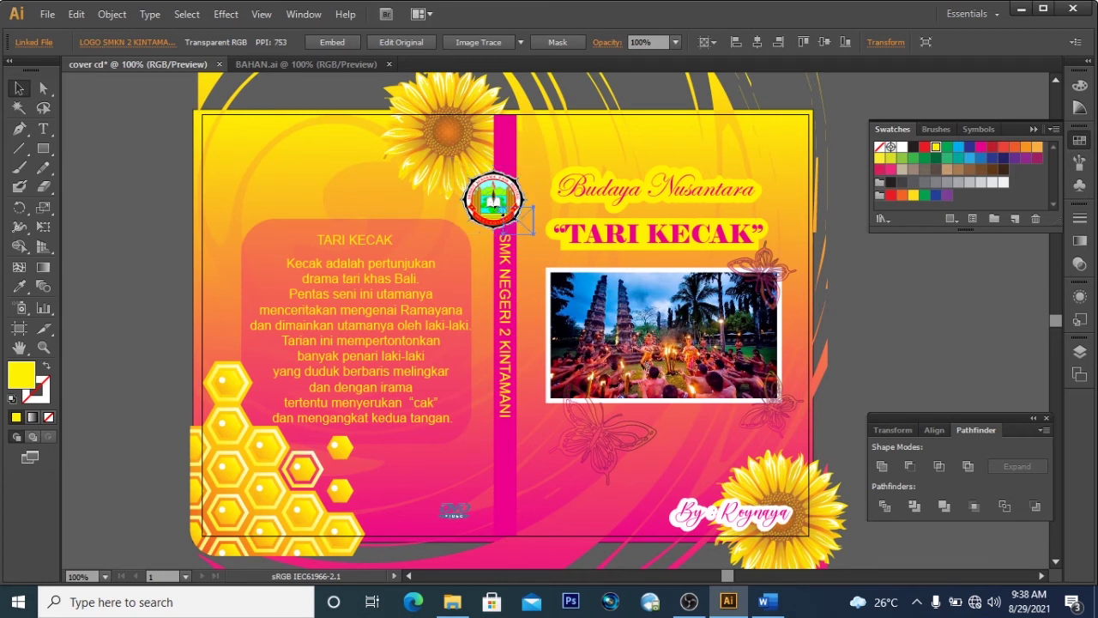
{"action": "key", "text": "ctrl+z"}
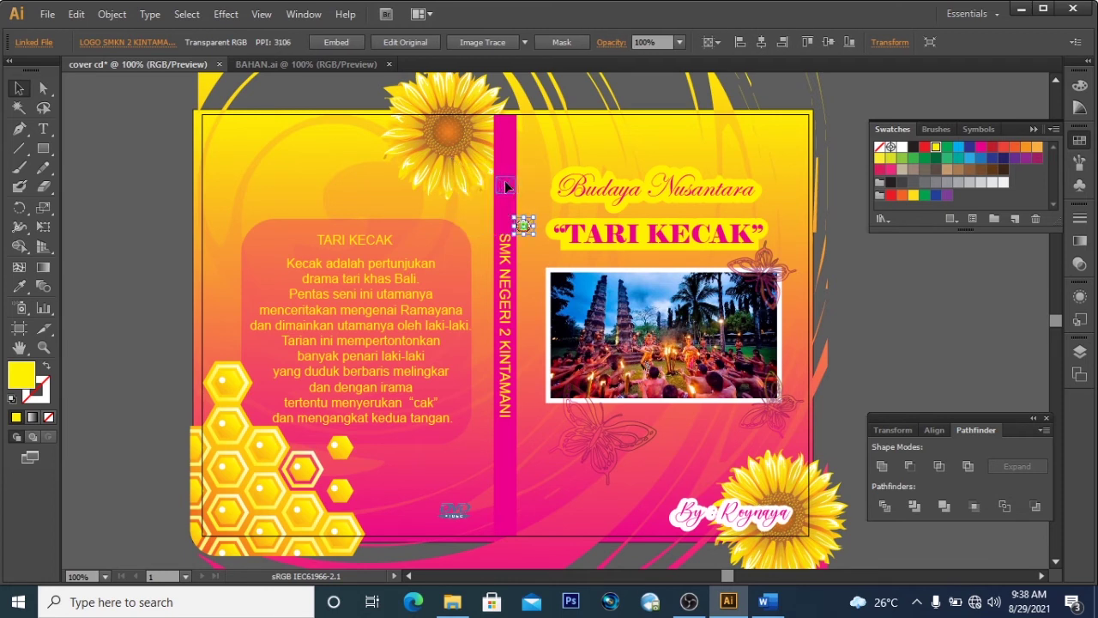
{"action": "left_click_drag", "start_coordinate": [506, 187], "coordinate": [505, 185]}
Duplicate the small school logo and place the copy on the spine below the SMK NEGERI 2 KINTAMANI text
{"action": "key", "text": "ctrl+v"}
{"action": "left_click", "coordinate": [504, 185]}
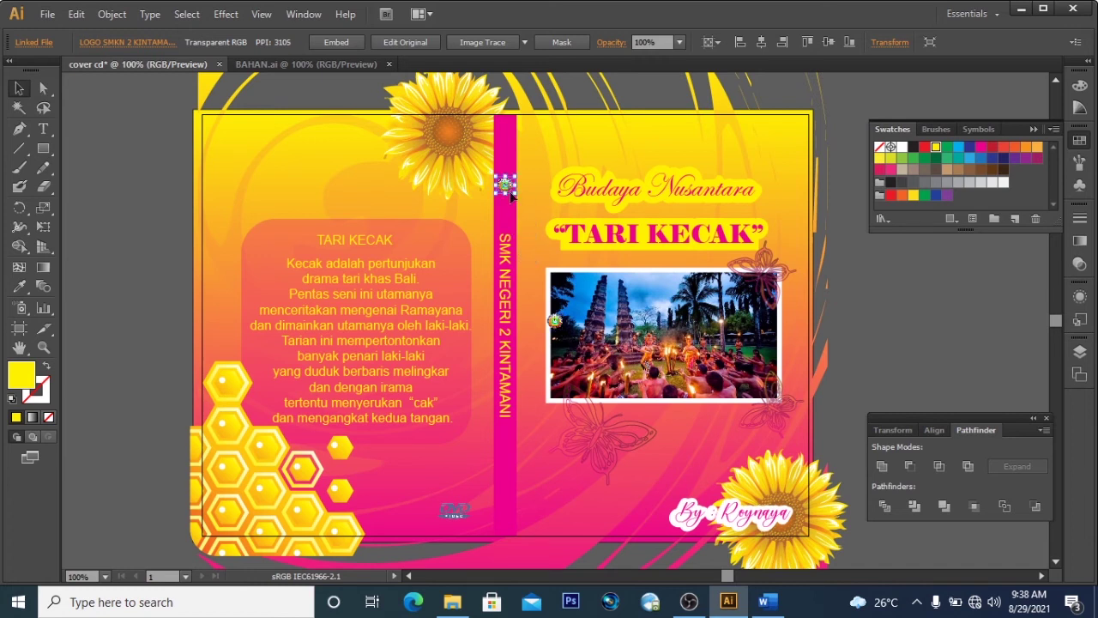
{"action": "left_click", "coordinate": [506, 467]}
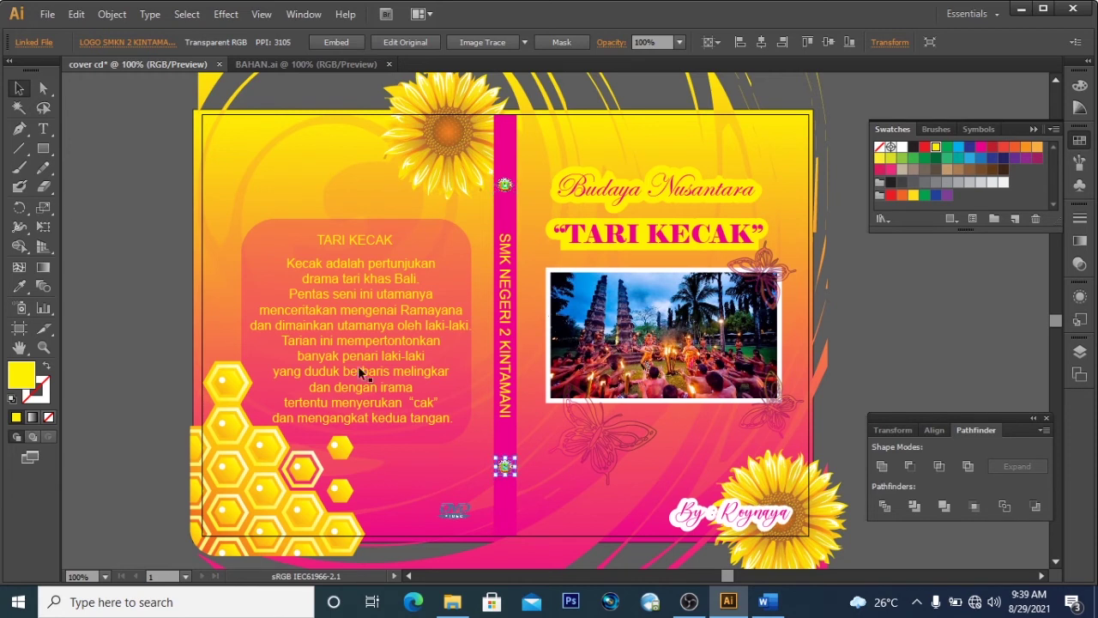
{"action": "left_click", "coordinate": [131, 218]}
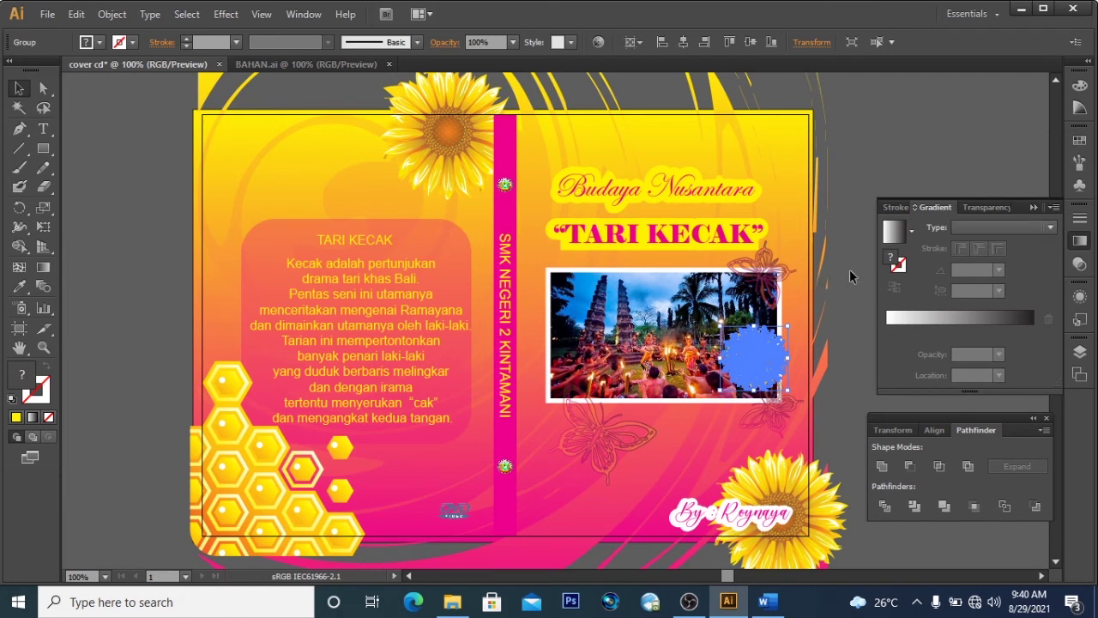
Replace the butterfly at the kecak photo's upper corner with the small sunflower, scaled down to fit
{"action": "left_click", "coordinate": [850, 271]}
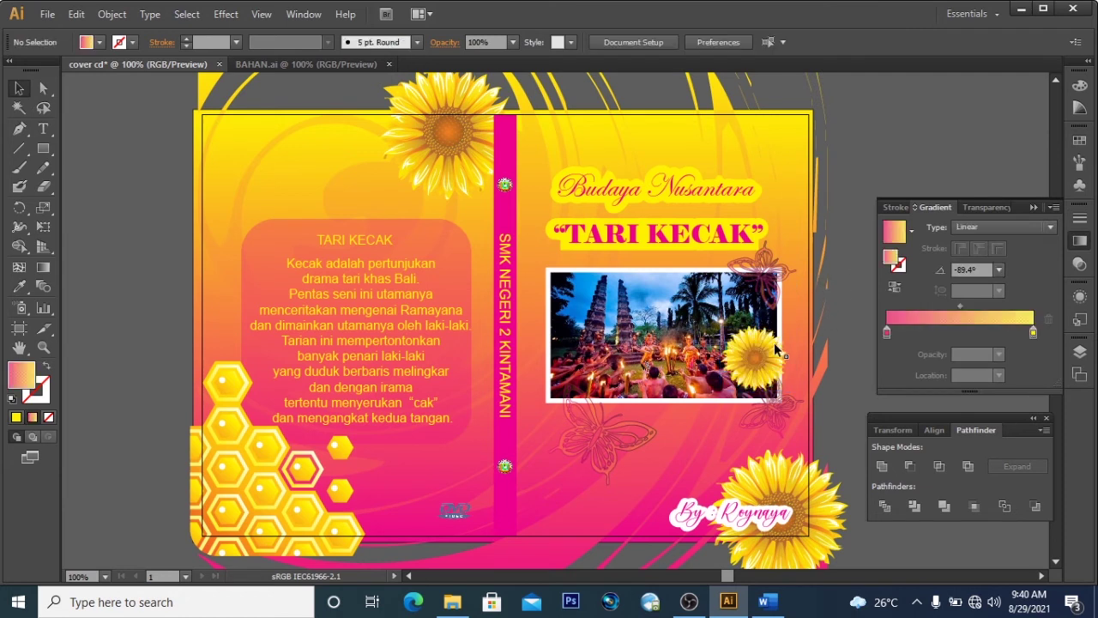
{"action": "left_click", "coordinate": [766, 268]}
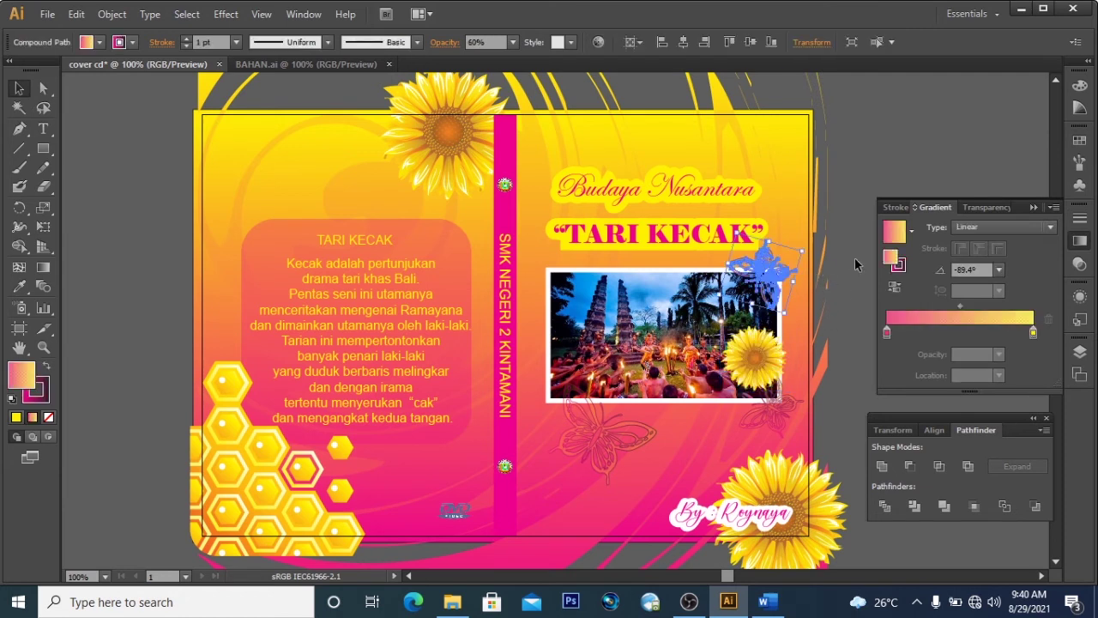
{"action": "left_click", "coordinate": [763, 360]}
{"action": "left_click_drag", "start_coordinate": [763, 360], "coordinate": [764, 270]}
{"action": "left_click", "coordinate": [840, 236]}
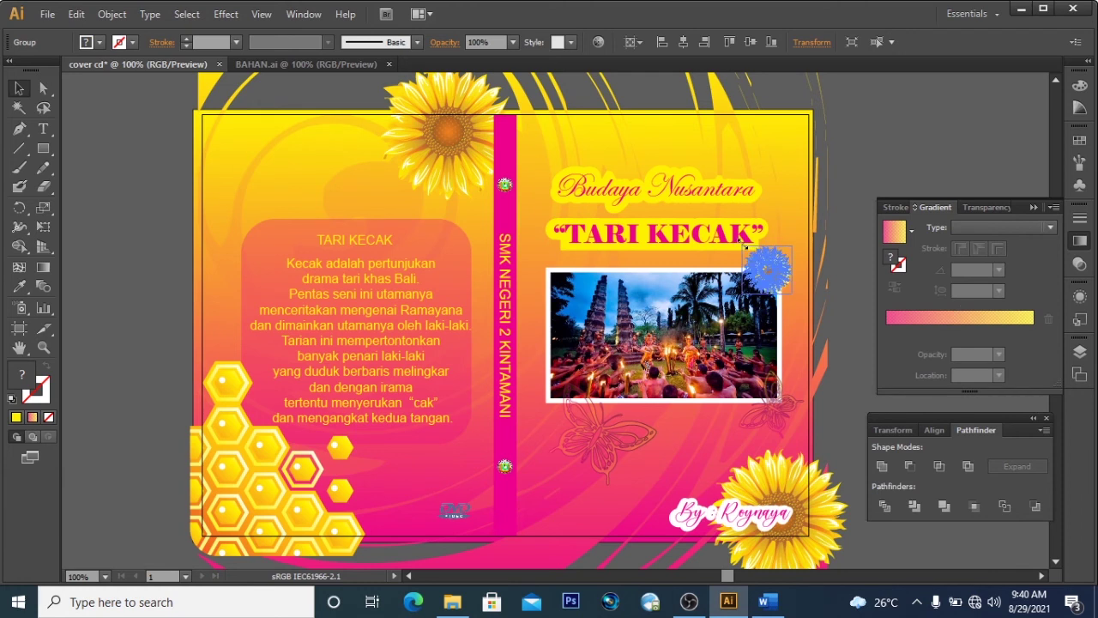
{"action": "left_click", "coordinate": [848, 210]}
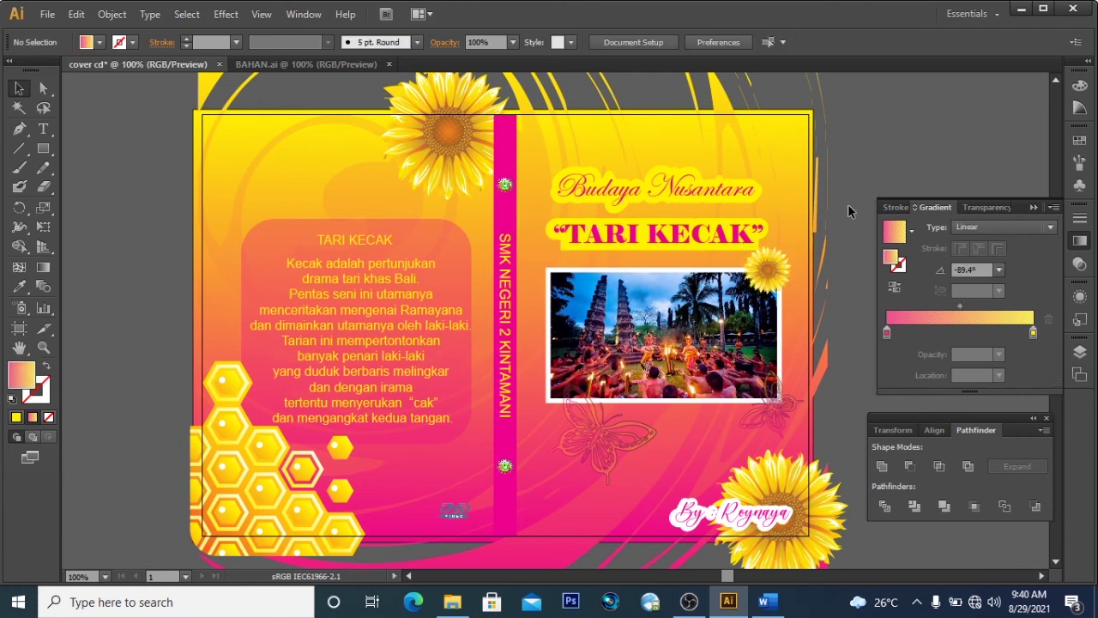
{"action": "left_click", "coordinate": [768, 273]}
{"action": "left_click", "coordinate": [881, 168]}
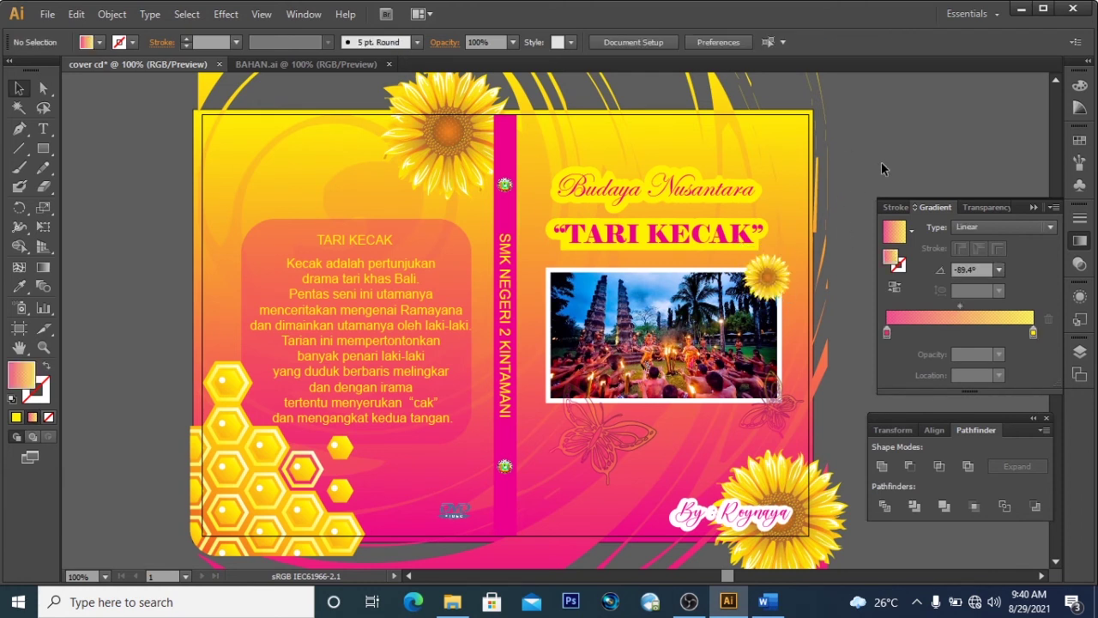
Copy the photo's small sunflower to the back cover's upper outer corner, above the description panel
{"action": "left_click", "coordinate": [777, 288]}
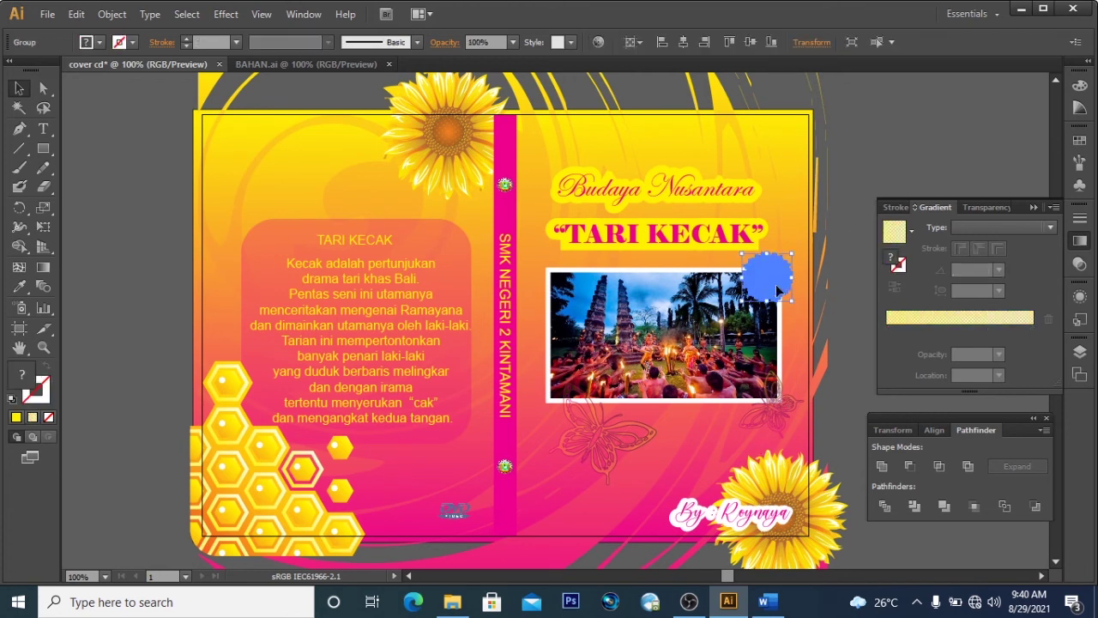
{"action": "left_click_drag", "start_coordinate": [785, 296], "coordinate": [539, 311]}
{"action": "left_click_drag", "start_coordinate": [538, 310], "coordinate": [242, 182]}
{"action": "left_click", "coordinate": [125, 135]}
{"action": "left_click", "coordinate": [272, 179]}
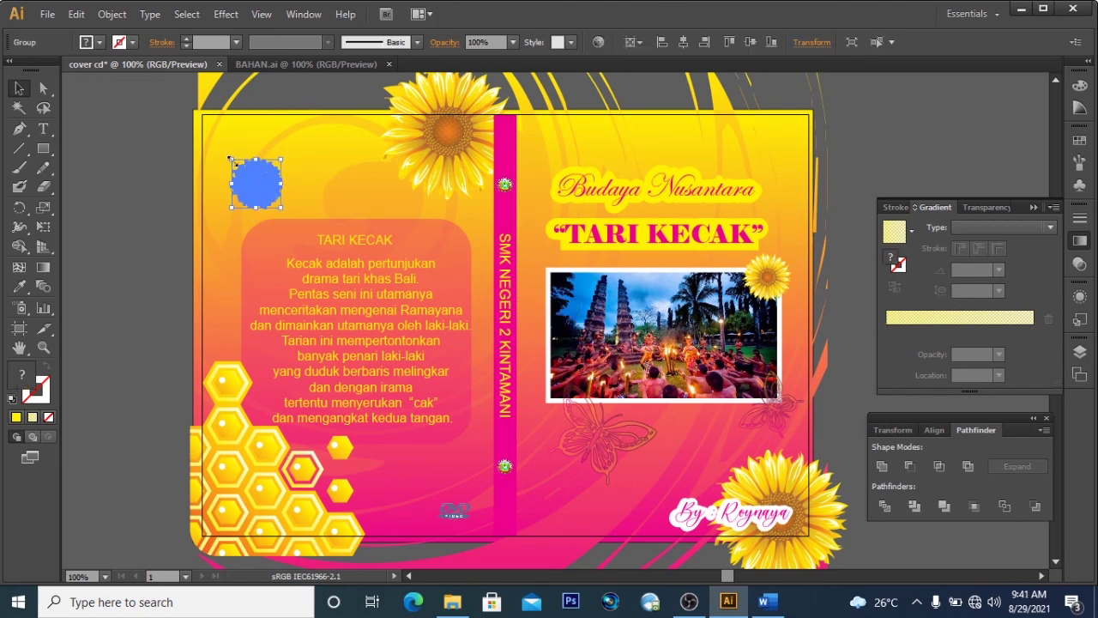
{"action": "left_click", "coordinate": [143, 133]}
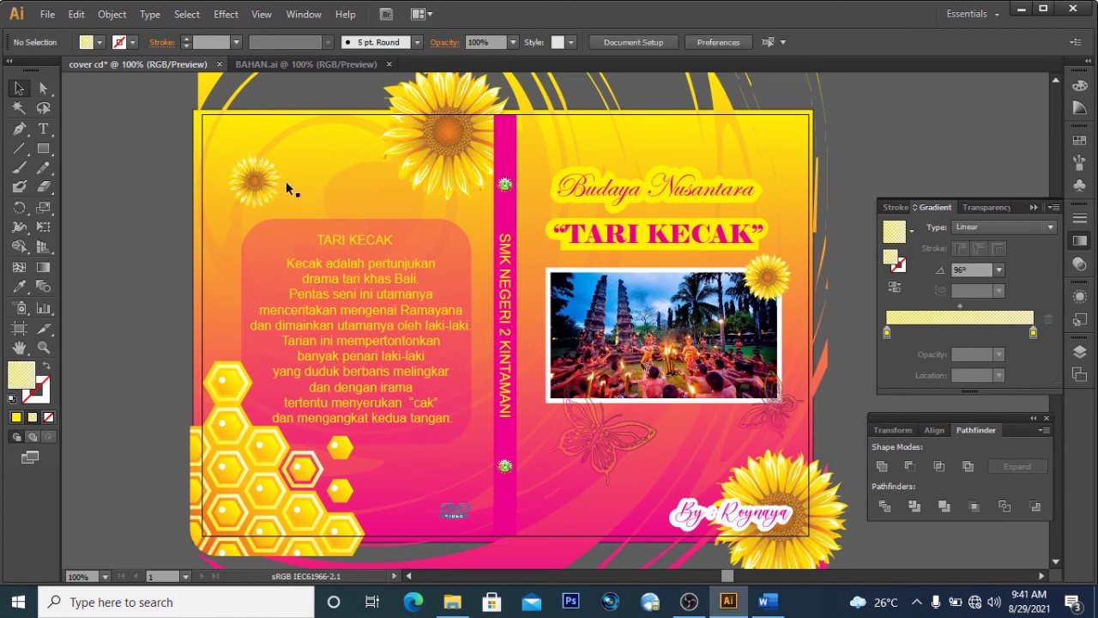
Duplicate the back cover's small sunflower and place a smaller copy at the lower edge of the description panel
{"action": "left_click", "coordinate": [262, 194]}
{"action": "key", "text": "ctrl+c"}
{"action": "key", "text": "ctrl+v"}
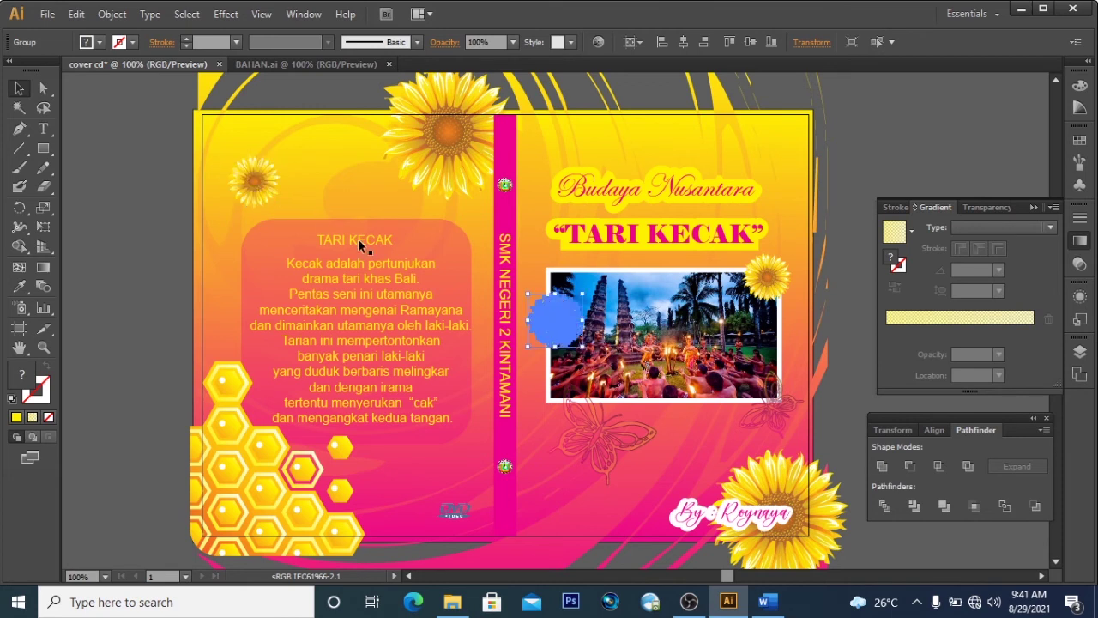
{"action": "left_click_drag", "start_coordinate": [564, 310], "coordinate": [411, 446]}
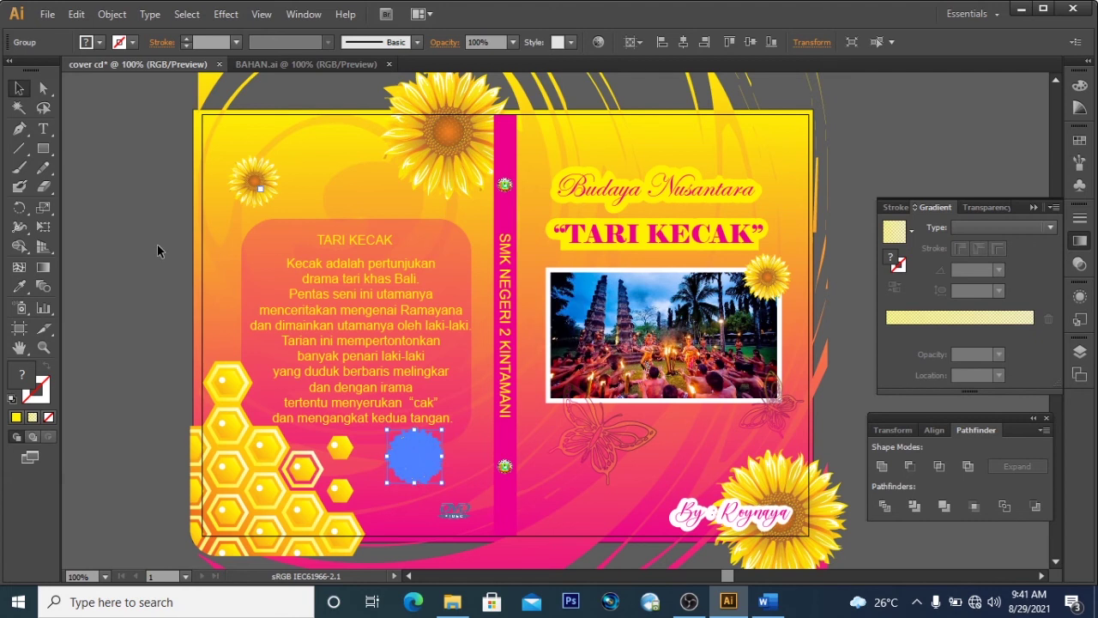
{"action": "left_click", "coordinate": [157, 244]}
{"action": "left_click", "coordinate": [430, 467]}
{"action": "left_click_drag", "start_coordinate": [438, 483], "coordinate": [427, 467]}
{"action": "left_click", "coordinate": [152, 287]}
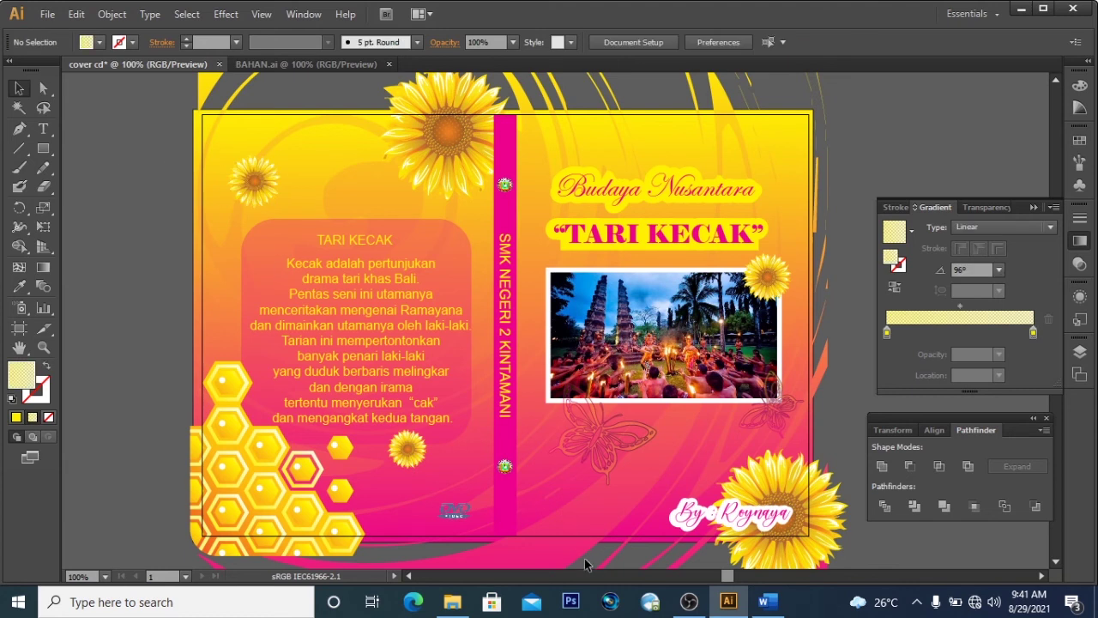
Enlarge the DVD Video logo slightly at the back cover's lower corner beside the spine
{"action": "left_click", "coordinate": [457, 515]}
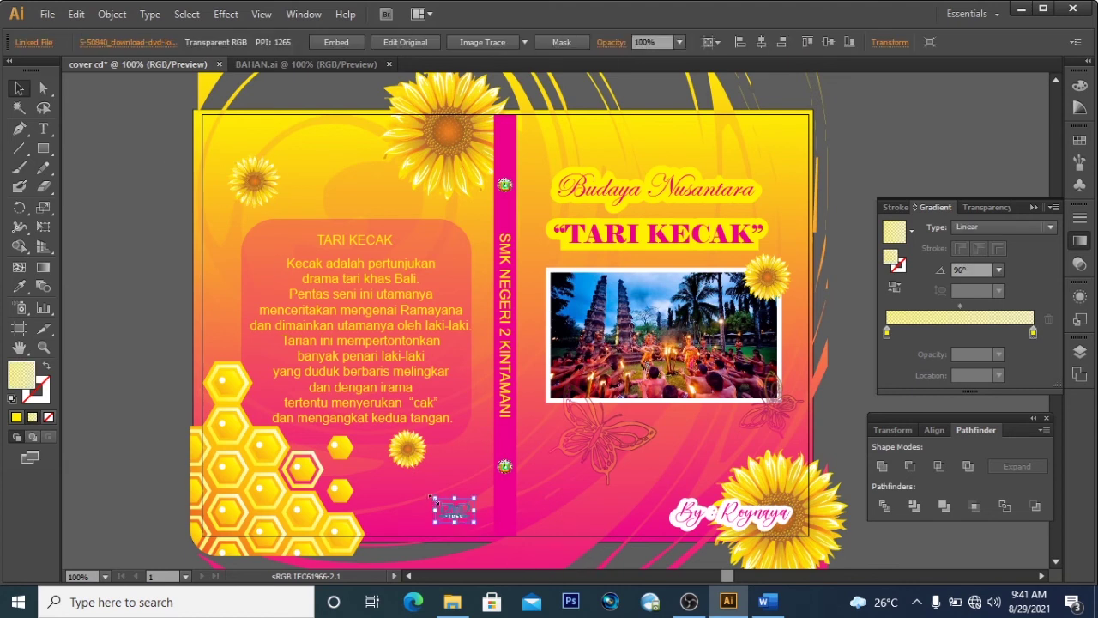
{"action": "left_click_drag", "start_coordinate": [432, 499], "coordinate": [428, 495]}
{"action": "left_click", "coordinate": [130, 288]}
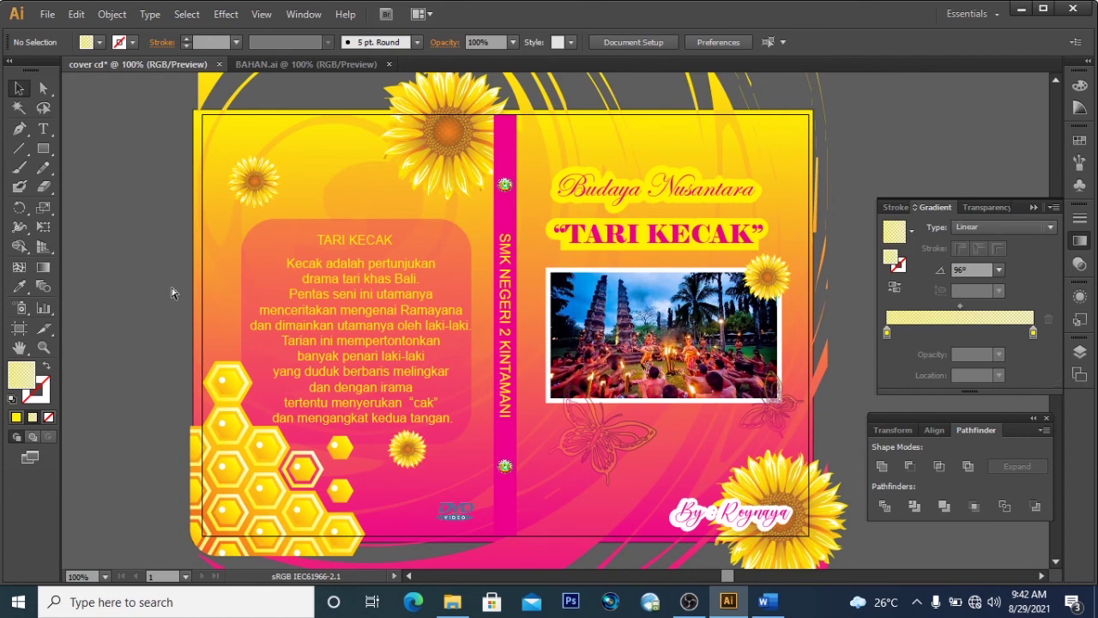
Group all the cover artwork into a single object
{"action": "key", "text": "ctrl+a"}
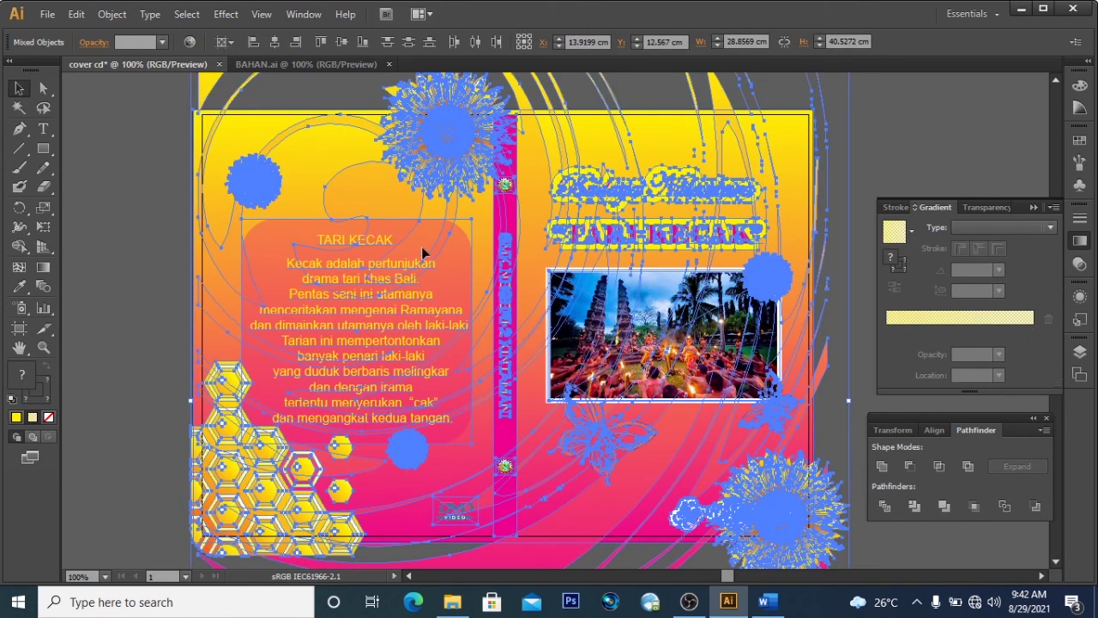
{"action": "right_click", "coordinate": [440, 173]}
{"action": "left_click", "coordinate": [498, 249]}
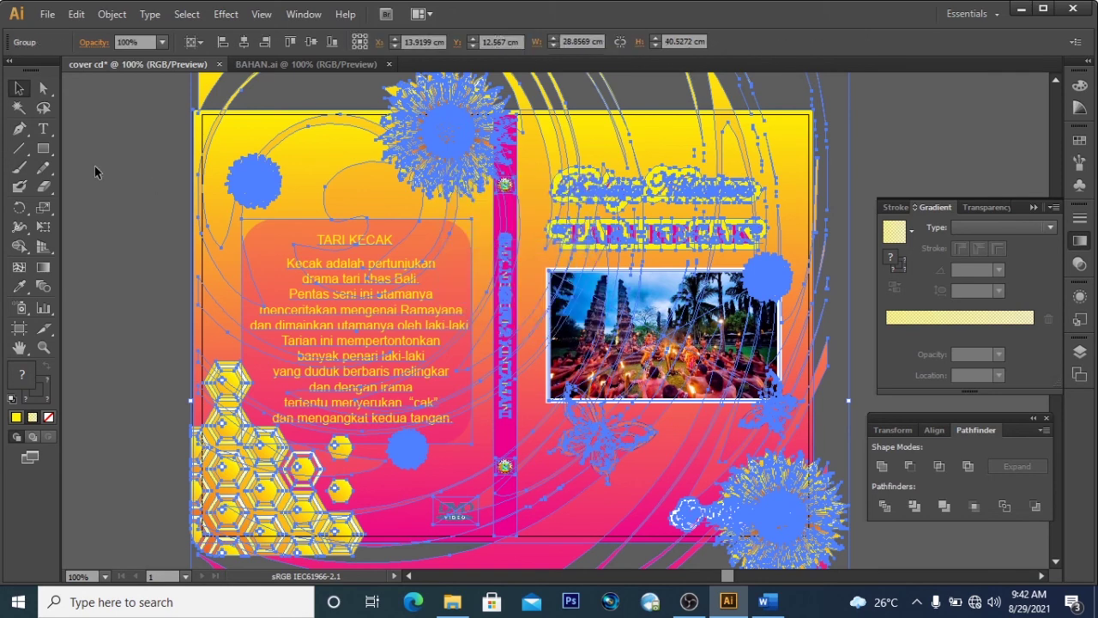
{"action": "left_click", "coordinate": [94, 171]}
Draw a rectangle covering the whole artboard exactly and fill it with solid yellow FFF200
{"action": "left_click", "coordinate": [43, 148]}
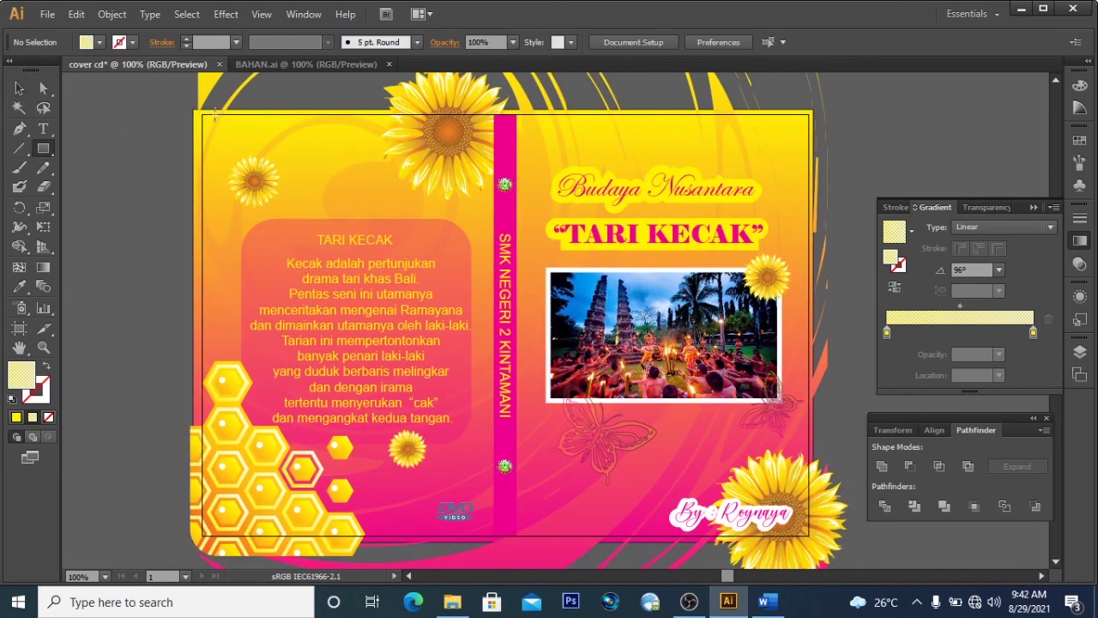
{"action": "left_click_drag", "start_coordinate": [201, 115], "coordinate": [809, 537]}
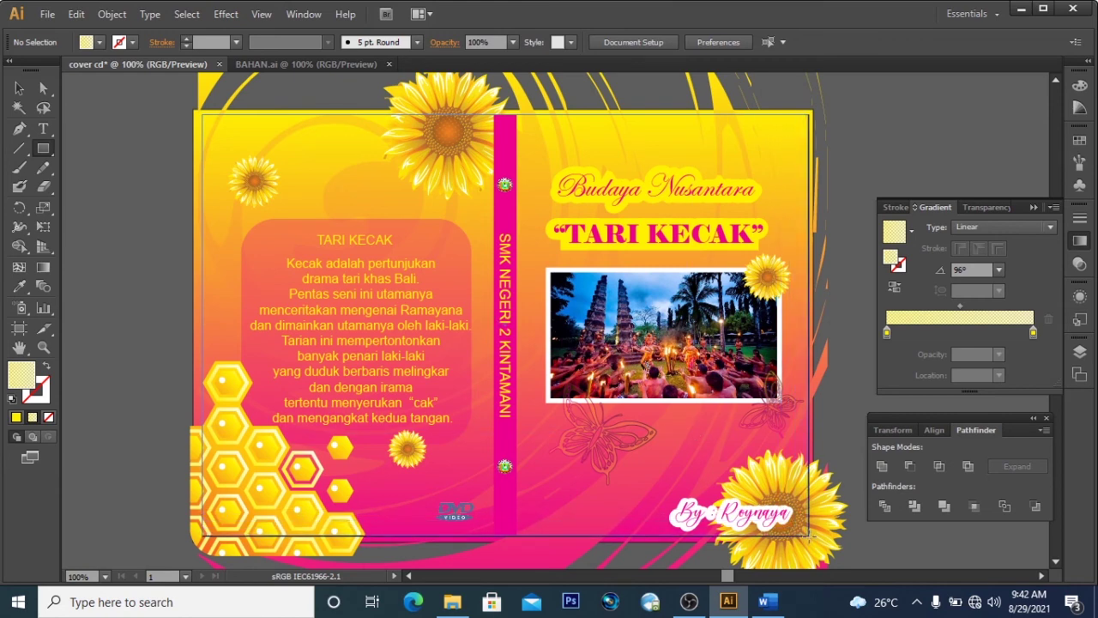
{"action": "left_click_drag", "start_coordinate": [809, 537], "coordinate": [810, 535]}
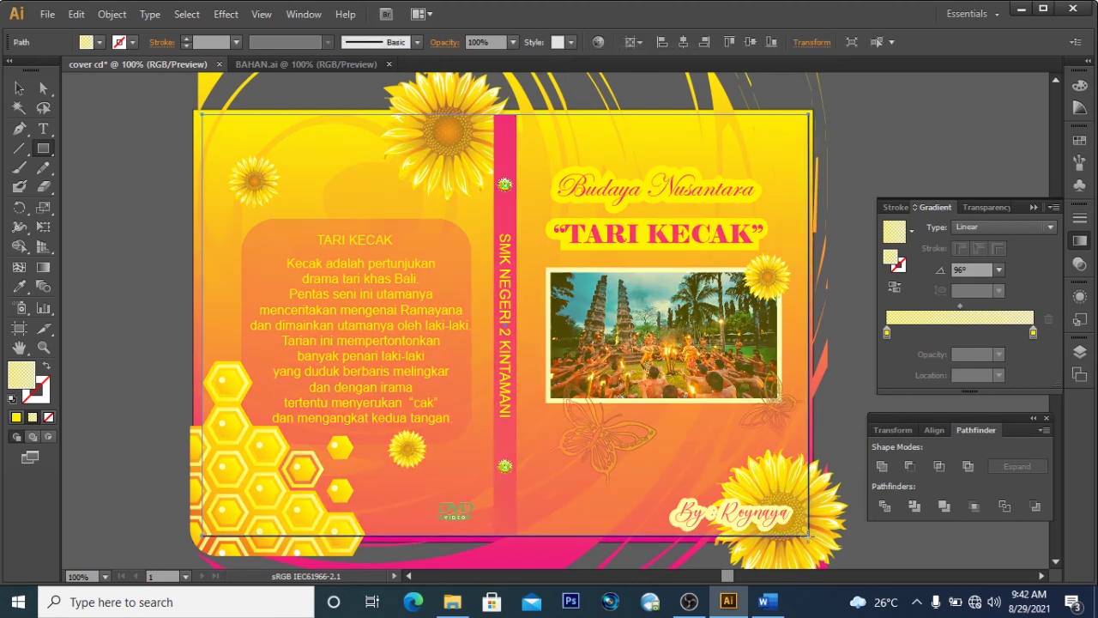
{"action": "left_click", "coordinate": [19, 87]}
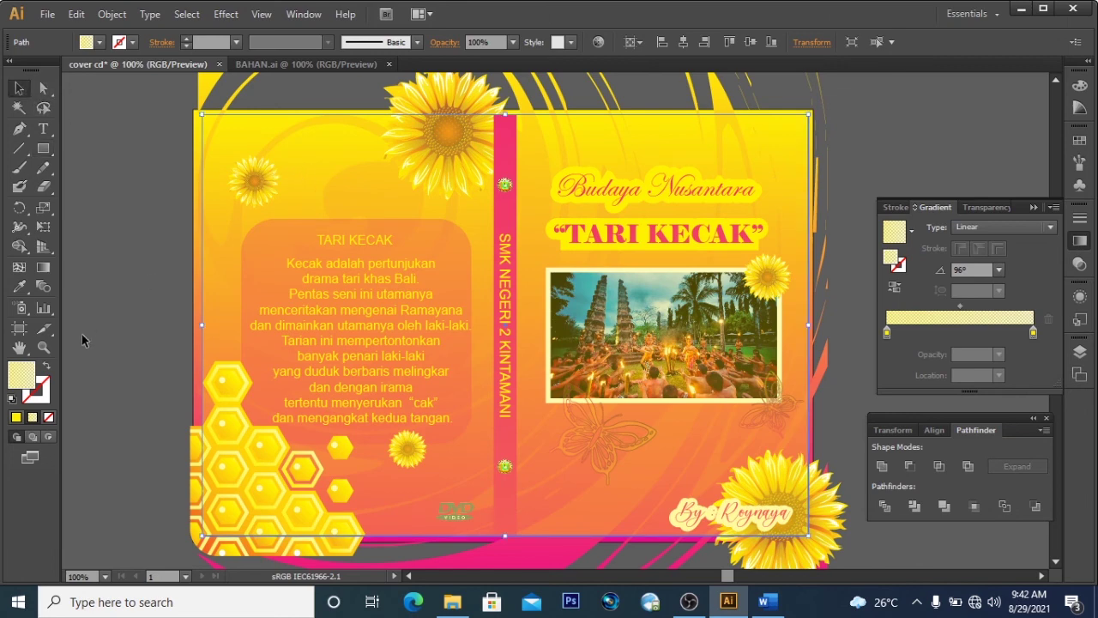
{"action": "left_click", "coordinate": [17, 418]}
{"action": "left_click", "coordinate": [92, 183]}
{"action": "left_click", "coordinate": [283, 144]}
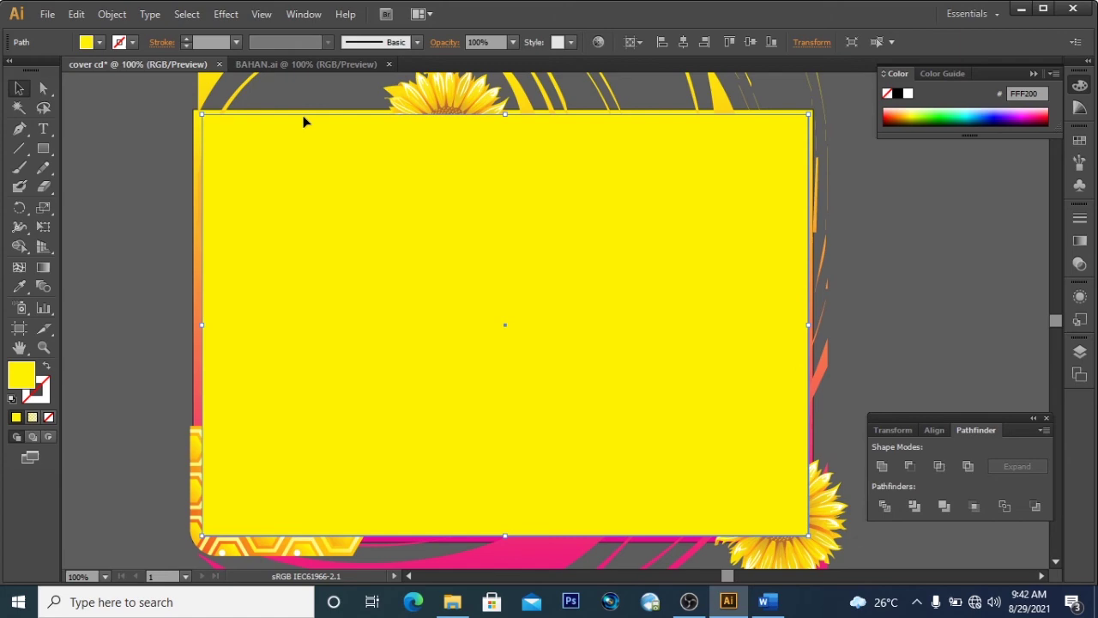
Make a clipping mask that crops the grouped artwork to the artboard-sized rectangle
{"action": "key", "text": "ctrl+a"}
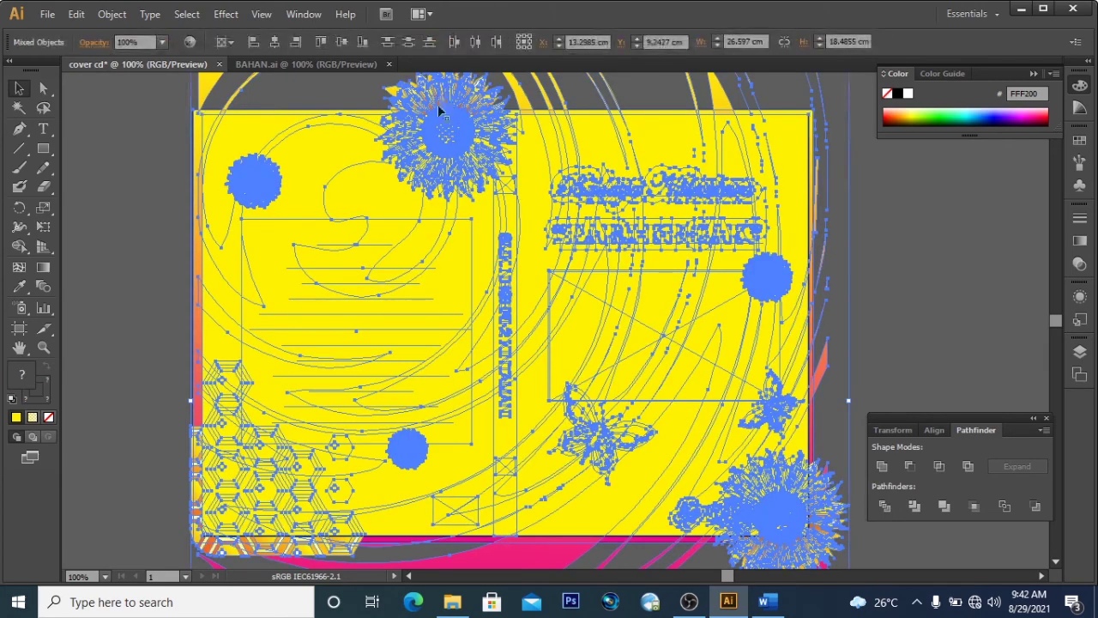
{"action": "right_click", "coordinate": [438, 228]}
{"action": "left_click", "coordinate": [541, 322]}
{"action": "left_click", "coordinate": [114, 195]}
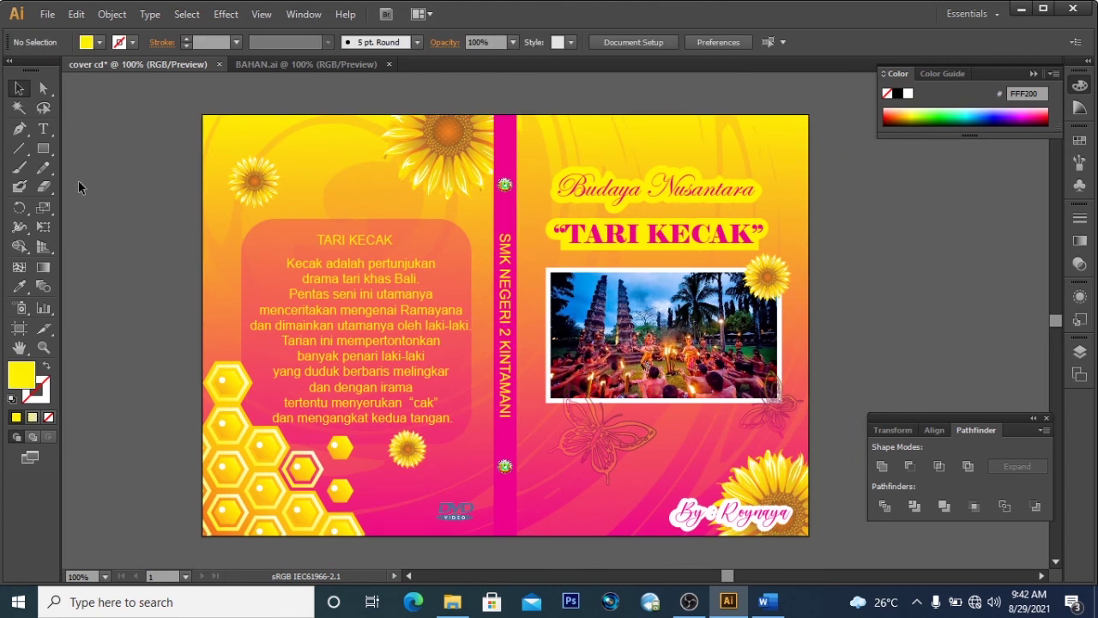
{"action": "left_click", "coordinate": [49, 14]}
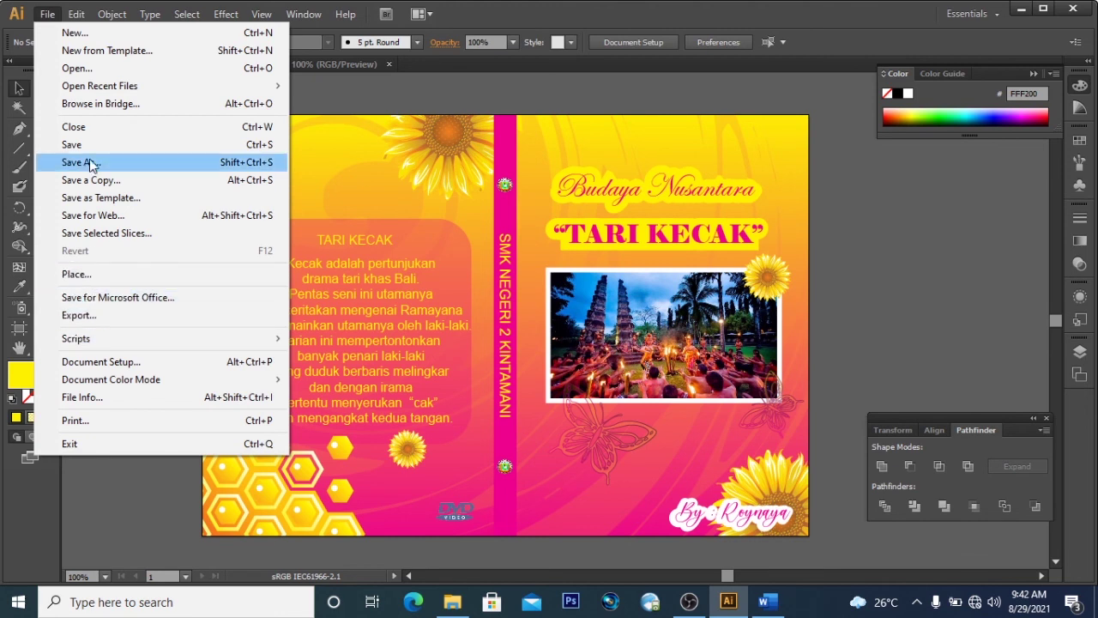
{"action": "left_click", "coordinate": [406, 88]}
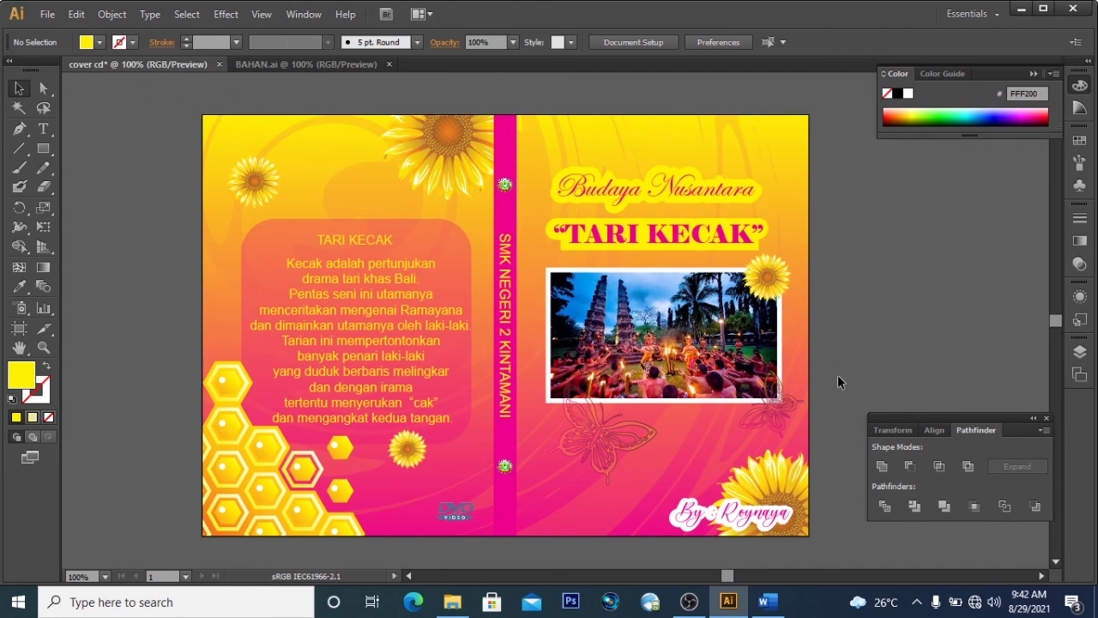
Export the artboard as JPEG "cover cd.jpg" into the DESAIN BOX CD folder, with RGB colour, maximum quality 10 and 72 ppi
{"action": "left_click", "coordinate": [46, 18]}
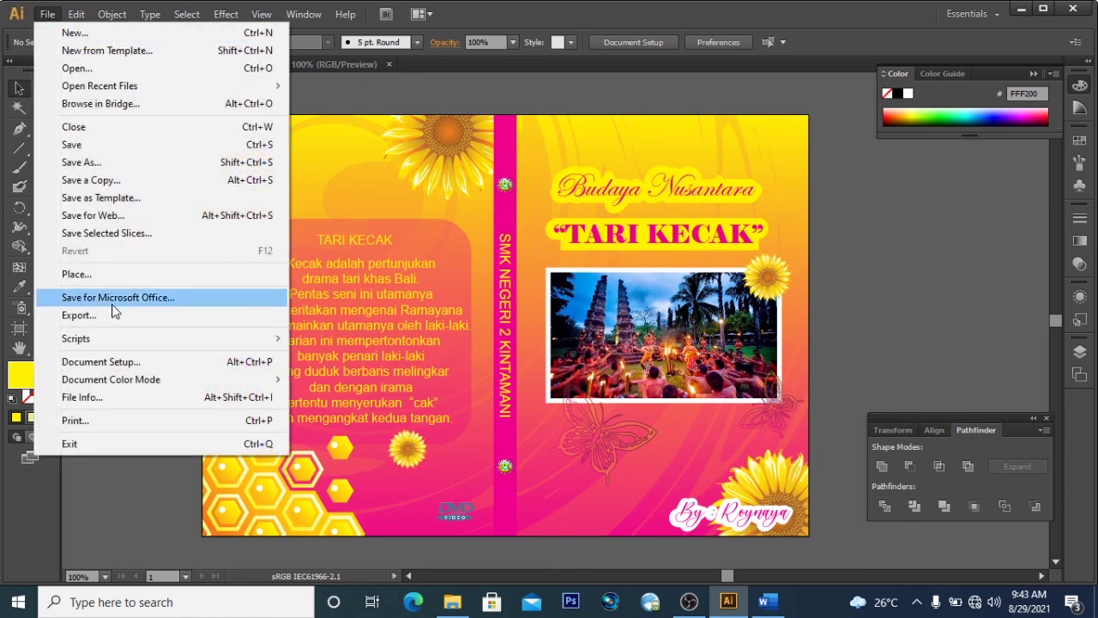
{"action": "left_click", "coordinate": [88, 317]}
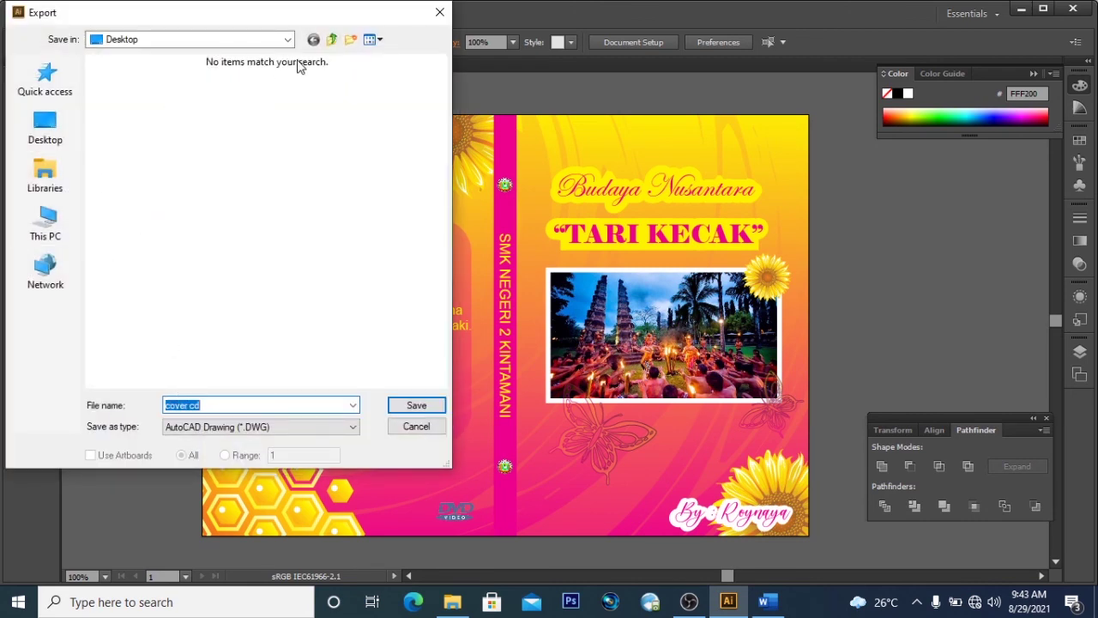
{"action": "left_click", "coordinate": [268, 426]}
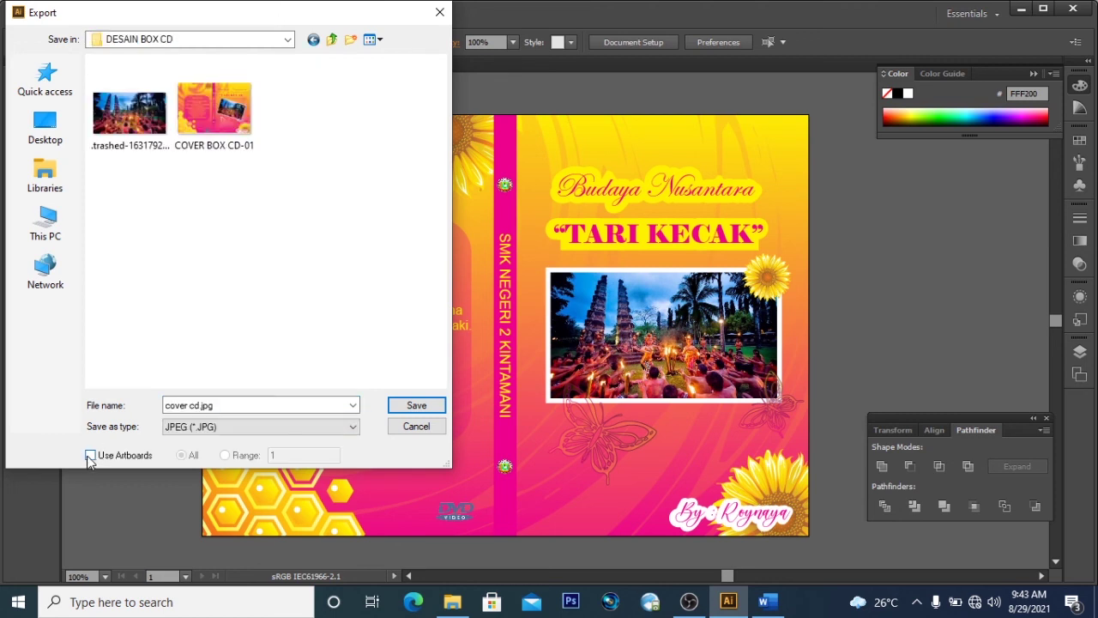
{"action": "left_click", "coordinate": [90, 456]}
{"action": "left_click", "coordinate": [417, 406]}
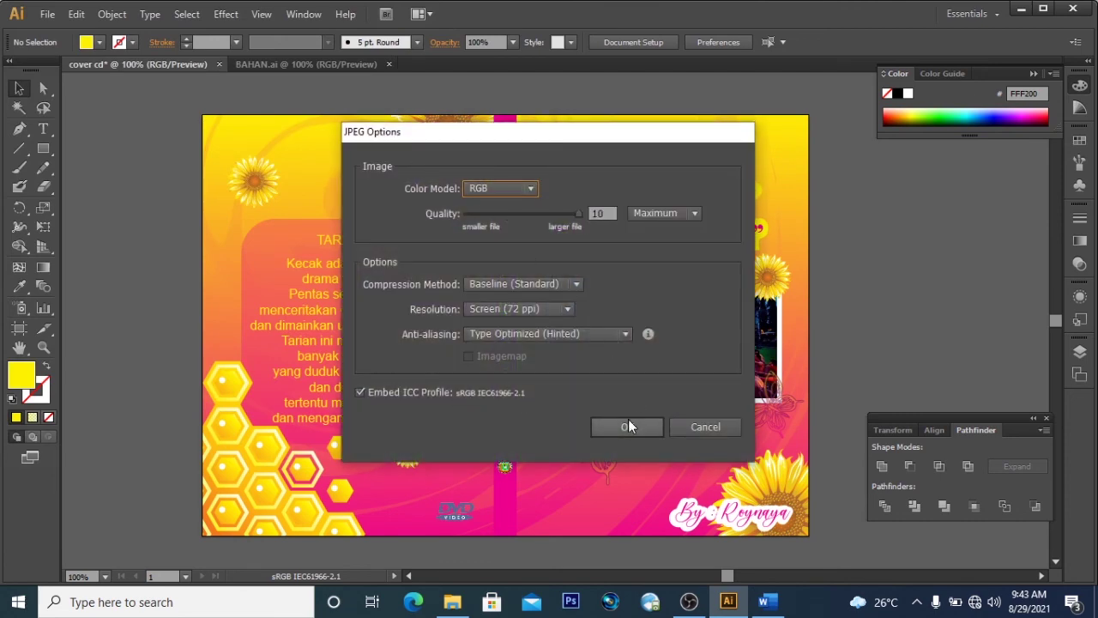
{"action": "left_click", "coordinate": [627, 426]}
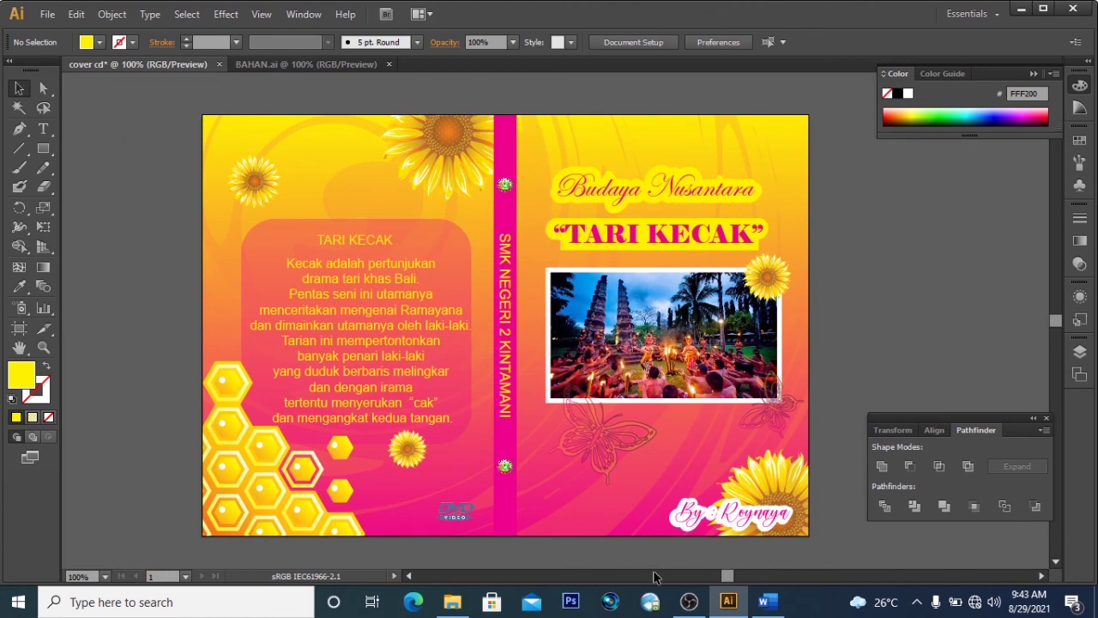
Switch to File Explorer and open the exported cover cd-01 image in the DESAIN BOX CD folder
{"action": "left_click", "coordinate": [453, 601]}
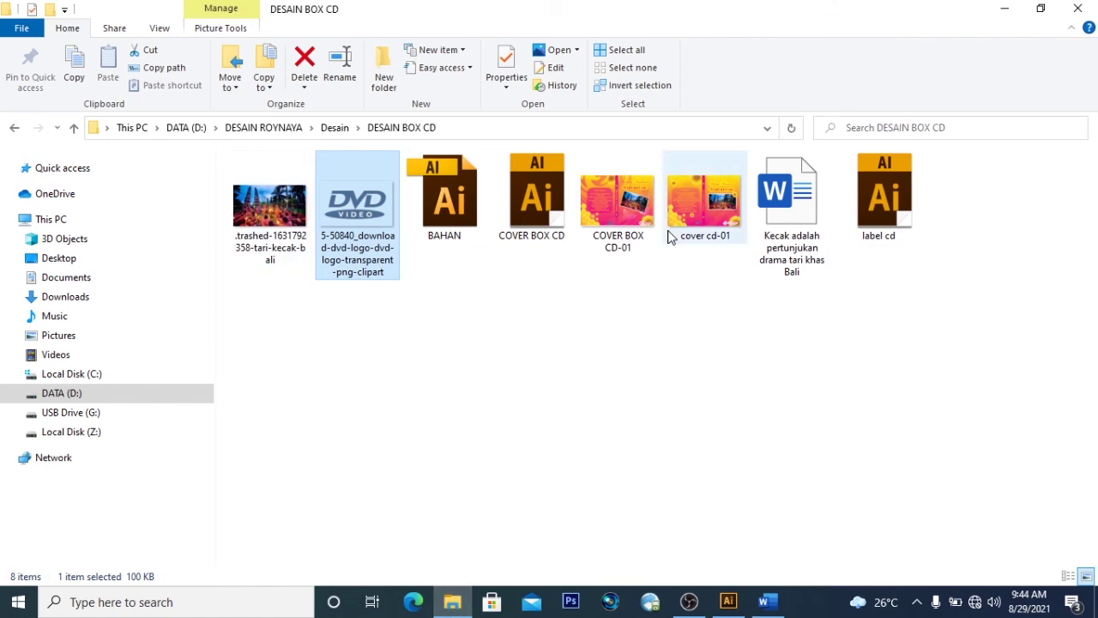
{"action": "left_click", "coordinate": [710, 215]}
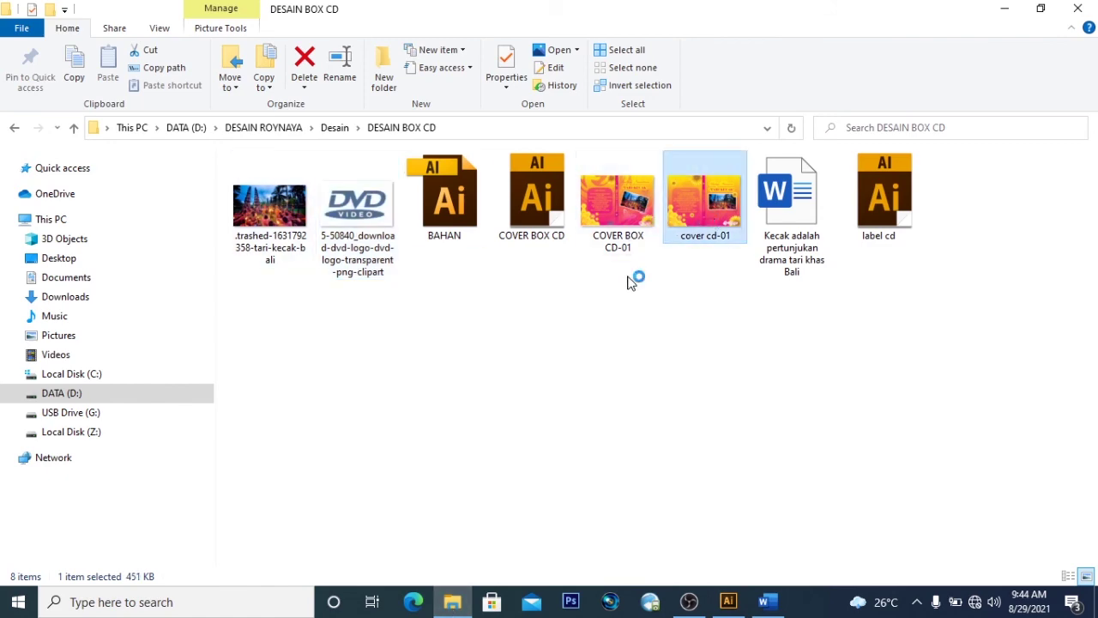